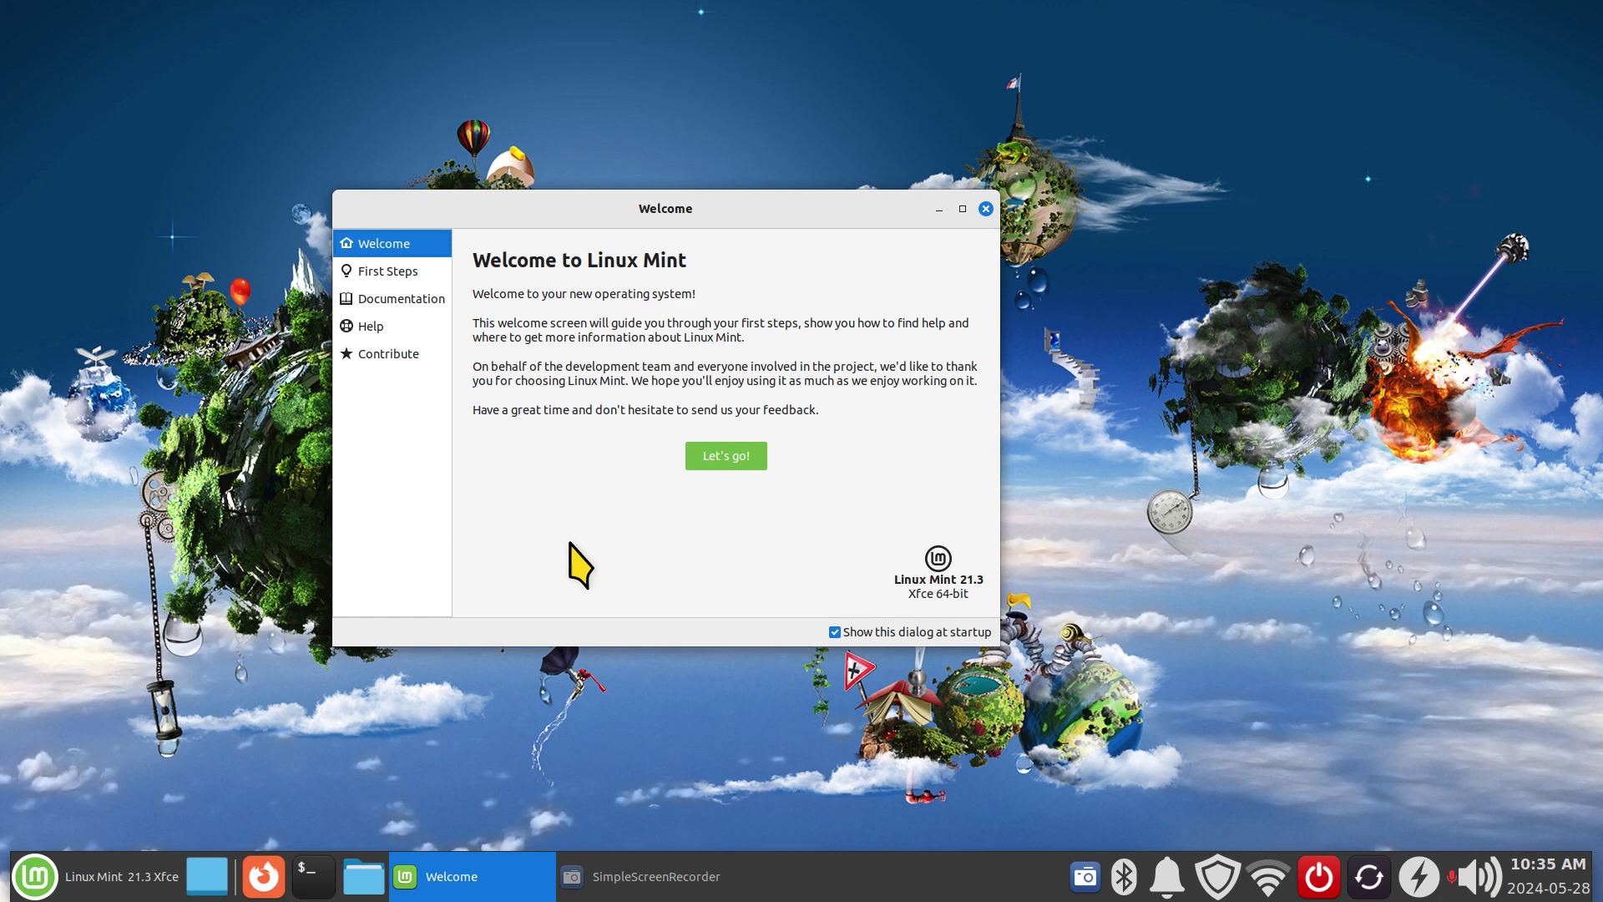
Open Desktop Settings from the desktop menu, set Folder to backgrounds, and close it.
{"action": "right_click", "coordinate": [1148, 176]}
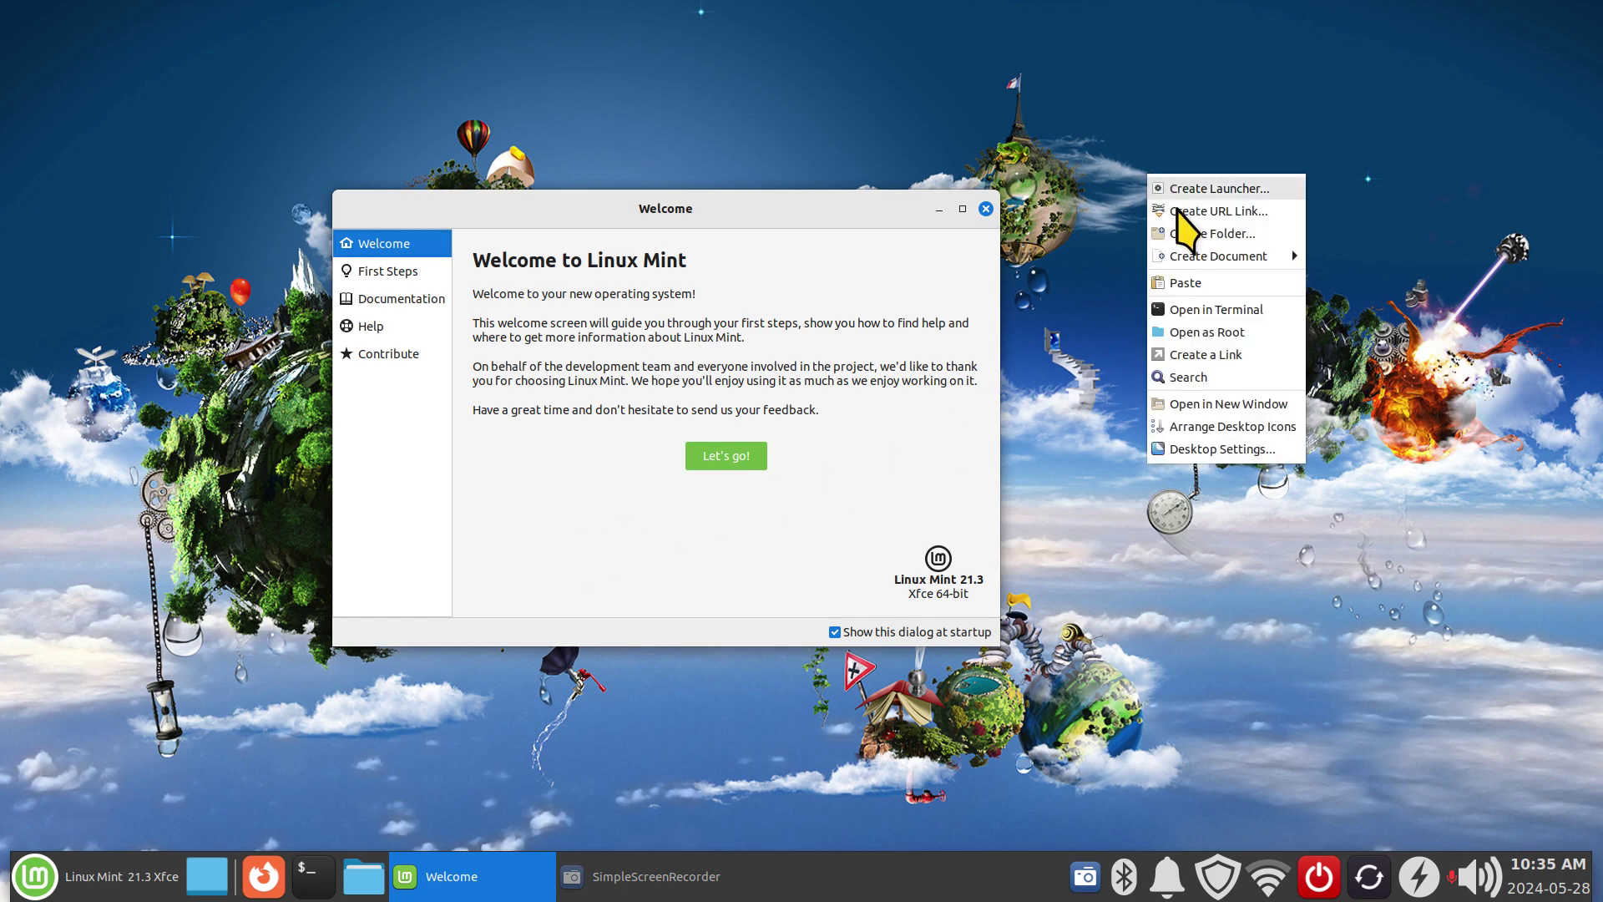
{"action": "left_click", "coordinate": [1216, 450]}
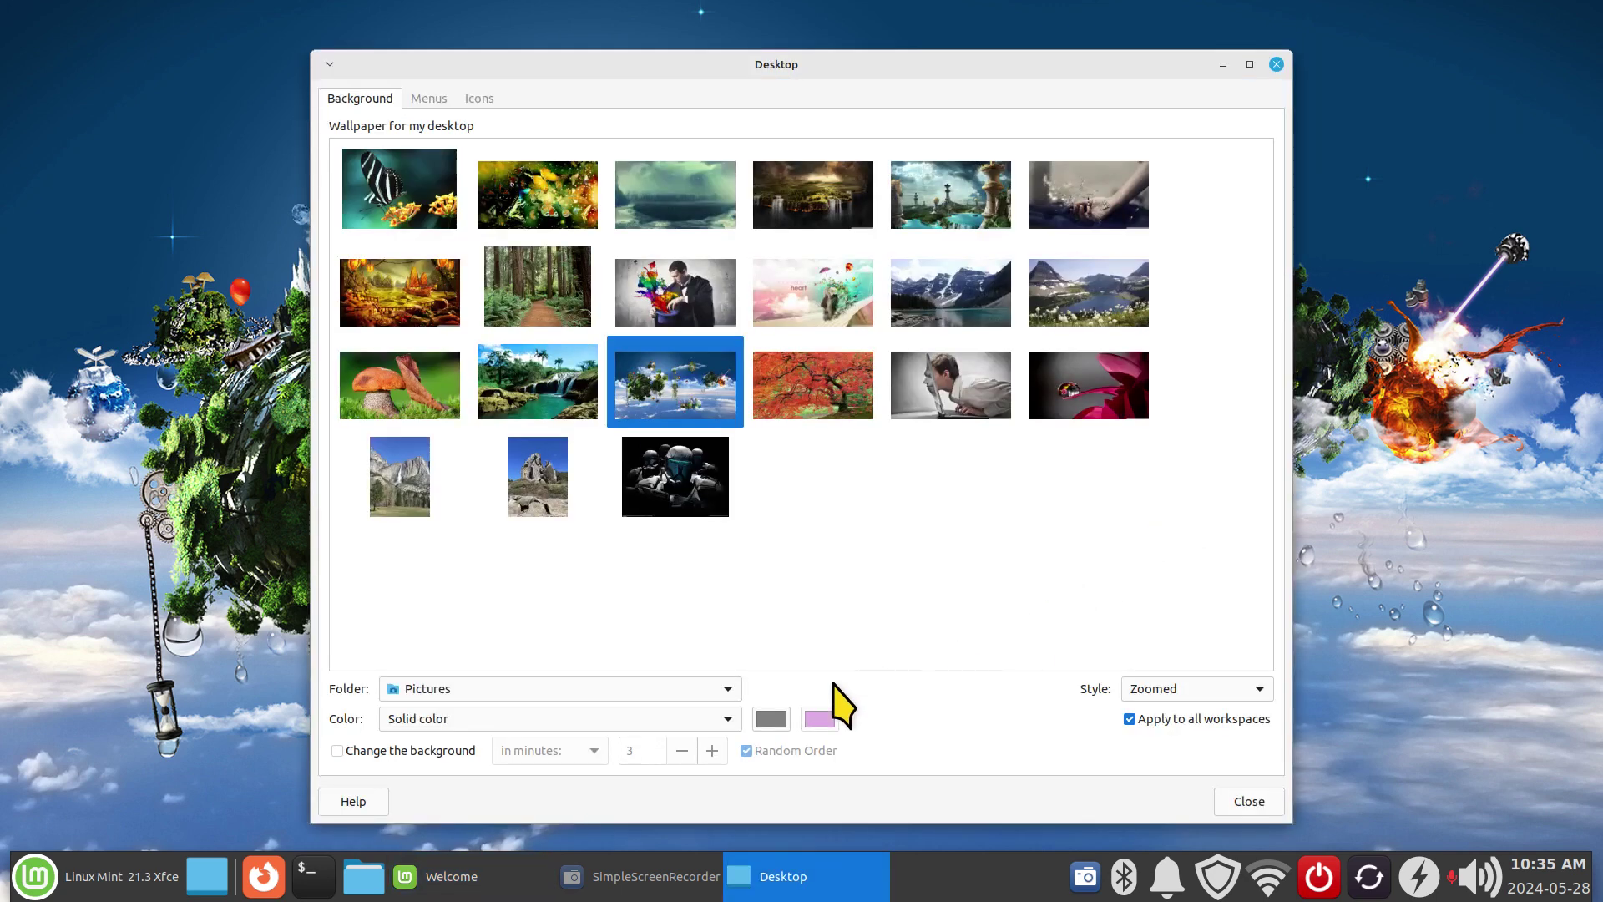
{"action": "left_click", "coordinate": [495, 697]}
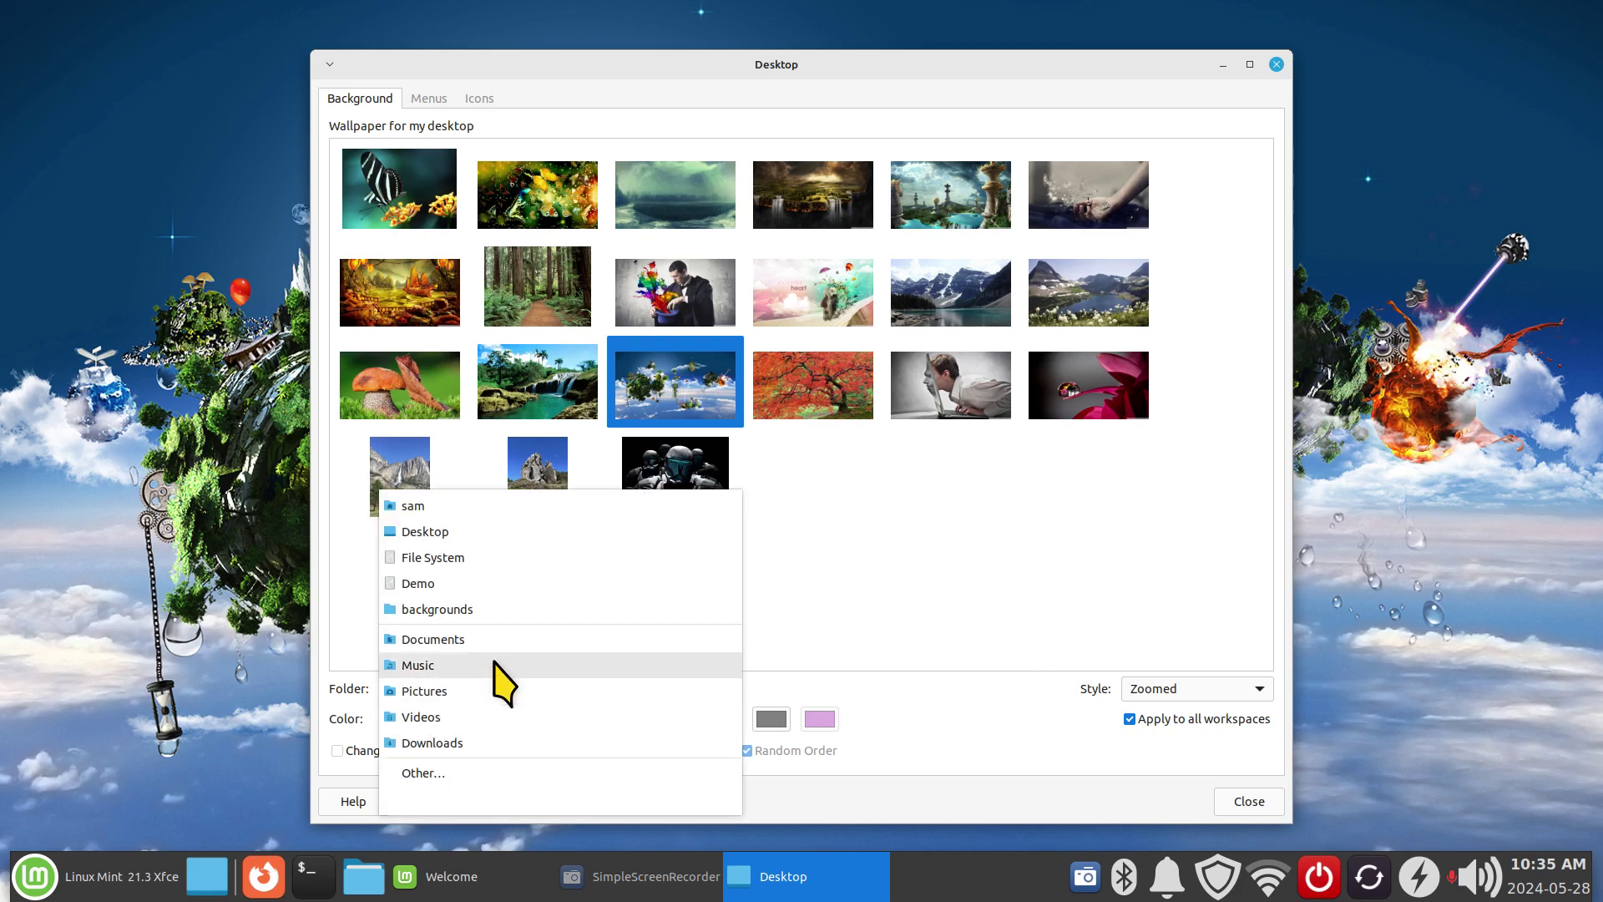
{"action": "left_click", "coordinate": [493, 612]}
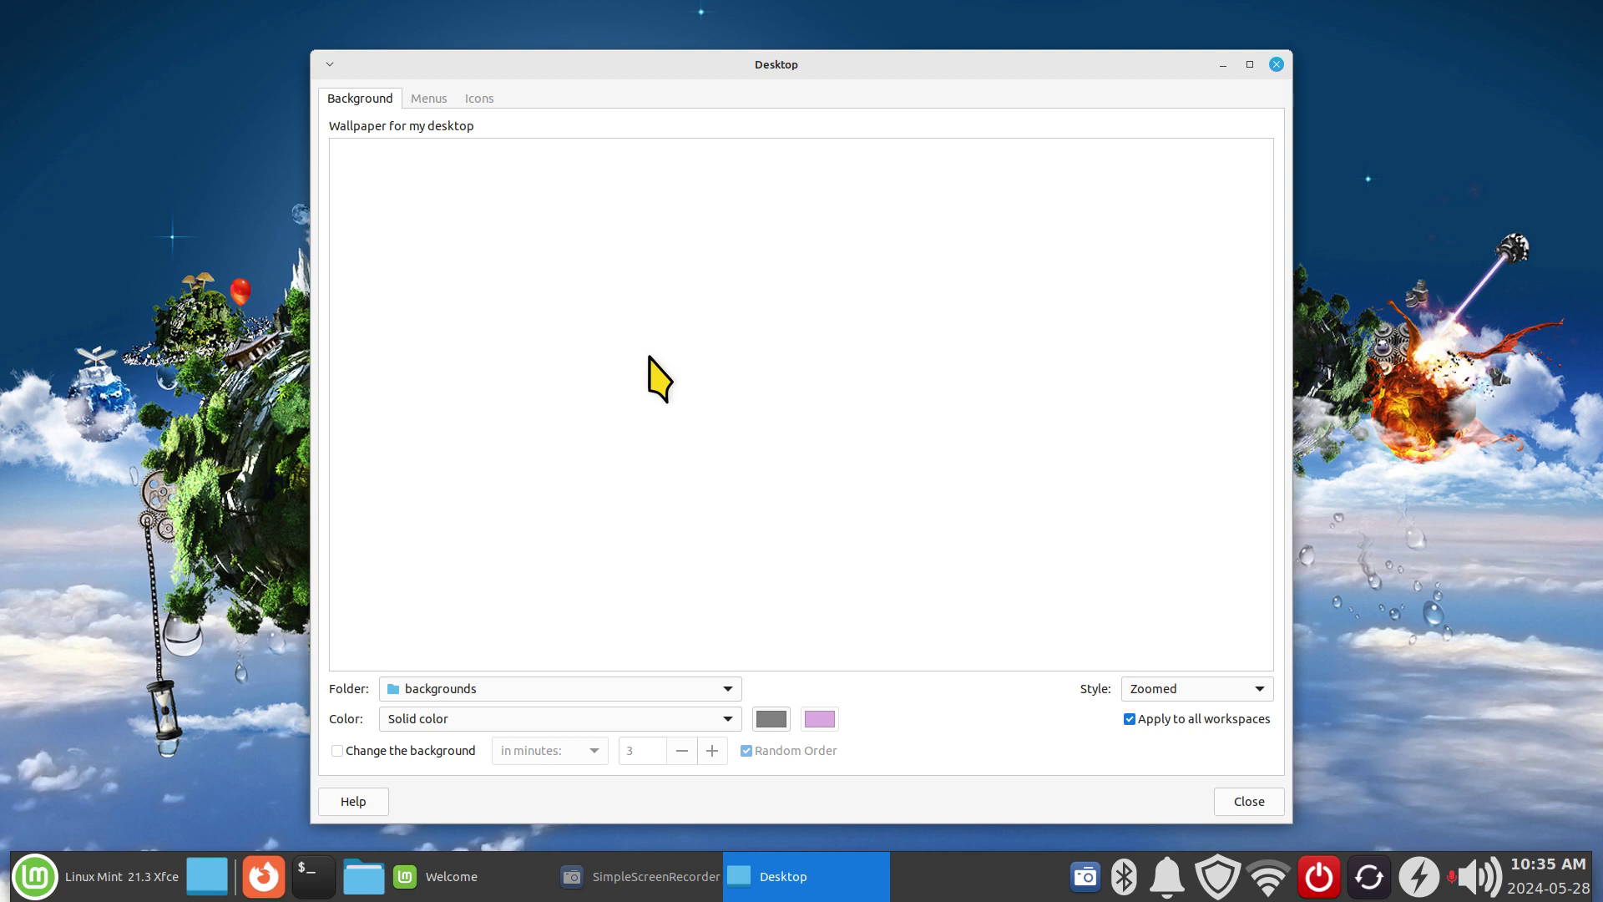
{"action": "left_click", "coordinate": [1280, 67]}
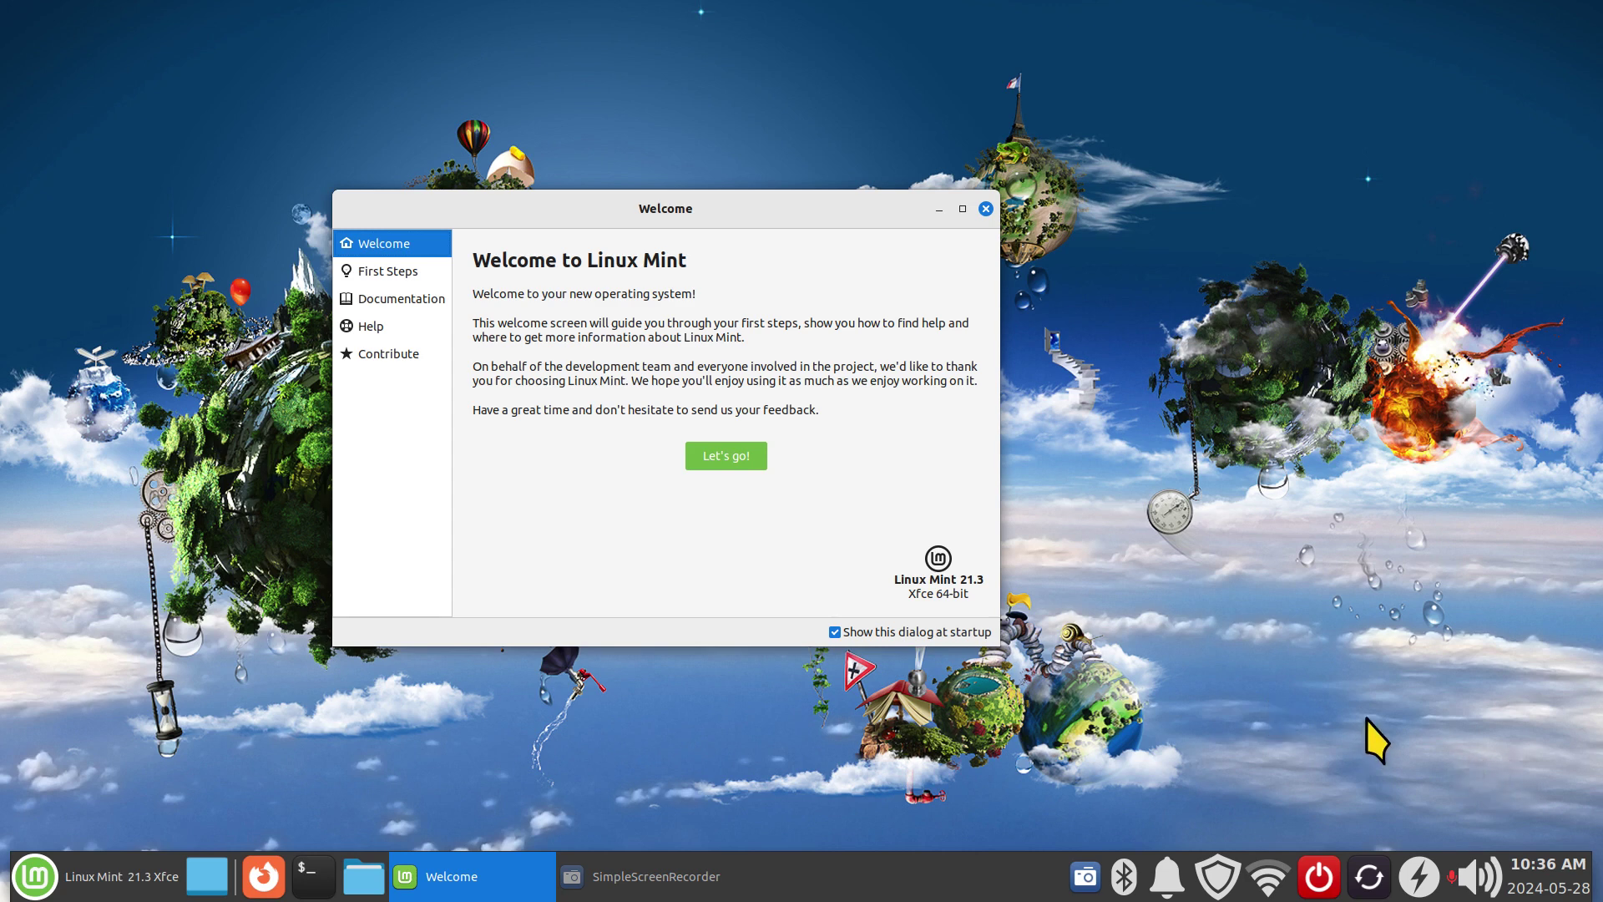
Close the Welcome window, then set Pictures/31.jpg as wallpaper from Thunar and close Thunar.
{"action": "left_click", "coordinate": [986, 209]}
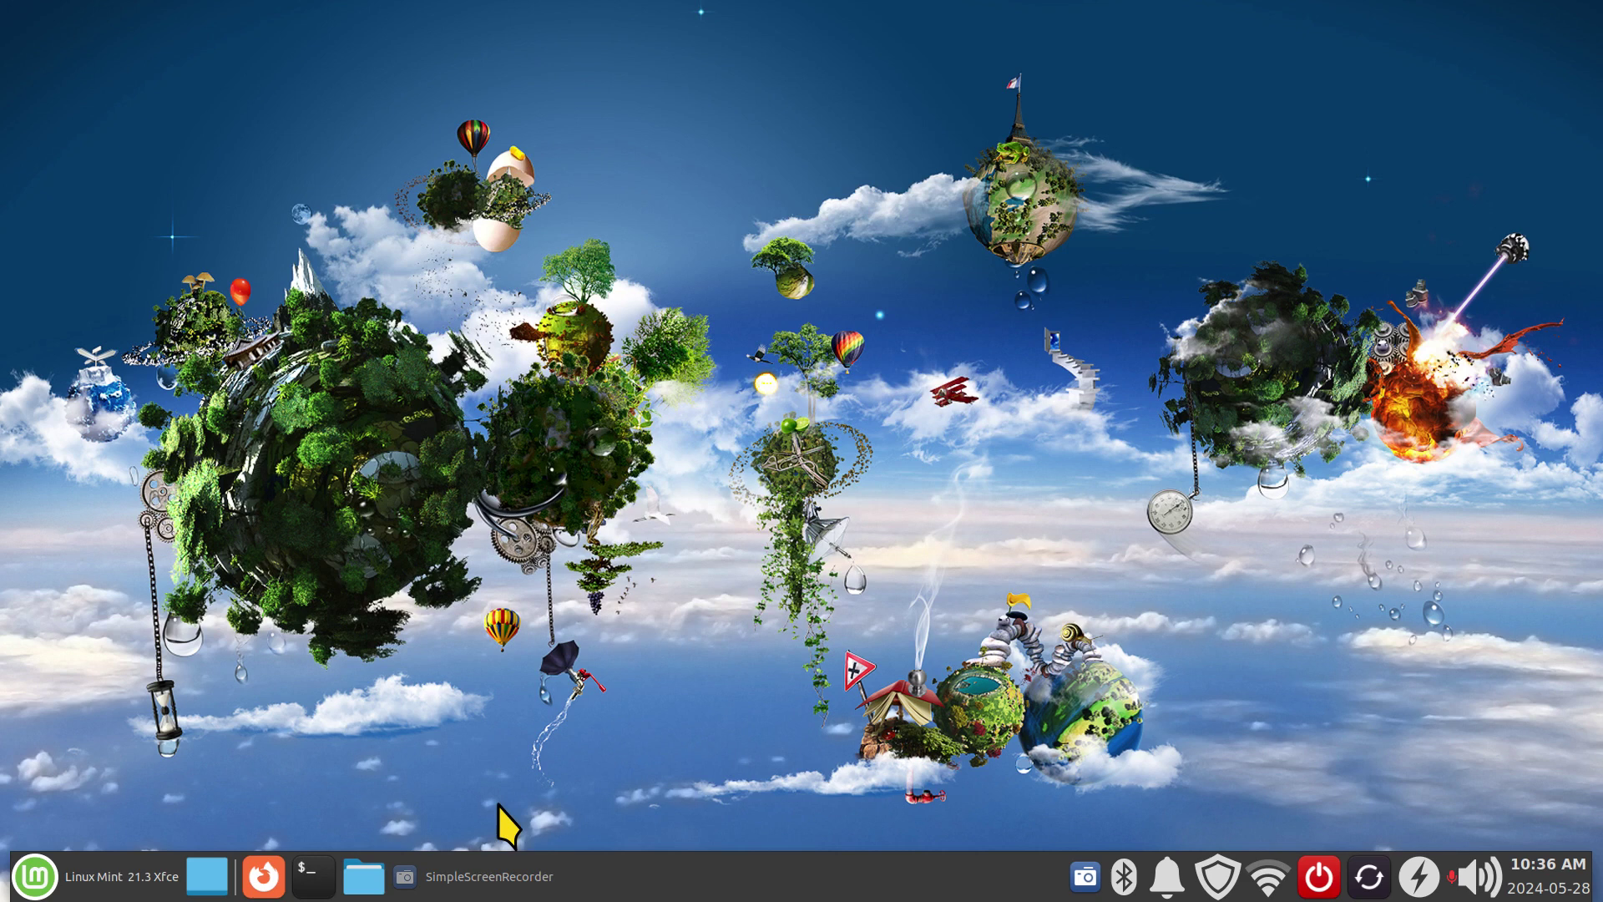
{"action": "left_click", "coordinate": [365, 876]}
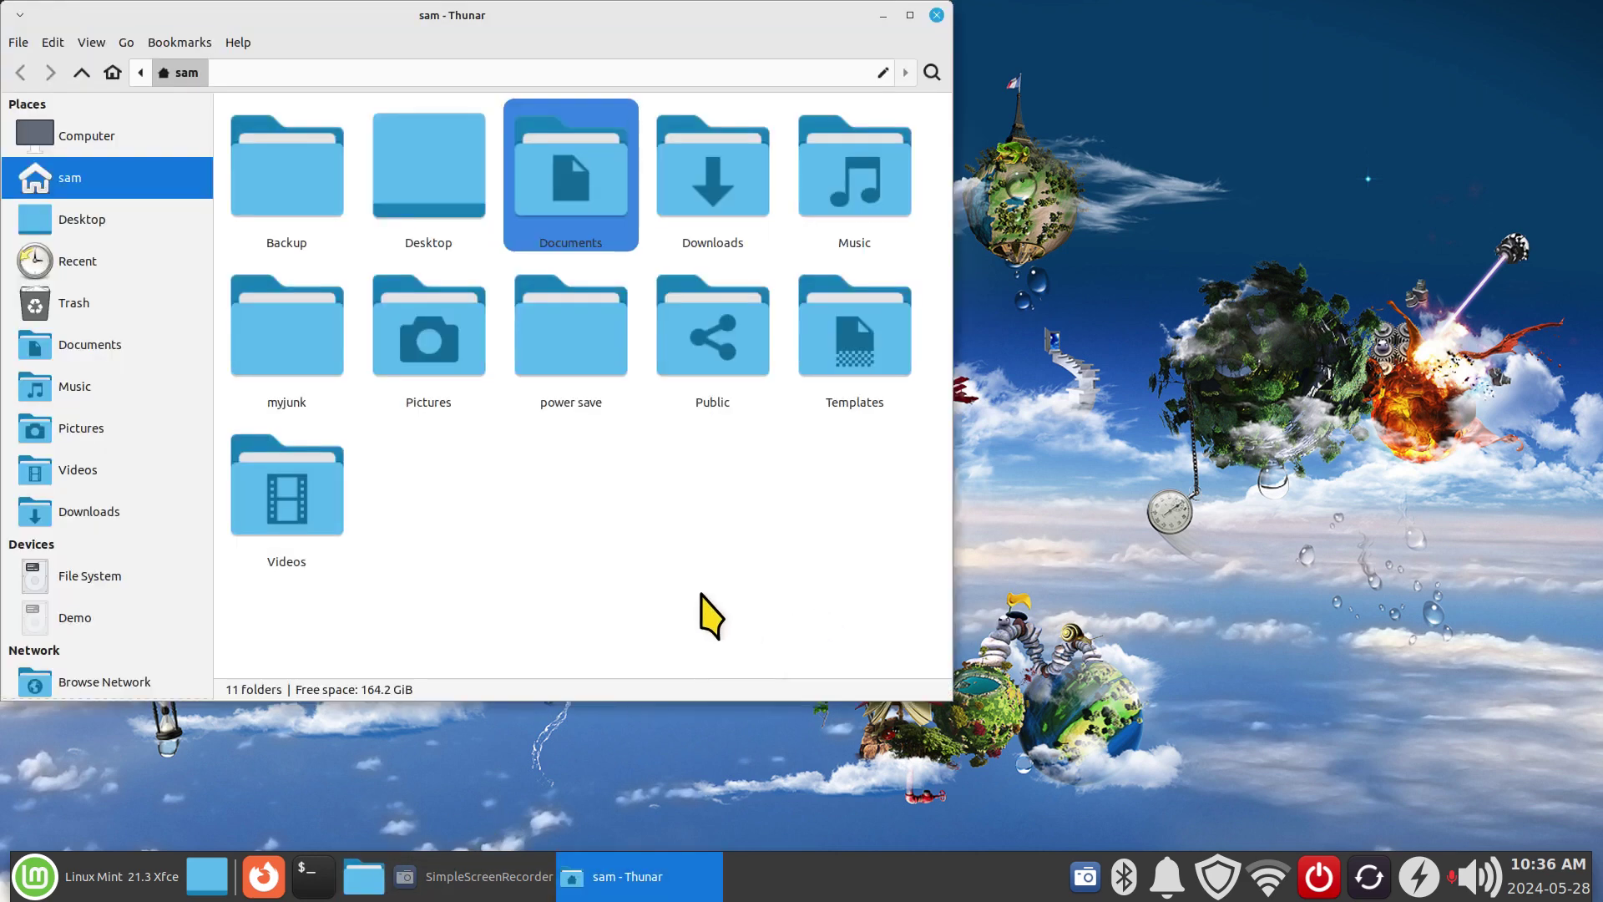
{"action": "left_click", "coordinate": [91, 451]}
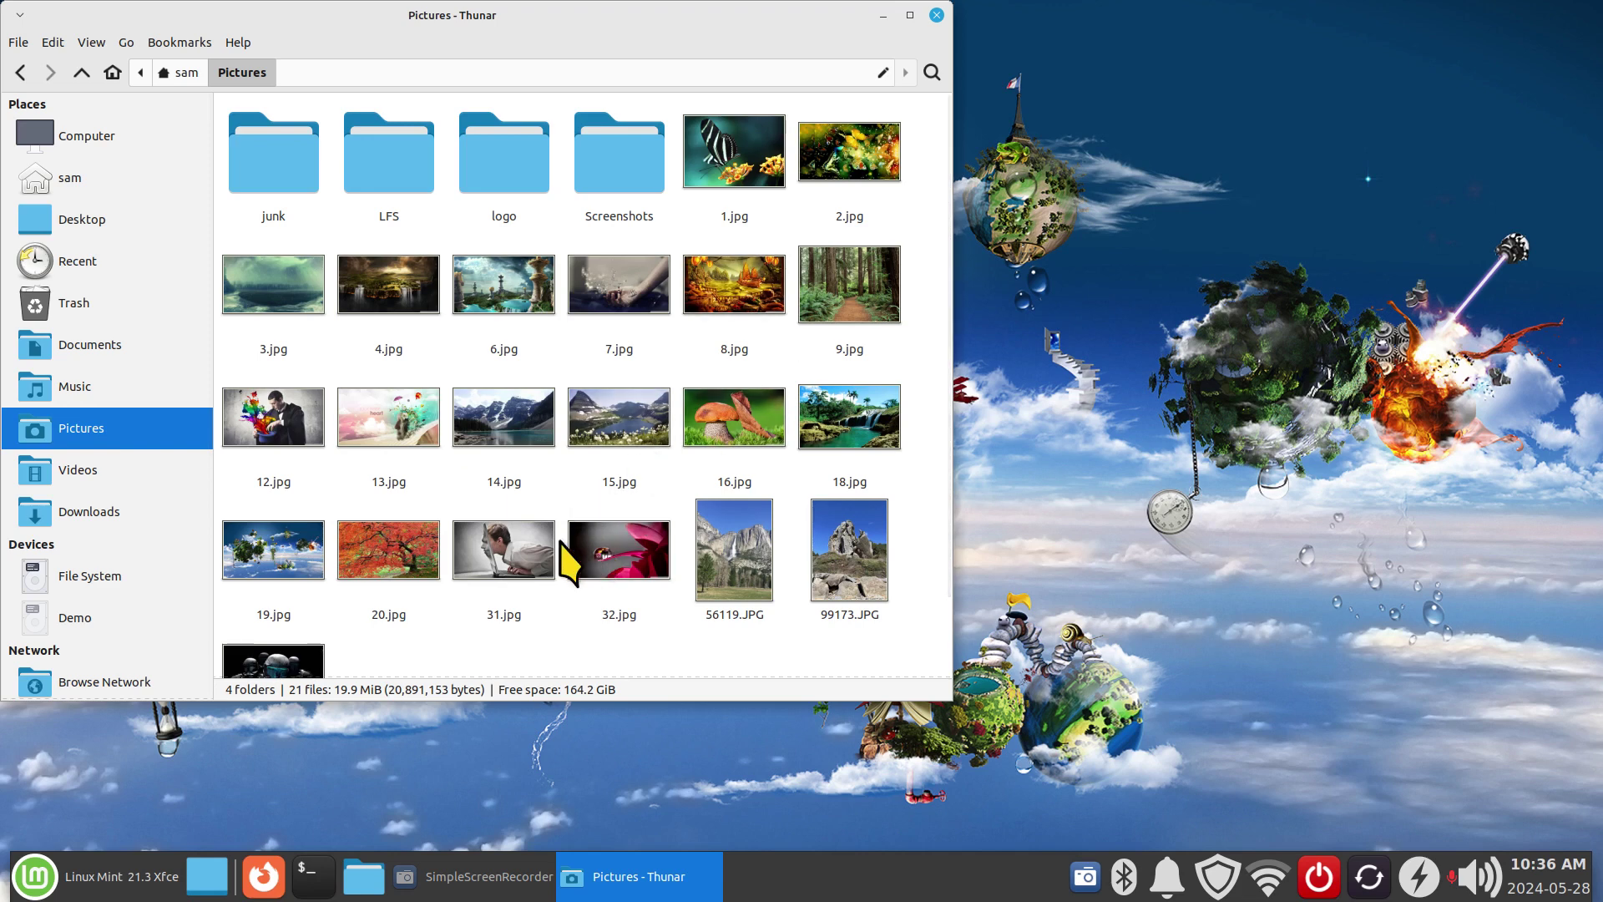
{"action": "left_click", "coordinate": [498, 545]}
{"action": "right_click", "coordinate": [498, 545]}
{"action": "left_click", "coordinate": [584, 803]}
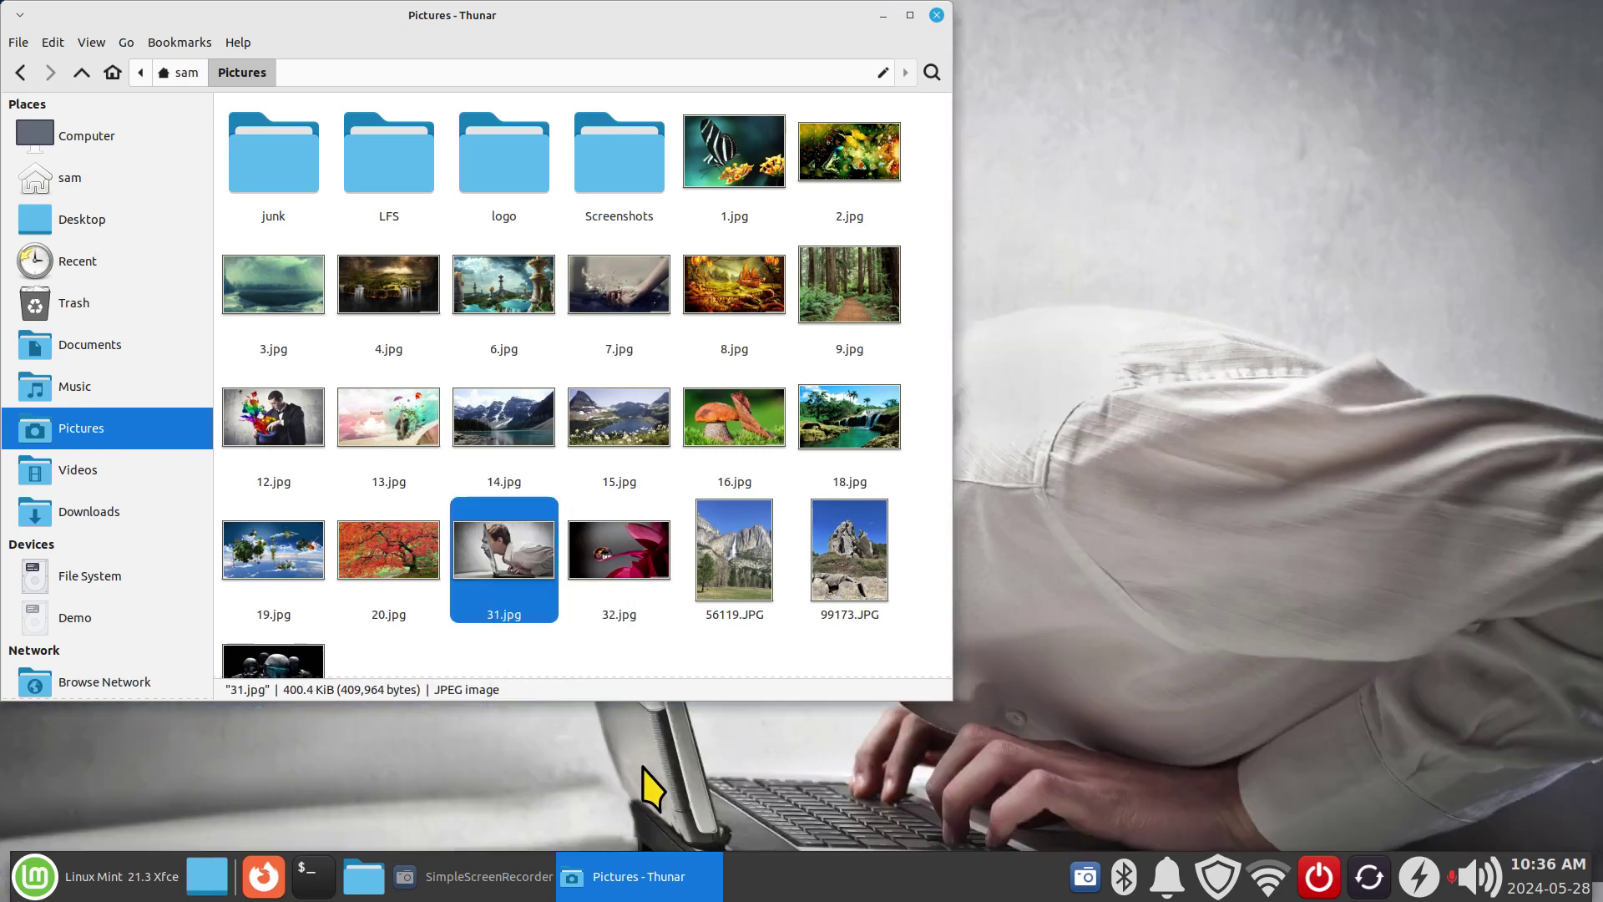
{"action": "left_click", "coordinate": [937, 15]}
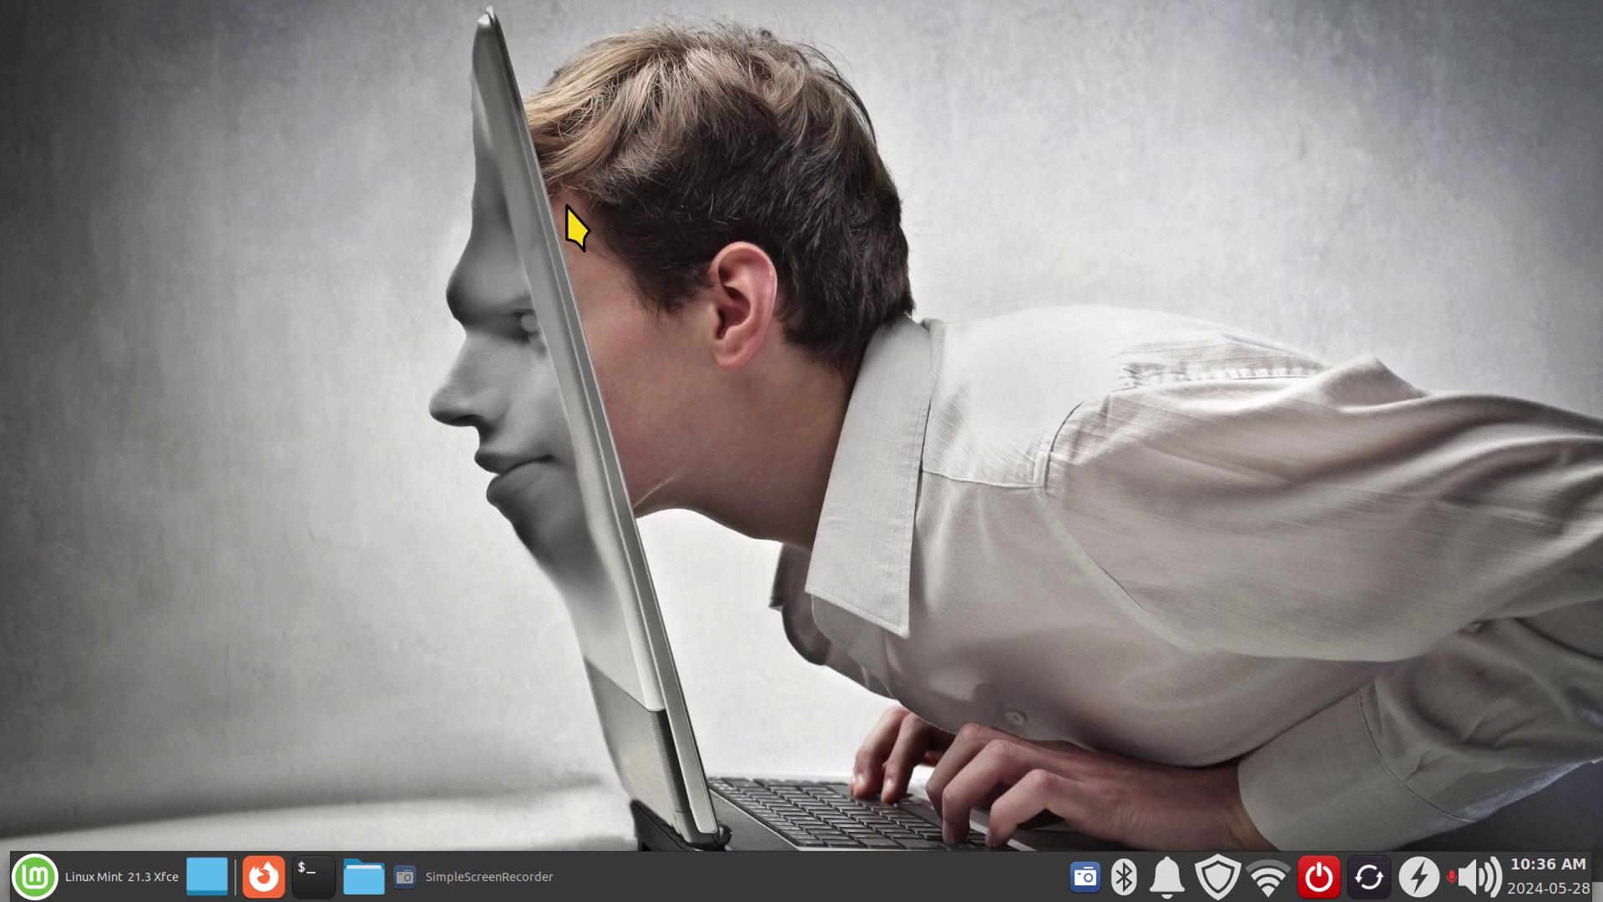
Reopen Desktop Settings from the desktop menu and choose the backgrounds folder.
{"action": "right_click", "coordinate": [609, 183]}
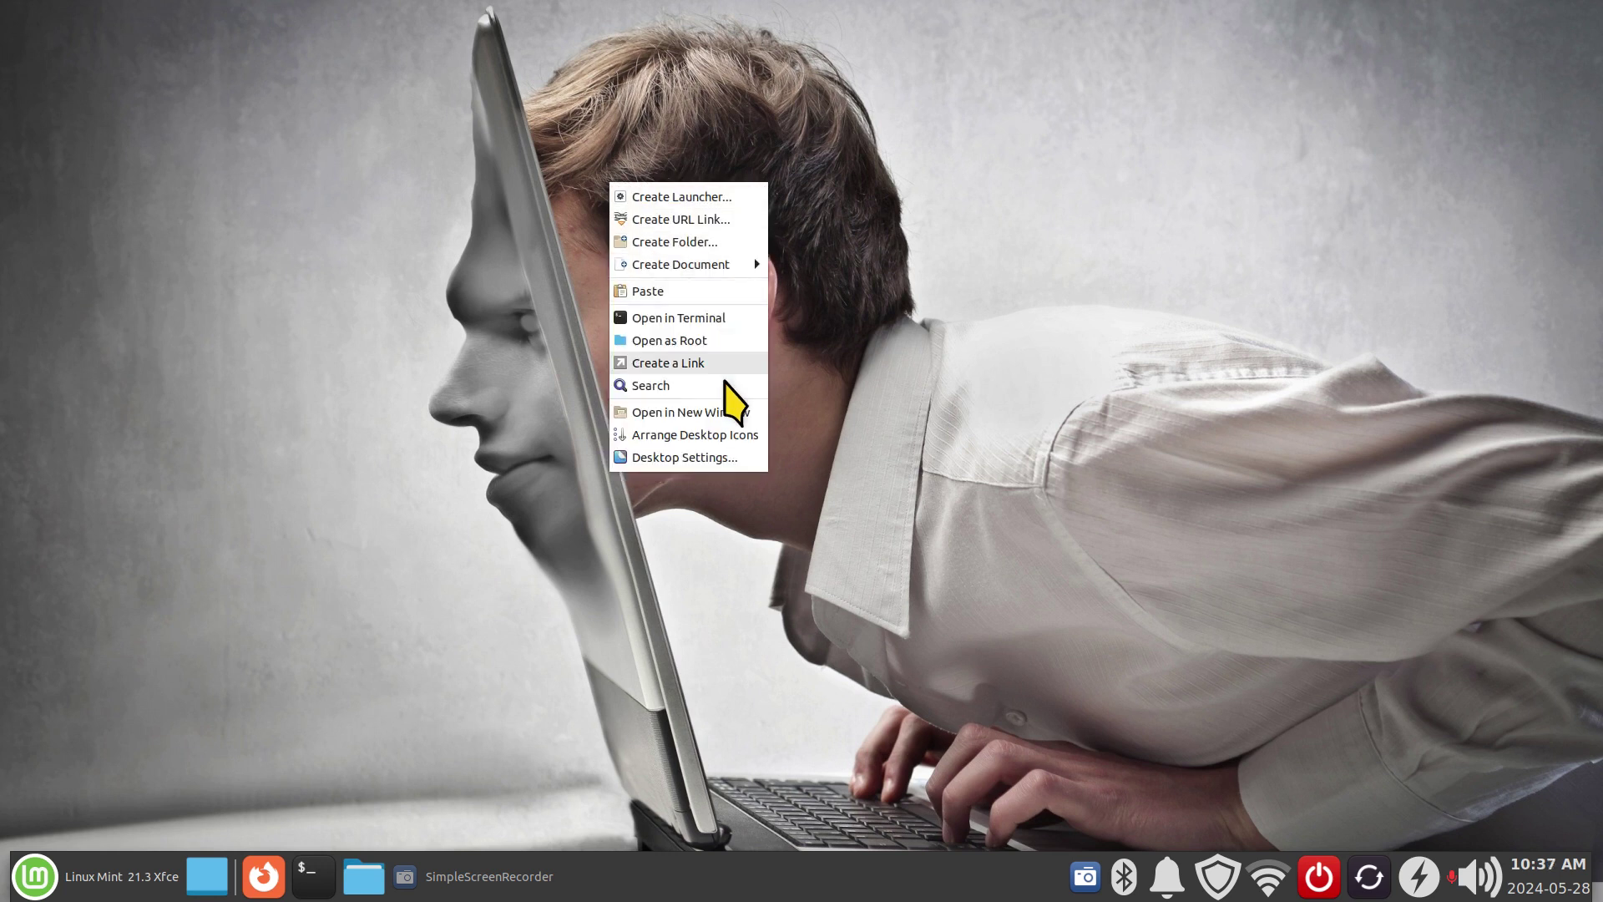
{"action": "left_click", "coordinate": [705, 457]}
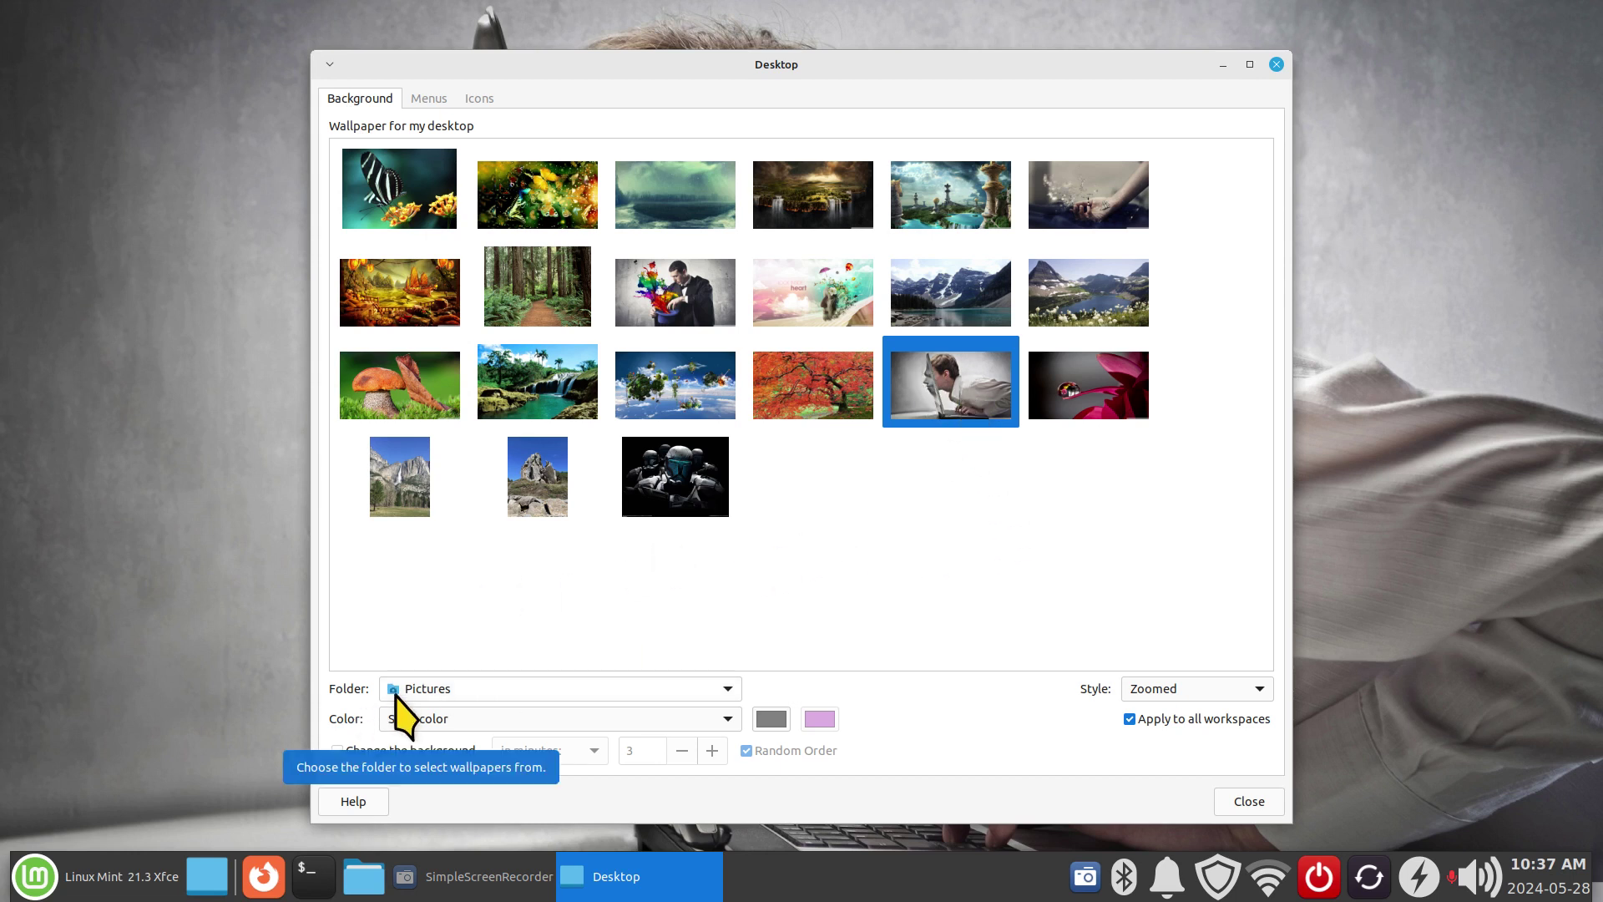
{"action": "left_click", "coordinate": [451, 688]}
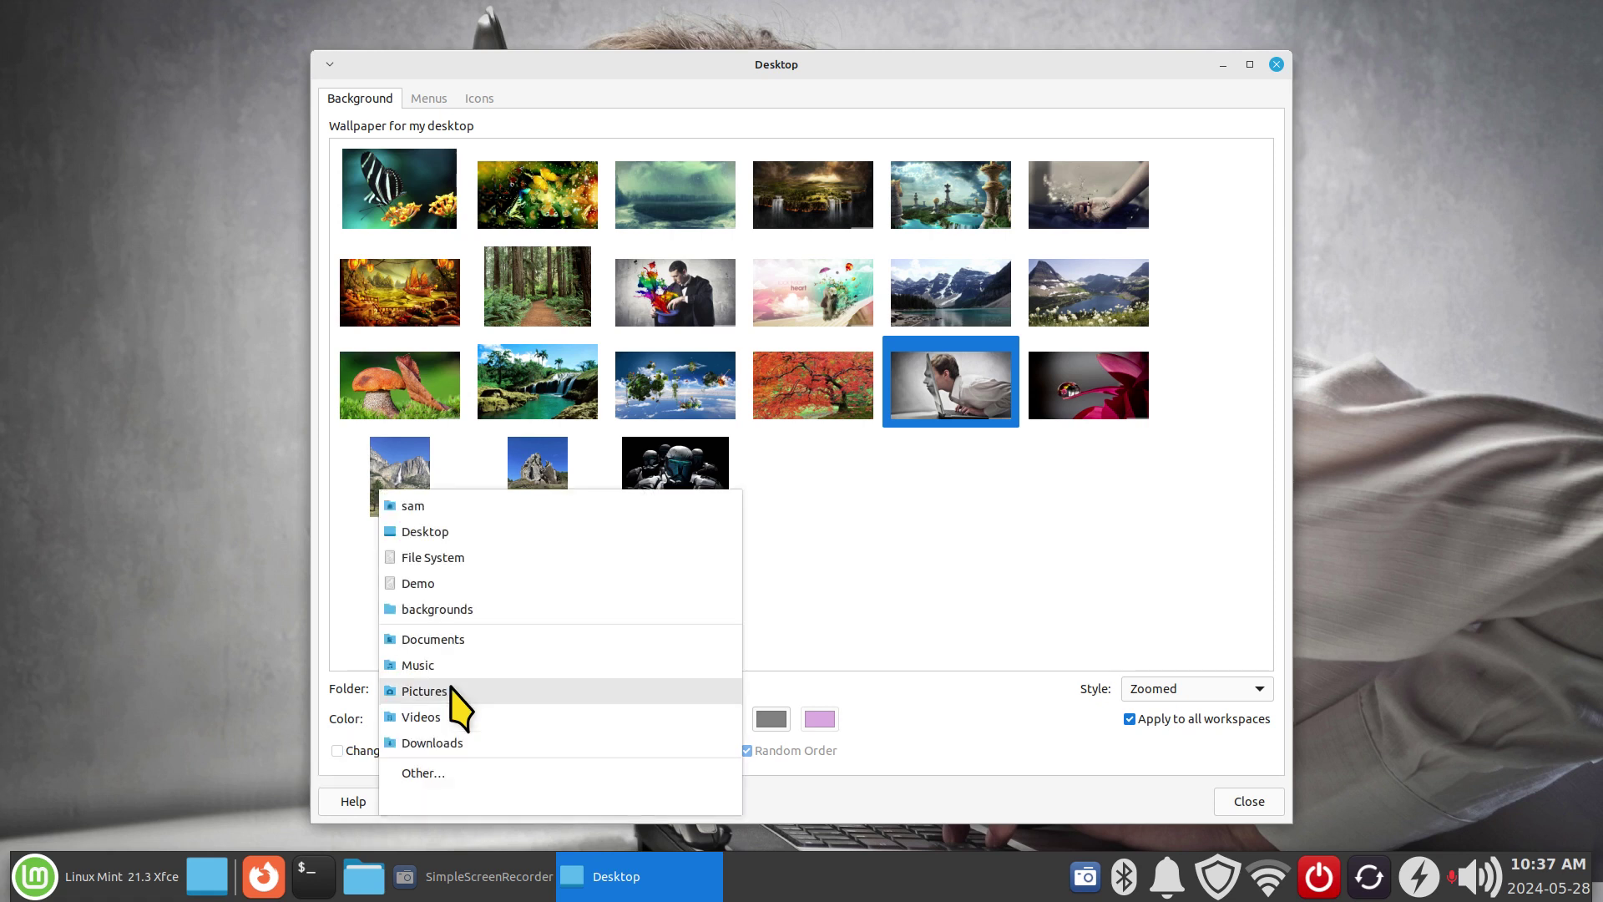
{"action": "left_click", "coordinate": [462, 616]}
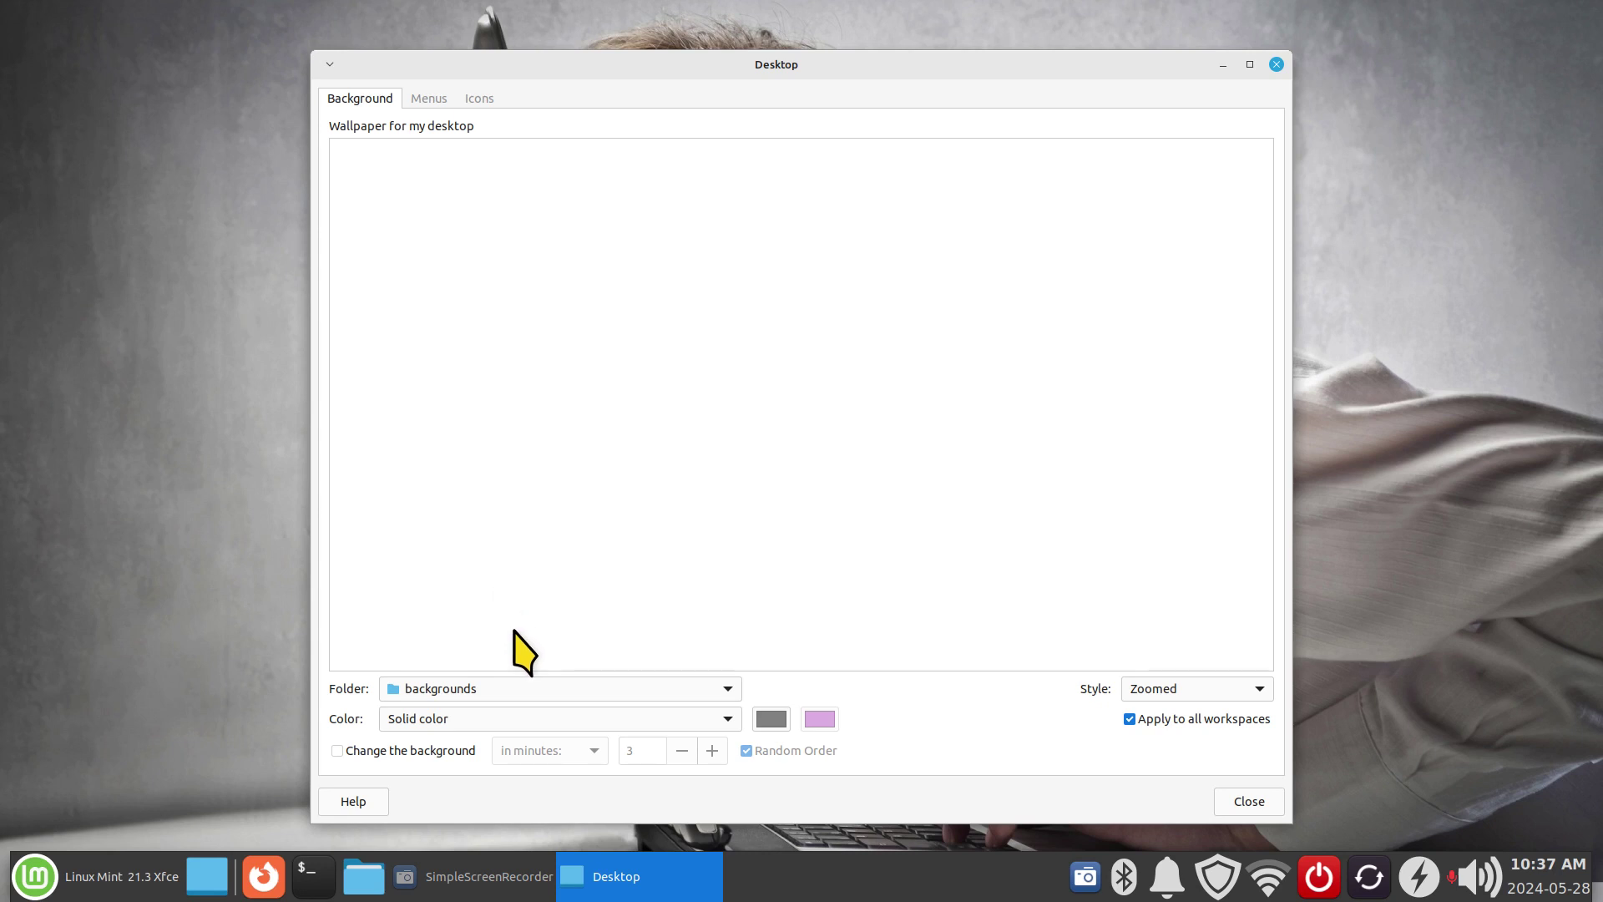
Set the wallpaper folder to /usr/share/backgrounds/xfce through Folder > Other….
{"action": "left_click", "coordinate": [530, 689]}
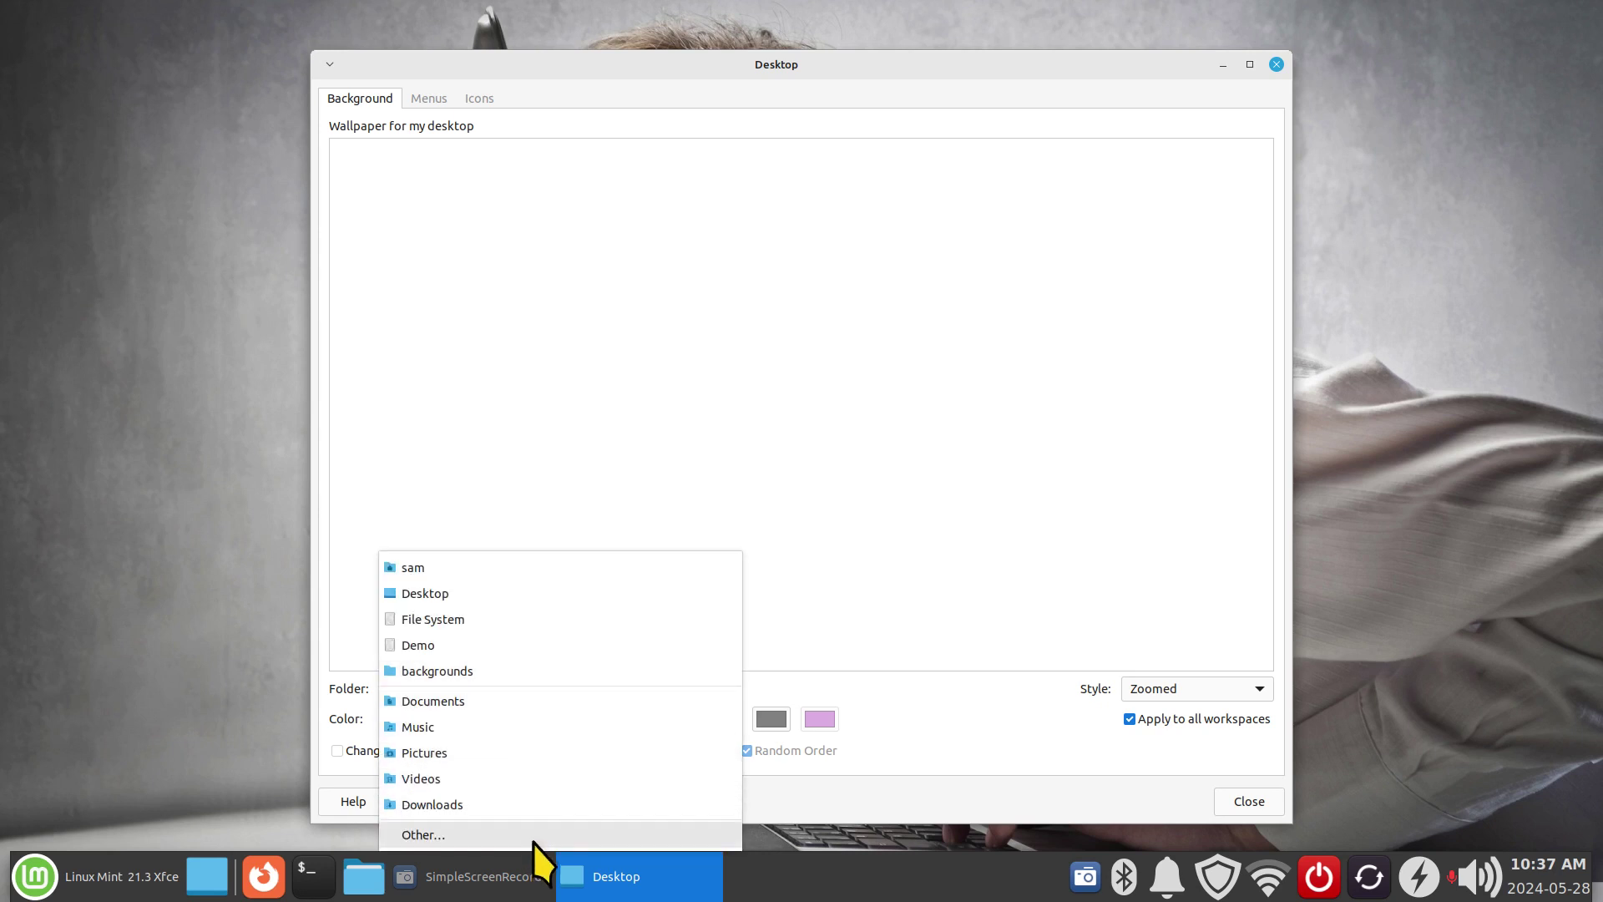
{"action": "left_click", "coordinate": [533, 836]}
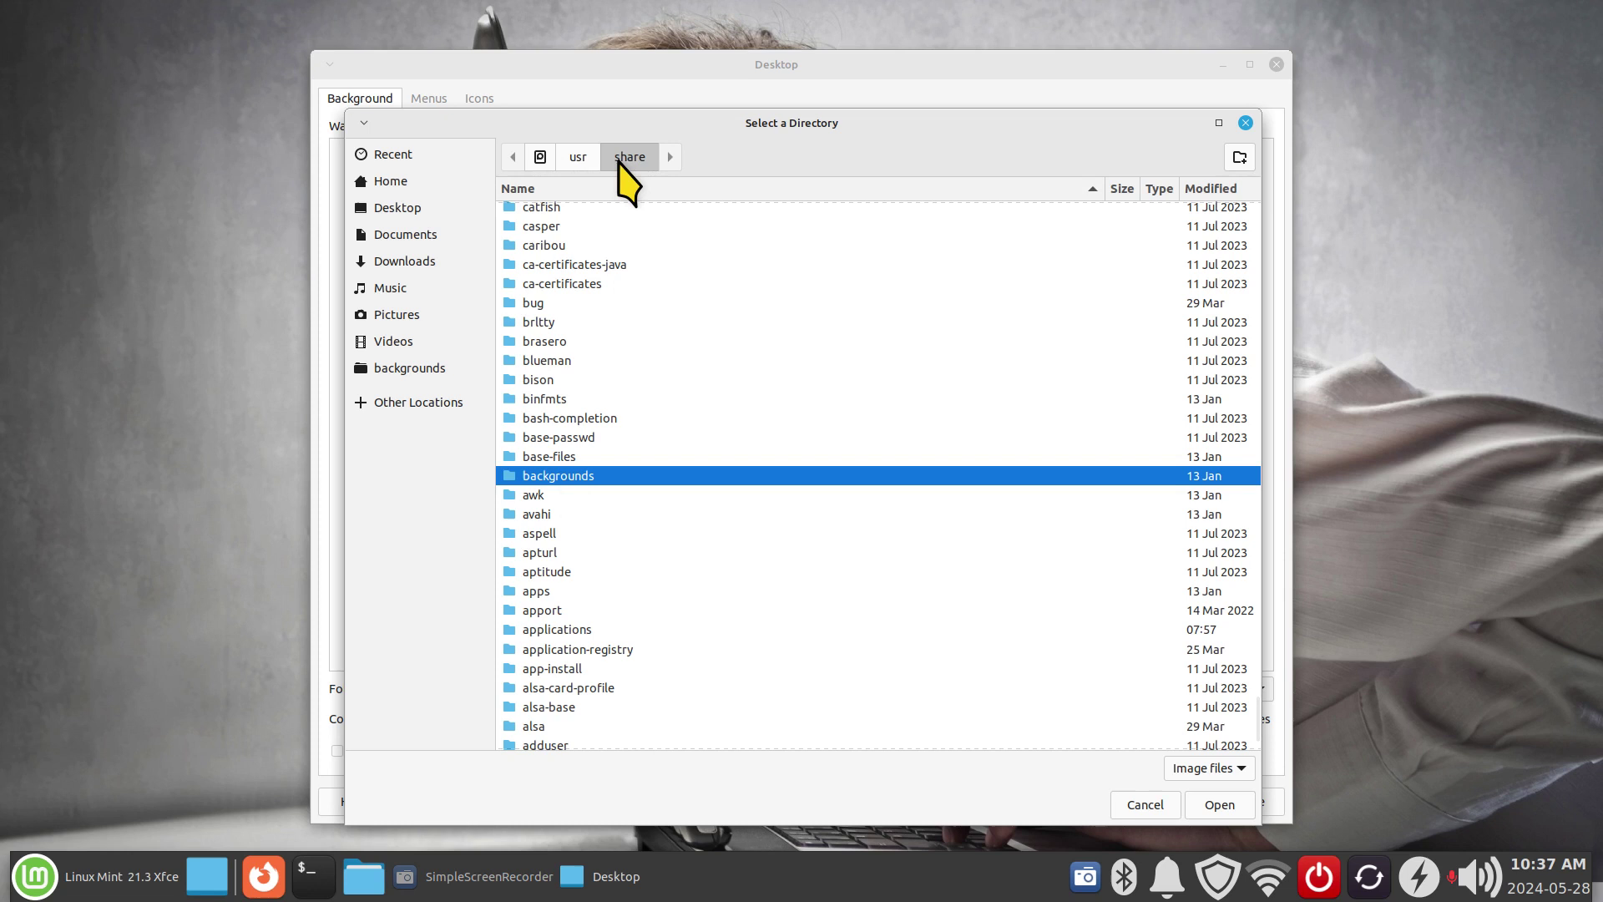
{"action": "double_click", "coordinate": [557, 477]}
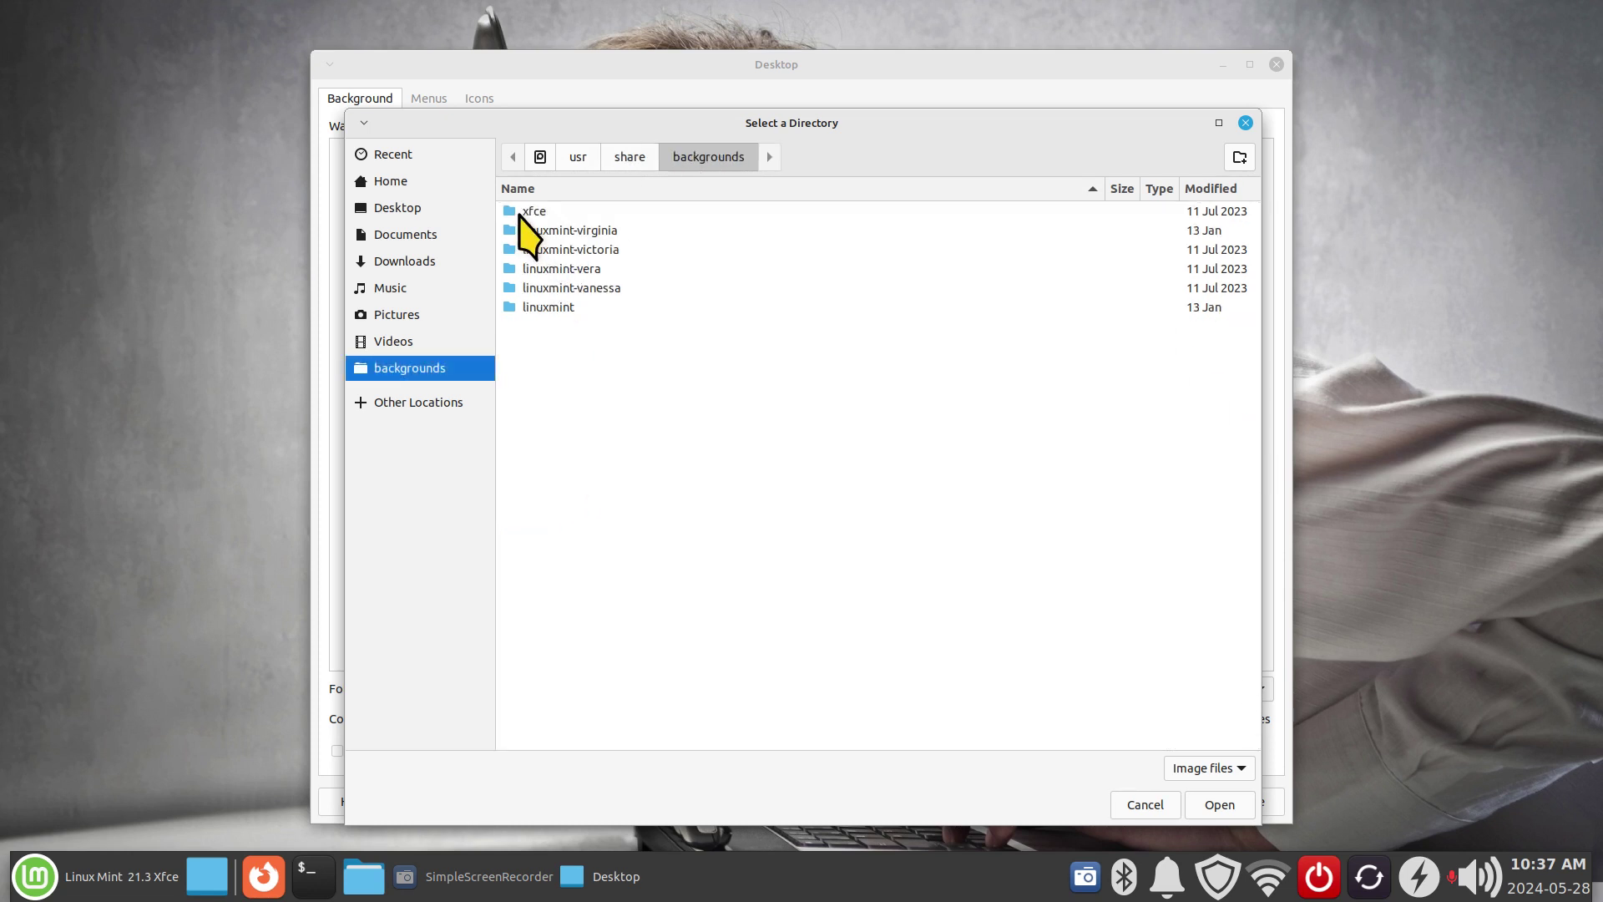
{"action": "left_click", "coordinate": [533, 212]}
{"action": "left_click", "coordinate": [533, 231]}
{"action": "left_click", "coordinate": [534, 249]}
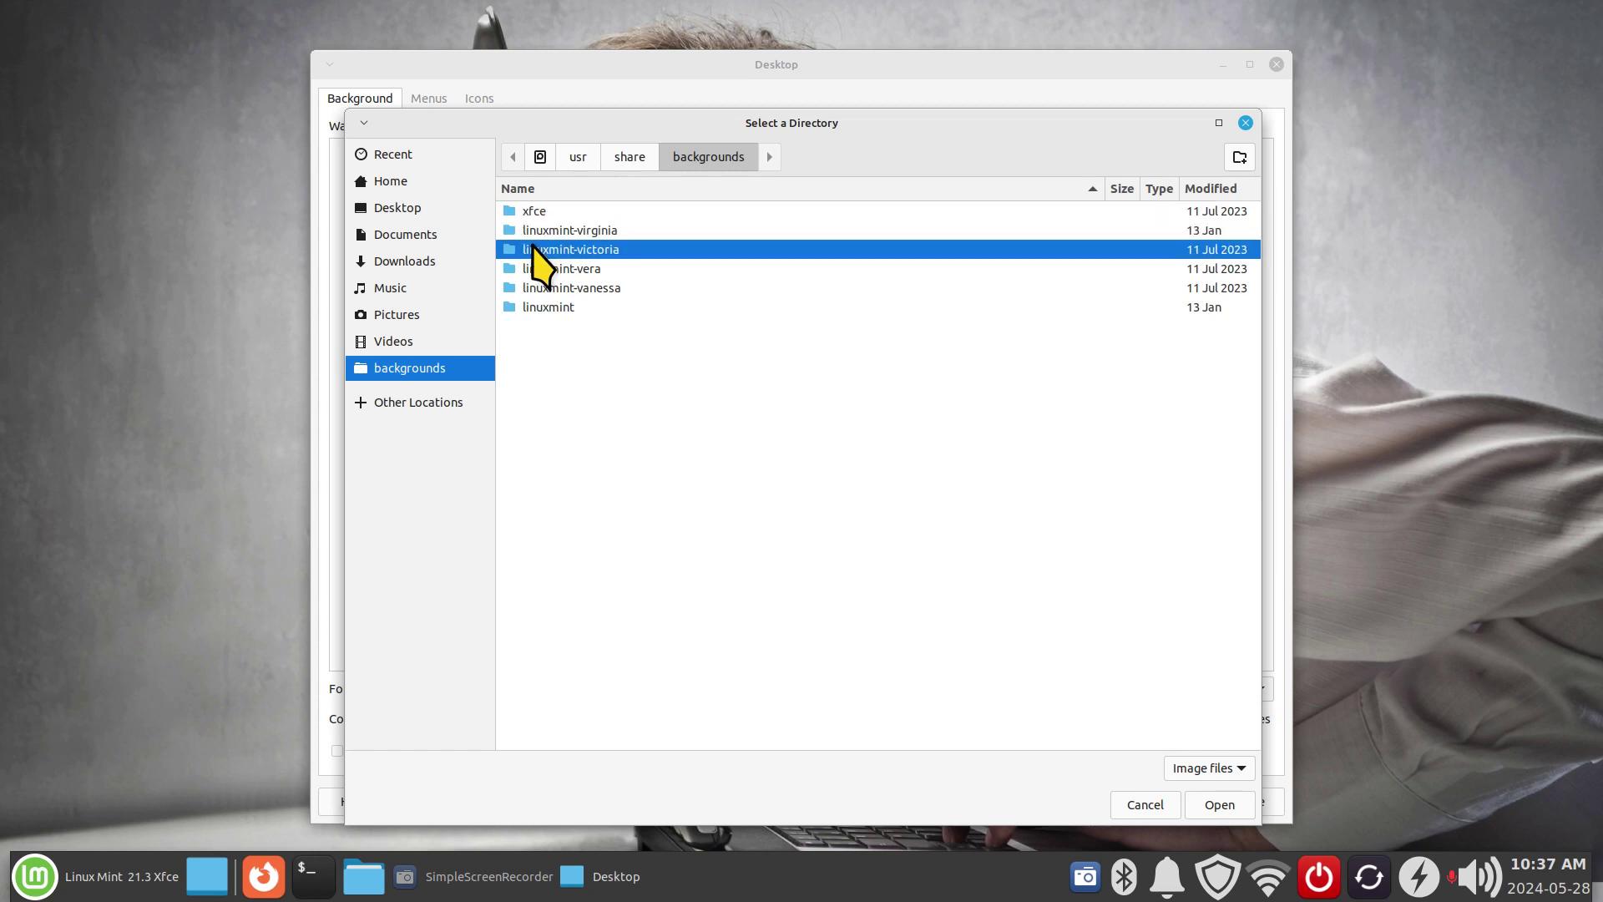
{"action": "left_click", "coordinate": [542, 270]}
{"action": "left_click", "coordinate": [544, 289]}
{"action": "left_click", "coordinate": [546, 307]}
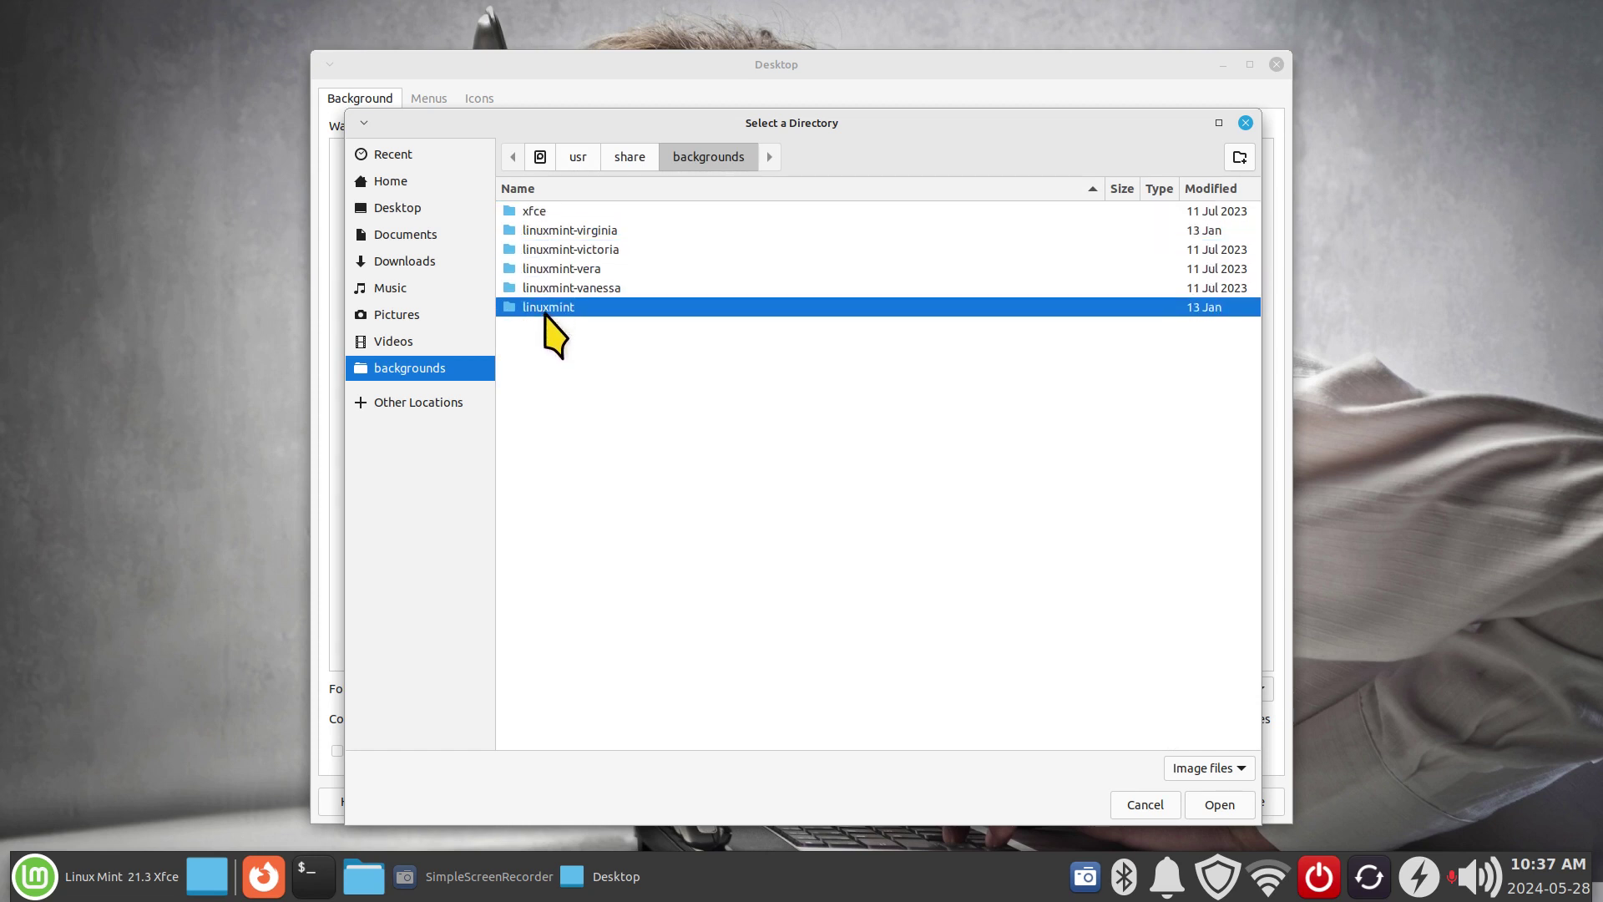
{"action": "left_click", "coordinate": [535, 212]}
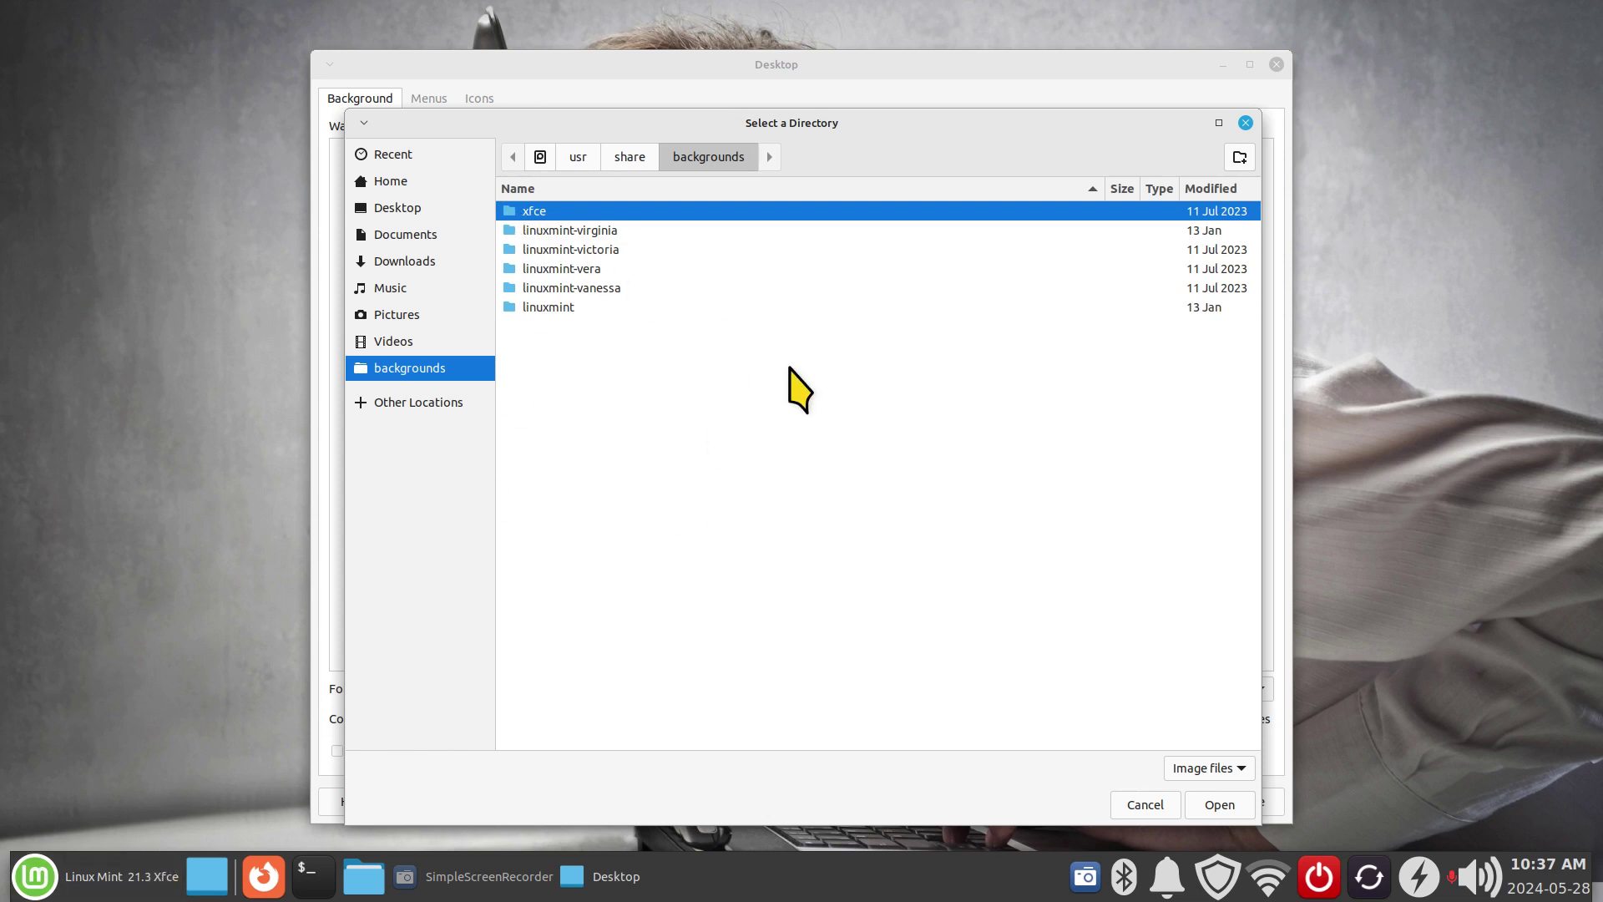
{"action": "left_click", "coordinate": [1218, 805]}
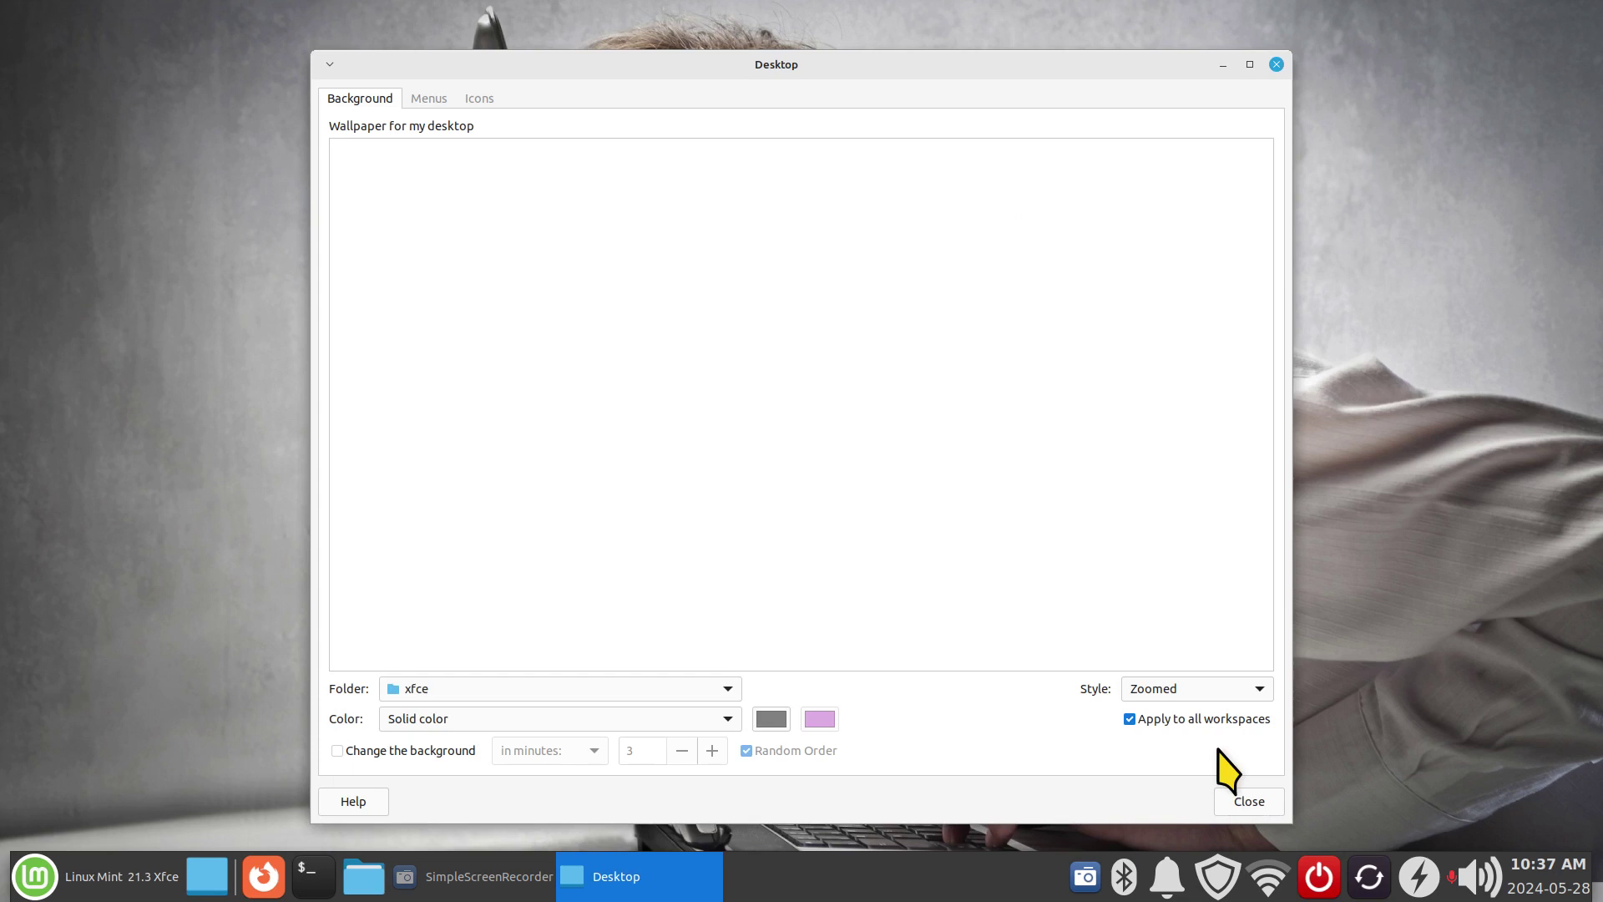
Try the blue mouse and teal striped xfce wallpapers, ending on the dark red-flower XFCE design.
{"action": "left_click_drag", "start_coordinate": [725, 70], "coordinate": [954, 56]}
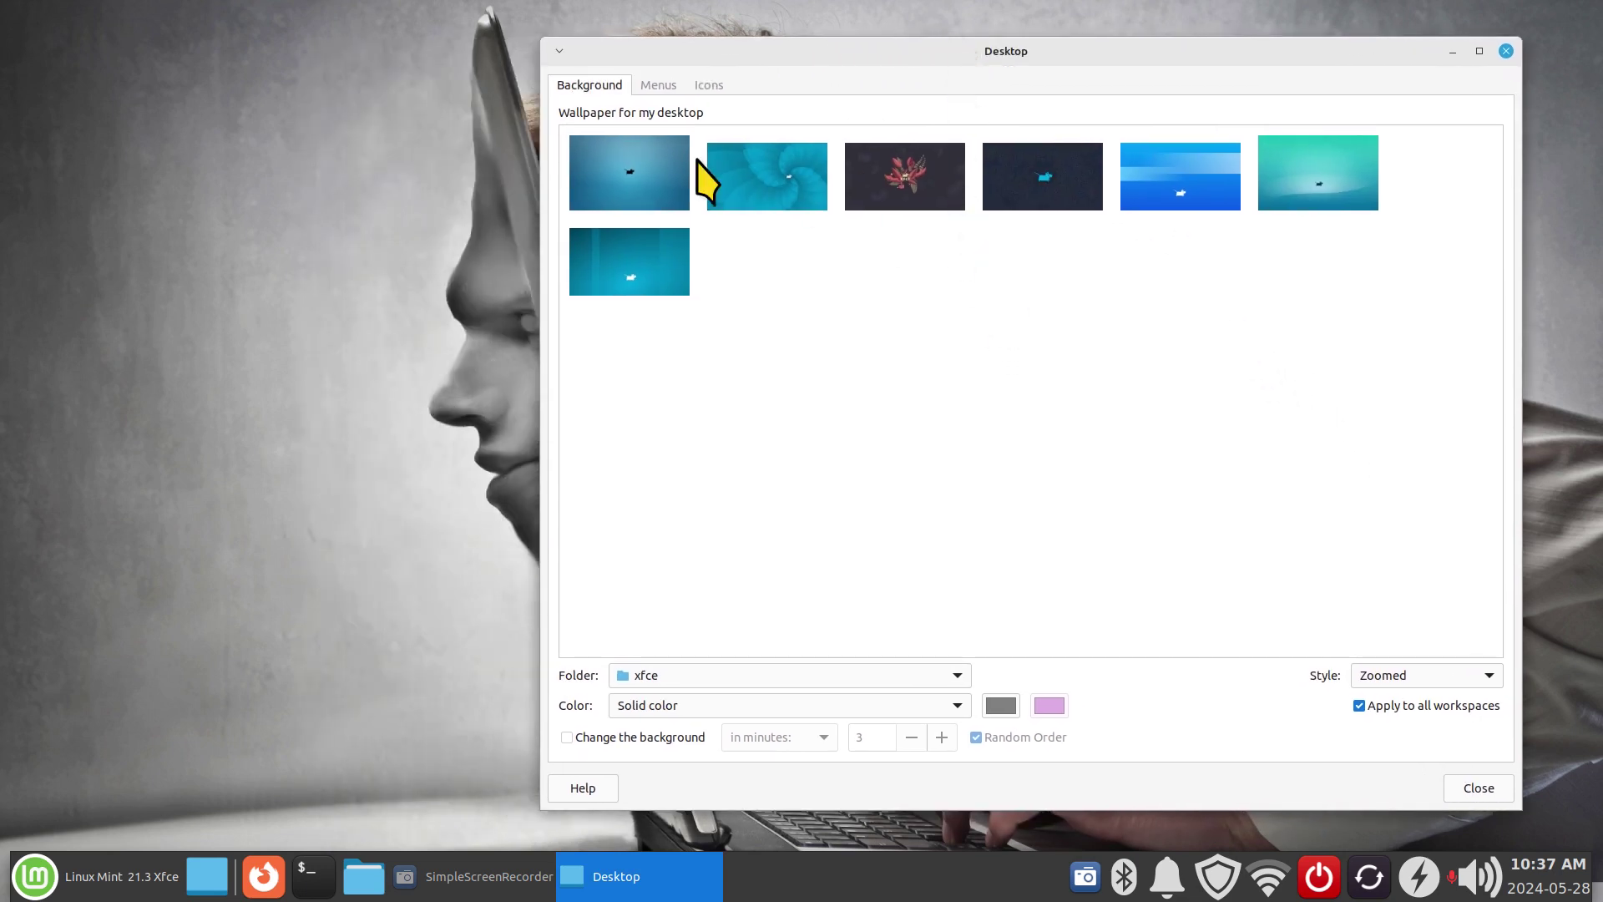
{"action": "left_click", "coordinate": [640, 174]}
{"action": "left_click_drag", "start_coordinate": [787, 58], "coordinate": [1146, 89]}
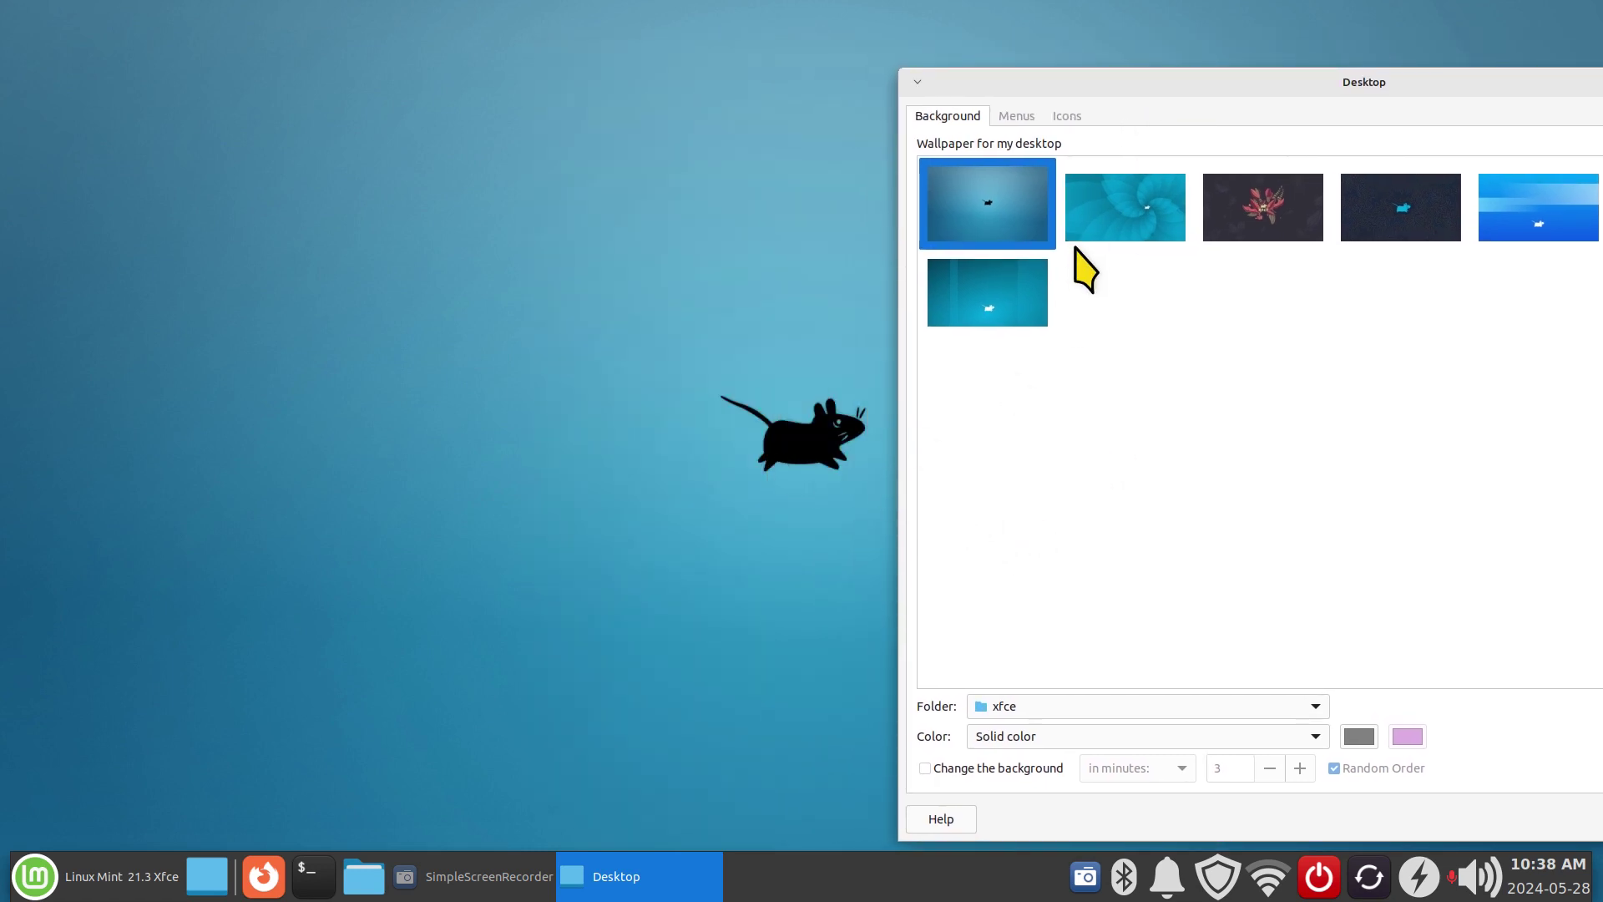
{"action": "left_click", "coordinate": [1005, 328]}
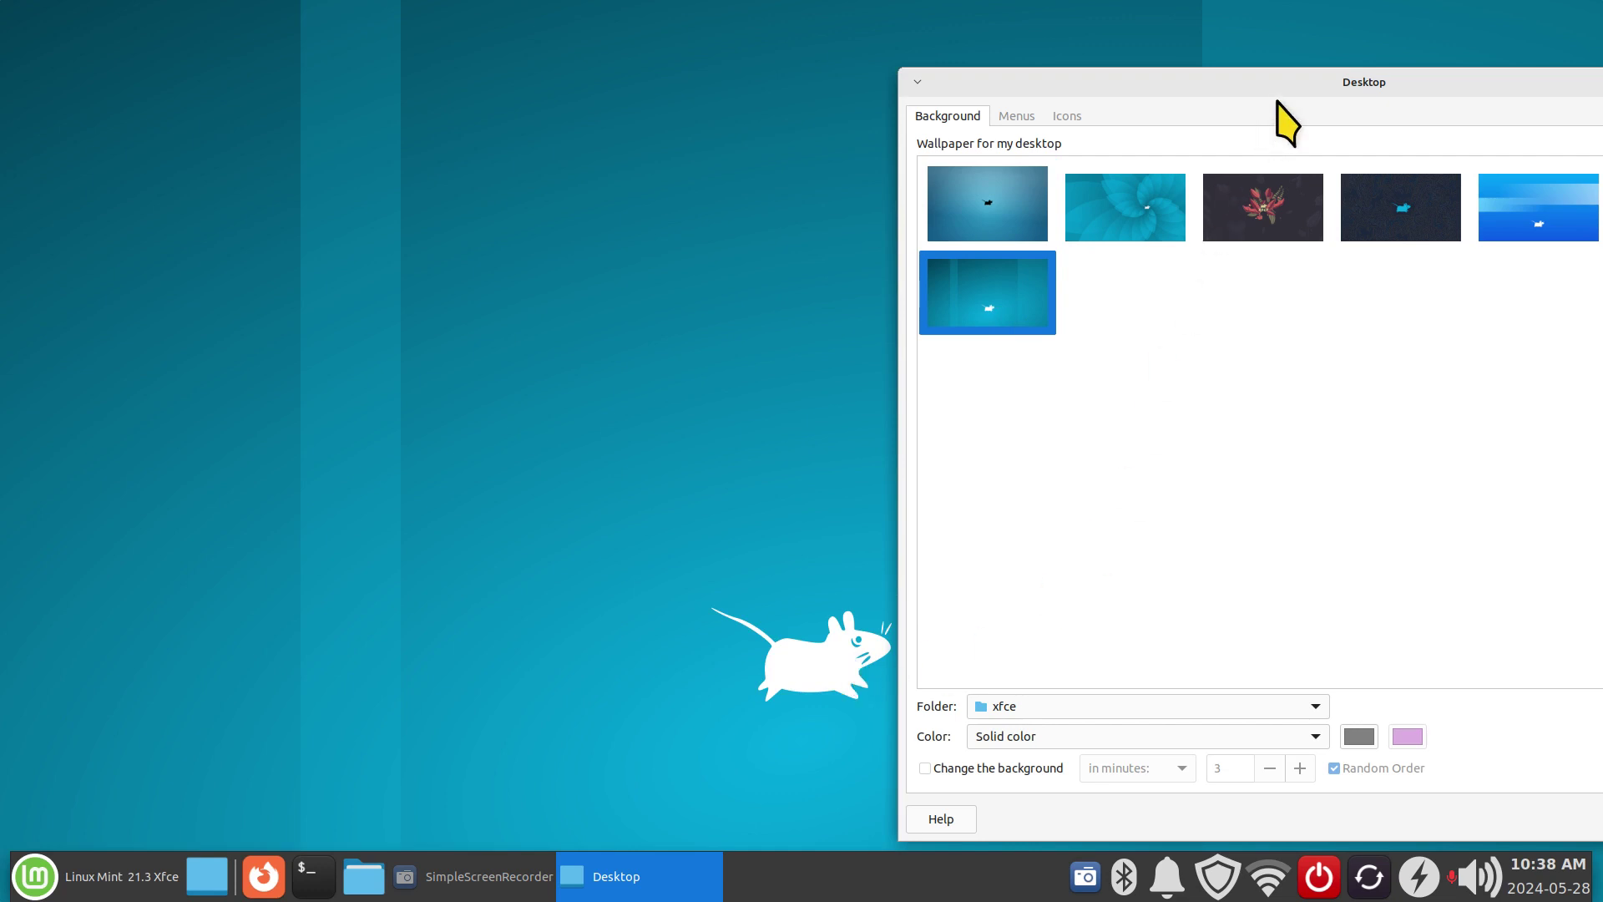
{"action": "left_click", "coordinate": [1271, 219]}
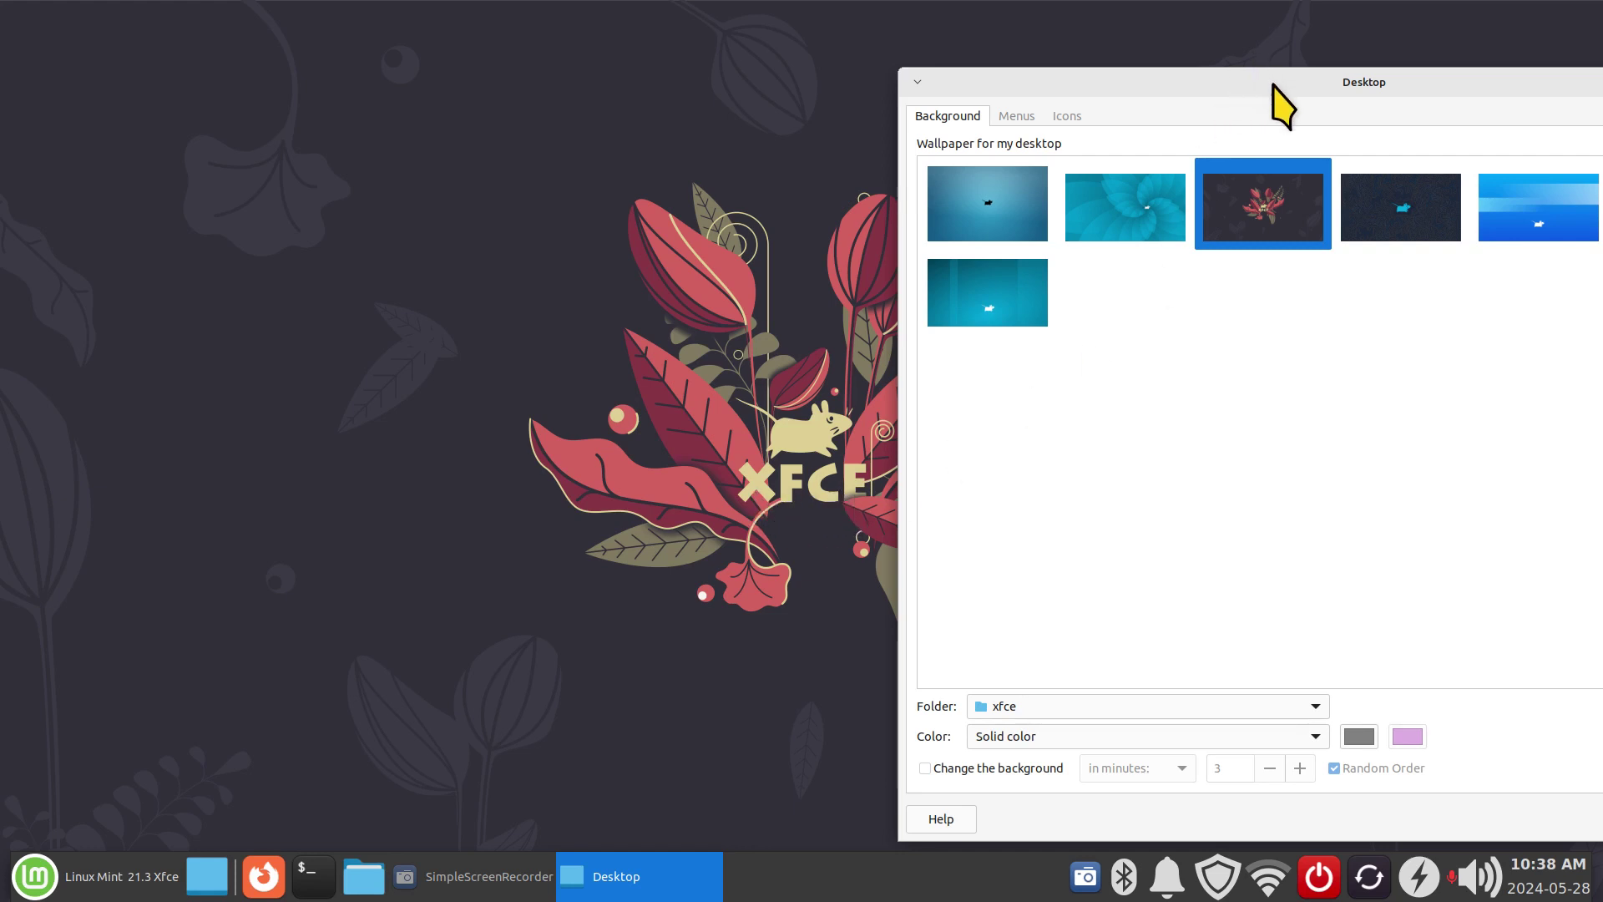
{"action": "left_click_drag", "start_coordinate": [1272, 81], "coordinate": [655, 90]}
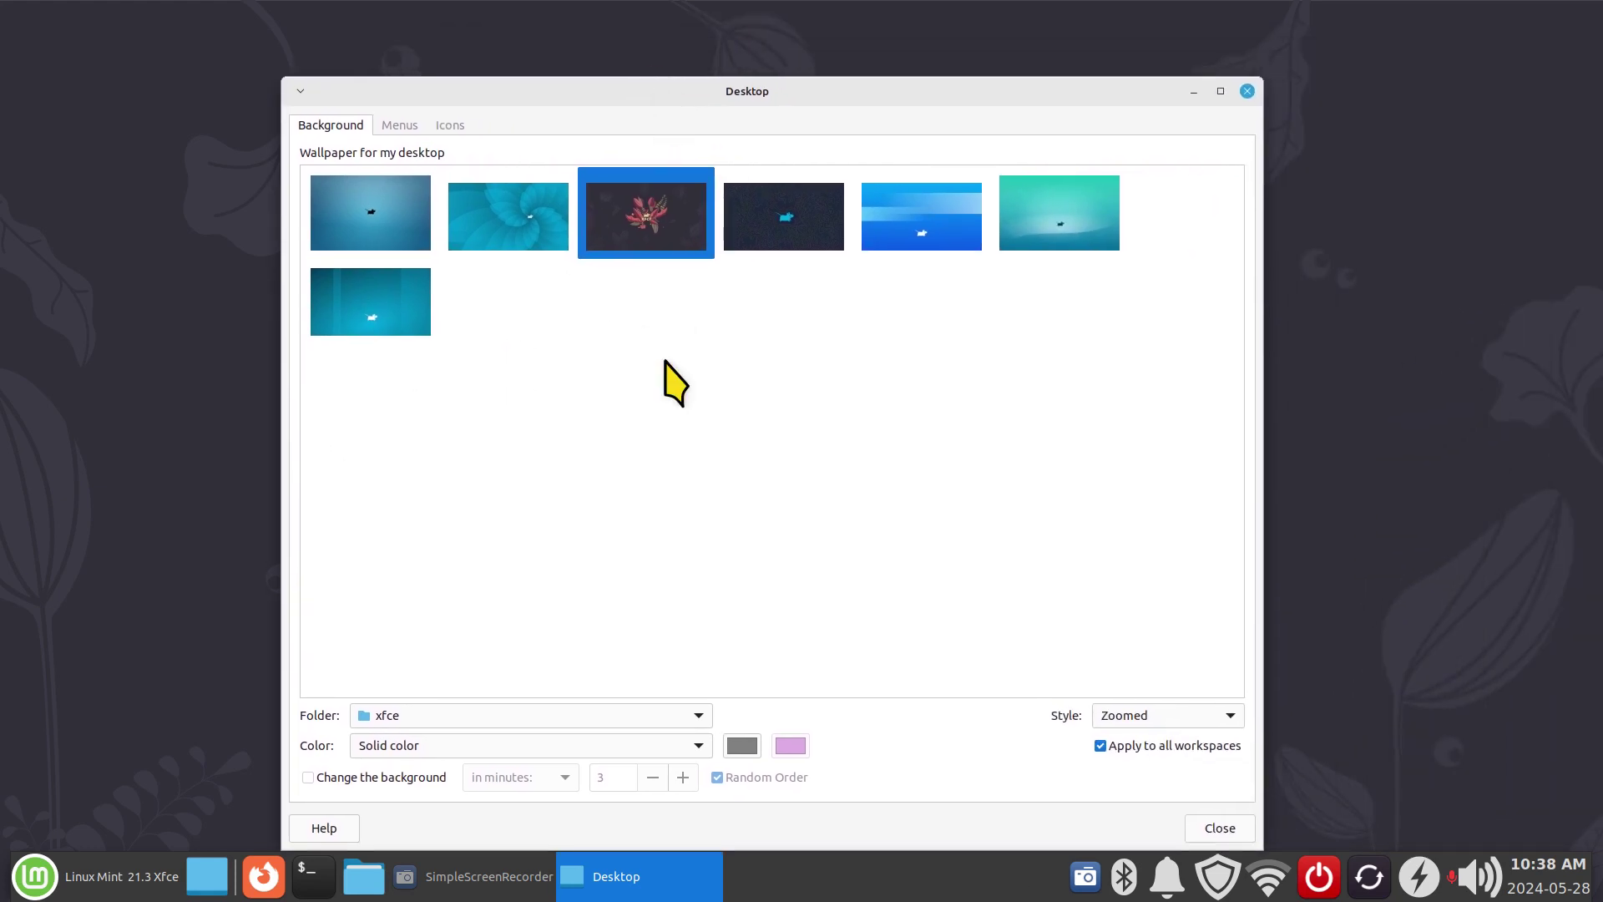
Reselect backgrounds, then load /usr/share/backgrounds/linuxmint-virginia through Folder > Other….
{"action": "left_click", "coordinate": [405, 715]}
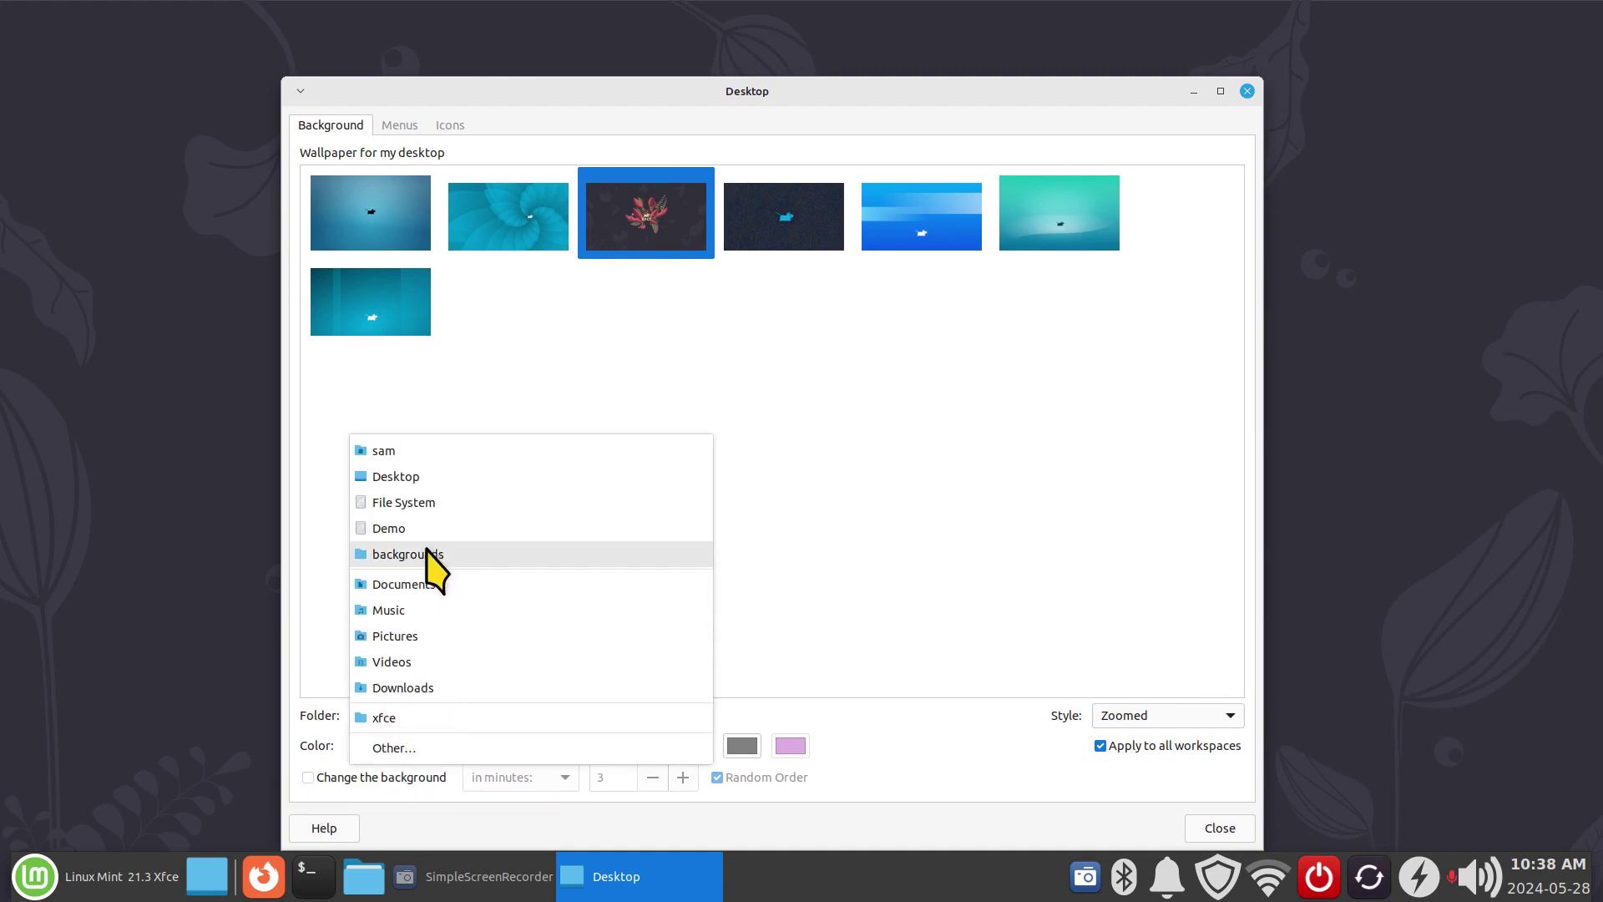
{"action": "left_click", "coordinate": [433, 557]}
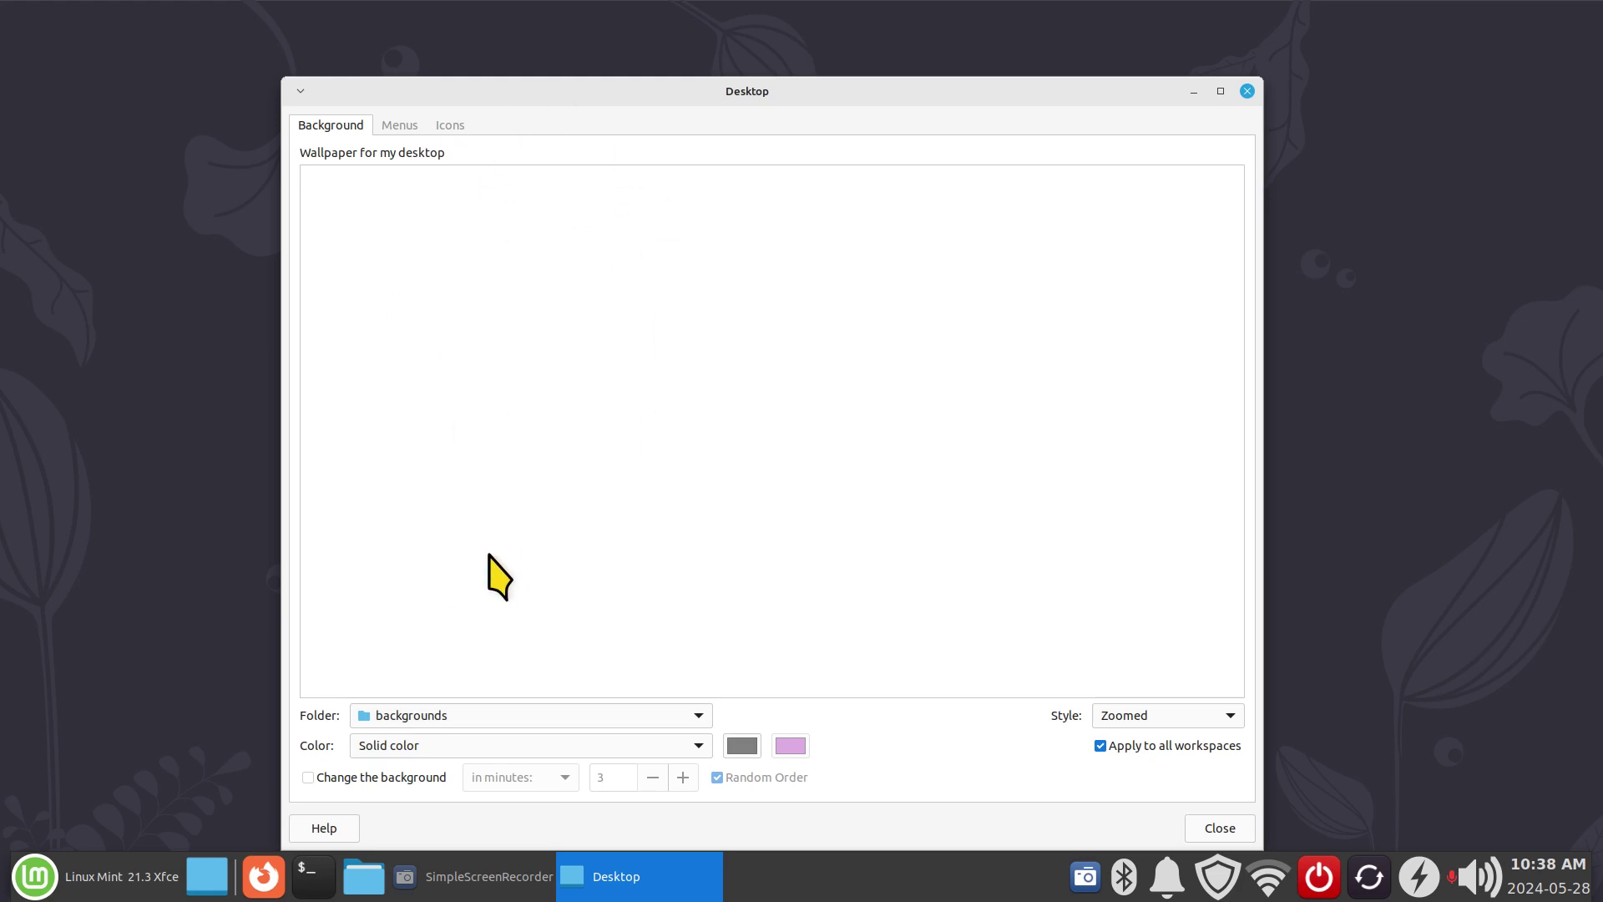
{"action": "left_click", "coordinate": [468, 715]}
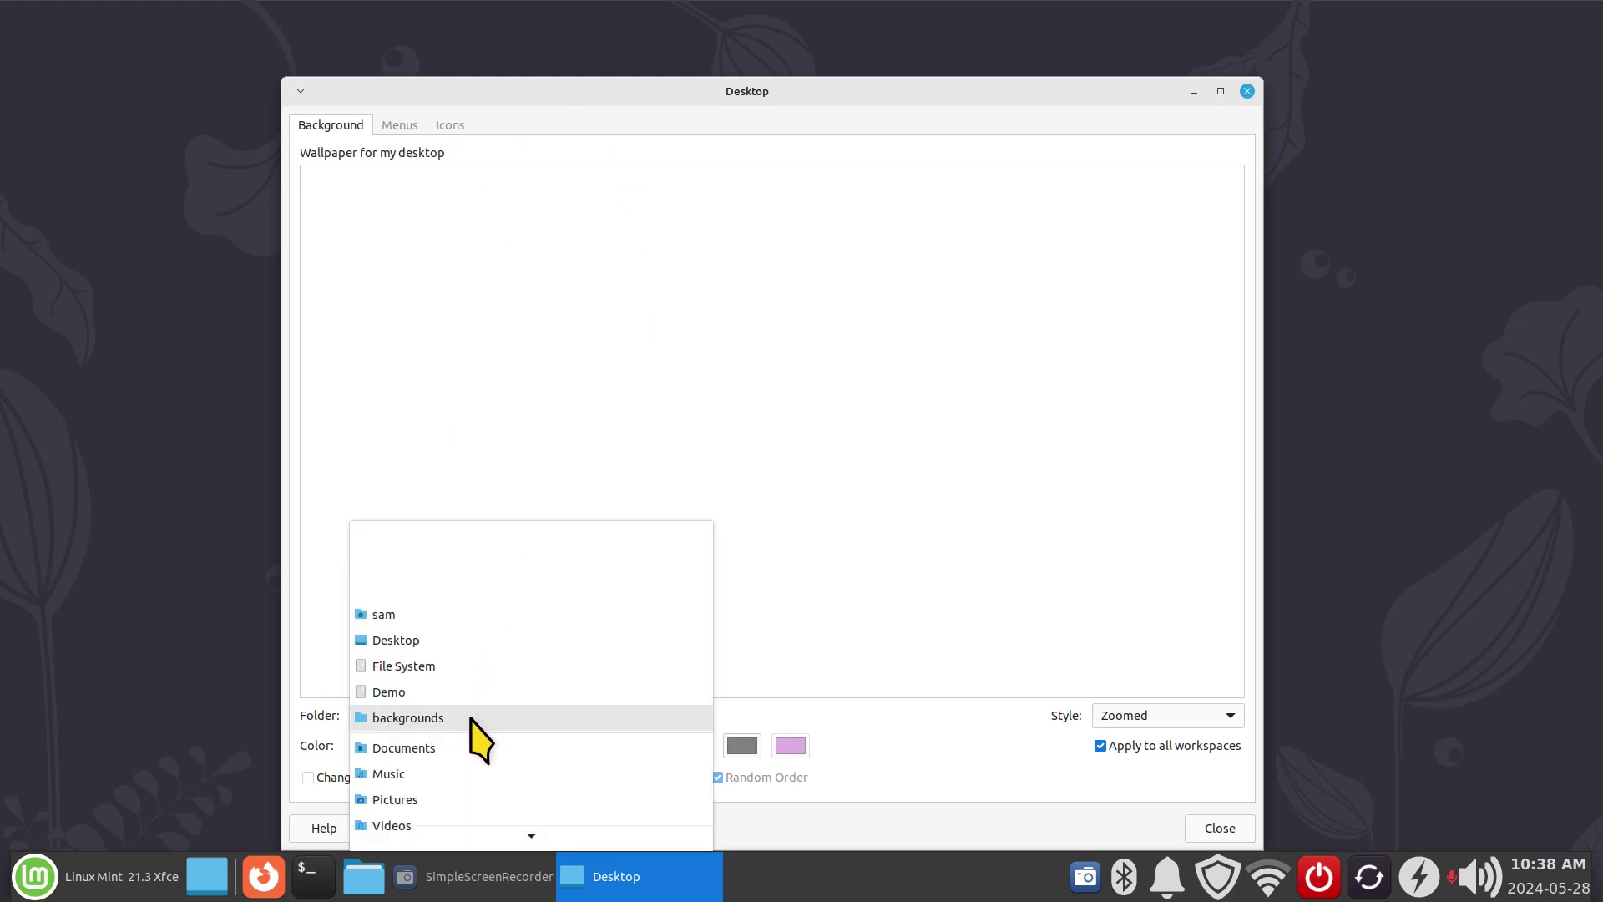
{"action": "left_click", "coordinate": [456, 845]}
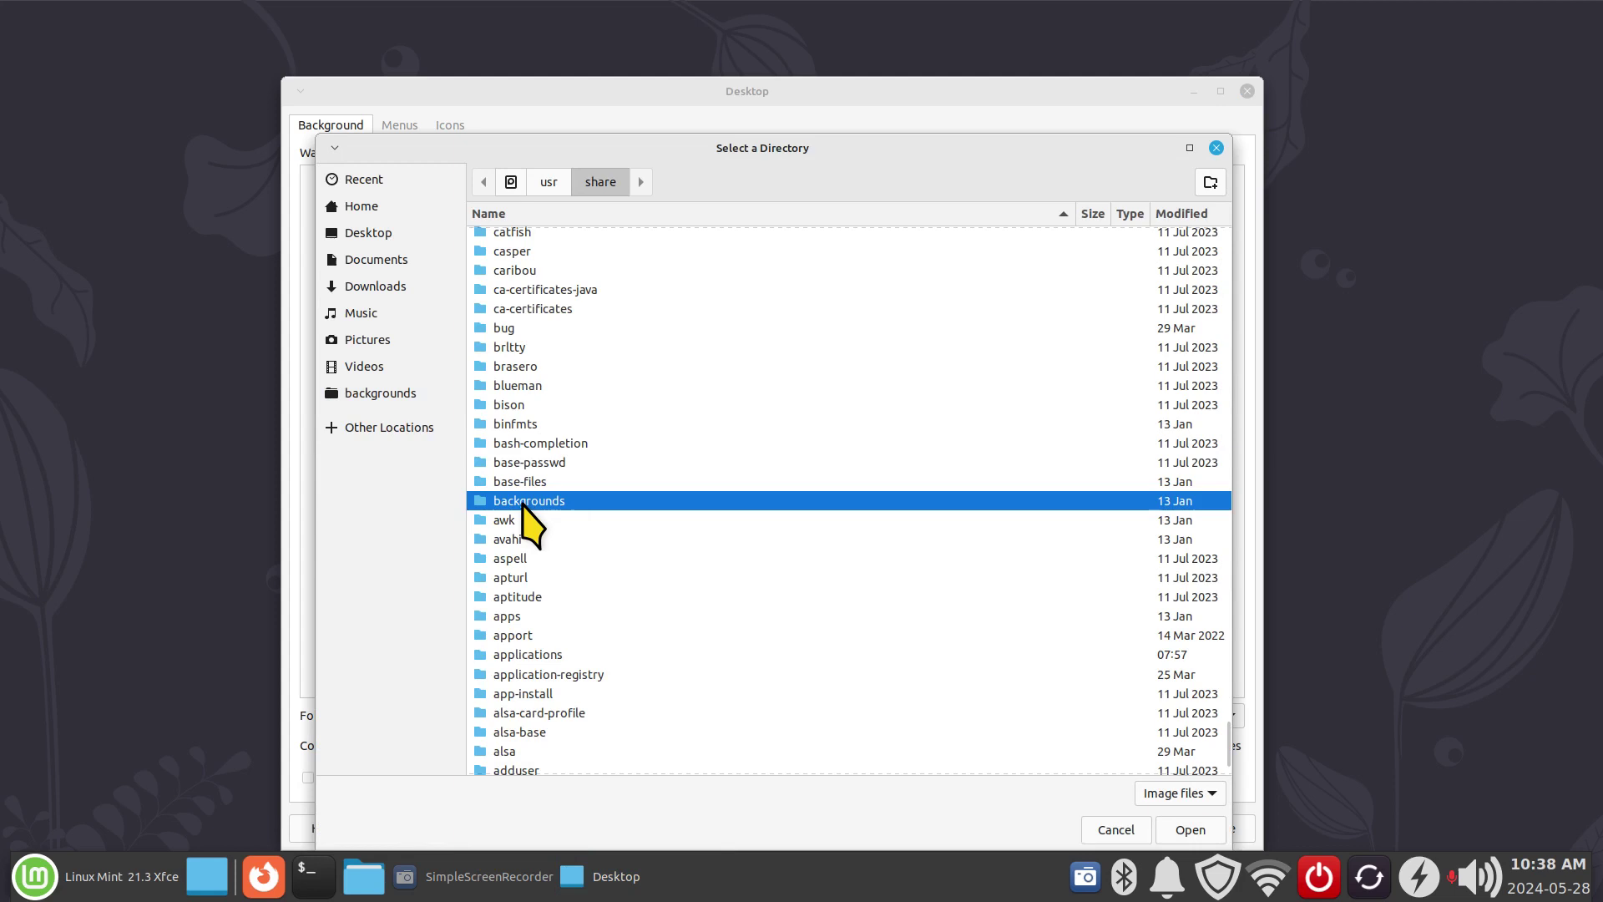
{"action": "double_click", "coordinate": [524, 503]}
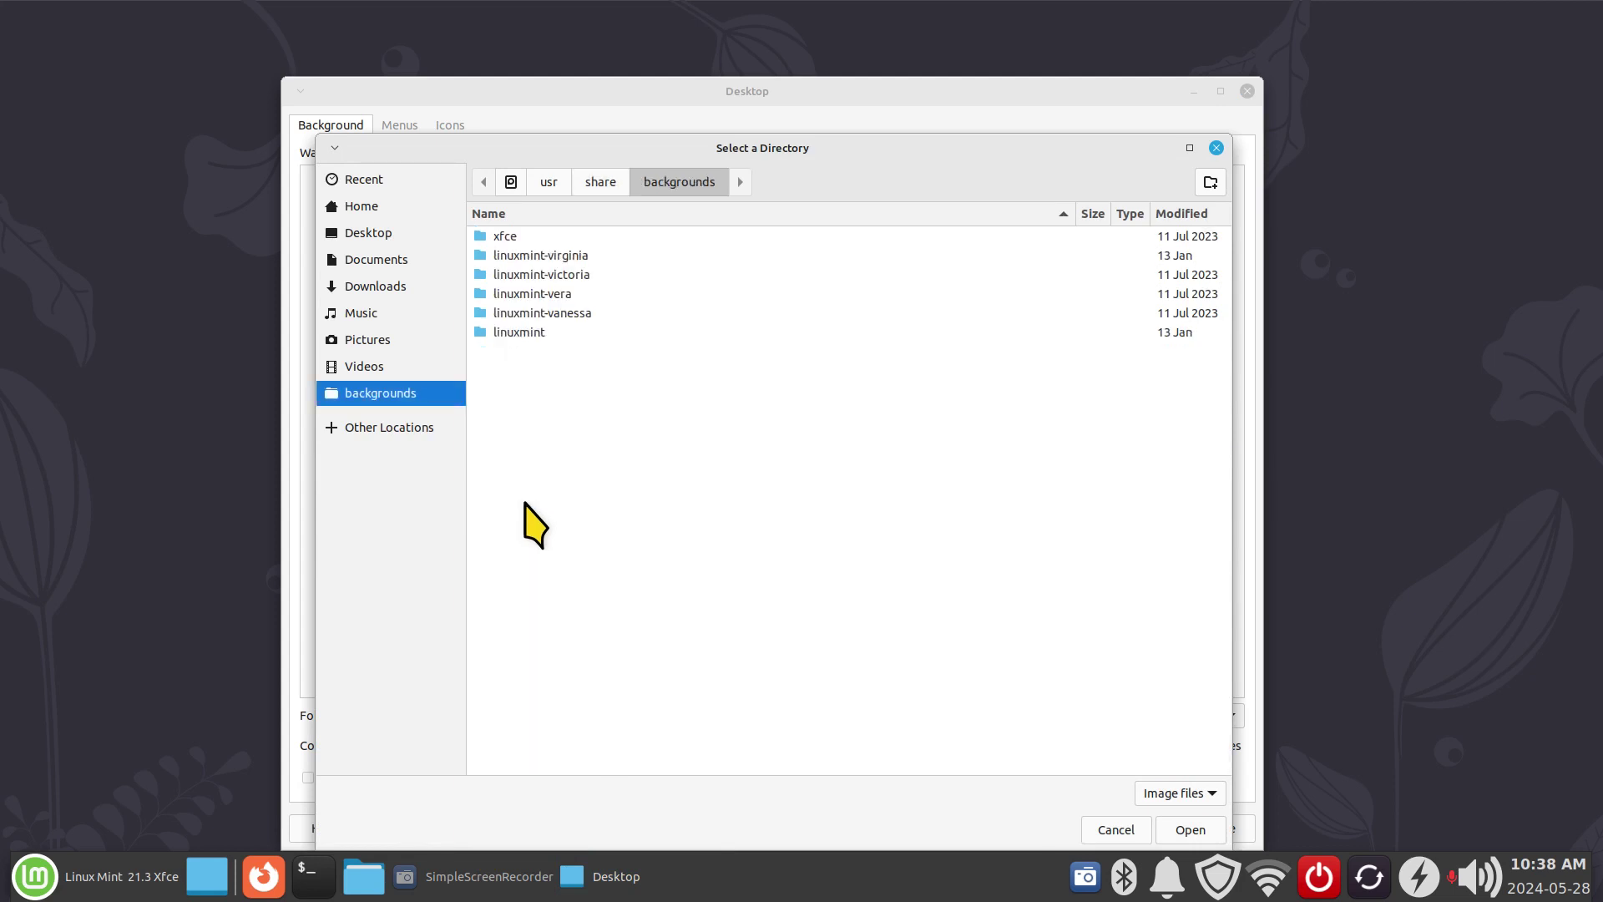
{"action": "left_click", "coordinate": [566, 259]}
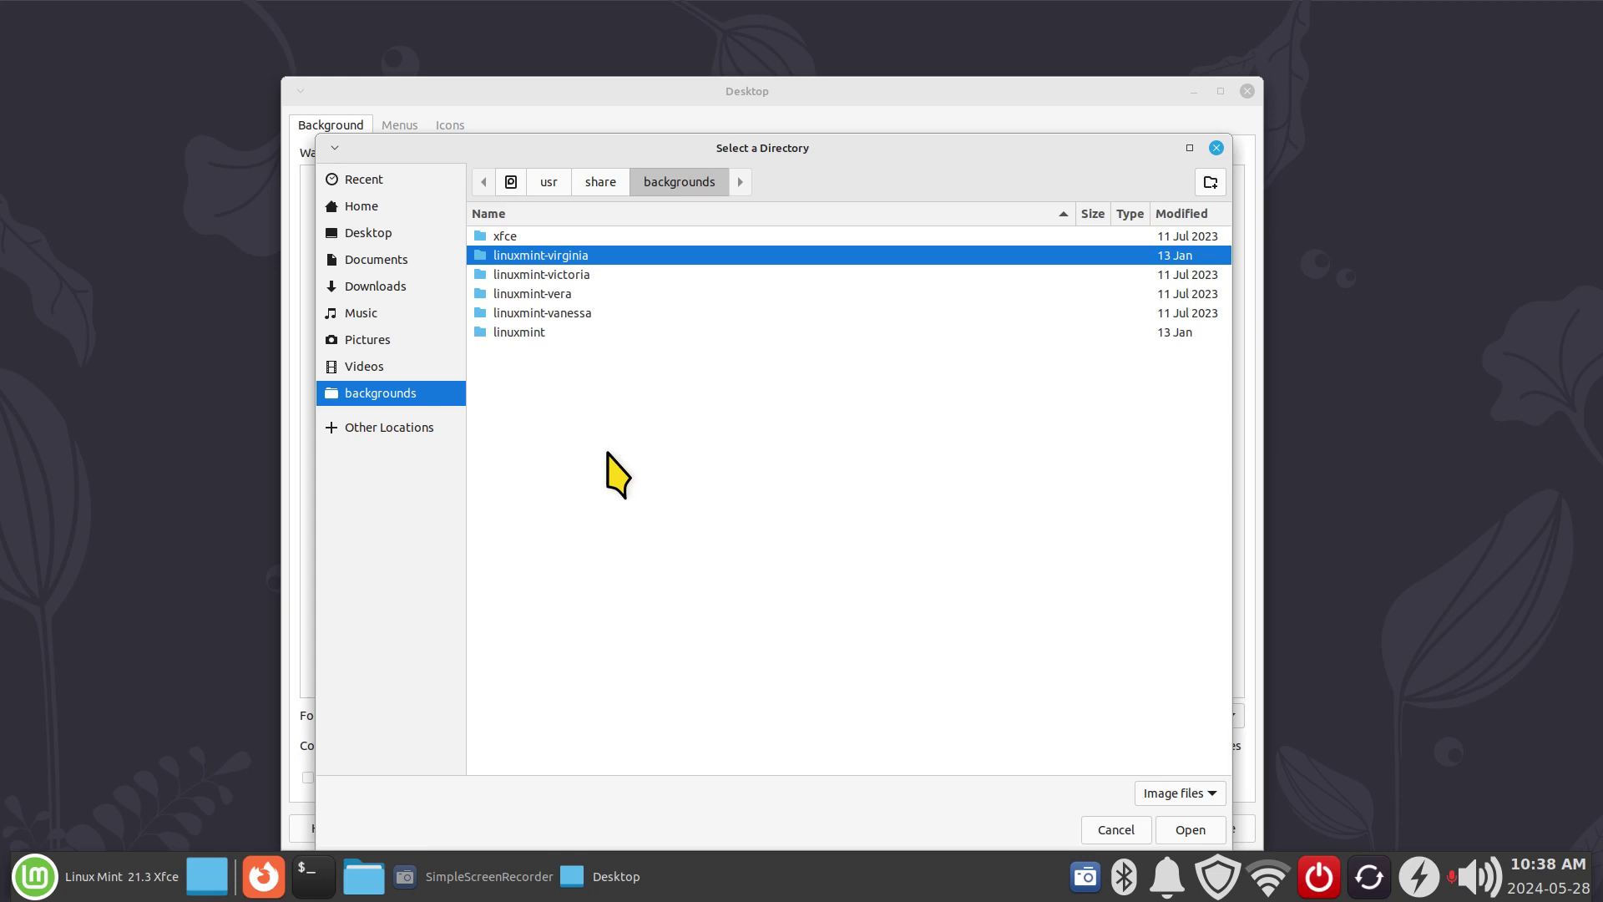
{"action": "left_click", "coordinate": [1185, 831]}
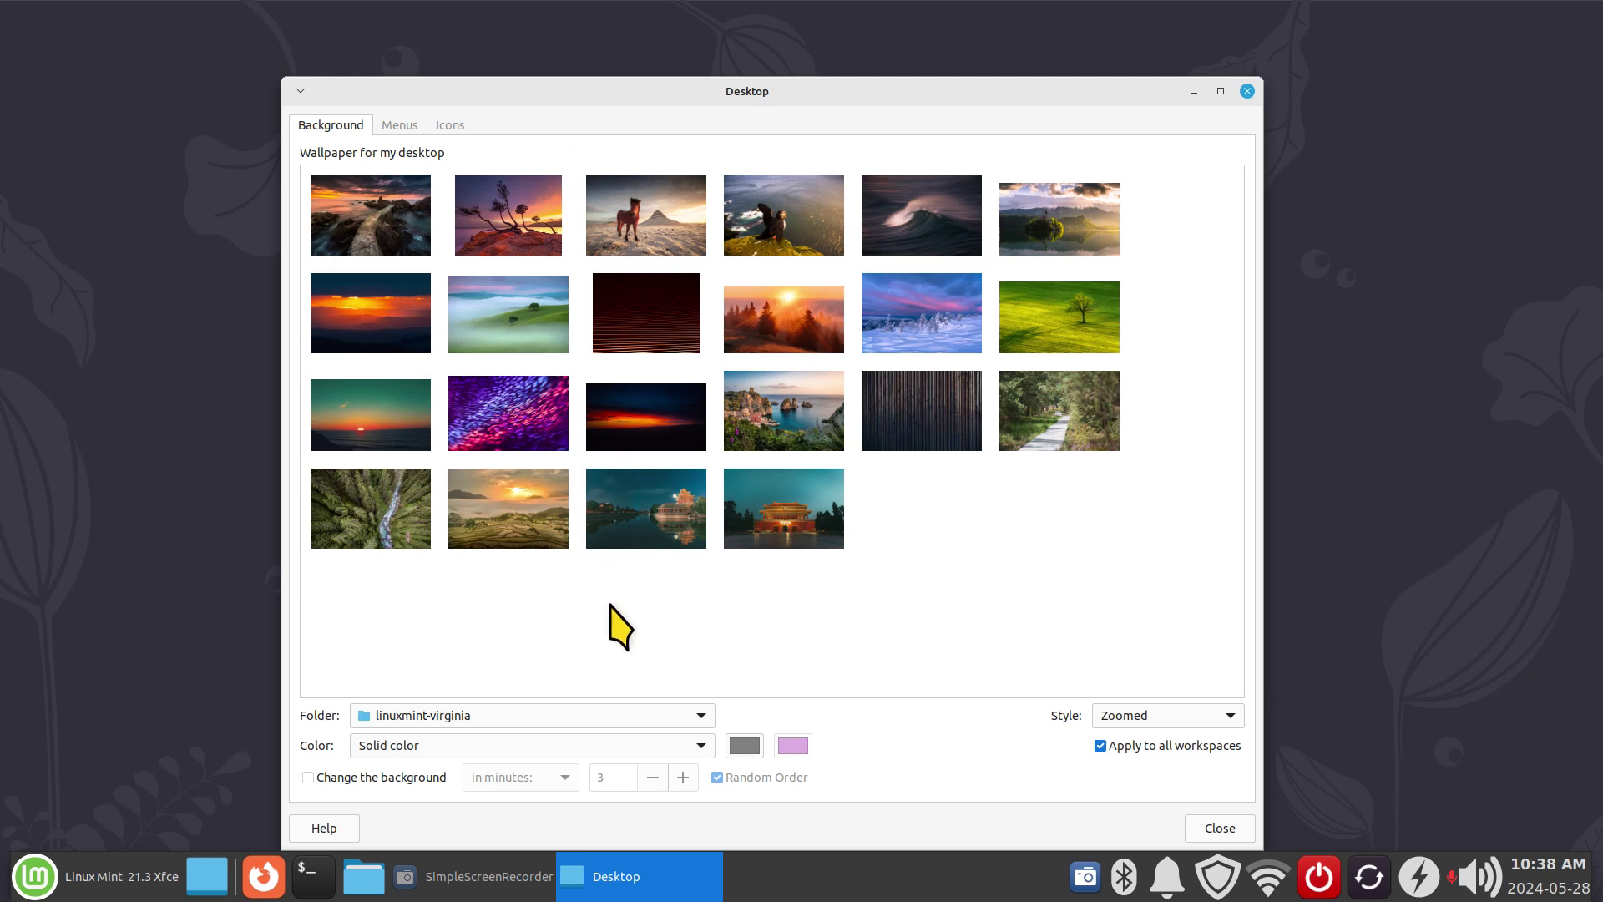
Try the puffin photo, then set the rocky sunset coast as wallpaper.
{"action": "left_click", "coordinate": [793, 215]}
{"action": "left_click_drag", "start_coordinate": [796, 92], "coordinate": [756, 65]}
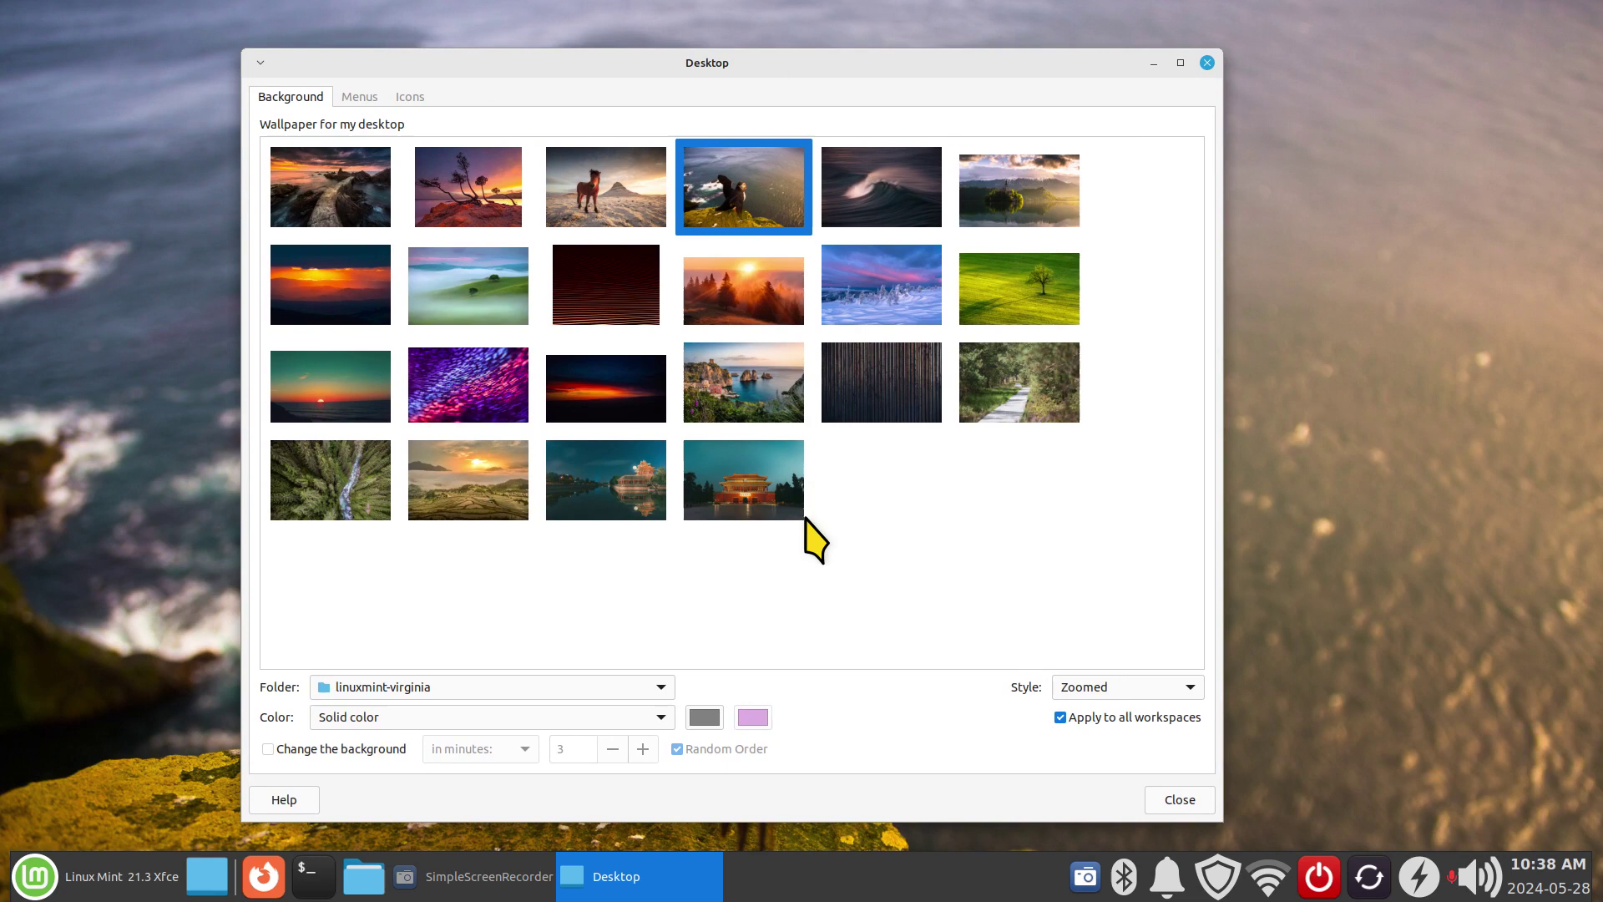
{"action": "left_click", "coordinate": [348, 175]}
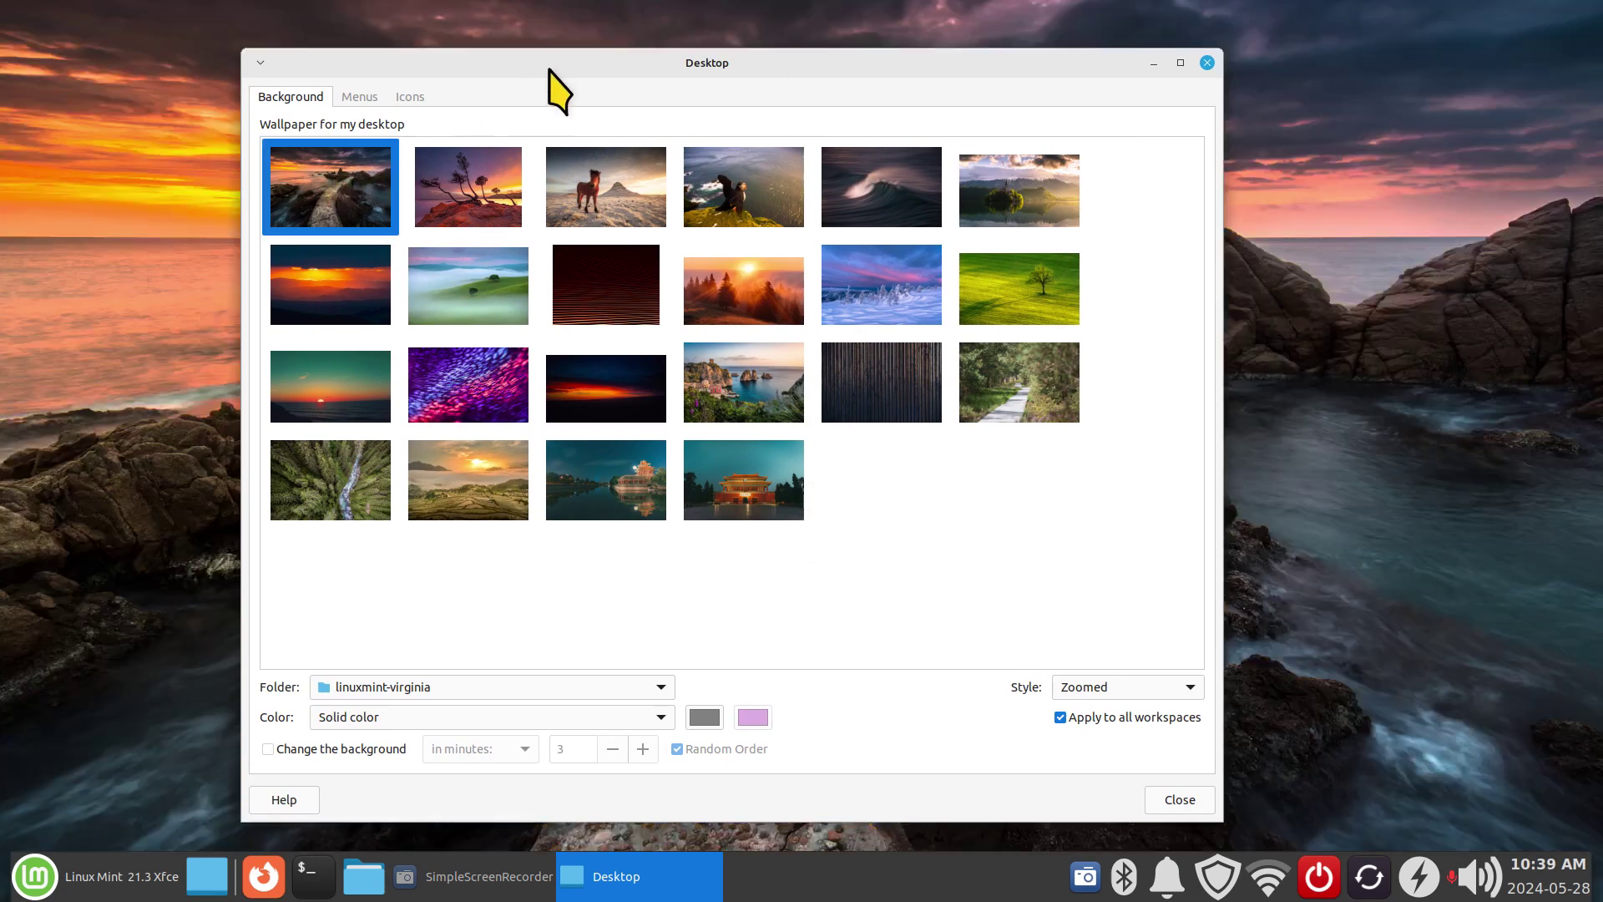
{"action": "left_click_drag", "start_coordinate": [678, 58], "coordinate": [545, 86]}
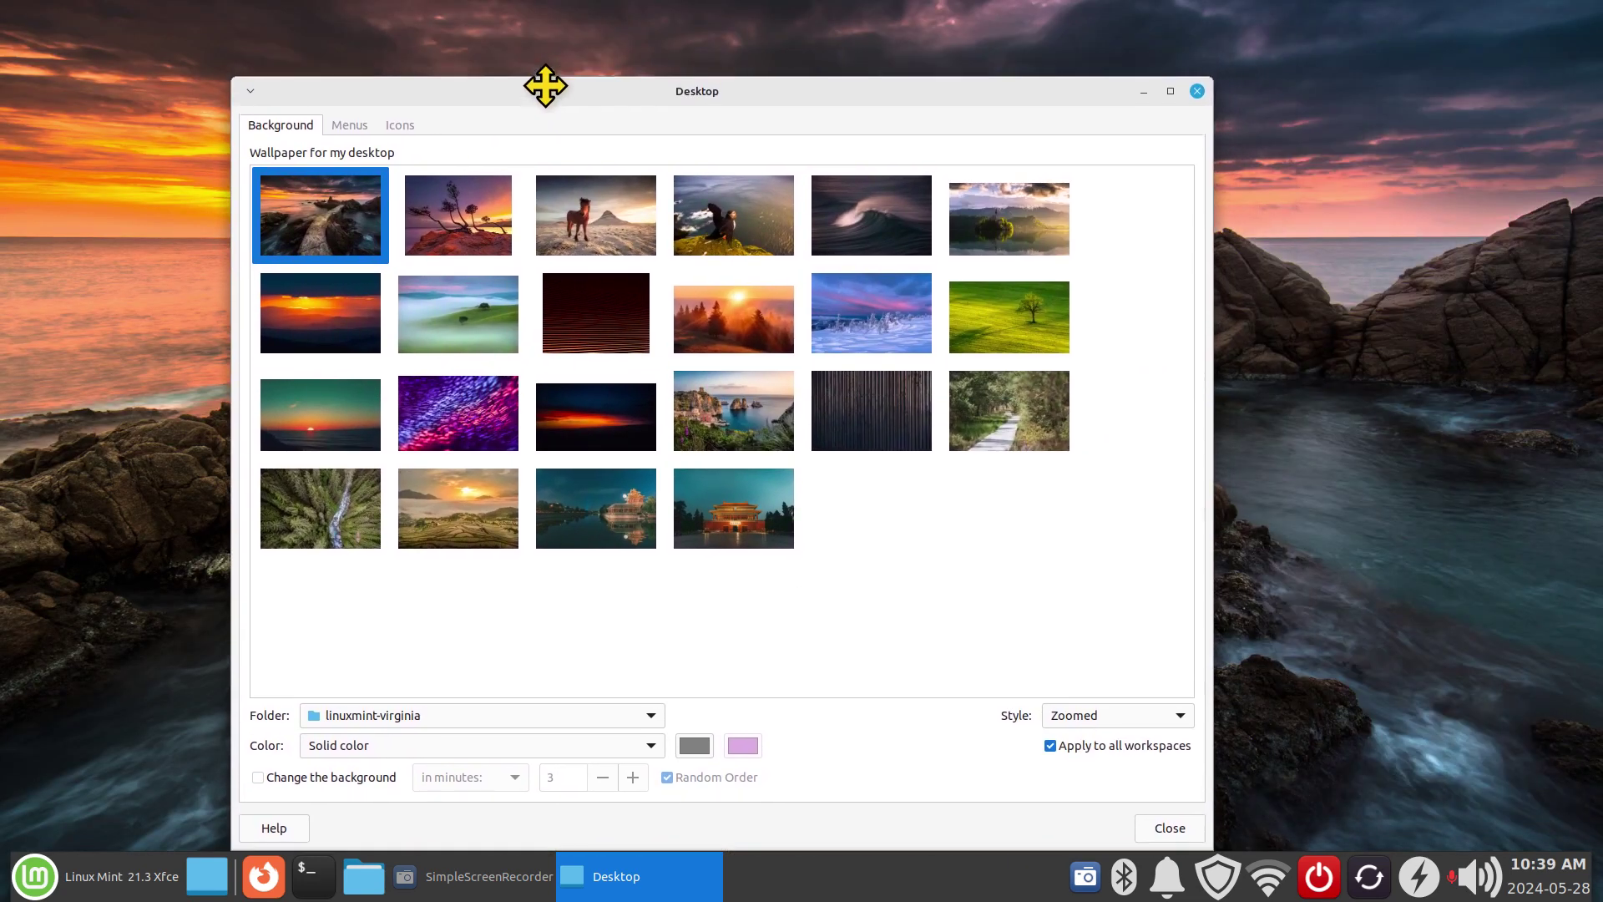
Load the linuxmint-victoria folder through Folder > Other….
{"action": "left_click", "coordinate": [392, 720]}
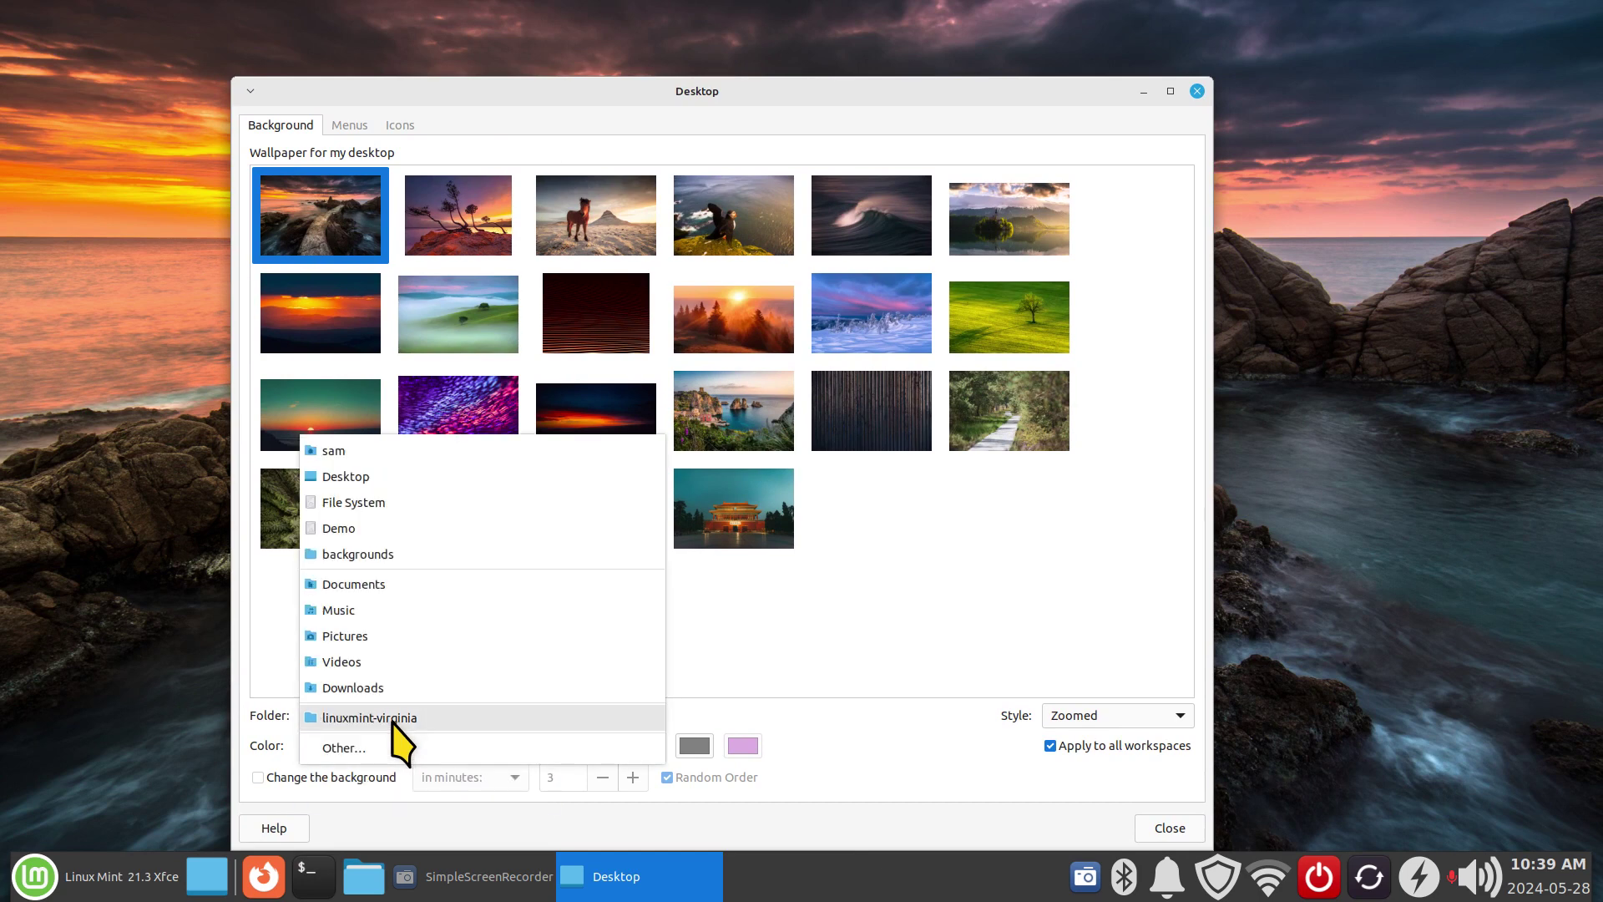
{"action": "left_click", "coordinate": [387, 749]}
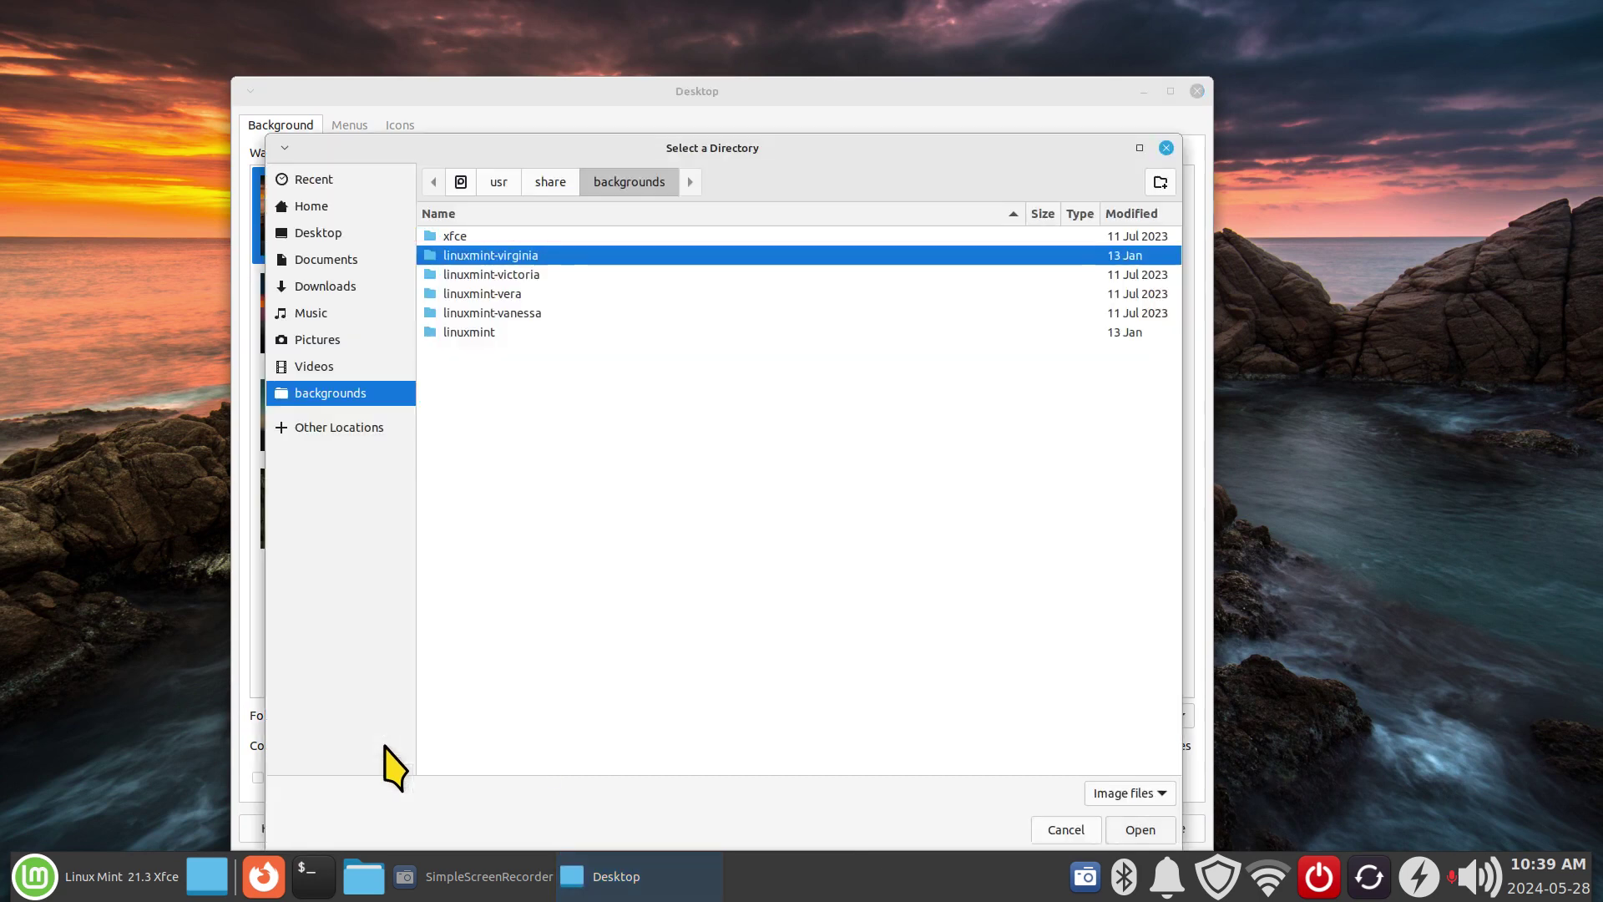
{"action": "left_click", "coordinate": [507, 275]}
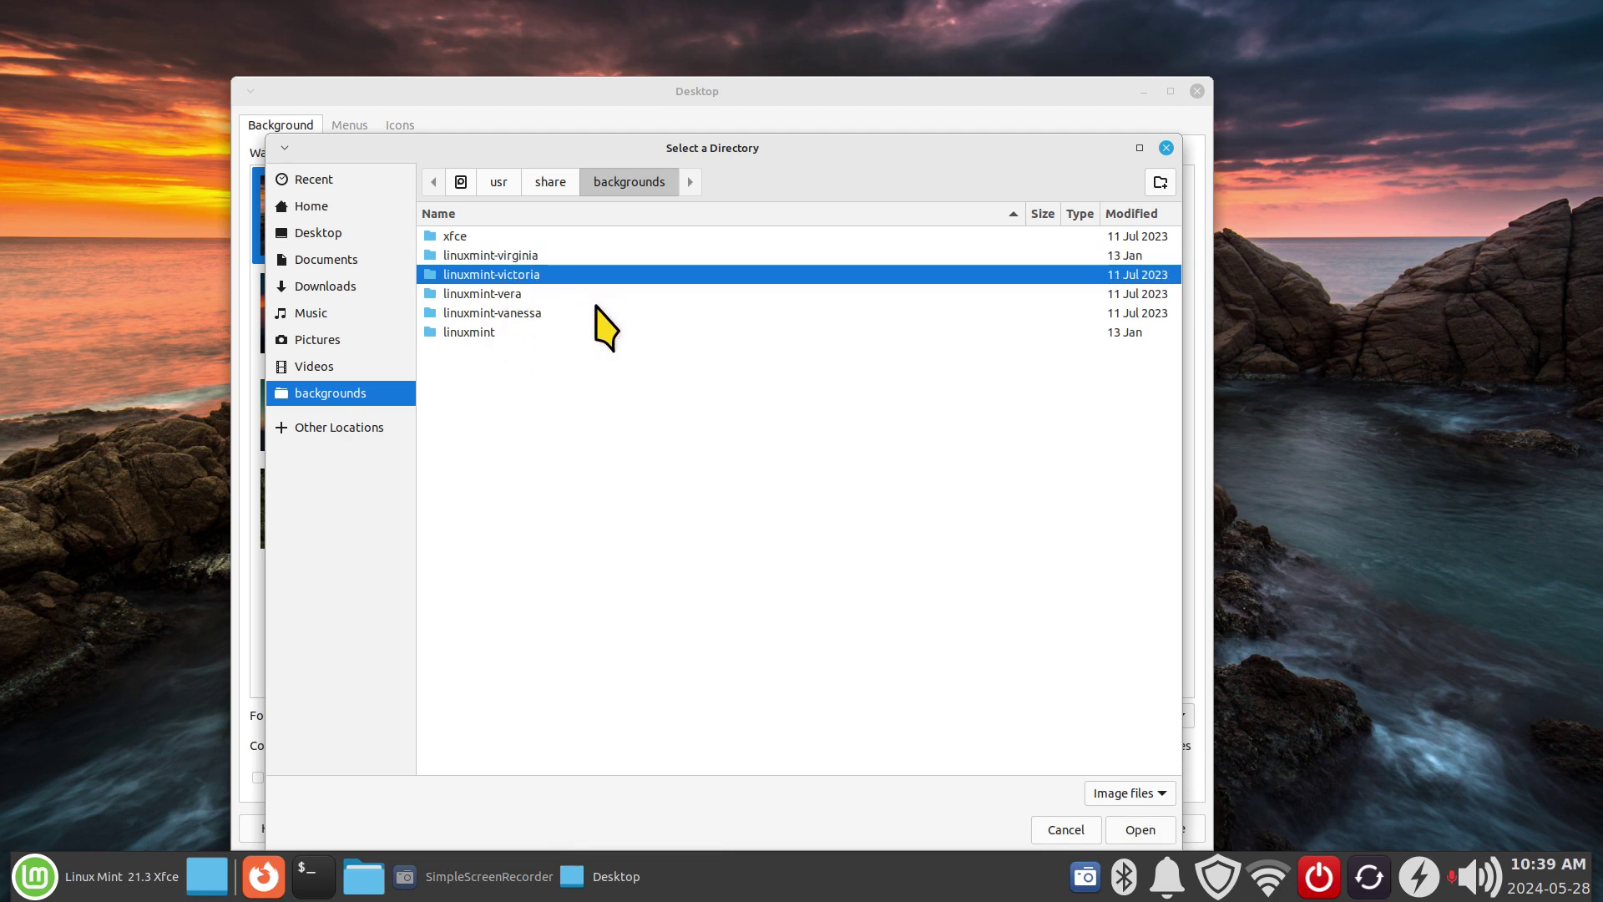
{"action": "left_click", "coordinate": [1140, 830]}
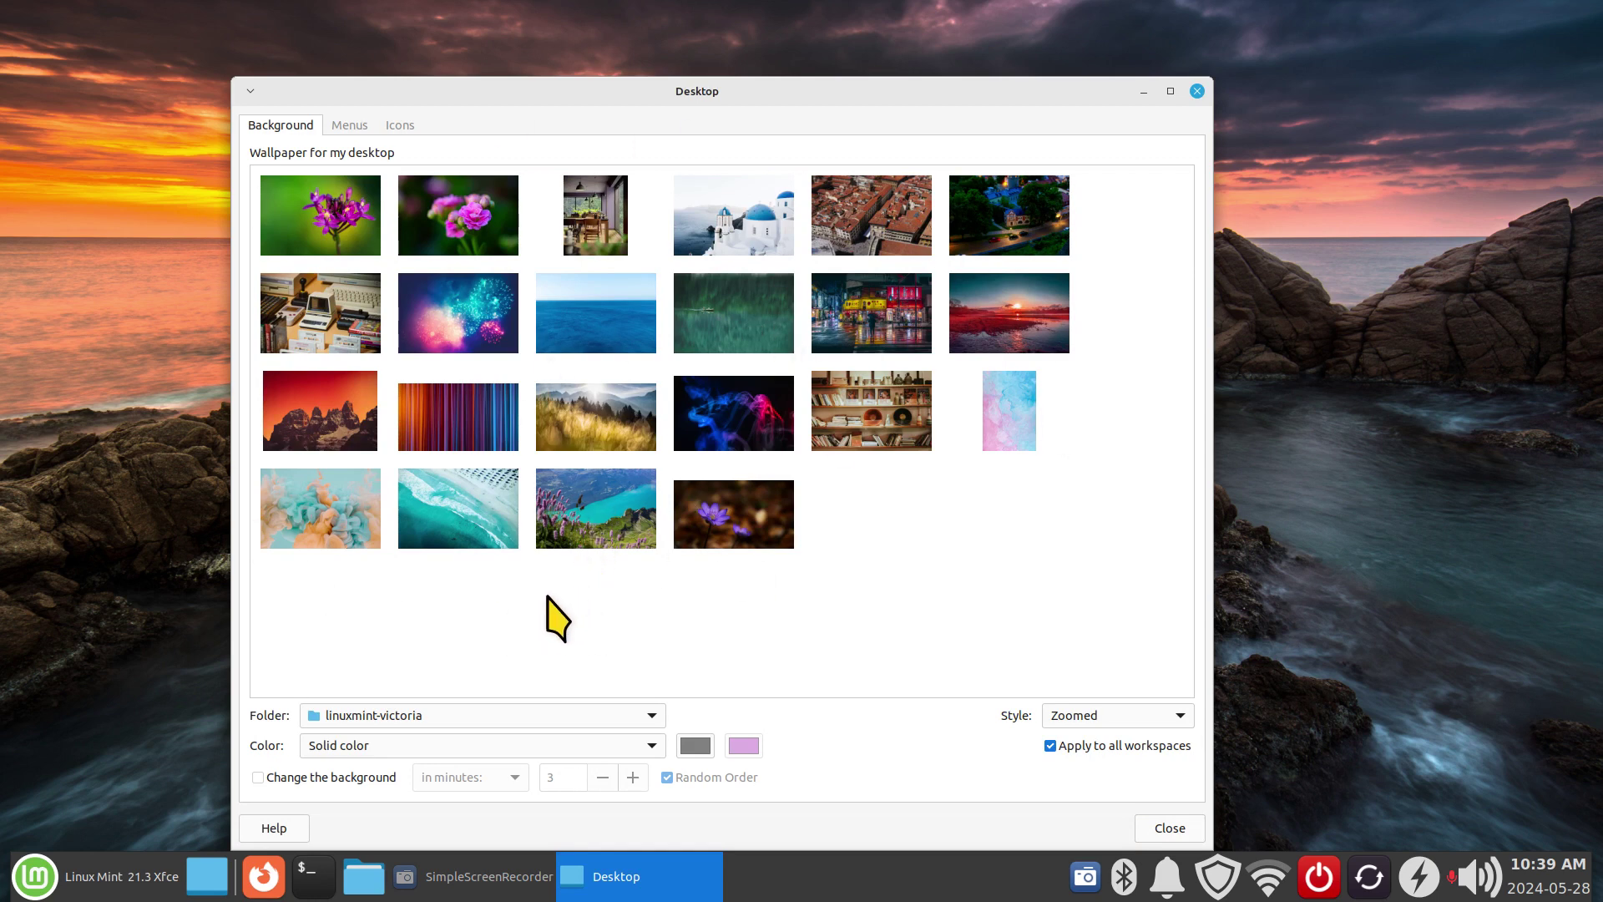
Load the linuxmint-vera folder through Folder > Other….
{"action": "left_click", "coordinate": [419, 716]}
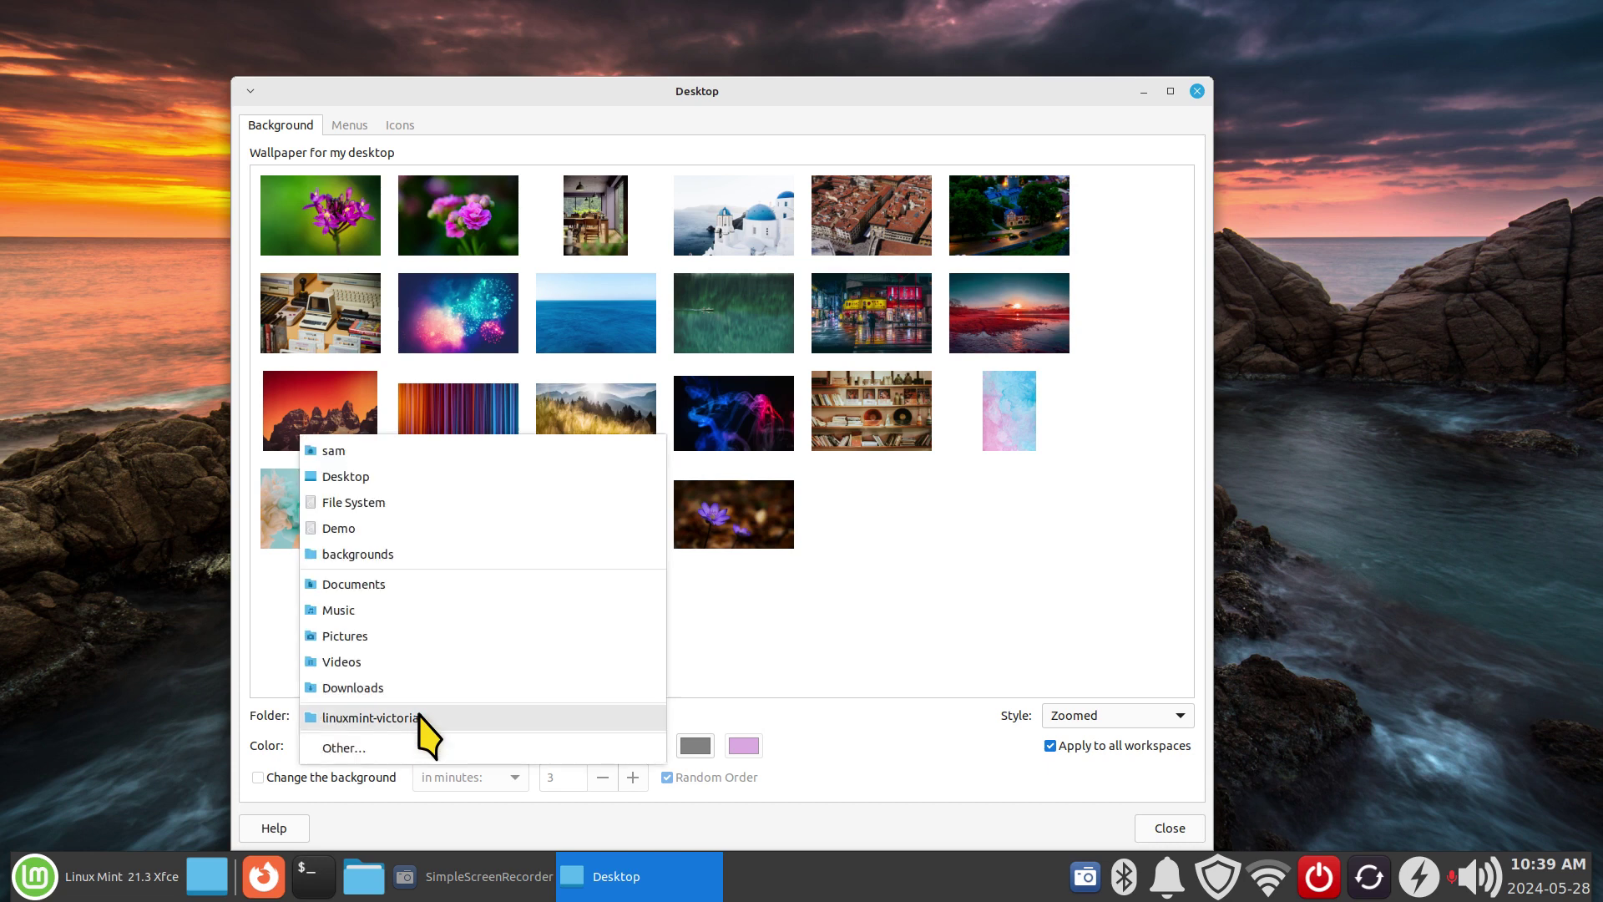
{"action": "left_click", "coordinate": [412, 748]}
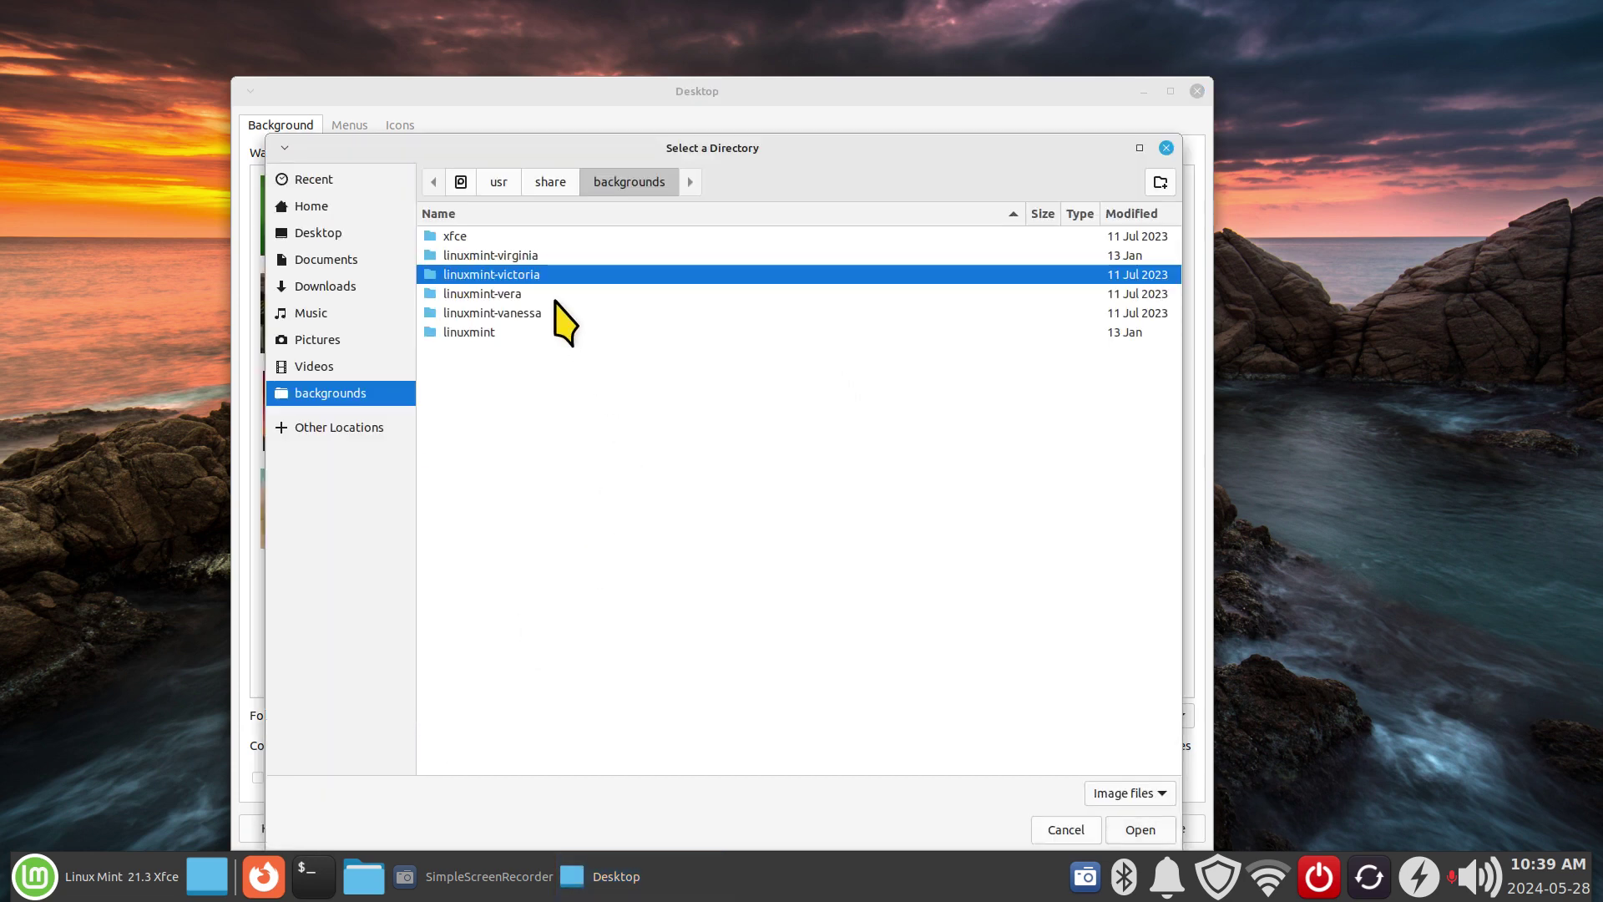
{"action": "left_click", "coordinate": [502, 294]}
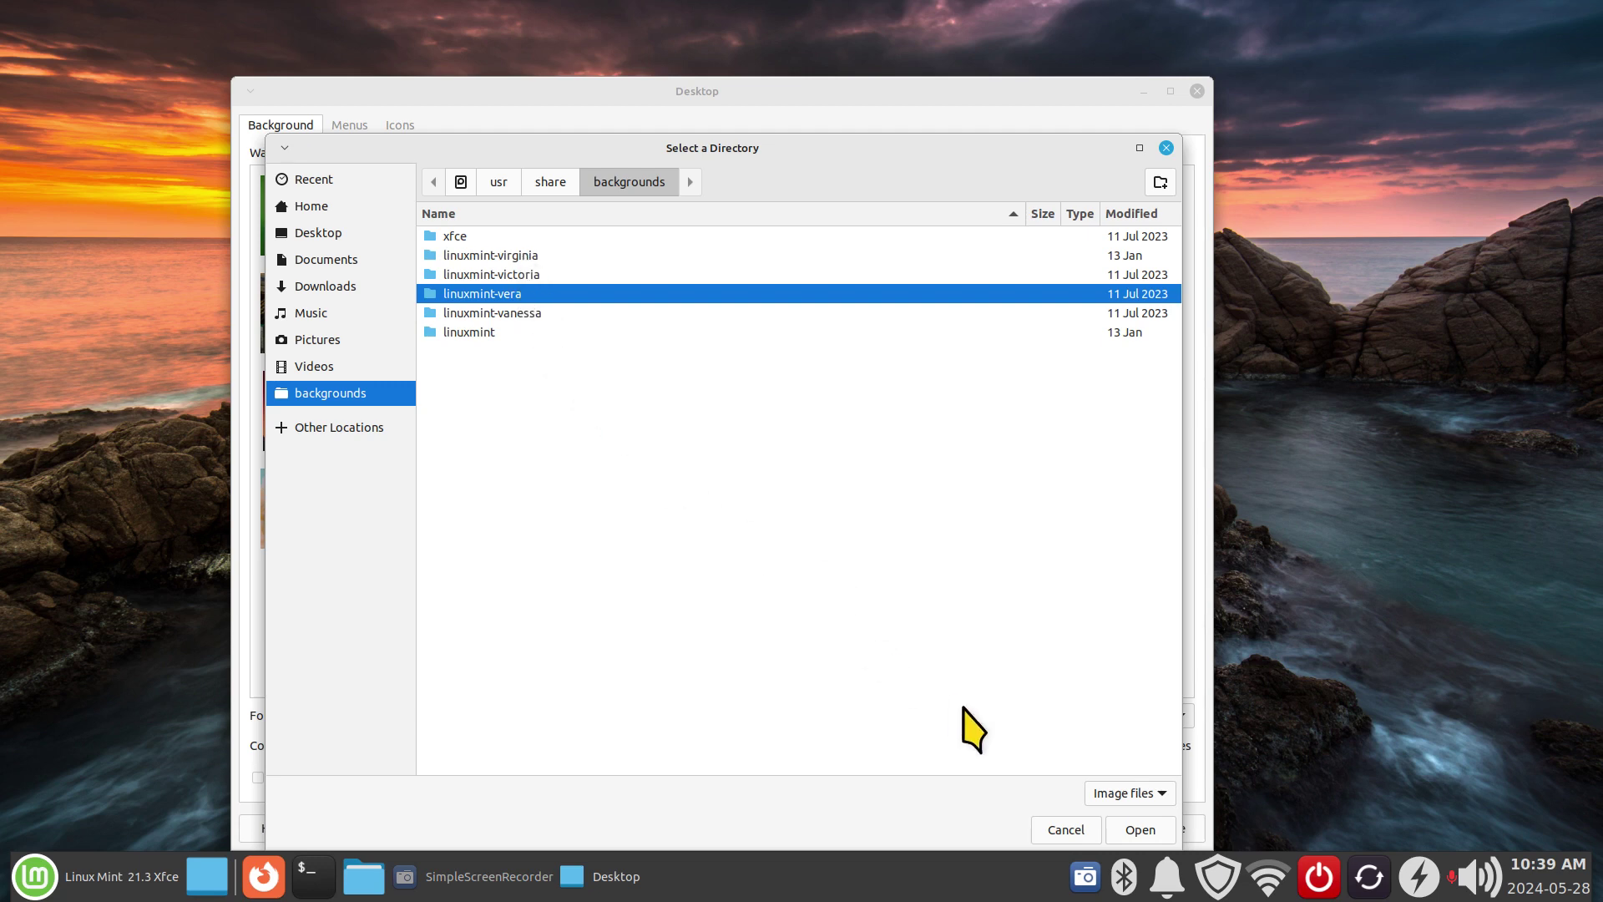
{"action": "left_click", "coordinate": [1140, 830]}
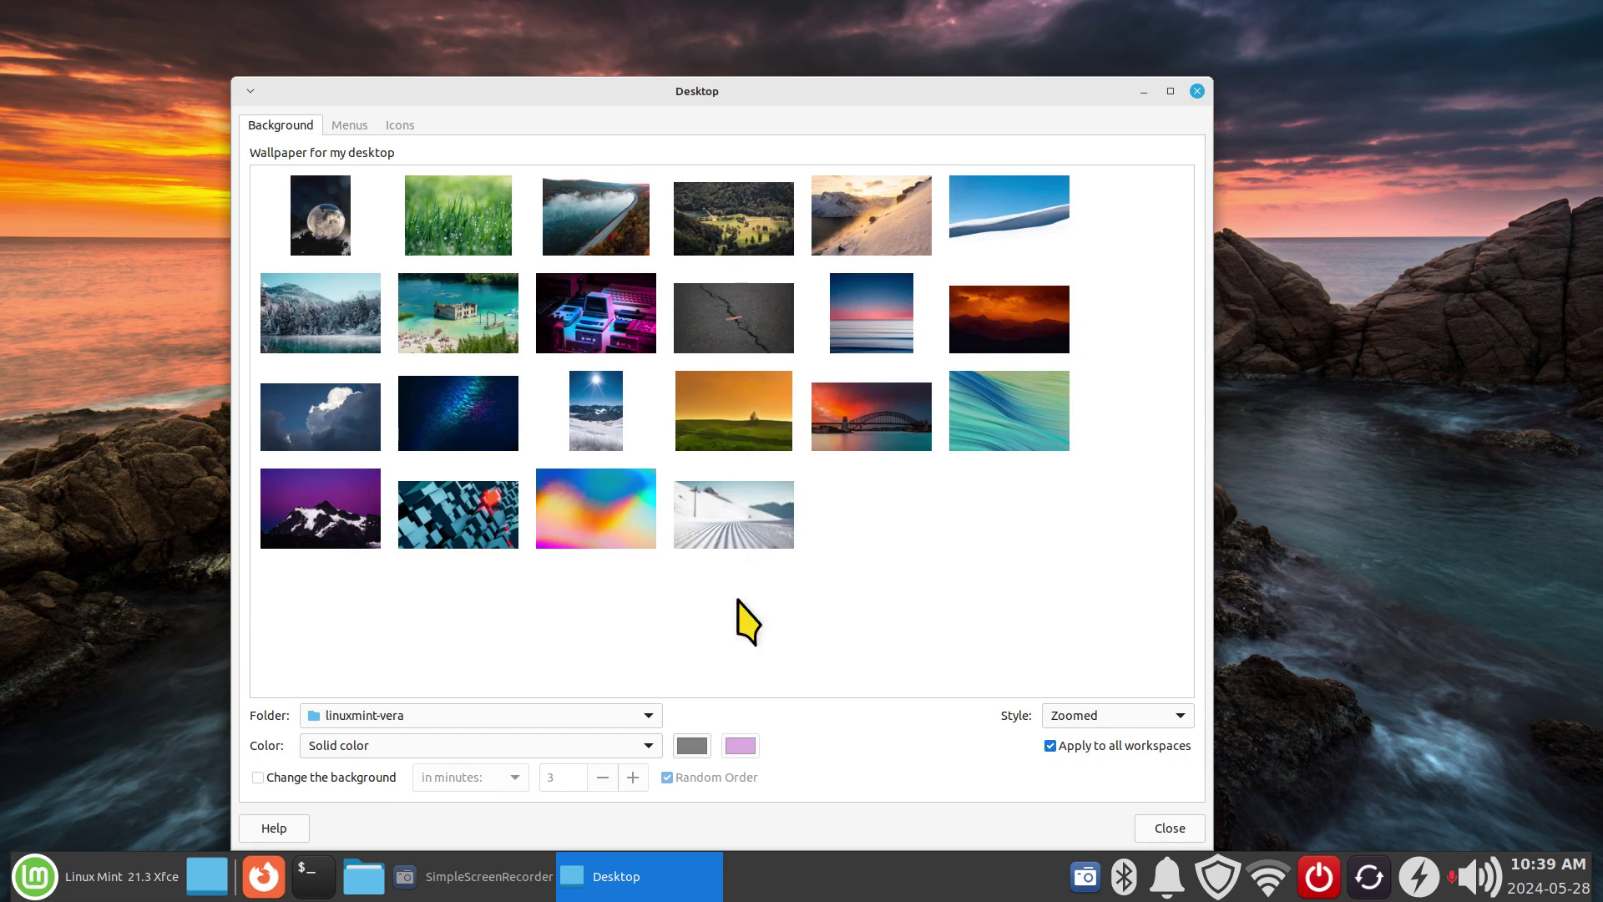
Load the linuxmint-vanessa folder and set its snowy mountain lake photo as wallpaper.
{"action": "left_click", "coordinate": [405, 715]}
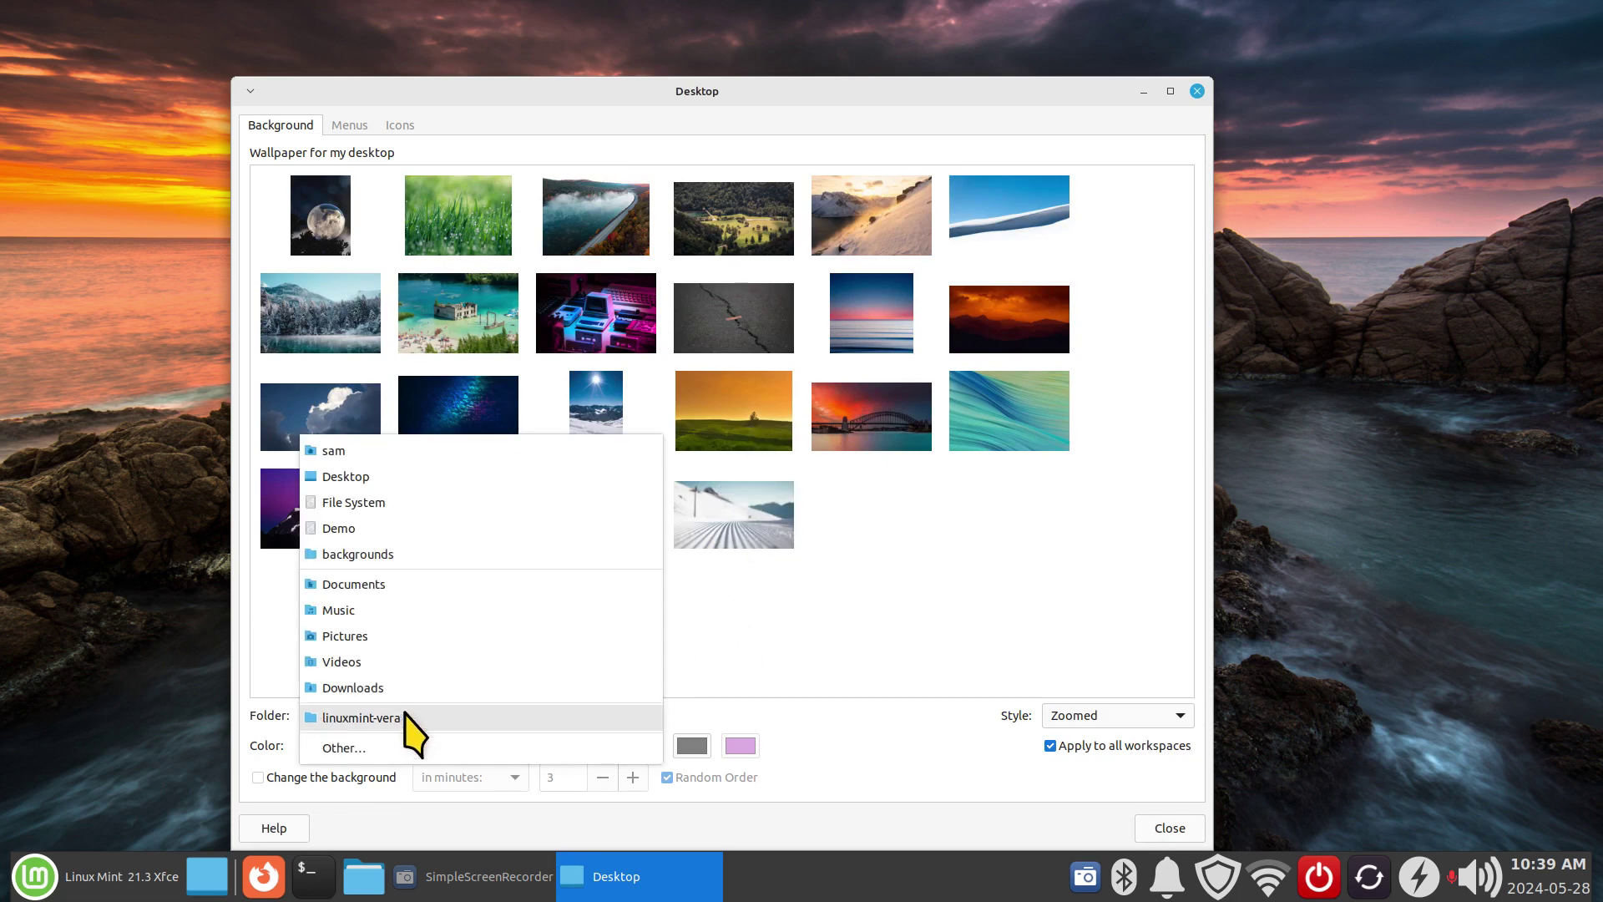
{"action": "left_click", "coordinate": [406, 747]}
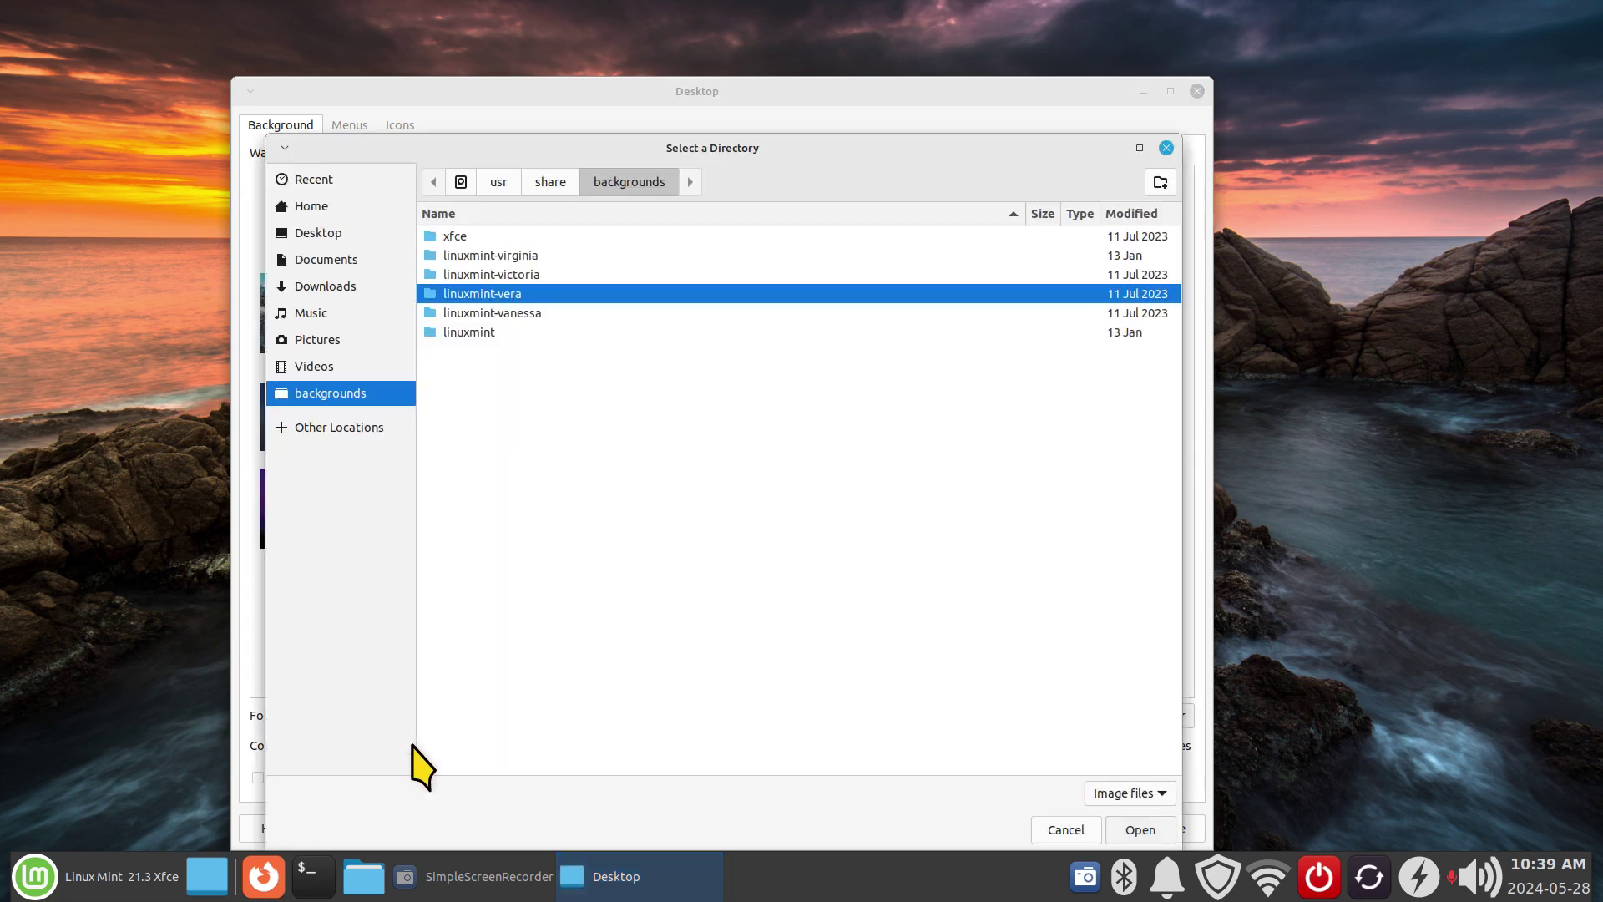
{"action": "left_click", "coordinate": [492, 313]}
{"action": "left_click", "coordinate": [1141, 829]}
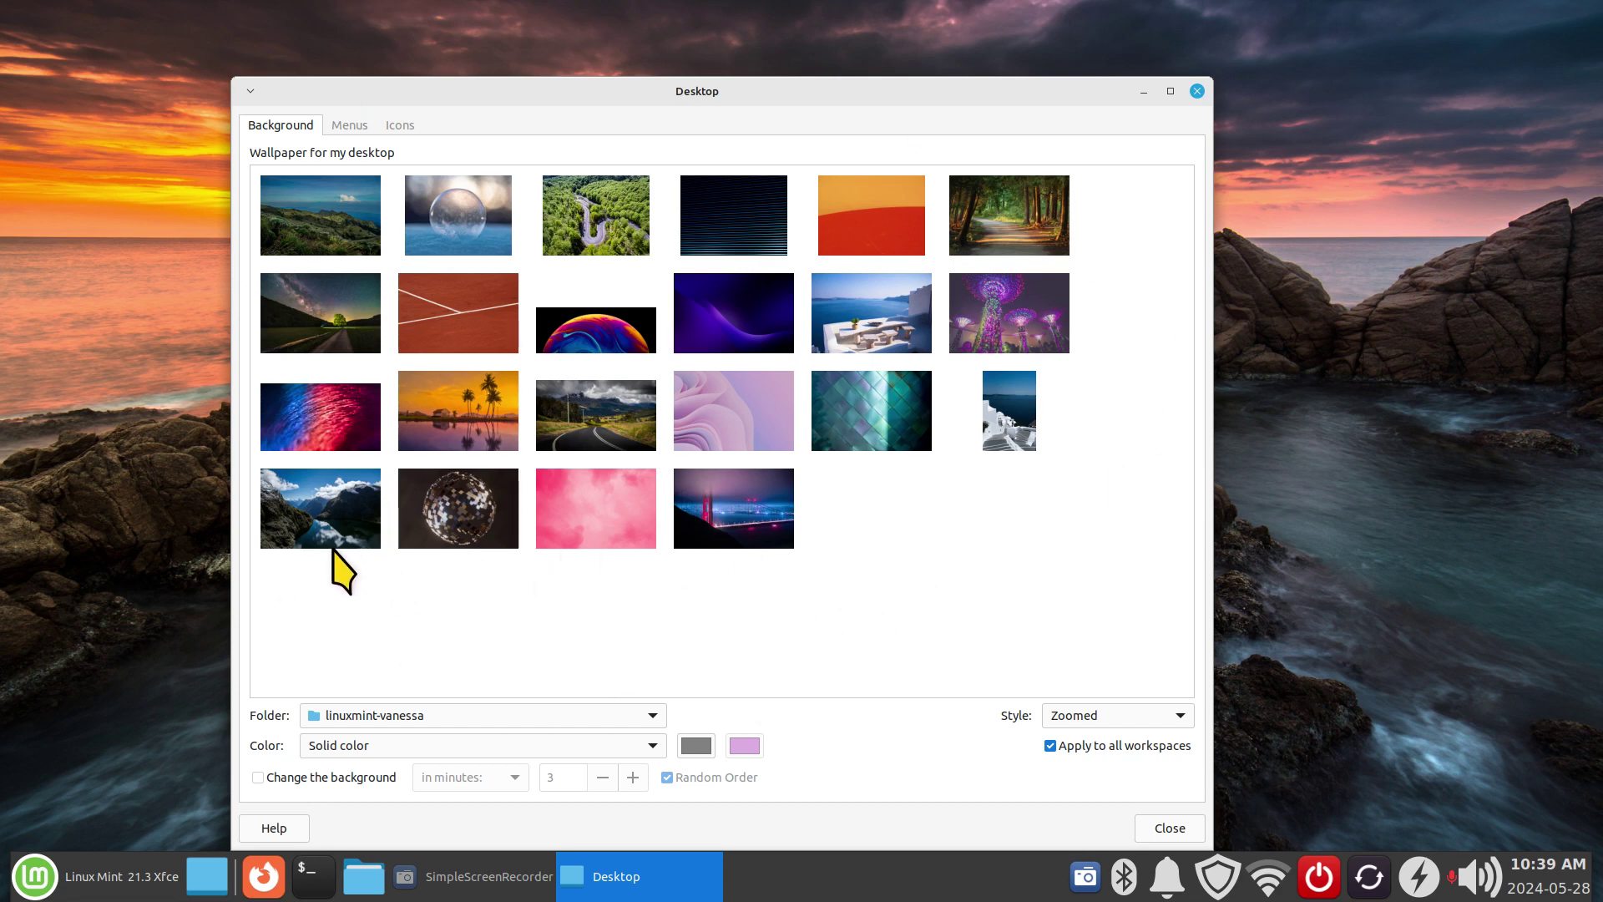
{"action": "left_click", "coordinate": [292, 518]}
{"action": "left_click_drag", "start_coordinate": [519, 100], "coordinate": [1263, 114]}
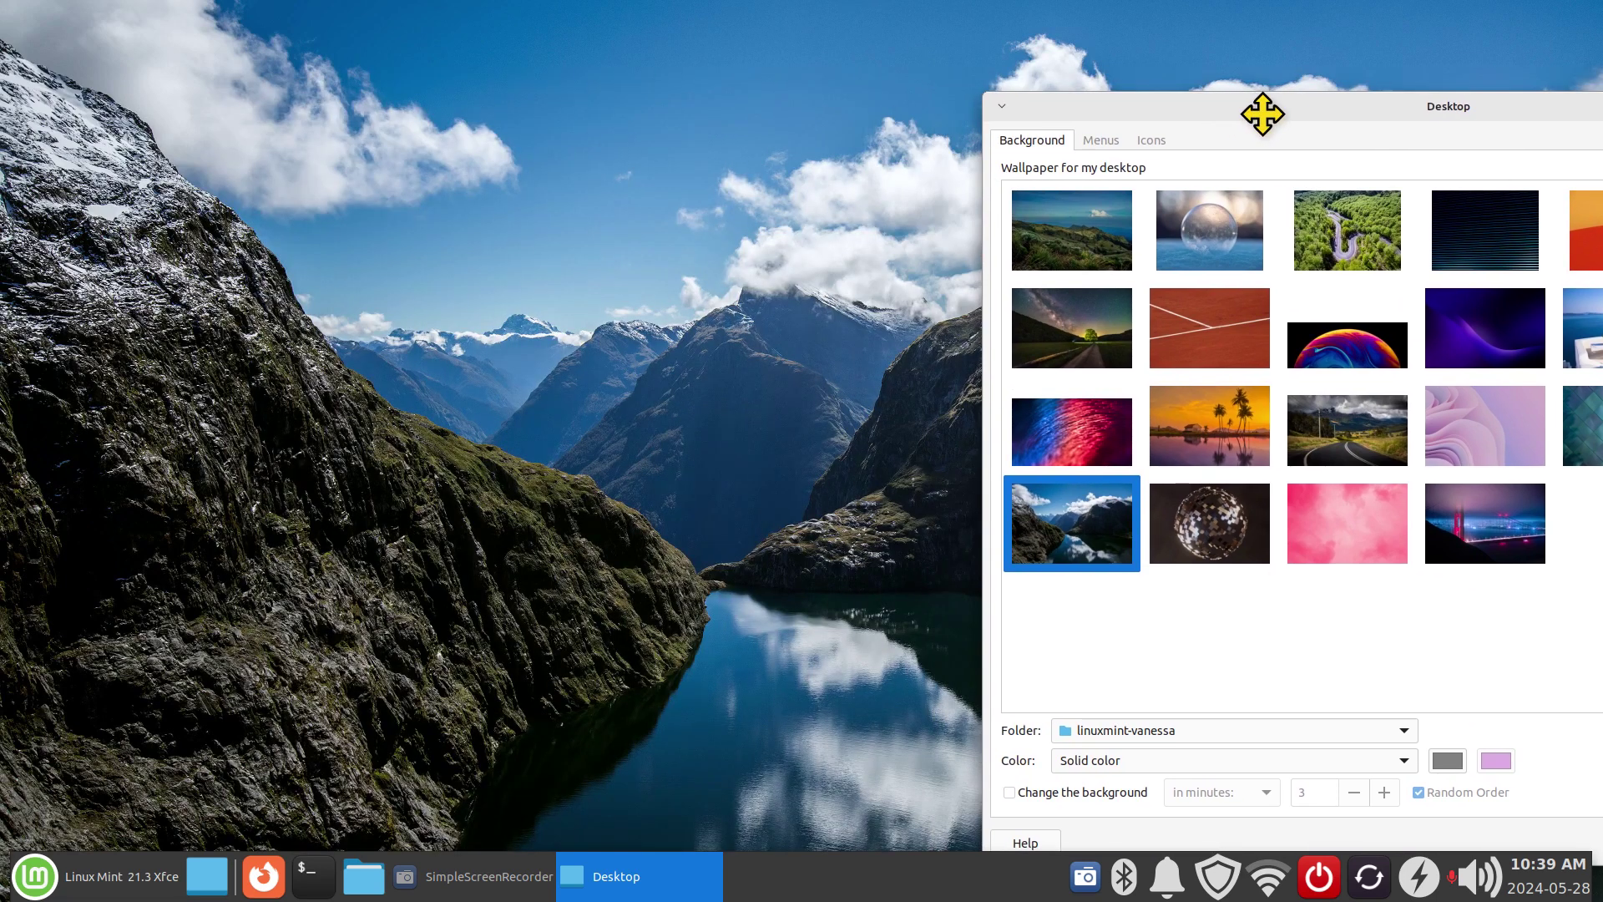
{"action": "left_click_drag", "start_coordinate": [1262, 114], "coordinate": [515, 83]}
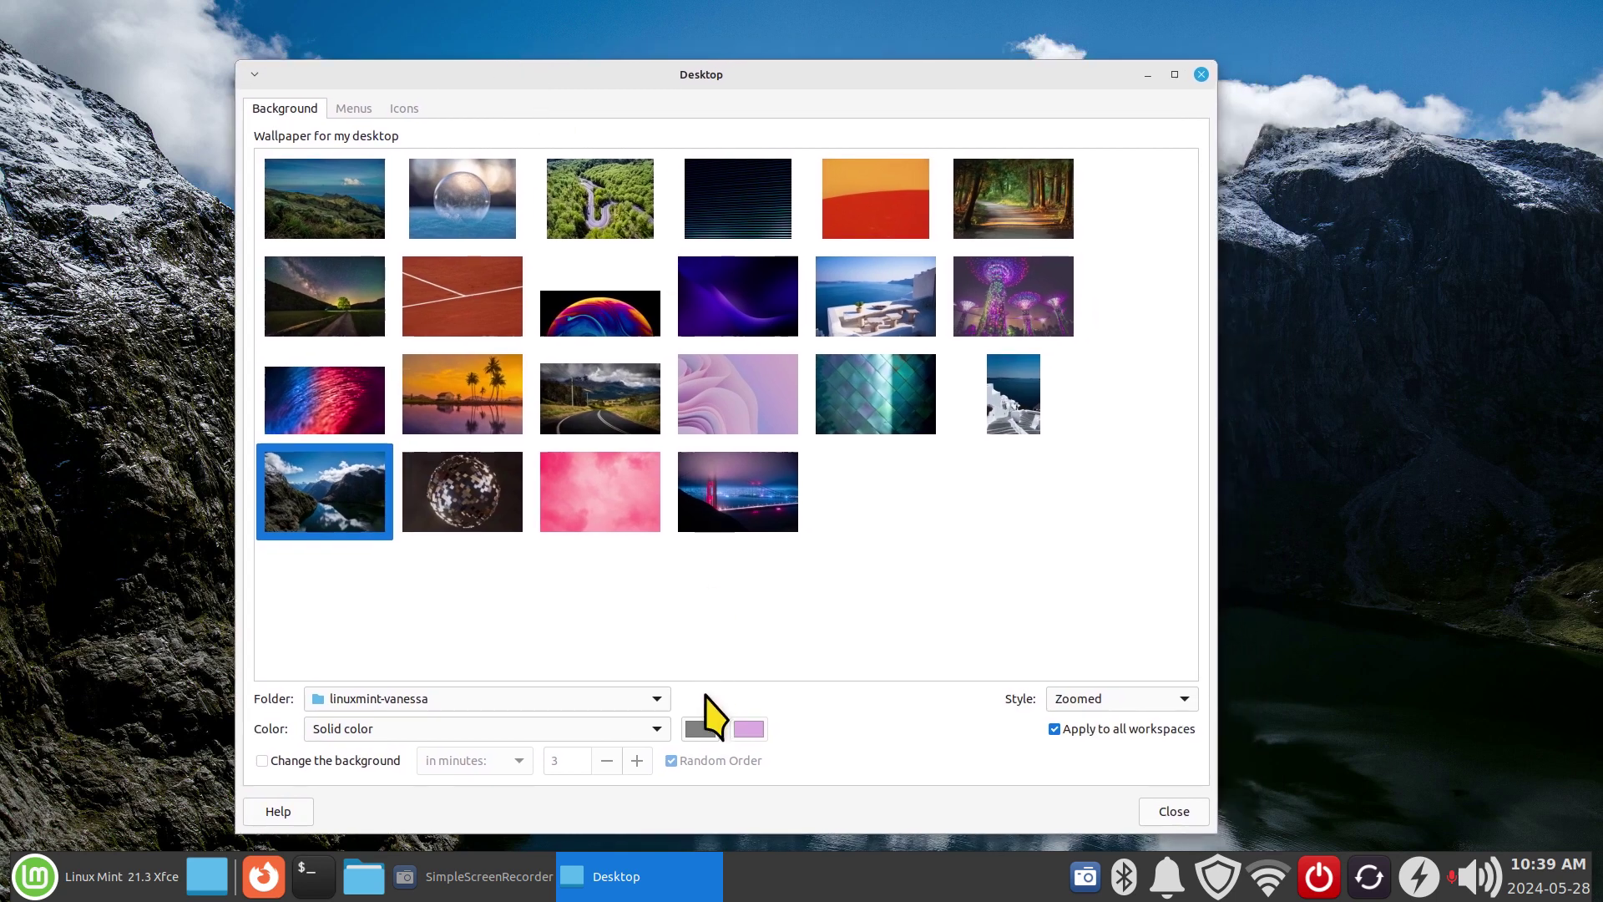
Load the plain linuxmint folder via Folder > Other… and move the window up-right.
{"action": "left_click", "coordinate": [603, 698]}
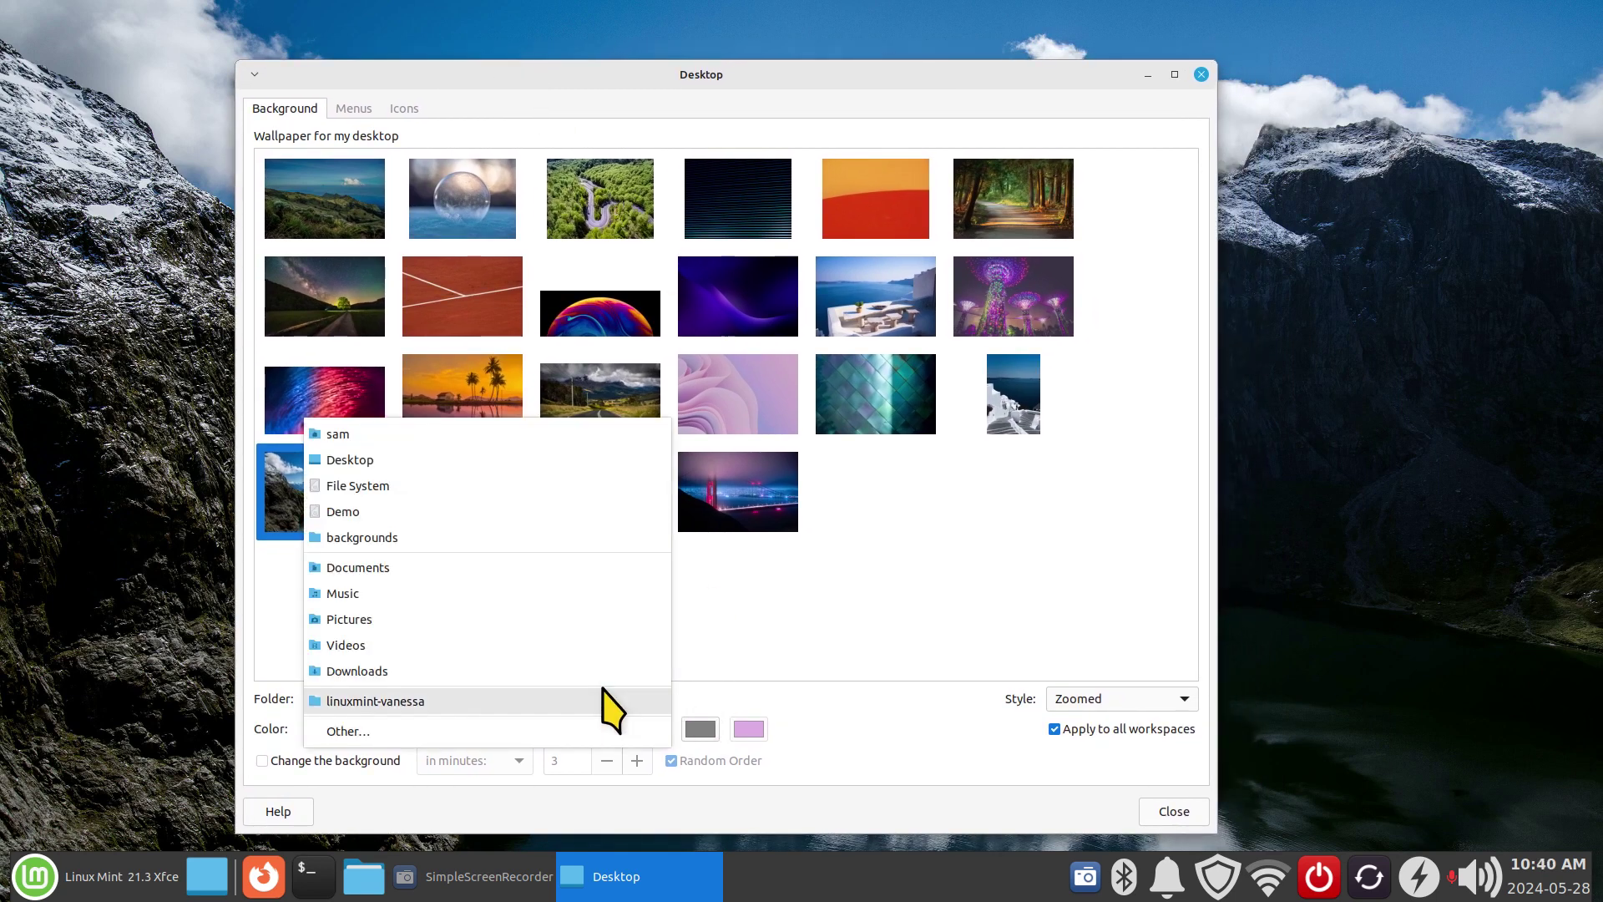
{"action": "left_click", "coordinate": [426, 731]}
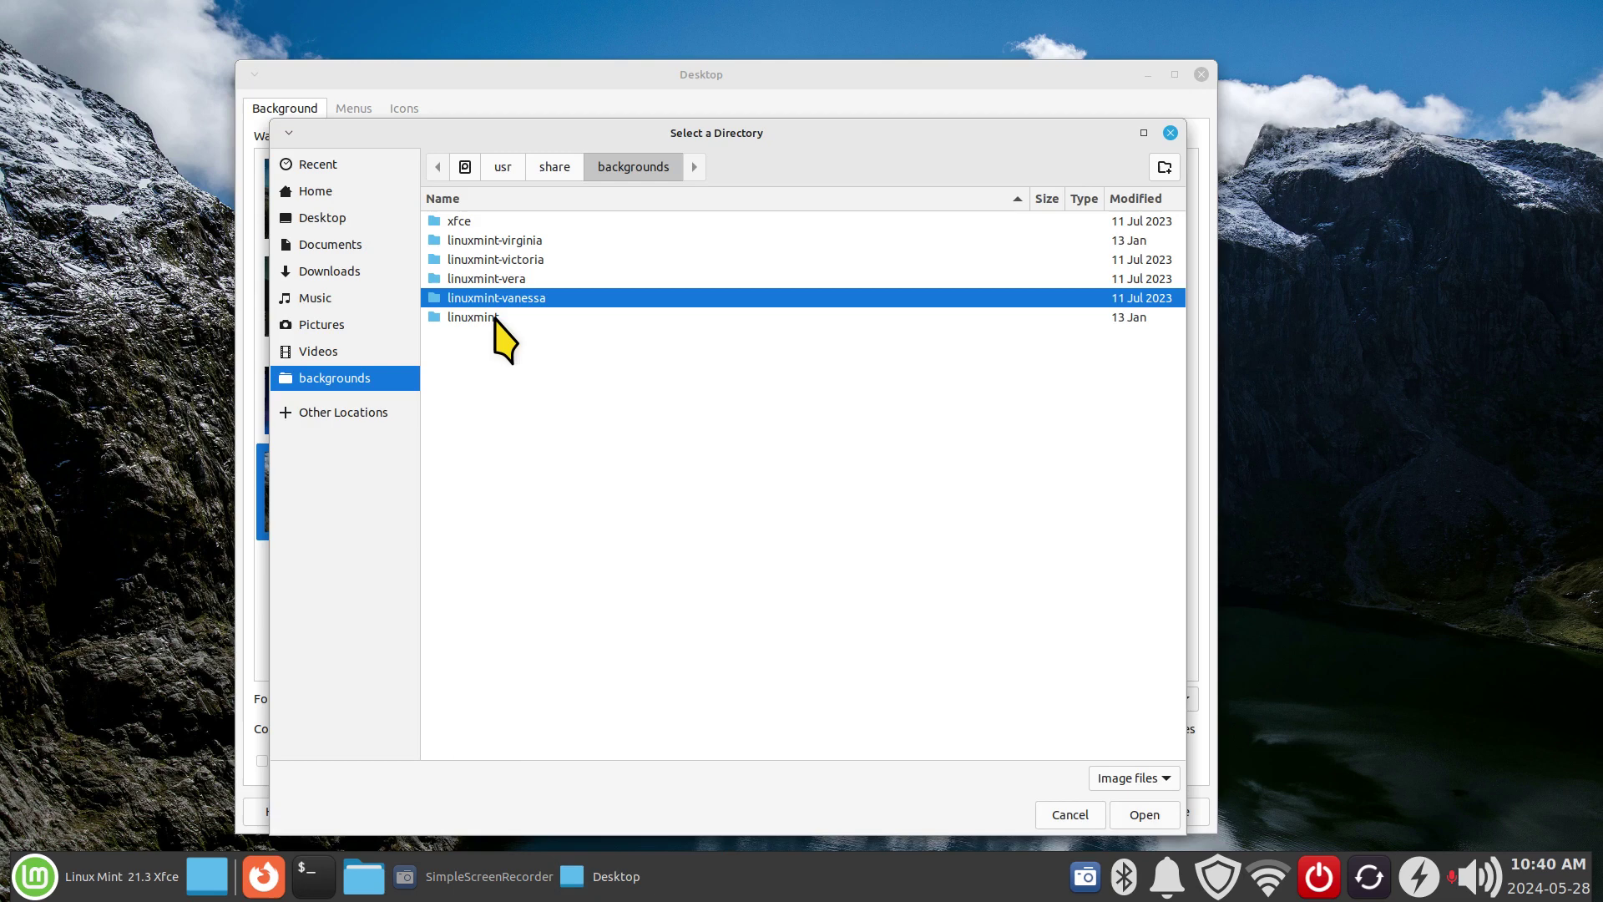
{"action": "left_click", "coordinate": [494, 318]}
{"action": "left_click", "coordinate": [1169, 810]}
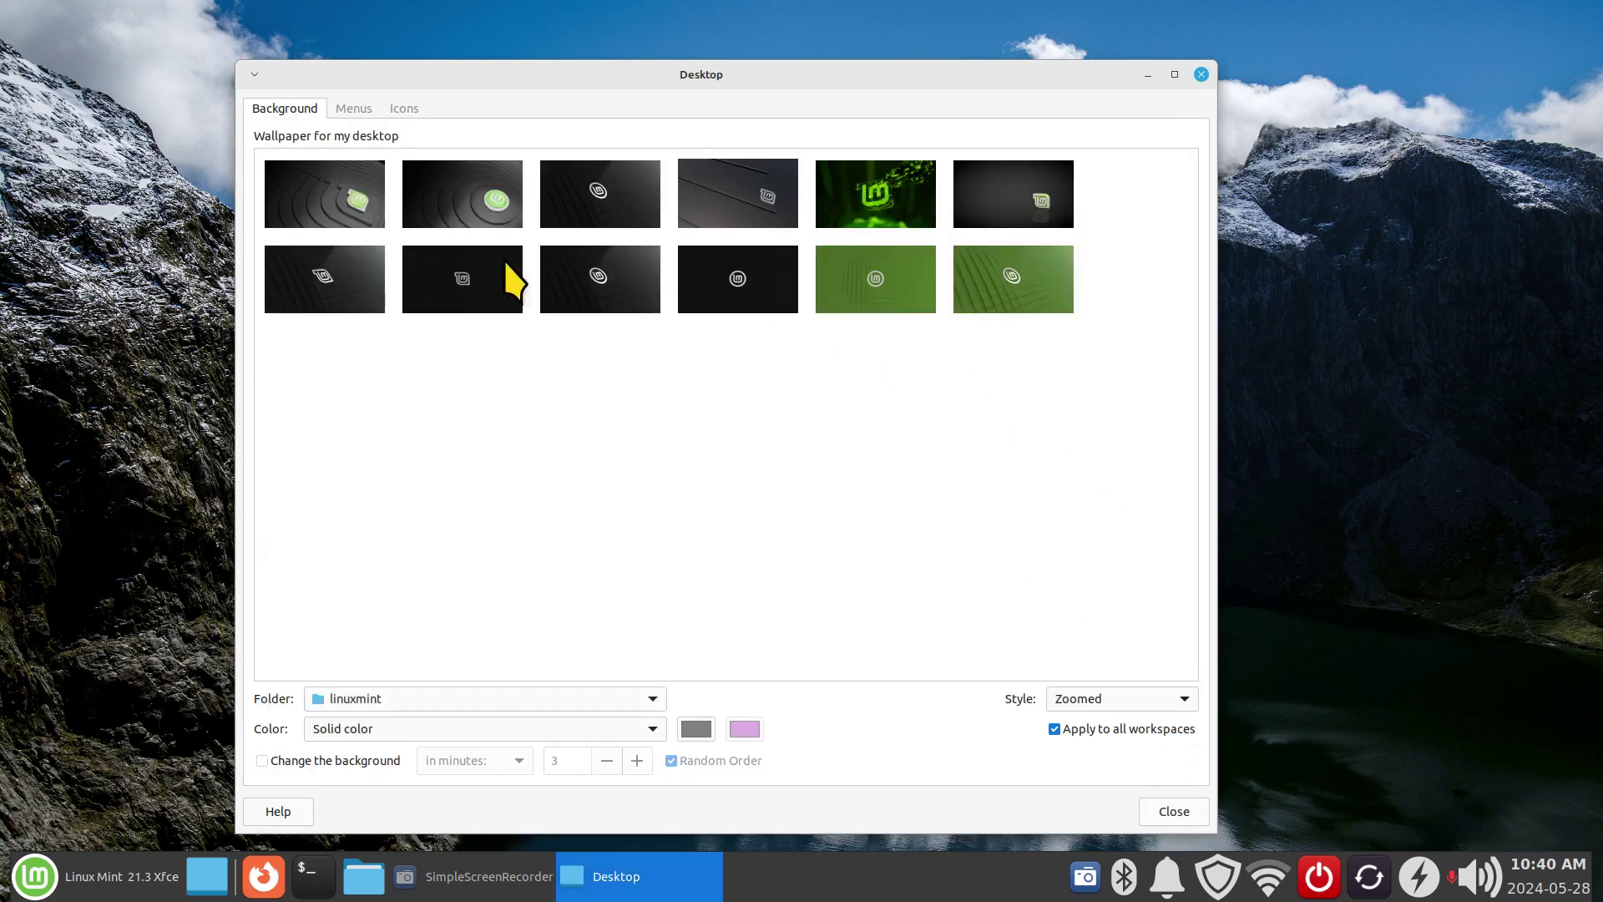
{"action": "left_click_drag", "start_coordinate": [866, 75], "coordinate": [1162, 30]}
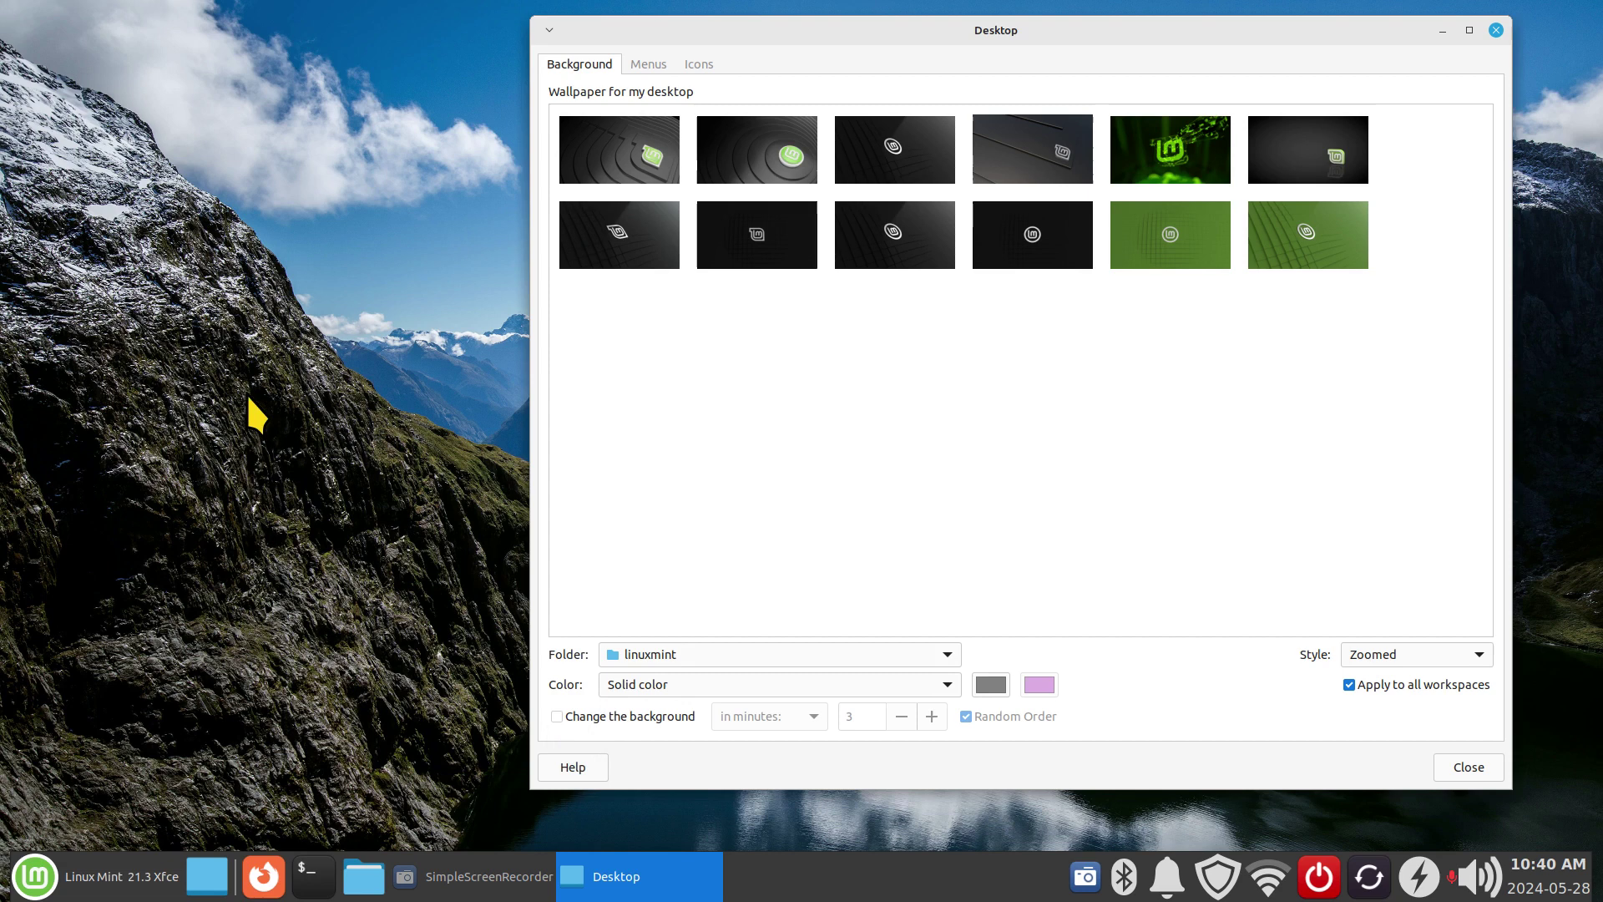
Enable background changing with an 'in seconds' interval, then turn automatic changing off.
{"action": "left_click", "coordinate": [556, 718]}
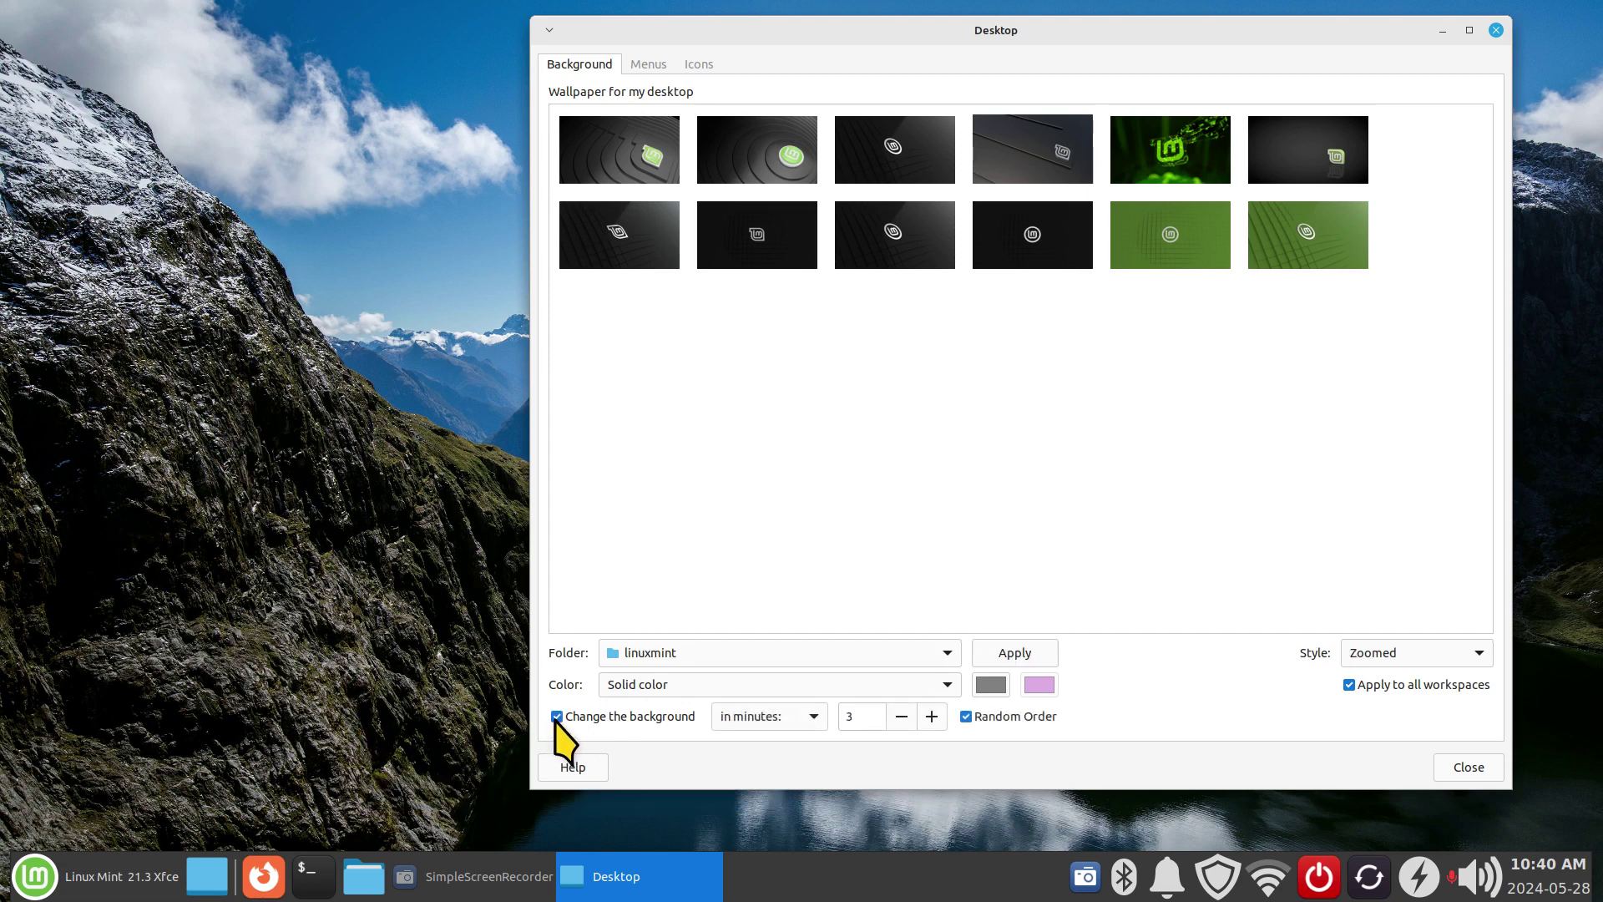
{"action": "left_click", "coordinate": [806, 717]}
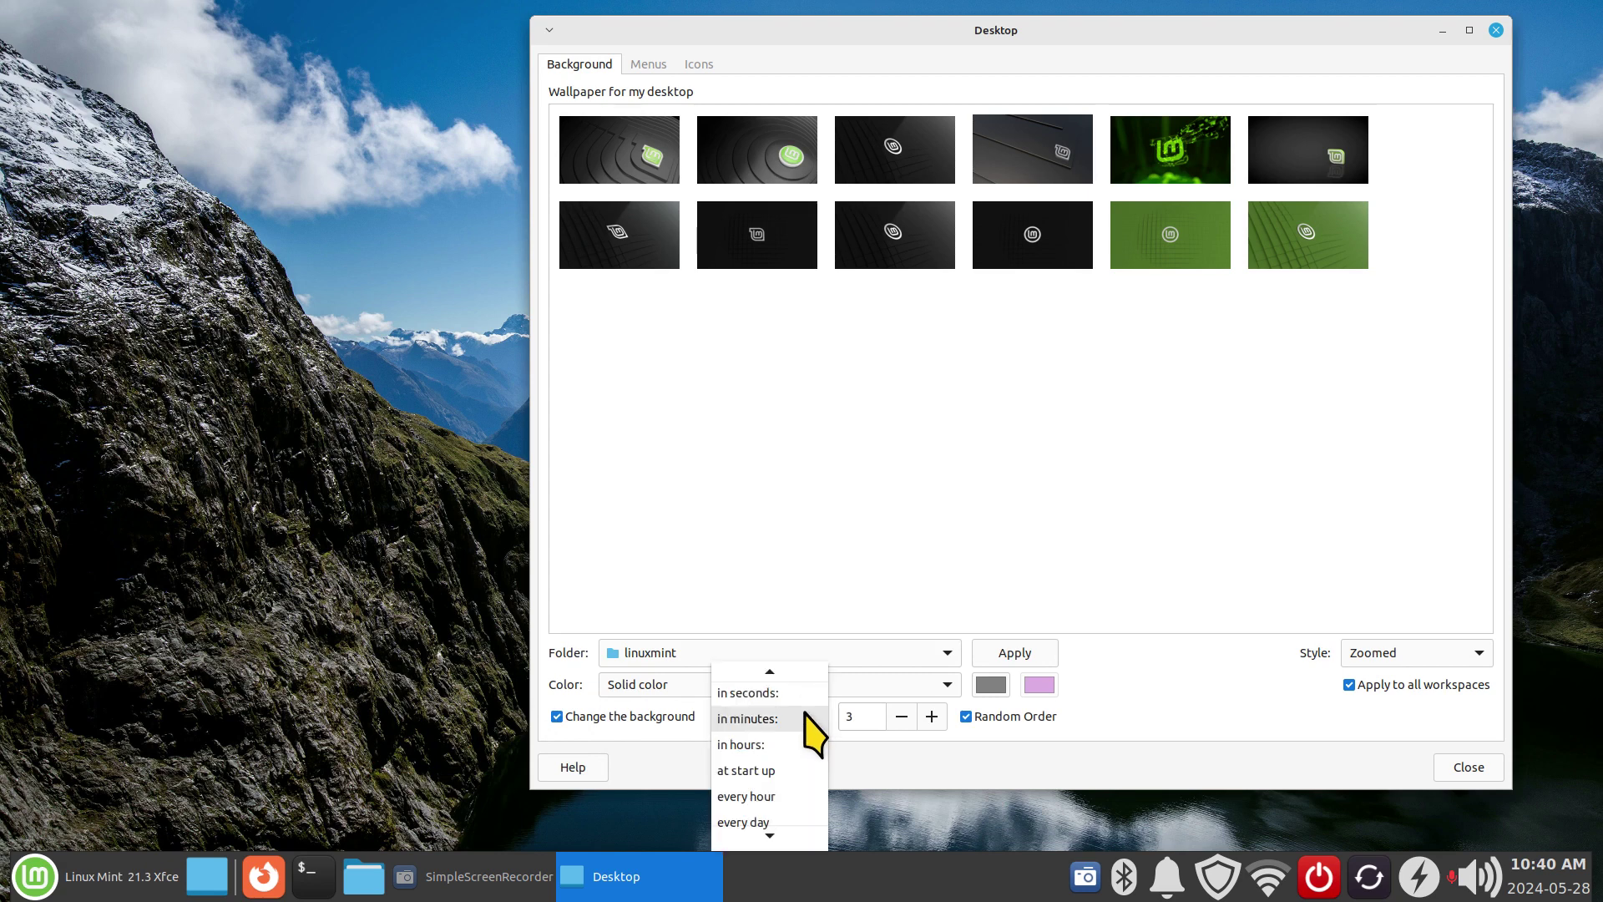
{"action": "scroll", "coordinate": [804, 711], "scroll_direction": "down", "scroll_amount": 1}
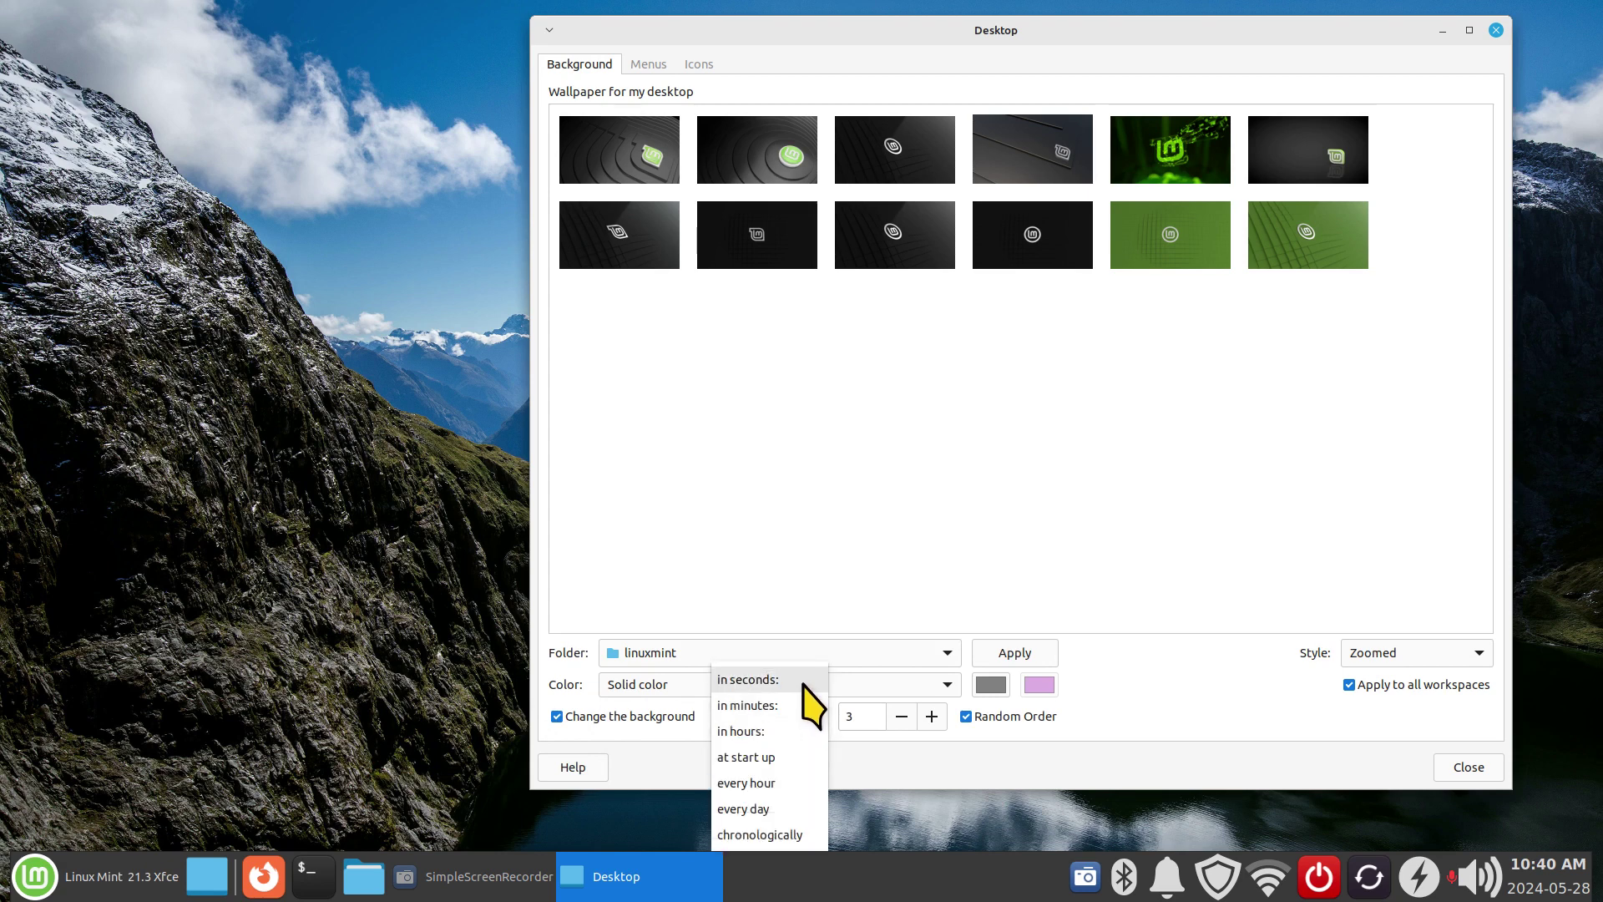
{"action": "left_click", "coordinate": [804, 683]}
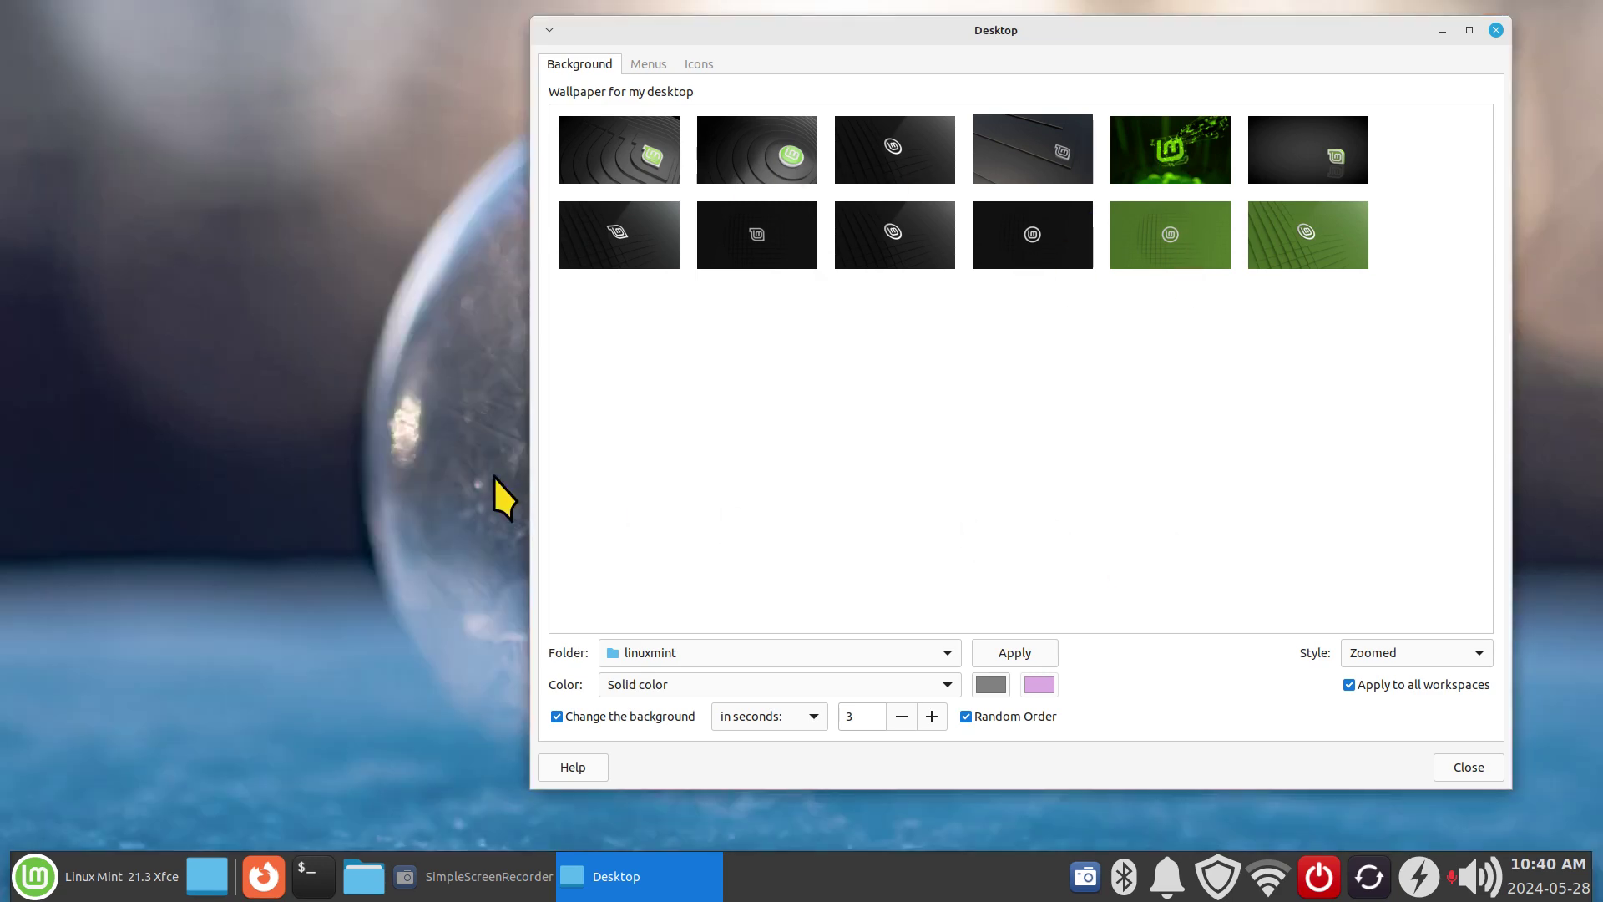
{"action": "left_click", "coordinate": [557, 716]}
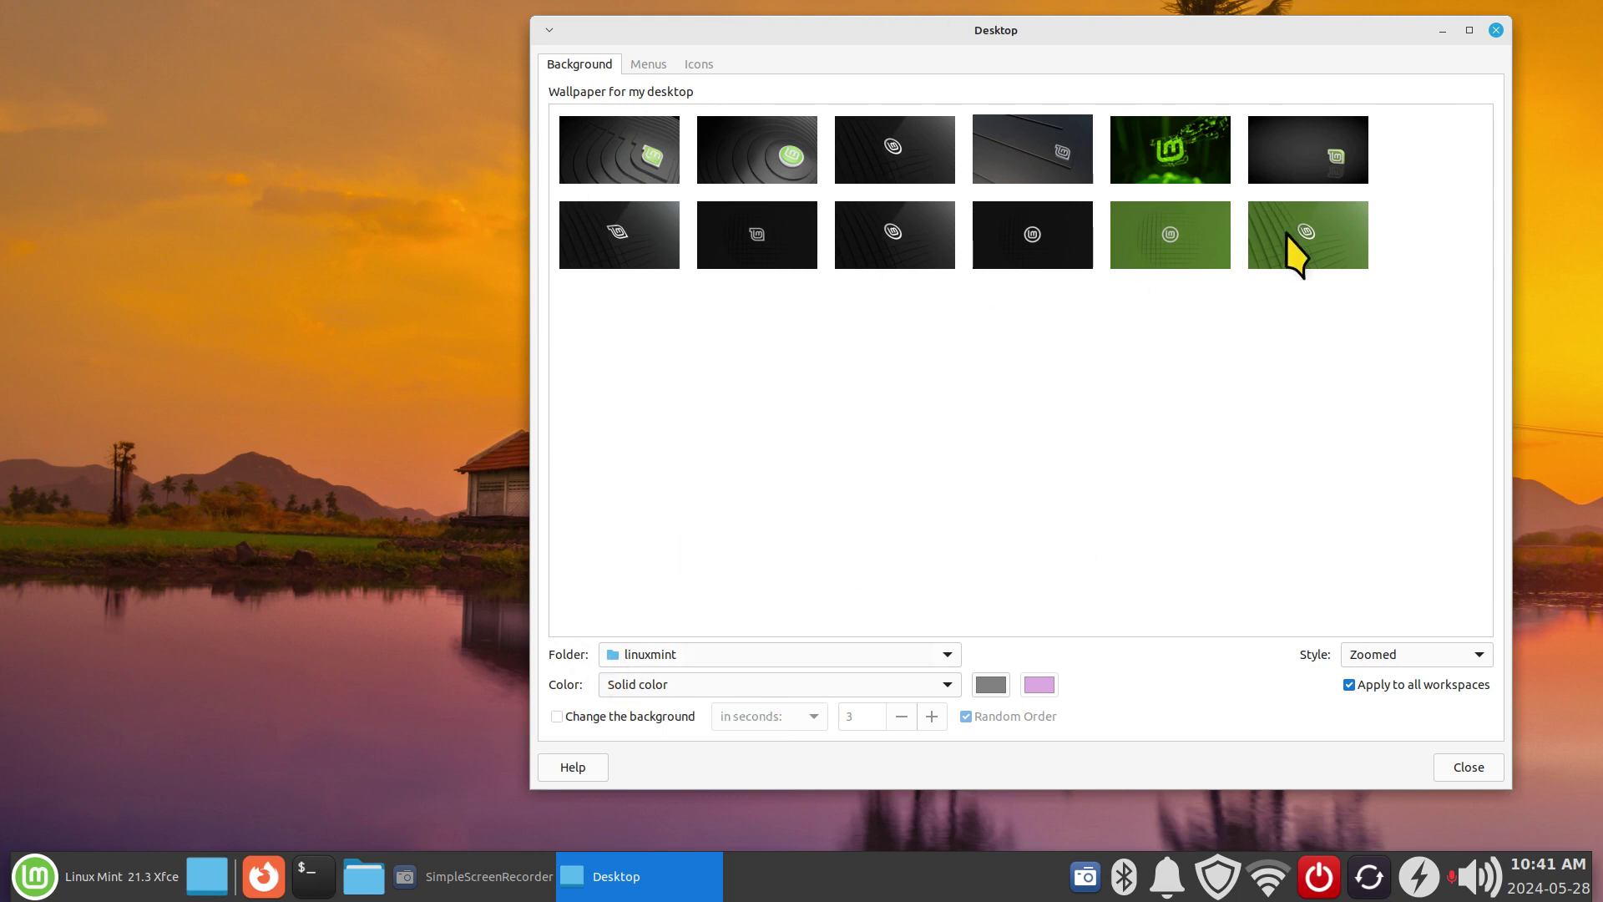
Set the first Linux Mint design as wallpaper and re-enable automatic background changing.
{"action": "left_click", "coordinate": [616, 137]}
{"action": "left_click_drag", "start_coordinate": [764, 45], "coordinate": [391, 60]}
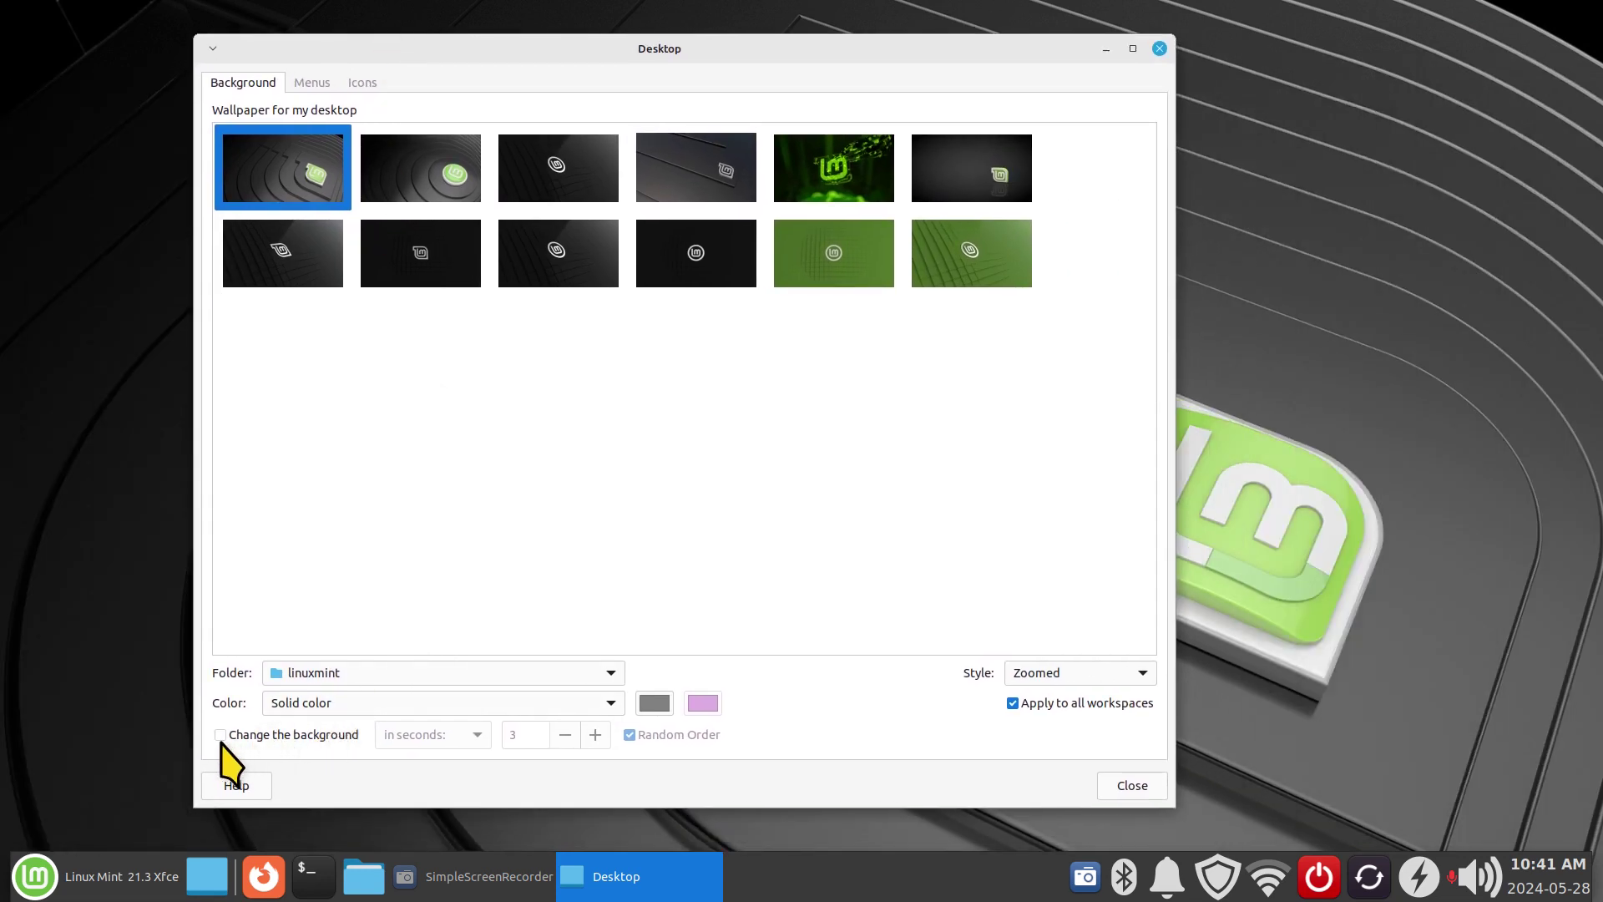
{"action": "left_click", "coordinate": [220, 735]}
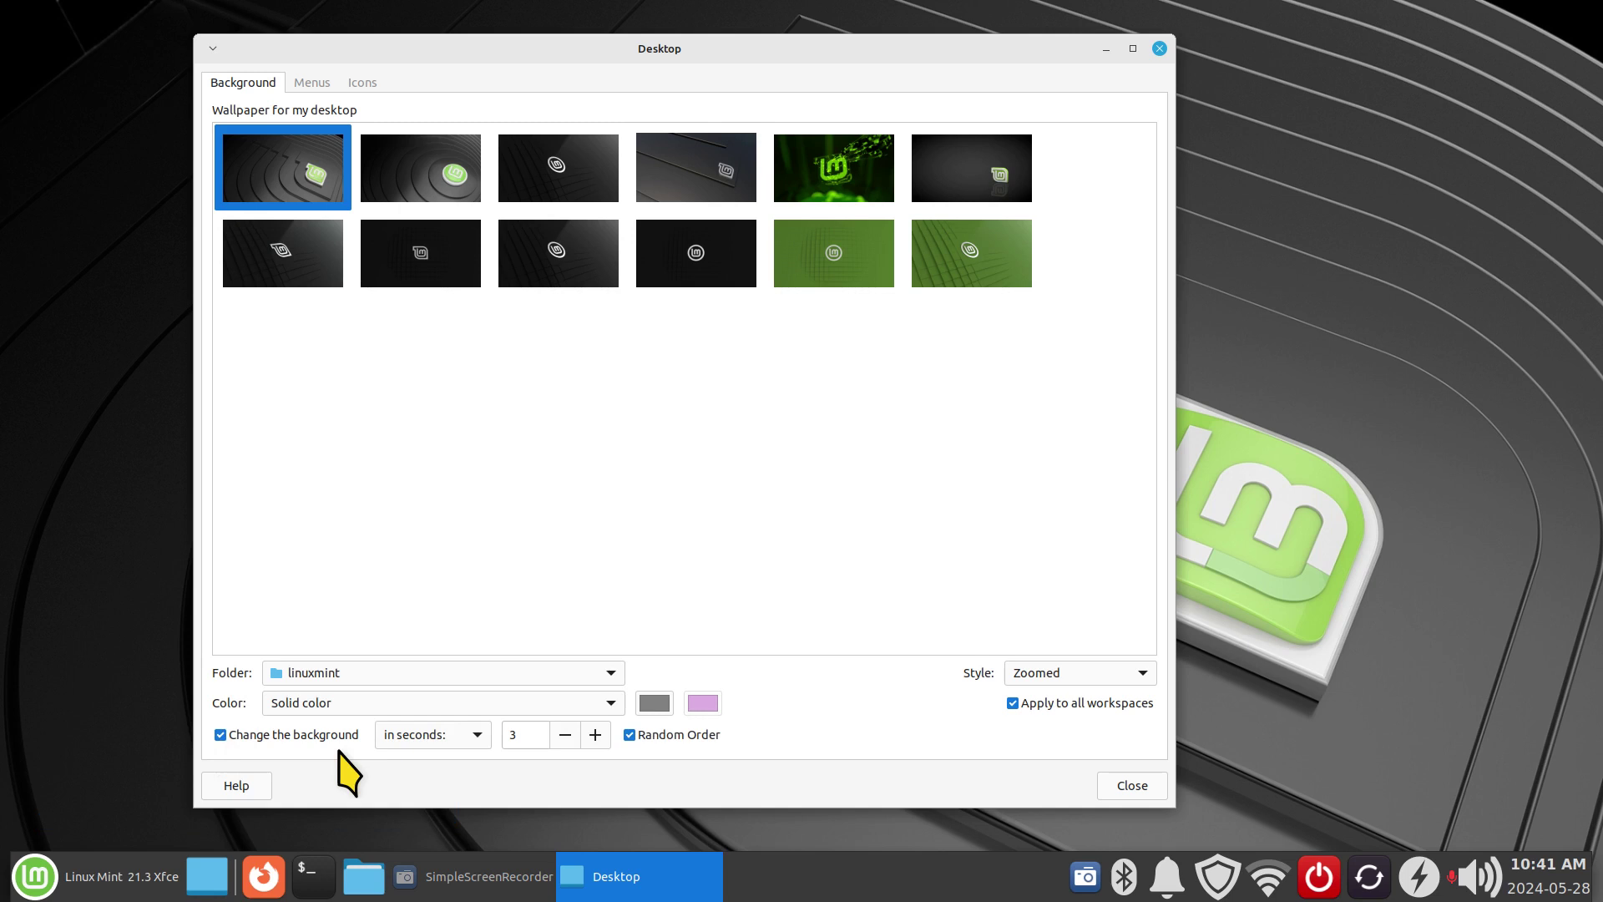
Set the change interval to 3 seconds and minimize the settings to watch the desktop.
{"action": "left_click", "coordinate": [412, 747]}
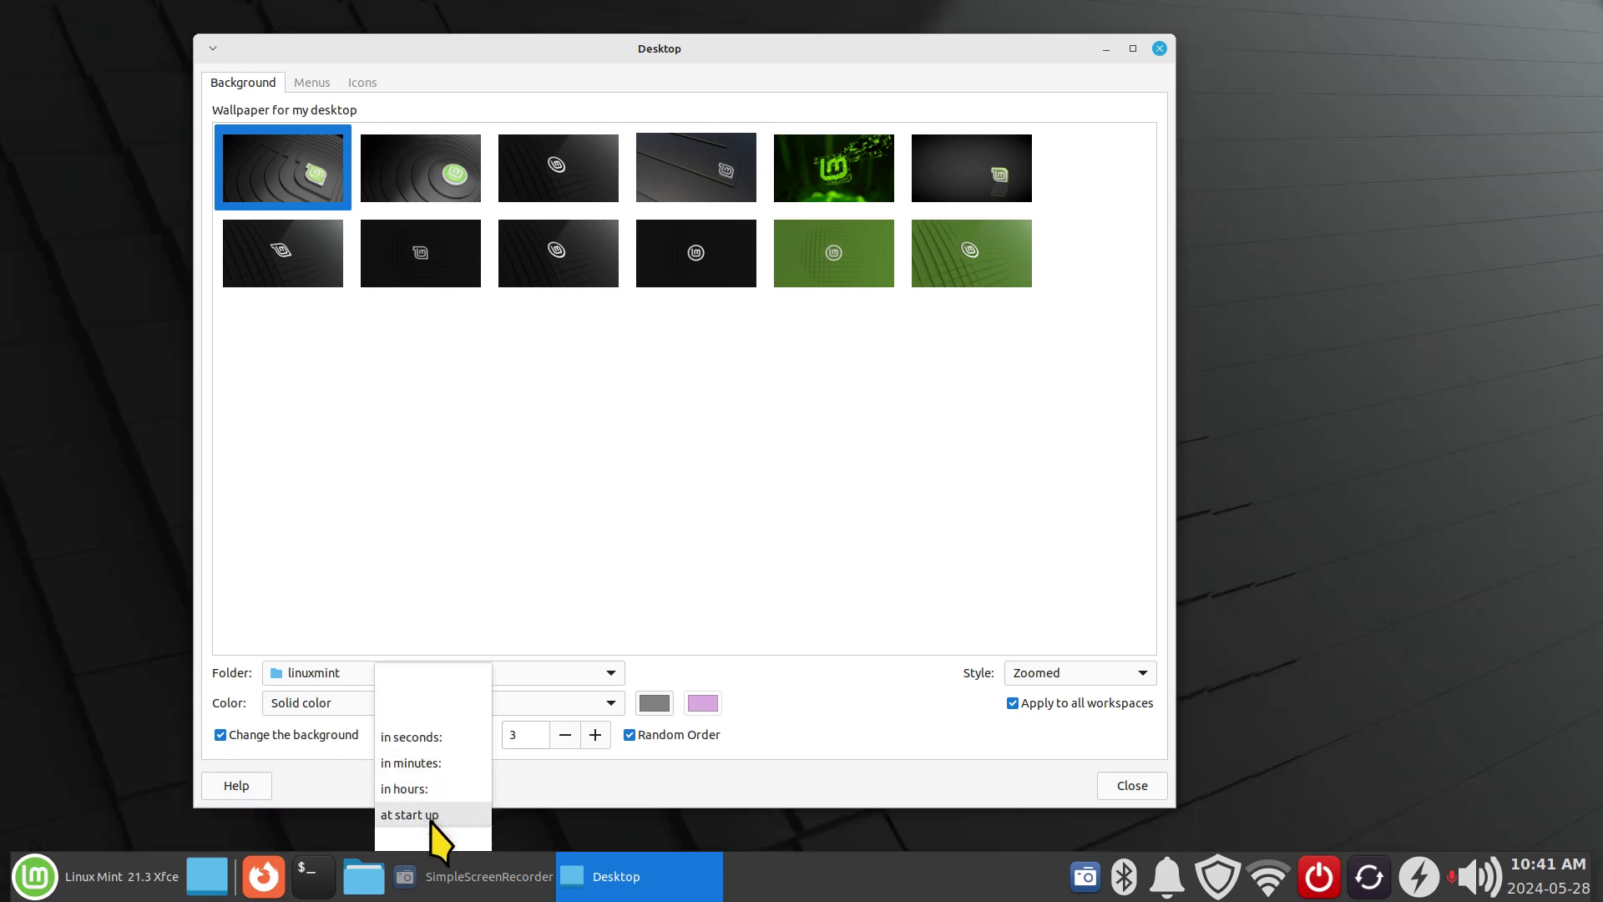
{"action": "mouse_move", "coordinate": [434, 840]}
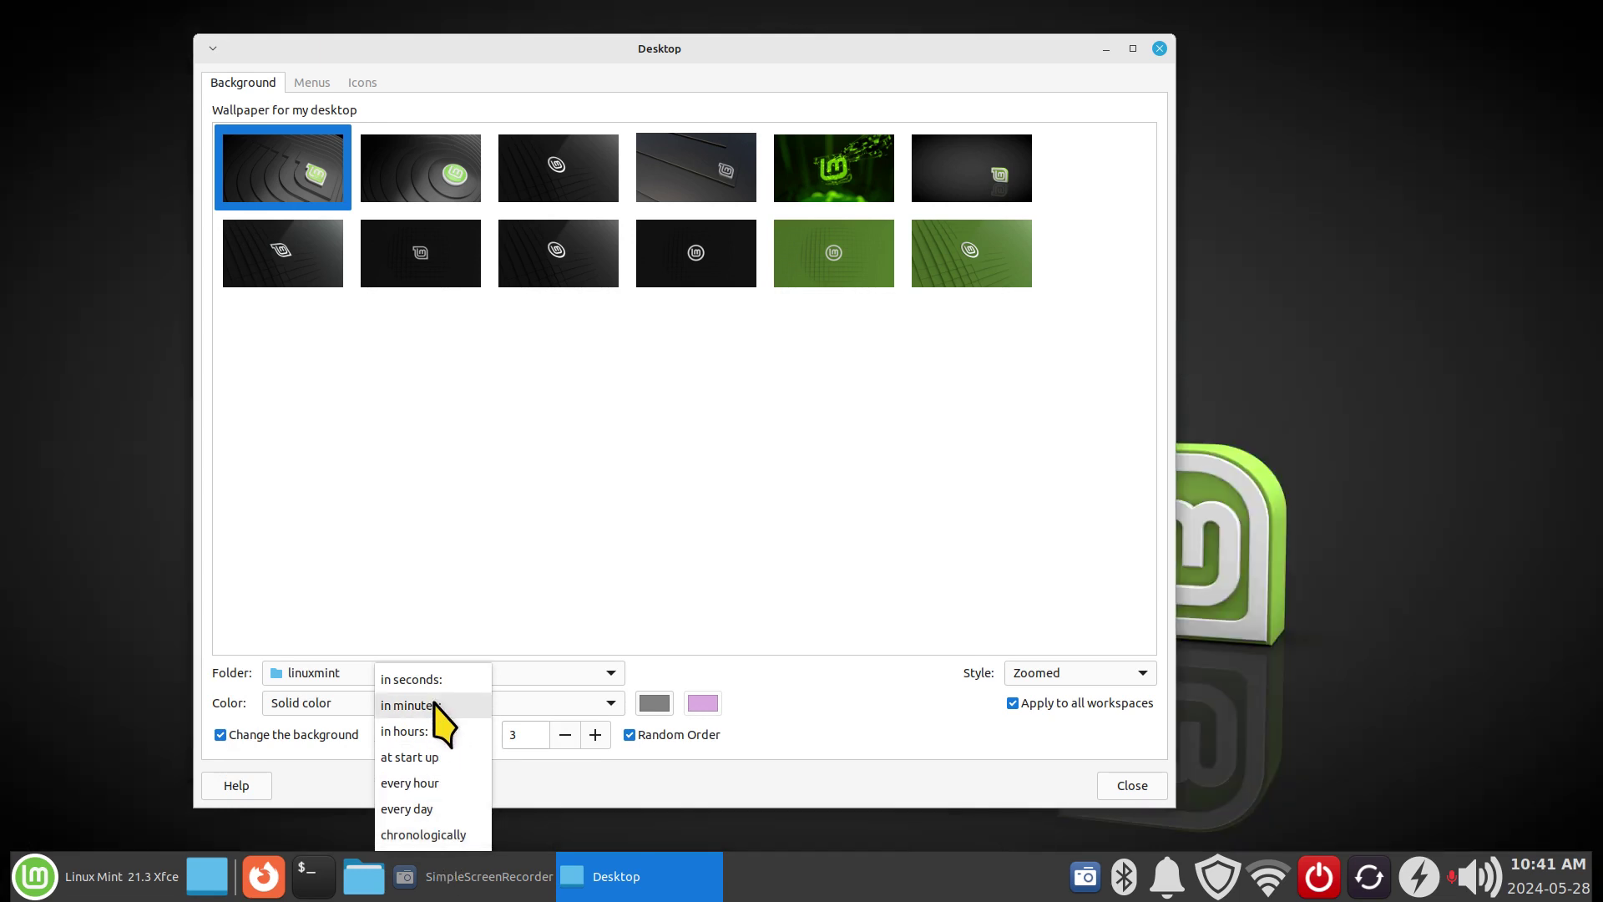
{"action": "left_click", "coordinate": [433, 680]}
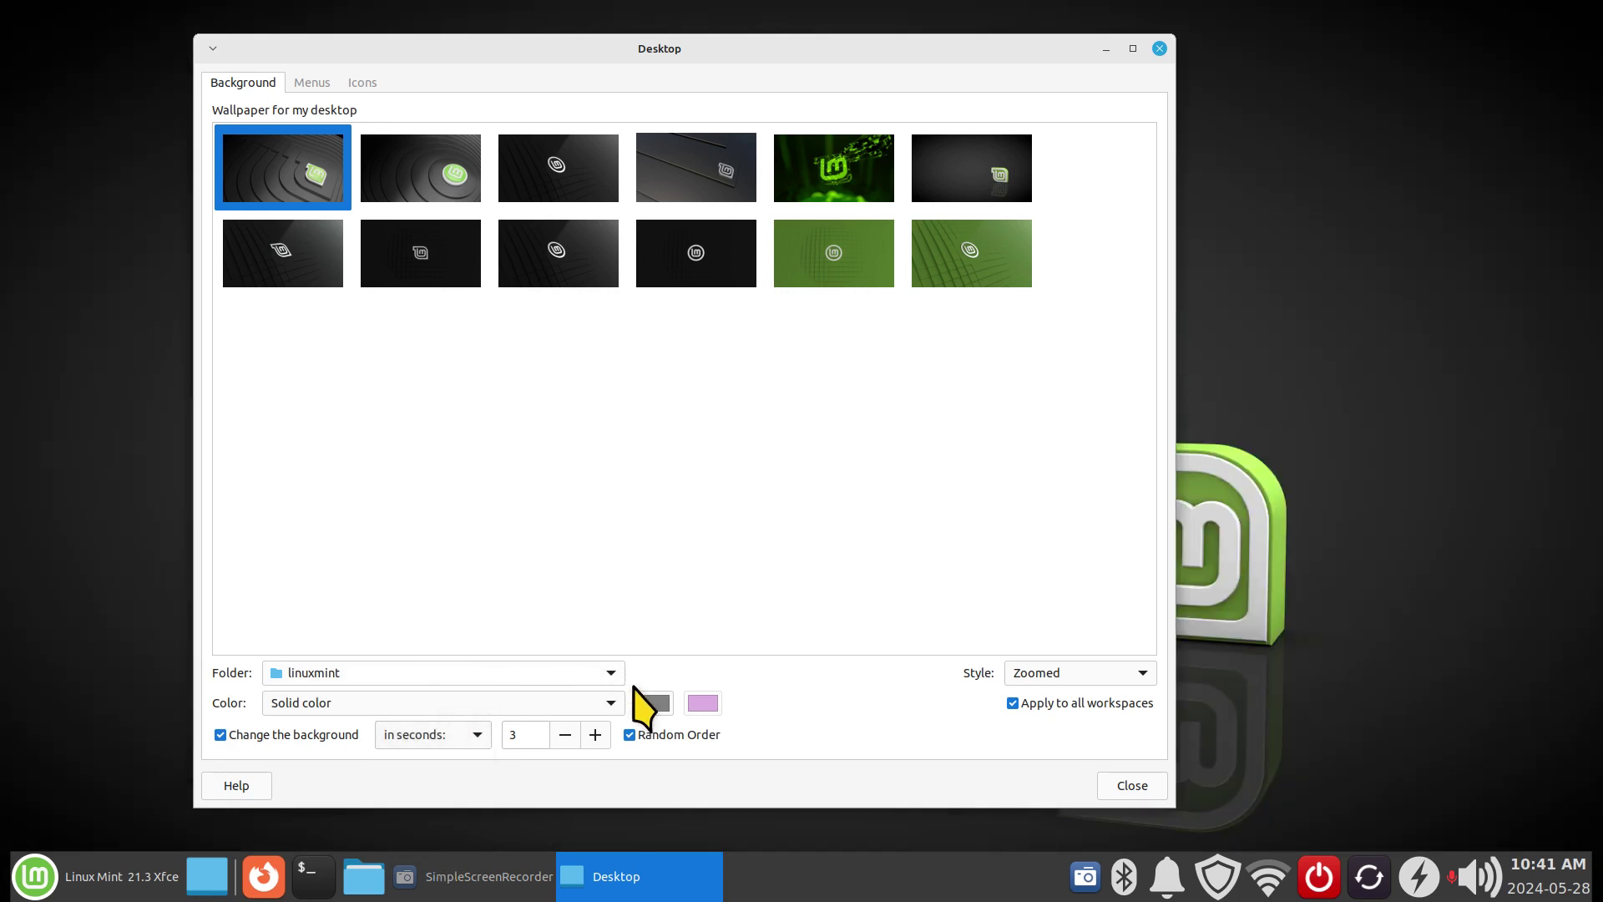
{"action": "double_click", "coordinate": [511, 734]}
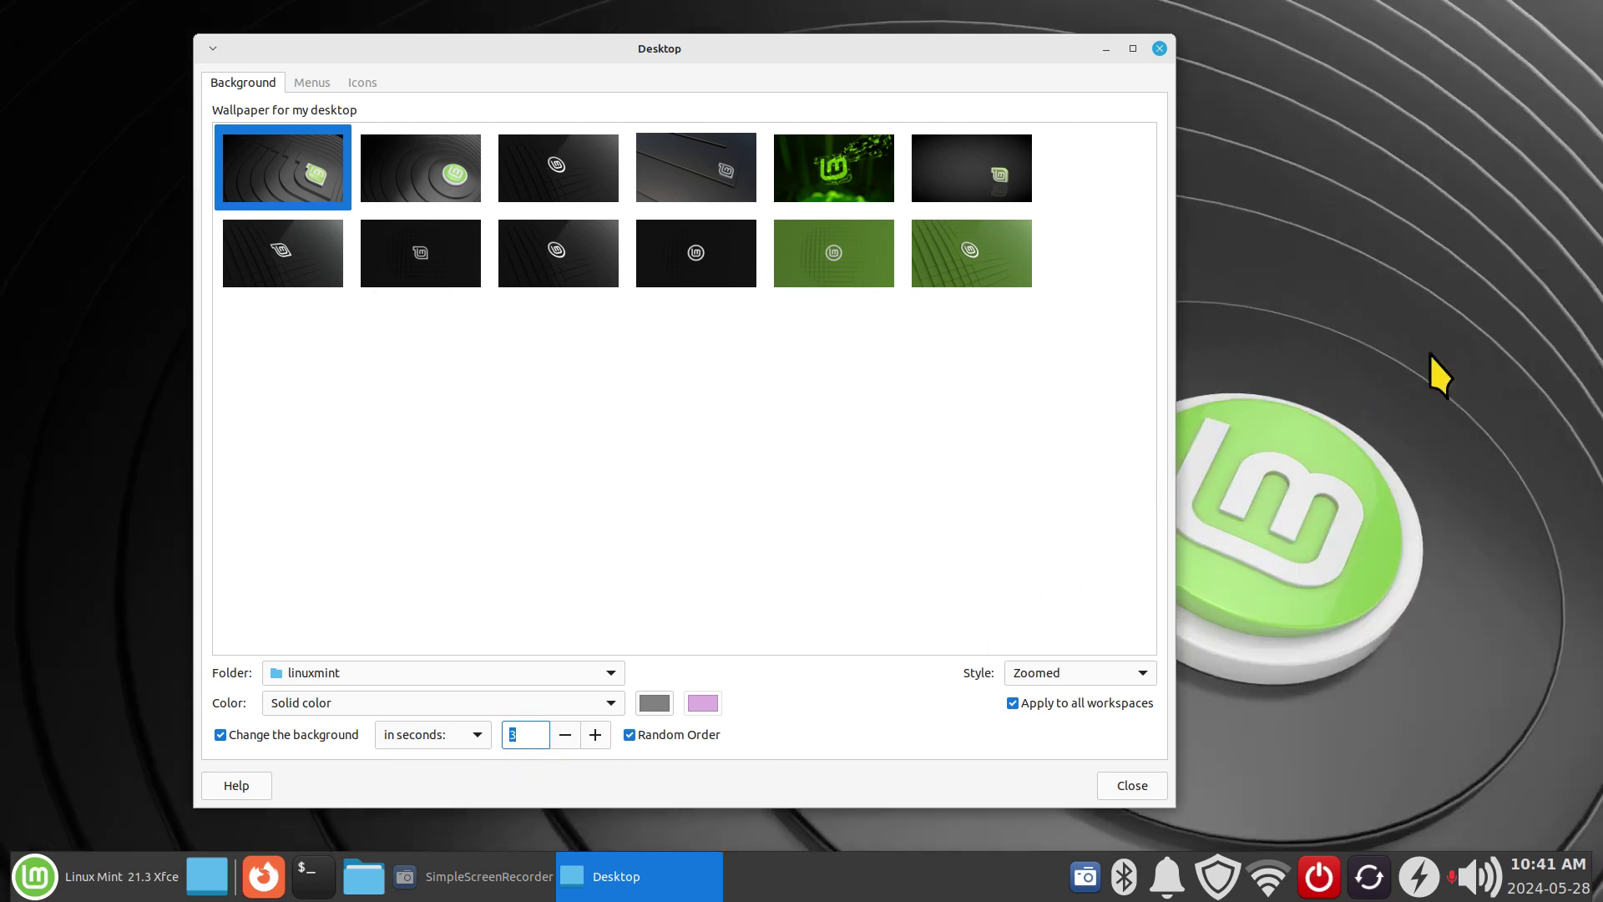
{"action": "left_click", "coordinate": [1101, 48]}
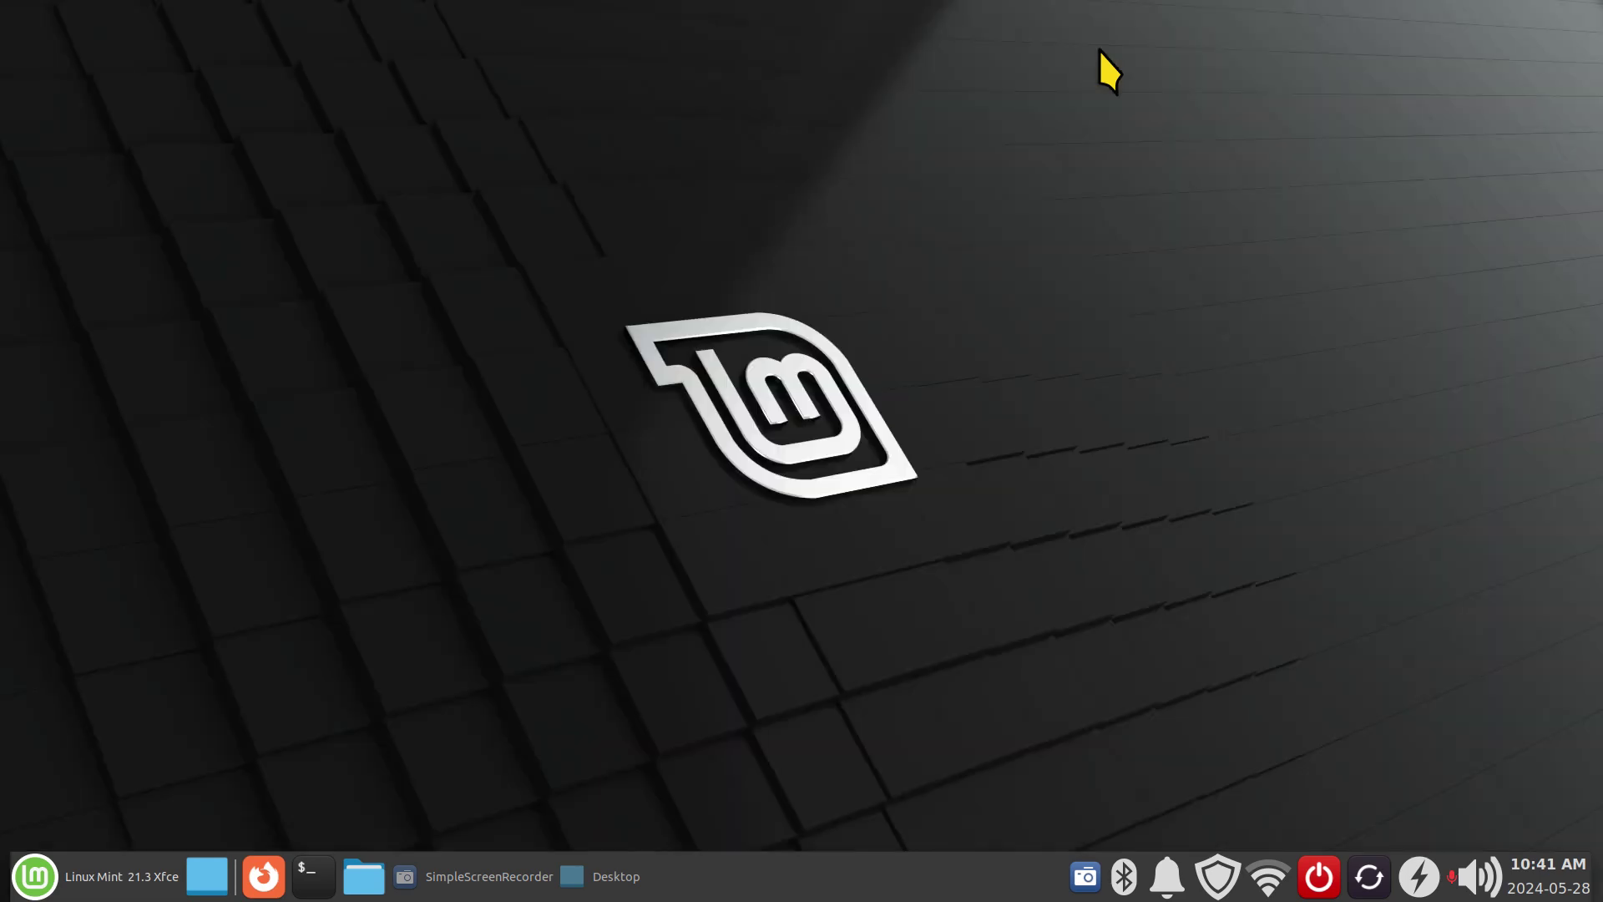
Close the Desktop Settings window and reopen it from the desktop's right-click menu.
{"action": "left_click", "coordinate": [628, 882]}
{"action": "left_click", "coordinate": [1156, 47]}
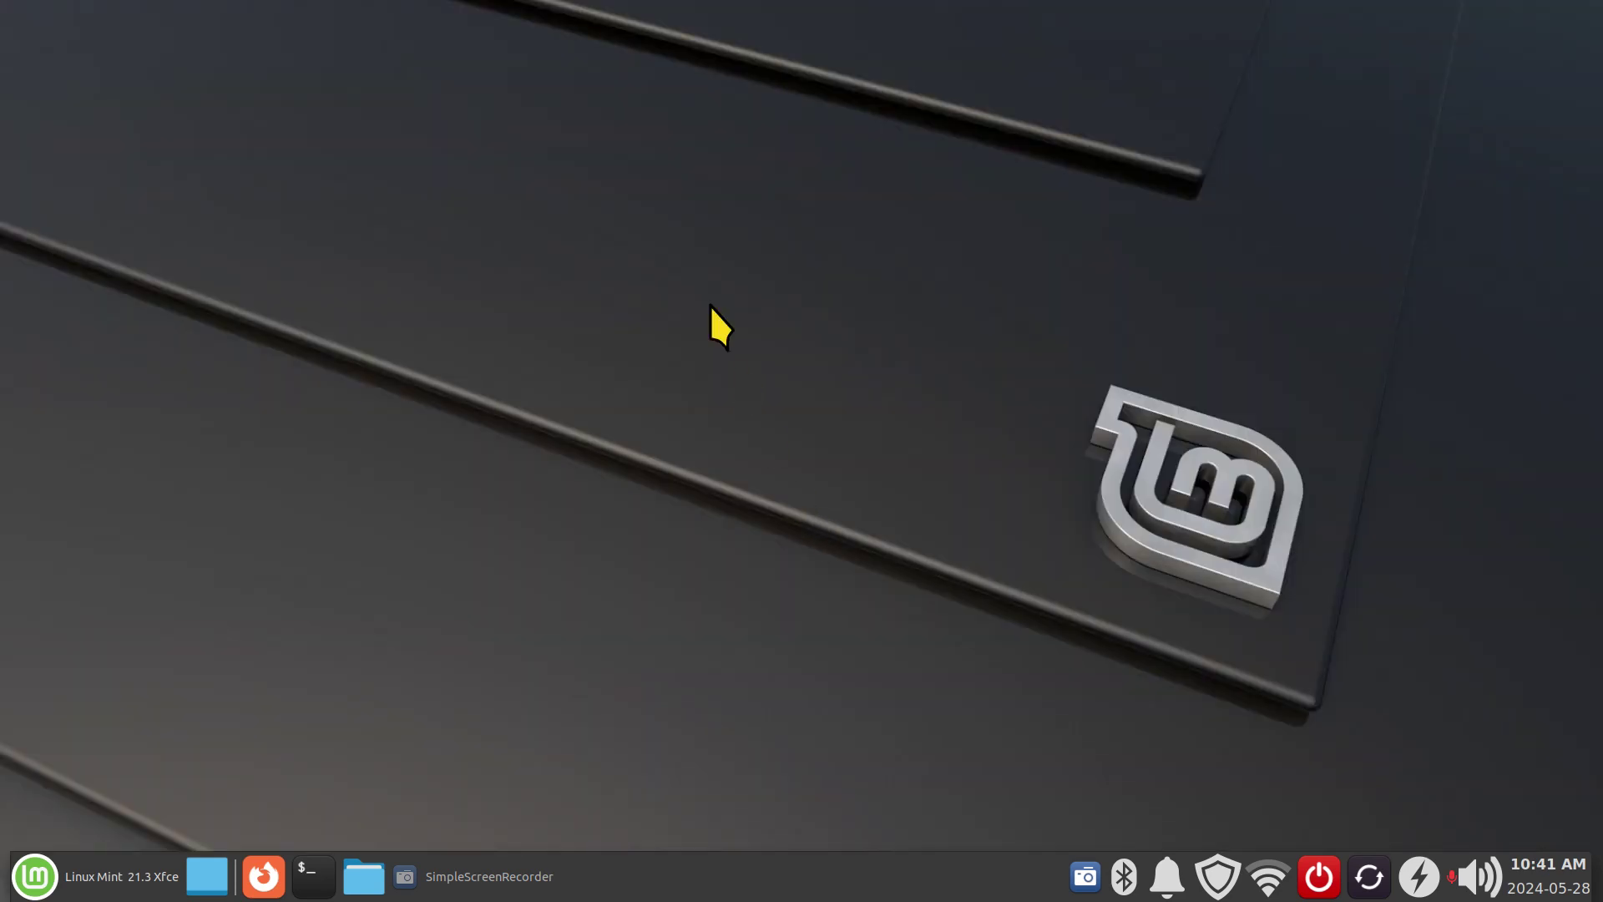
{"action": "right_click", "coordinate": [672, 162]}
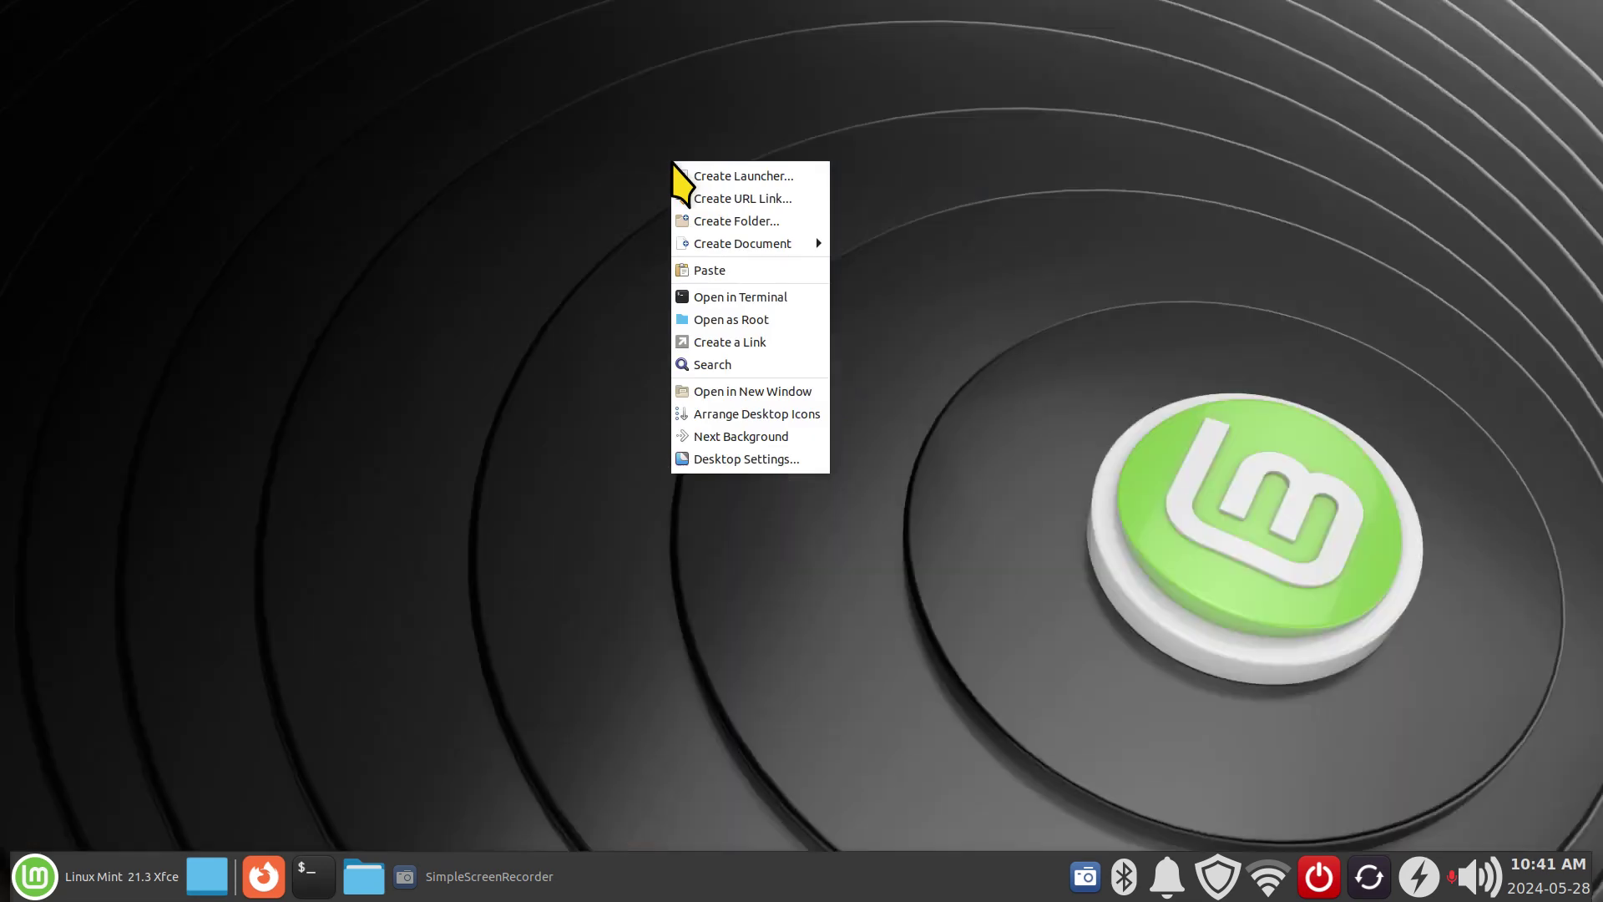
{"action": "left_click", "coordinate": [778, 458]}
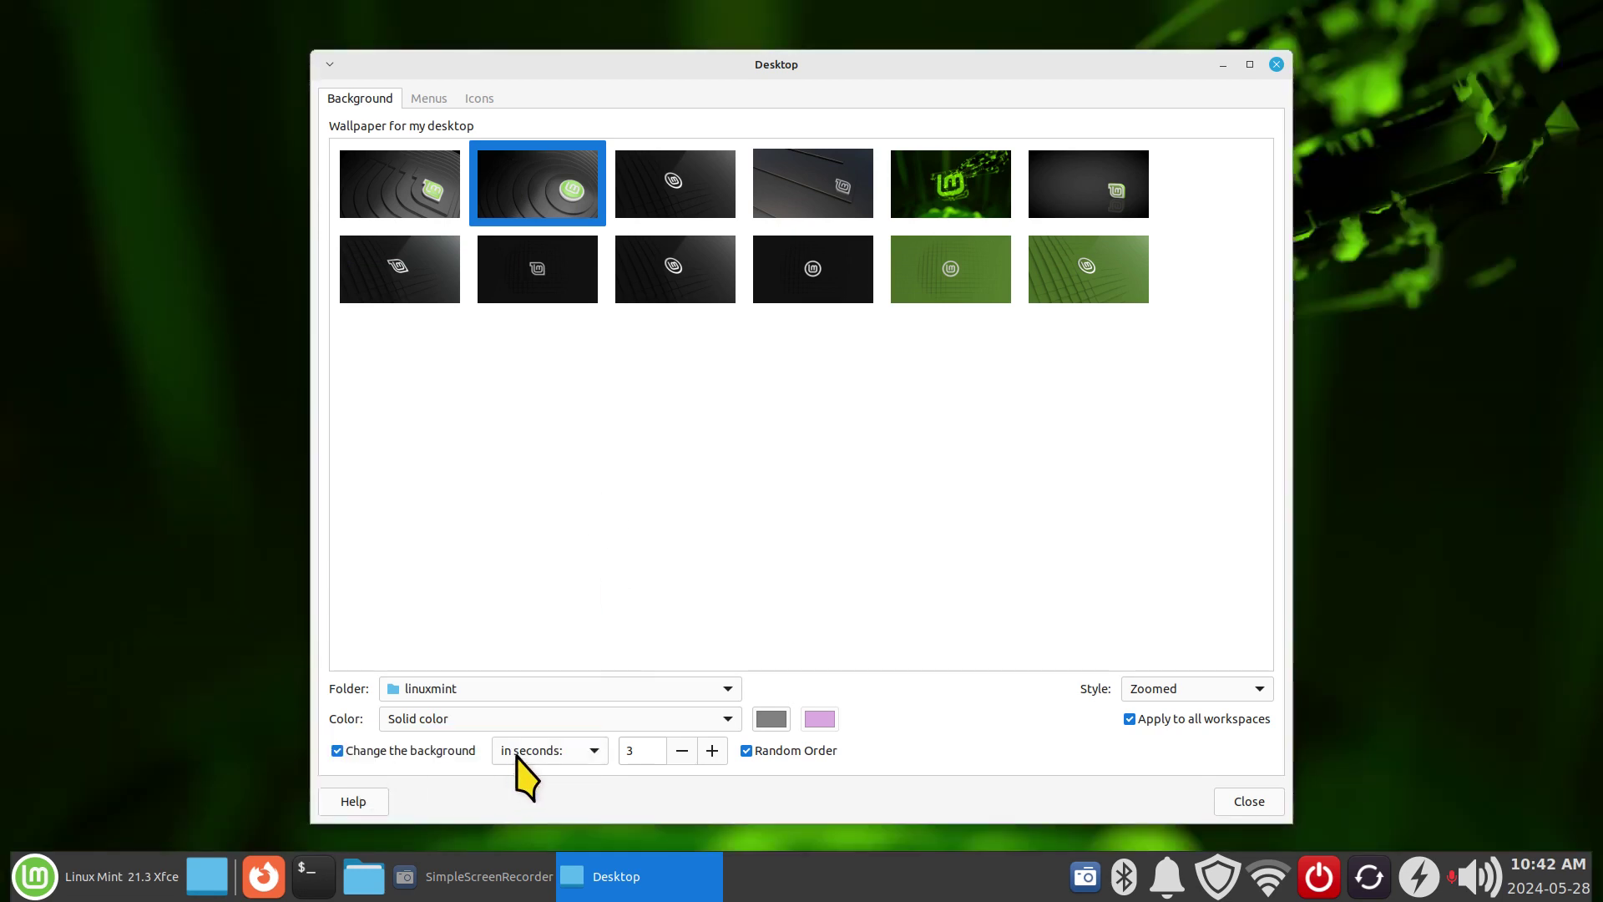
Change the interval unit to minutes and reposition the settings window up-left.
{"action": "left_click", "coordinate": [551, 752]}
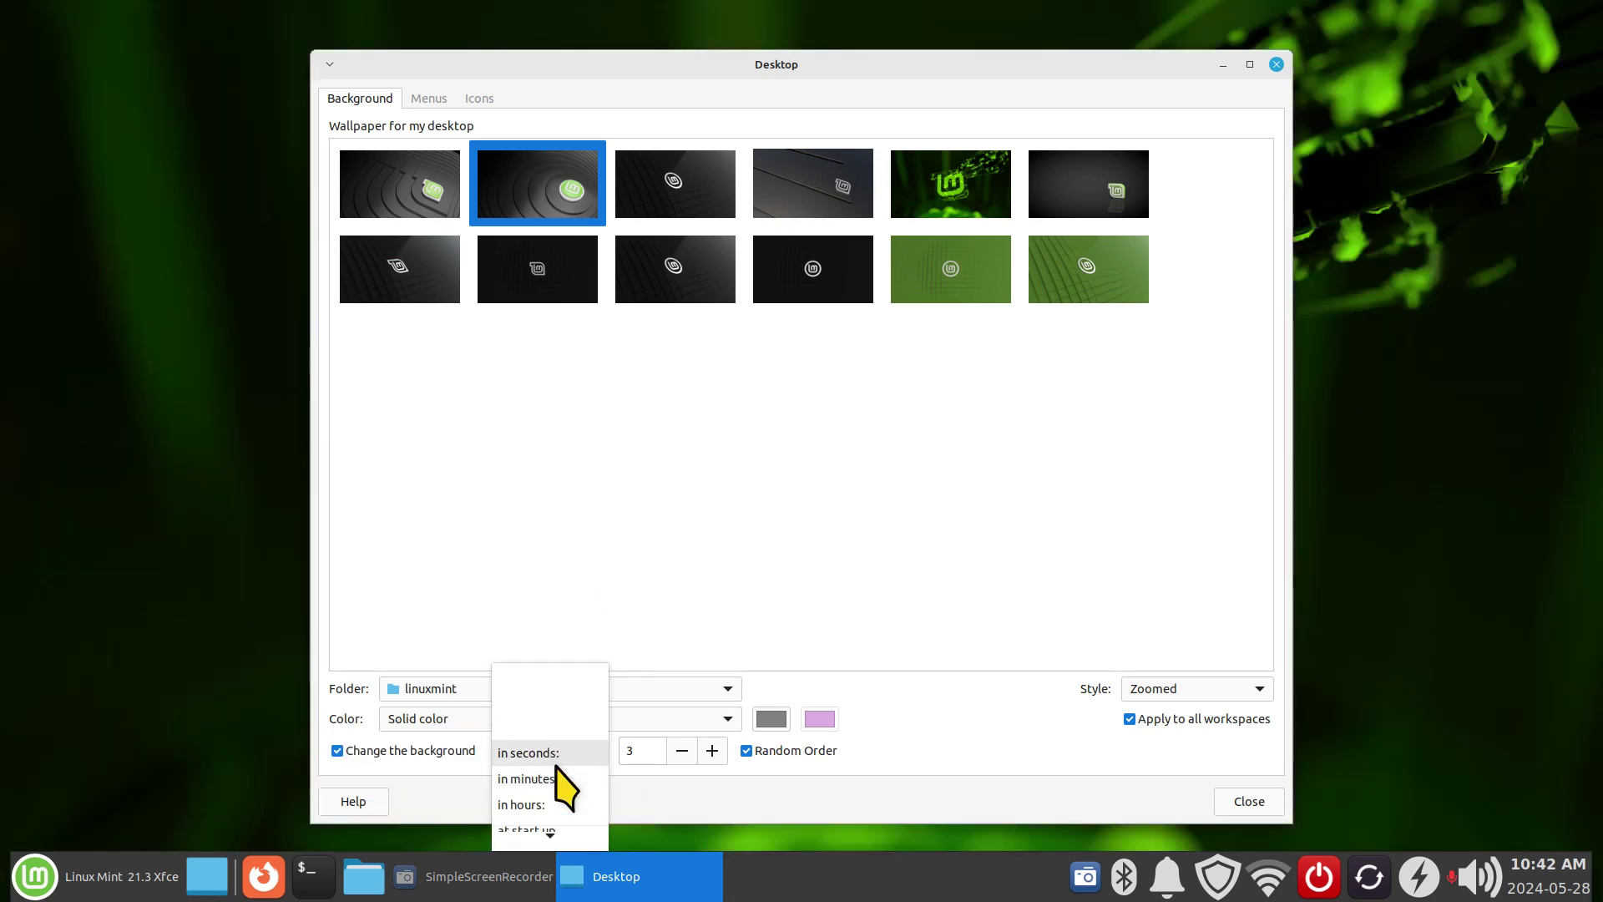
{"action": "left_click", "coordinate": [558, 778]}
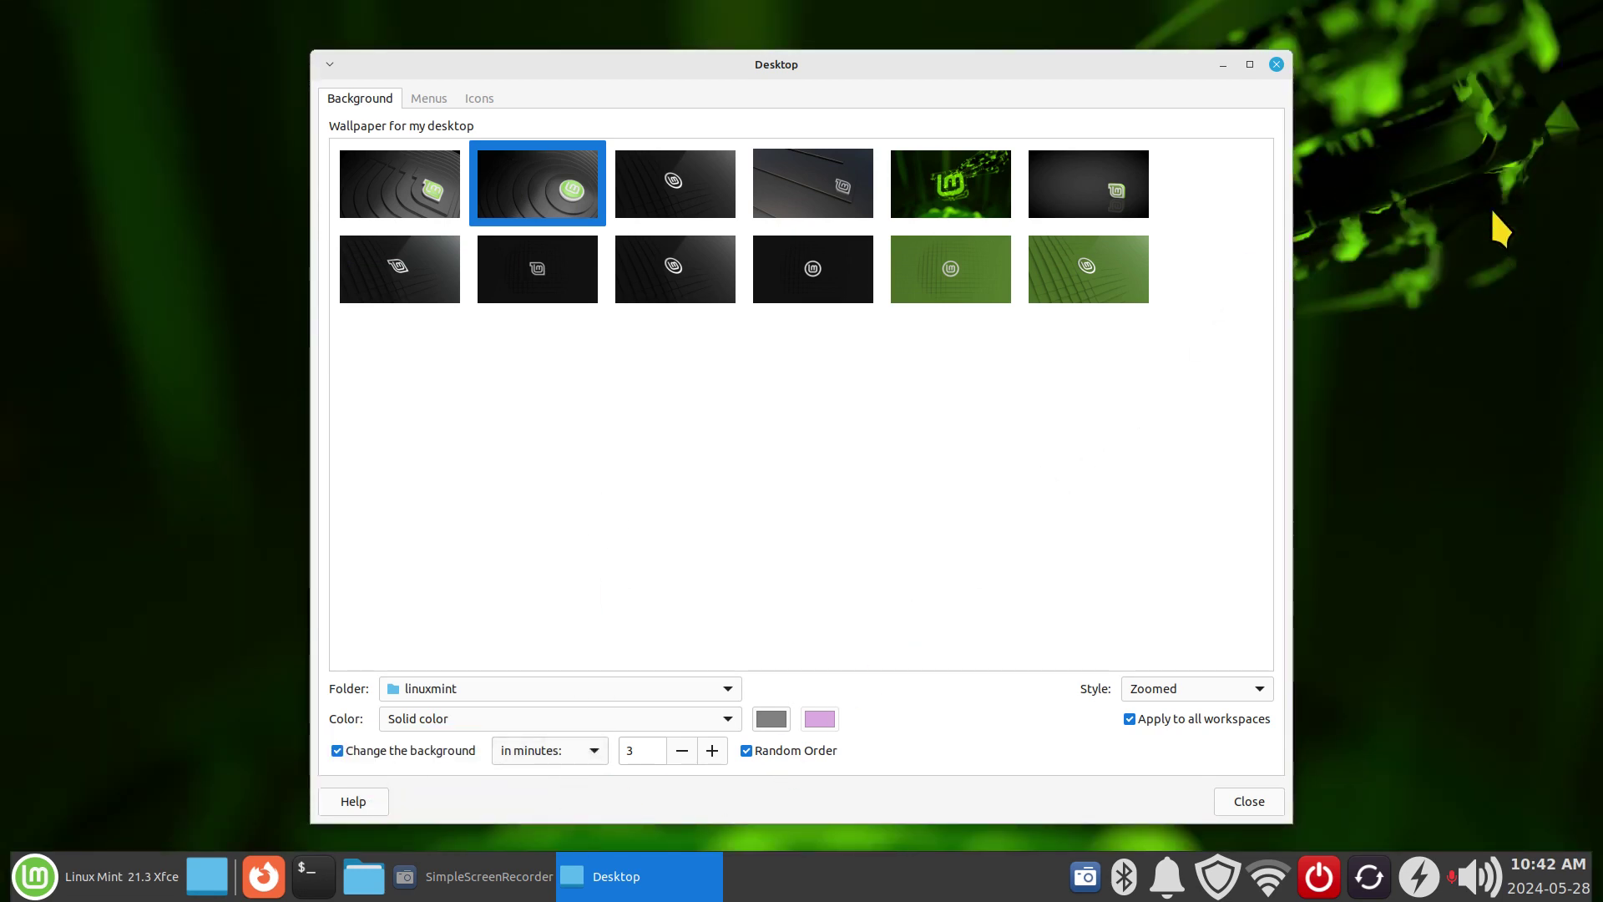
{"action": "left_click_drag", "start_coordinate": [1102, 64], "coordinate": [1101, 127]}
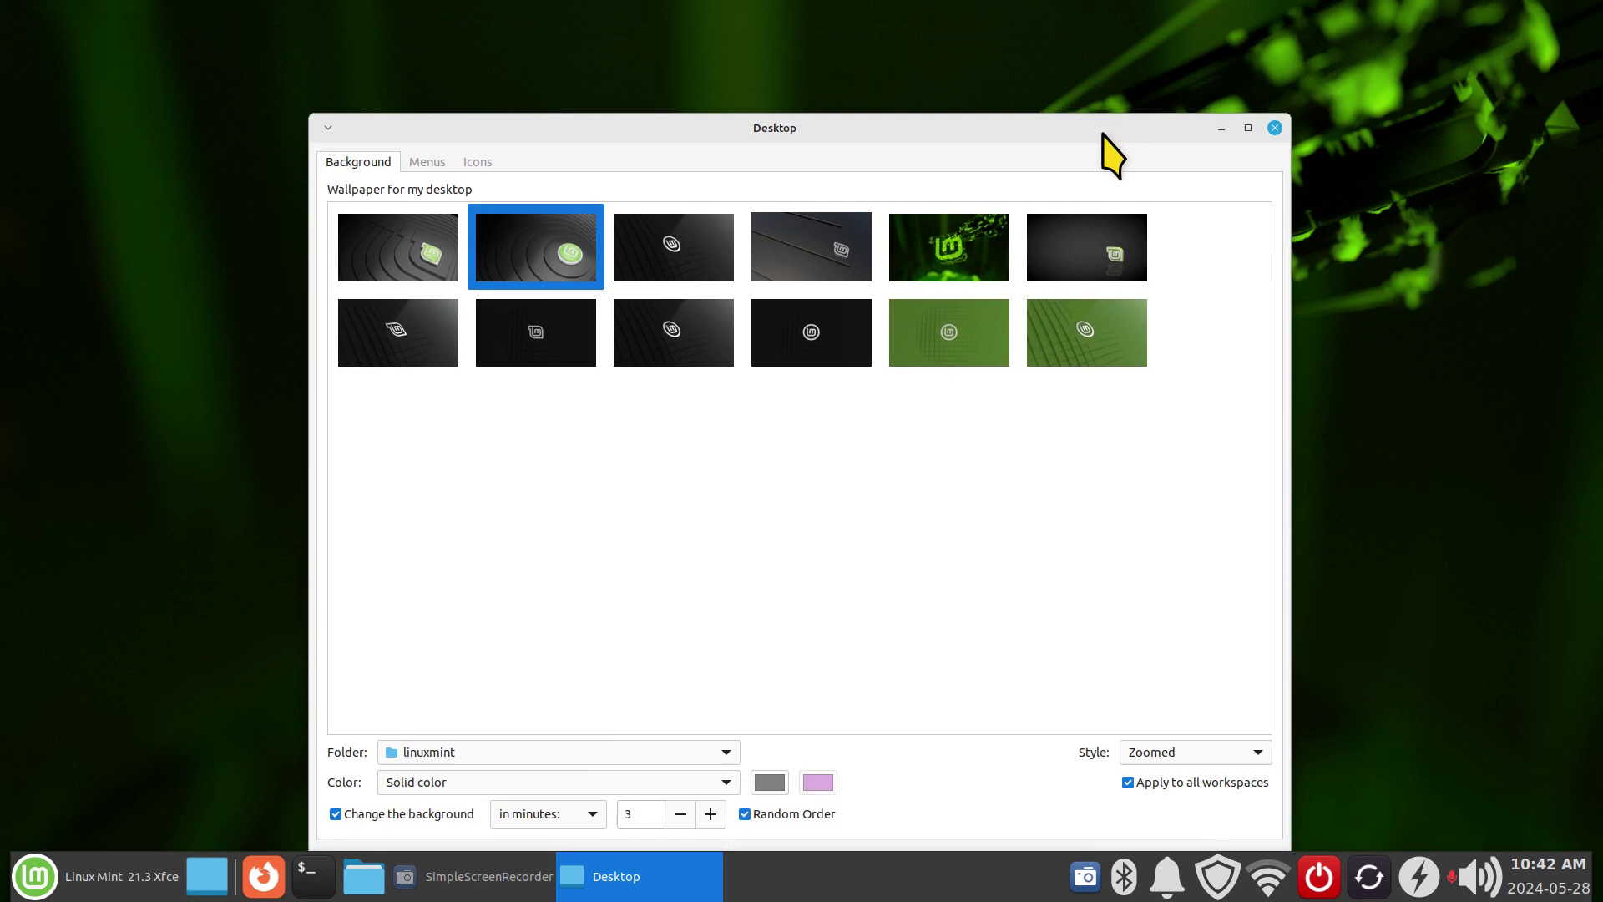
{"action": "left_click_drag", "start_coordinate": [965, 127], "coordinate": [951, 64]}
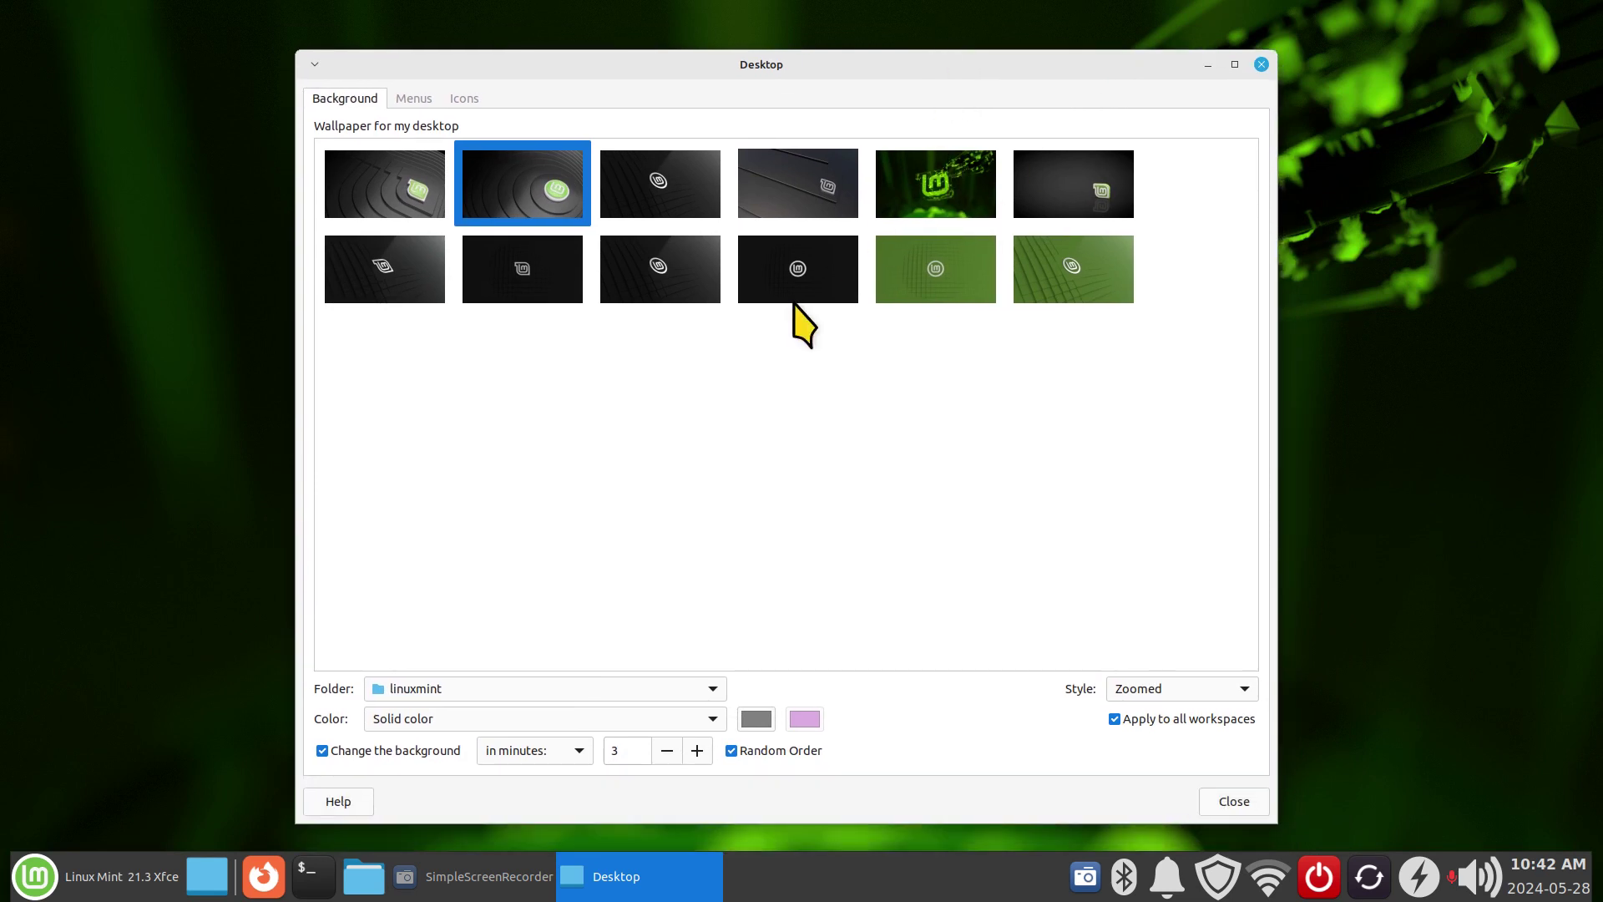
Turn off automatic background changing and set the green textured Mint image as wallpaper.
{"action": "left_click", "coordinate": [827, 292]}
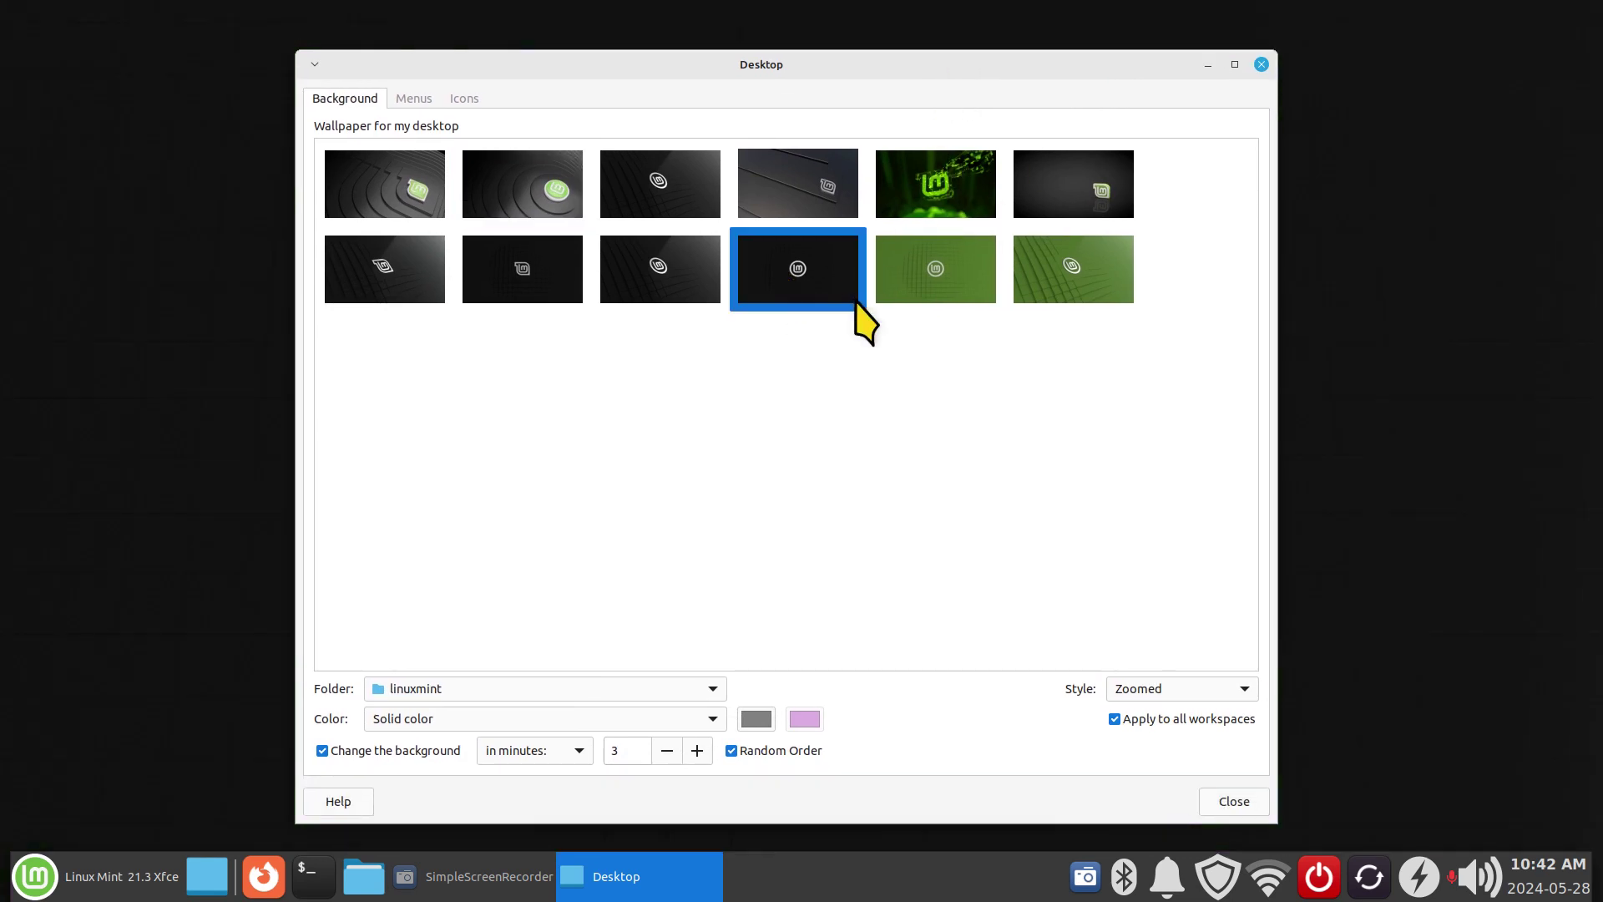
{"action": "left_click", "coordinate": [321, 751]}
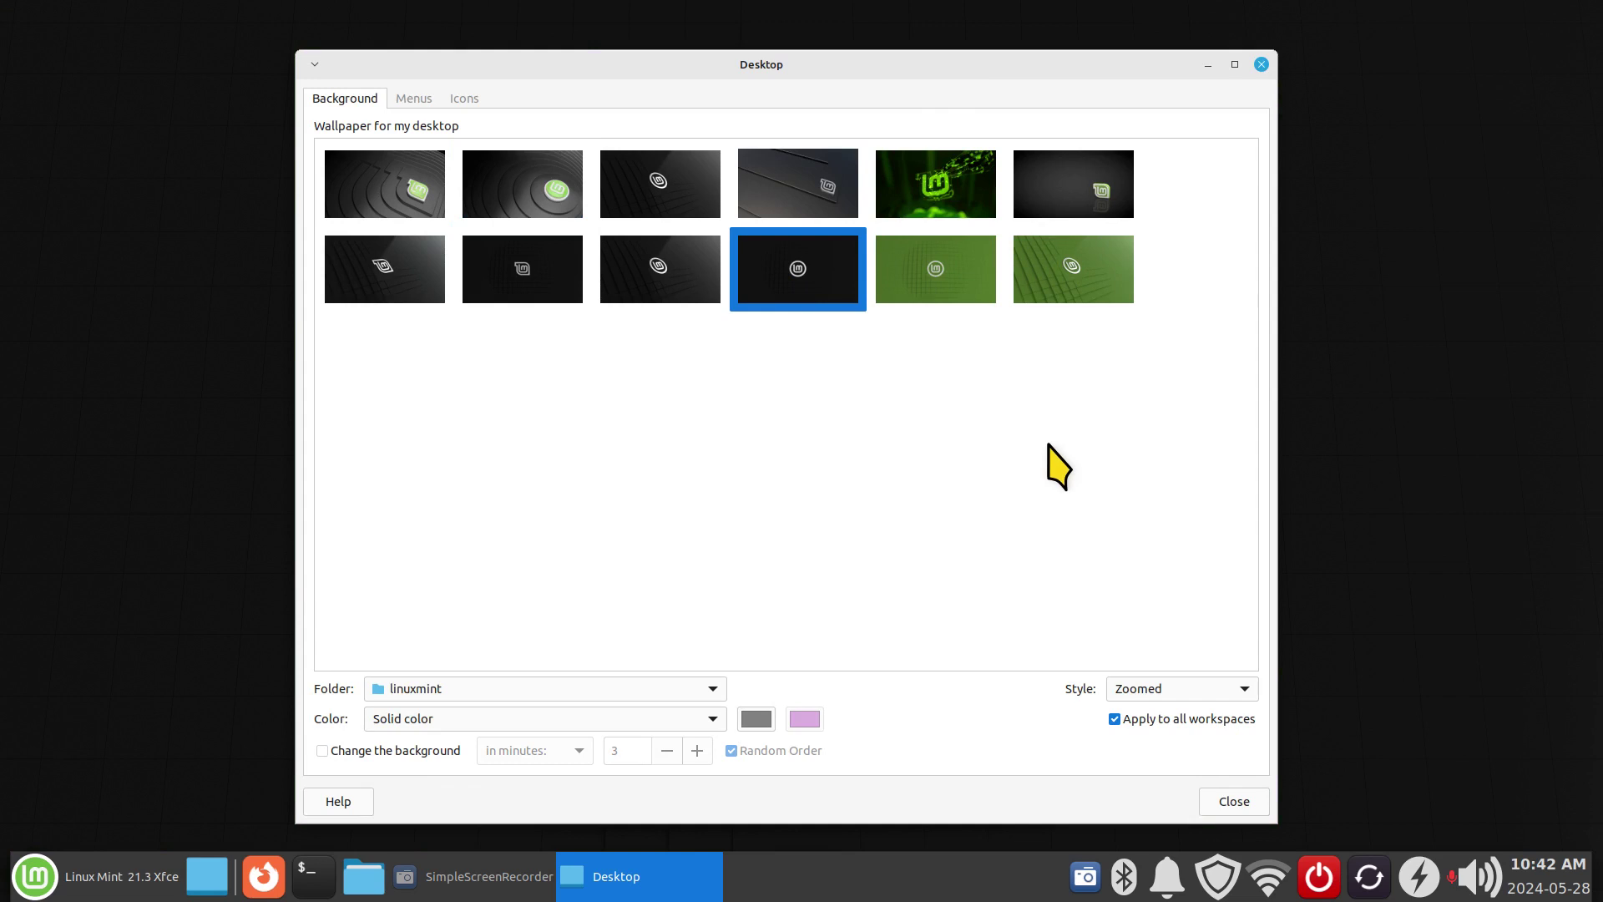
{"action": "left_click", "coordinate": [961, 284]}
{"action": "left_click", "coordinate": [1052, 281]}
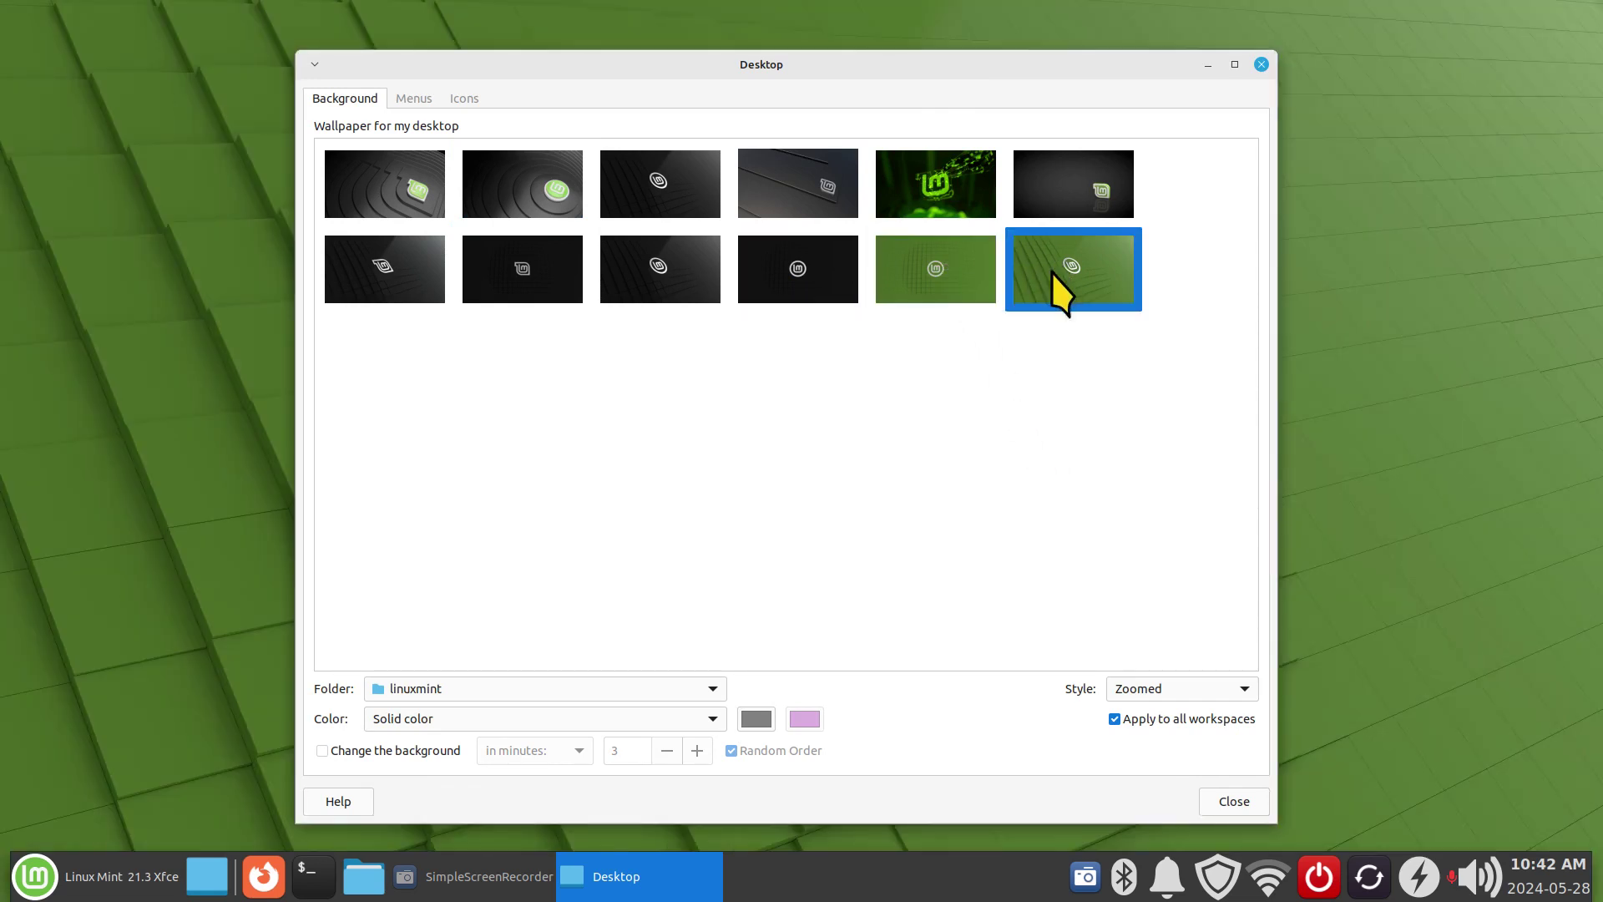
{"action": "left_click", "coordinate": [394, 688]}
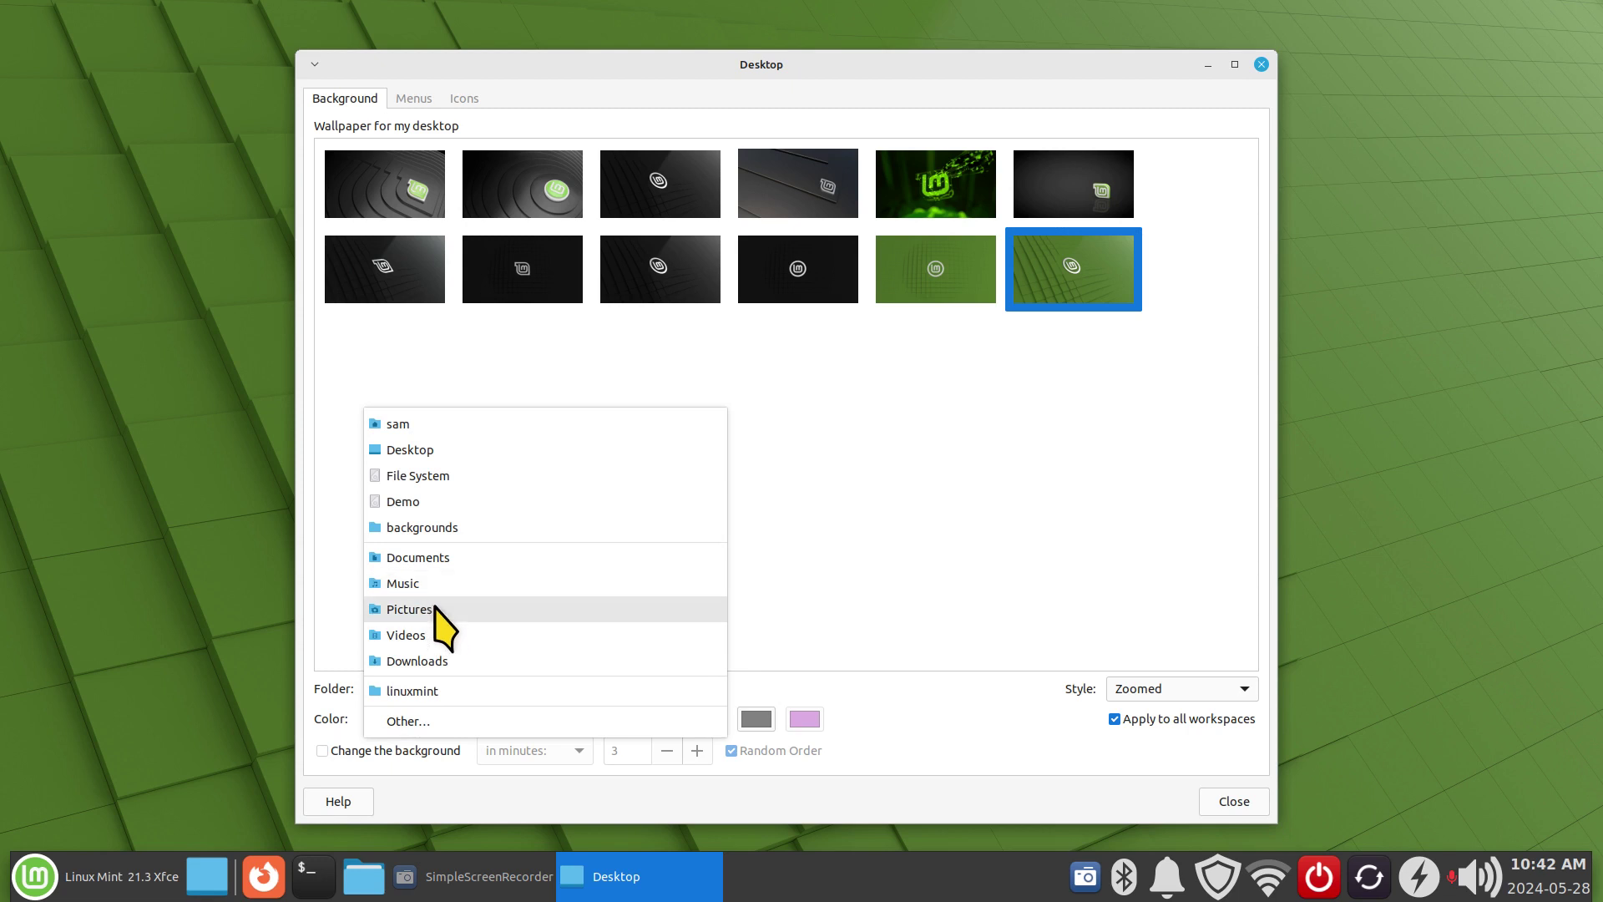
{"action": "left_click", "coordinate": [921, 517]}
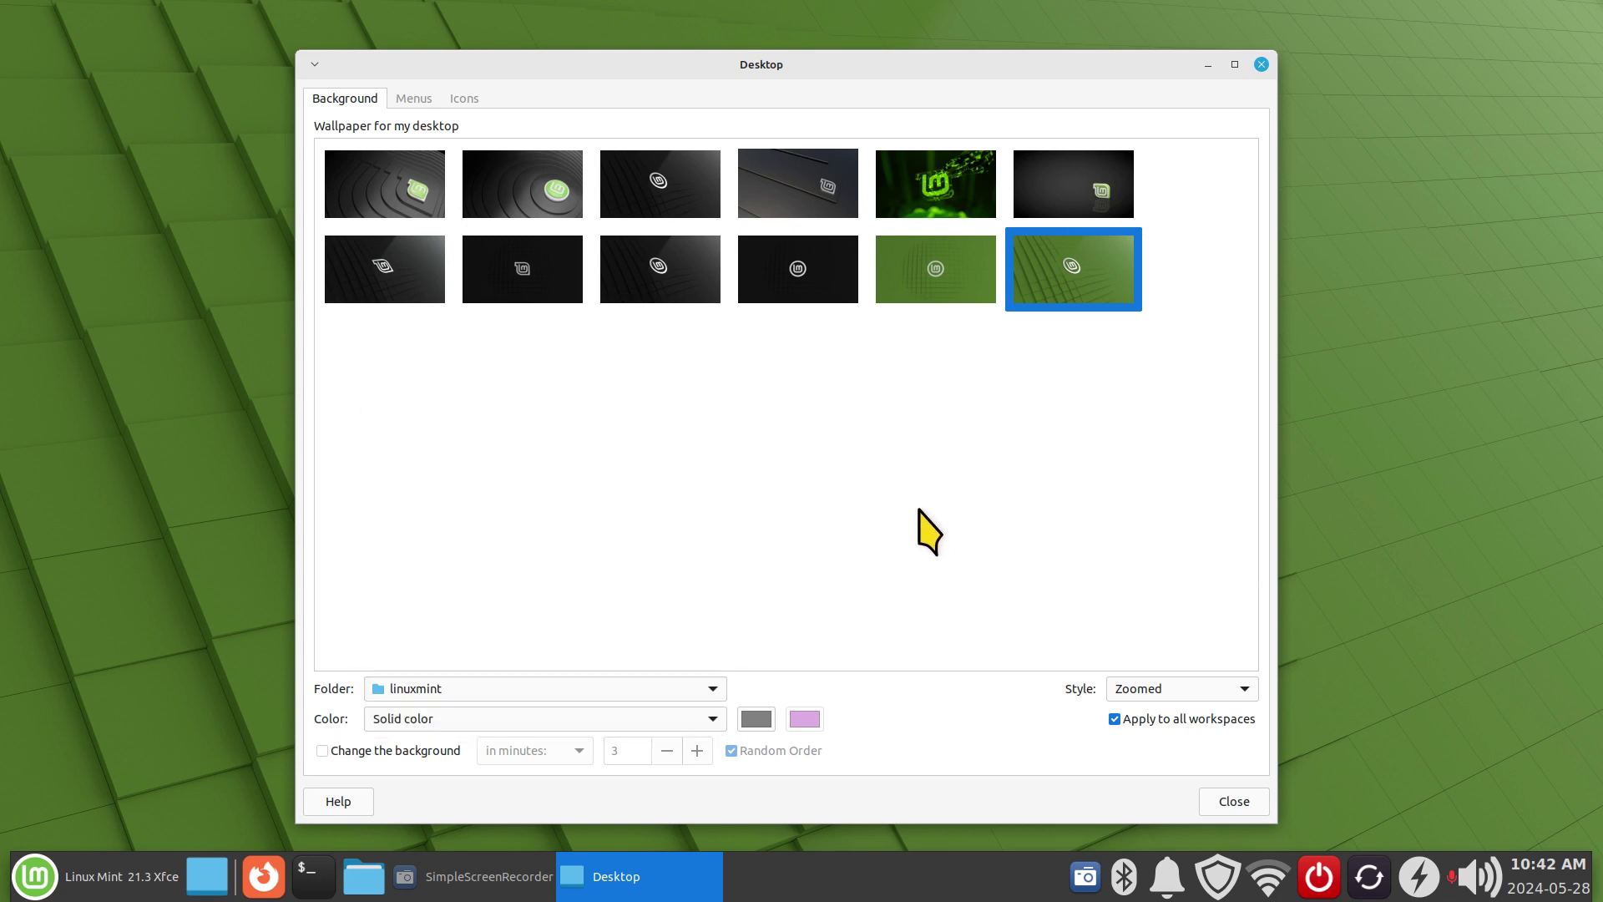
{"action": "left_click", "coordinate": [363, 876]}
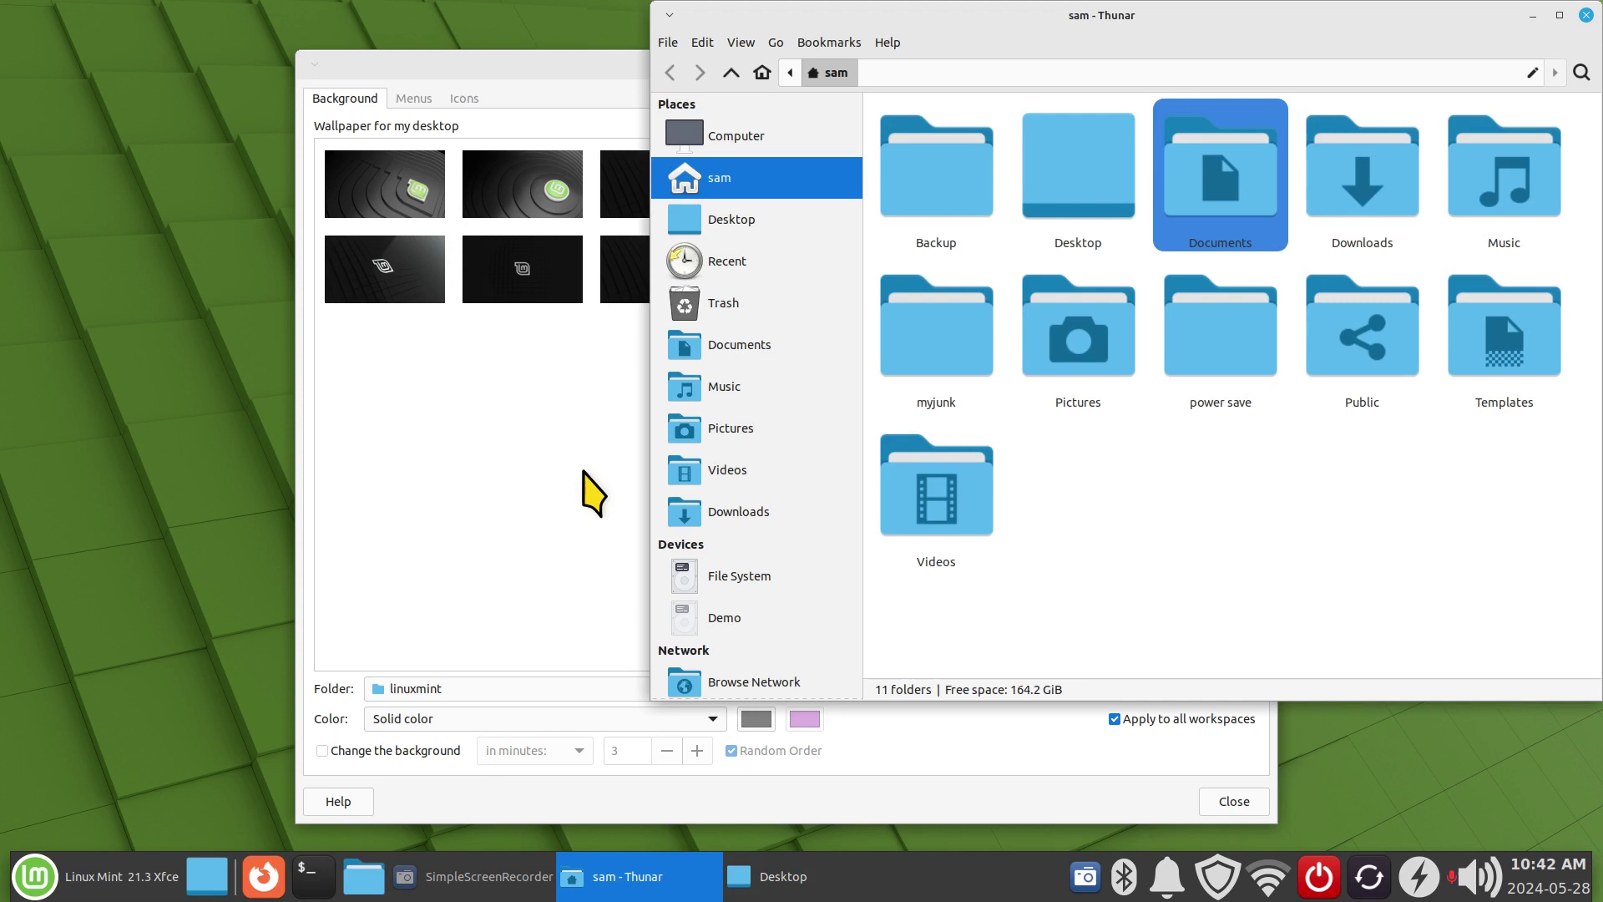
{"action": "left_click_drag", "start_coordinate": [1049, 21], "coordinate": [613, 116]}
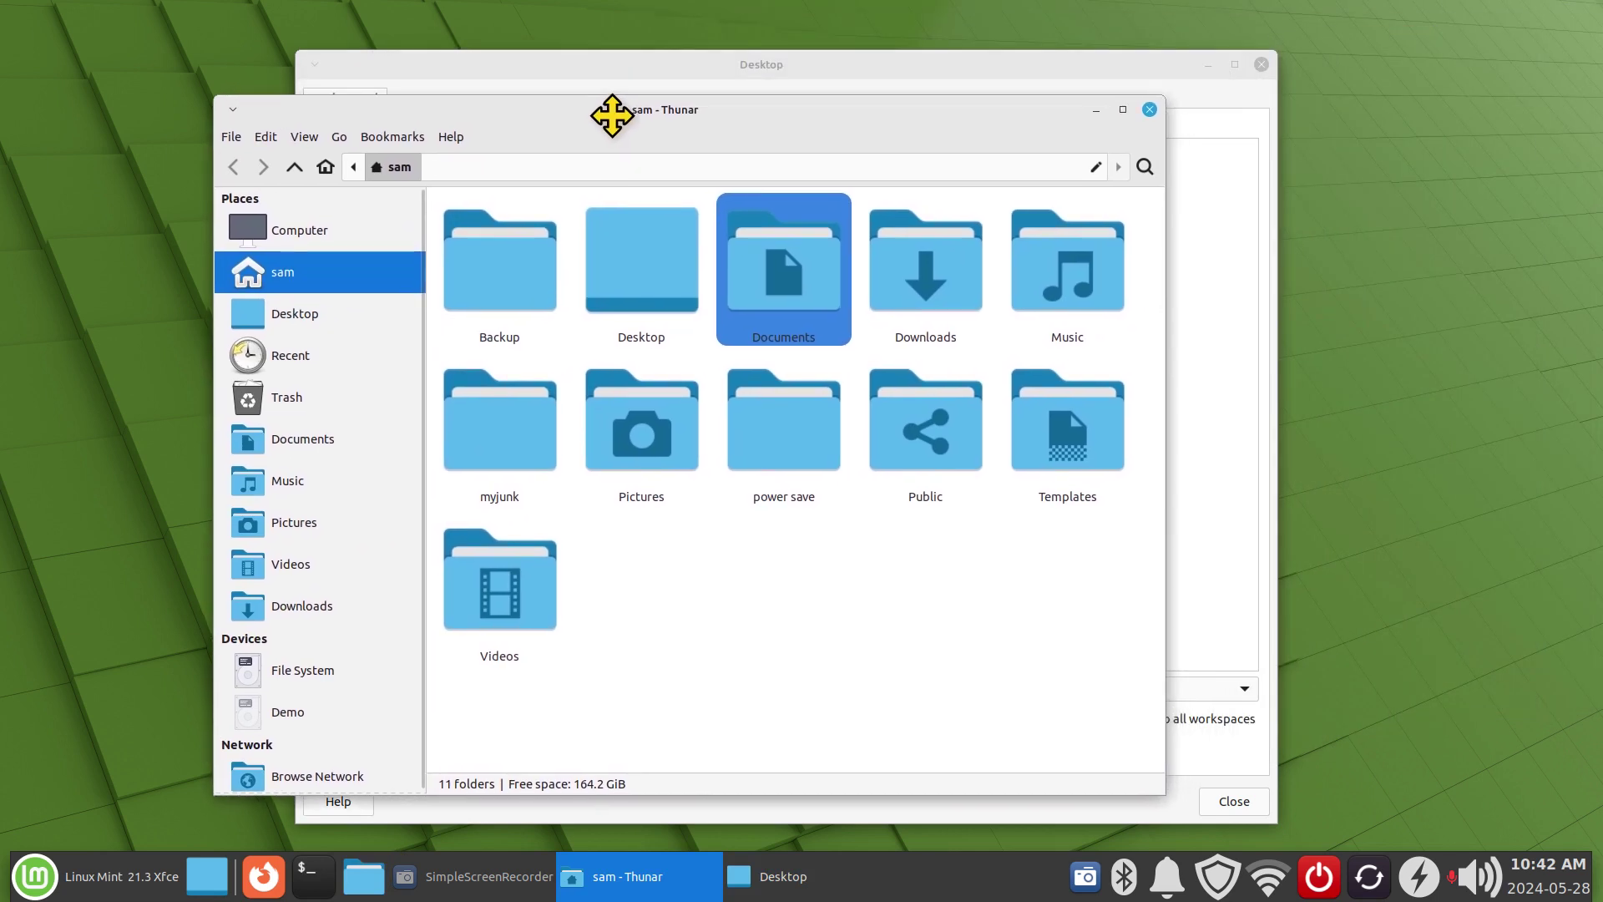
{"action": "left_click", "coordinate": [299, 528]}
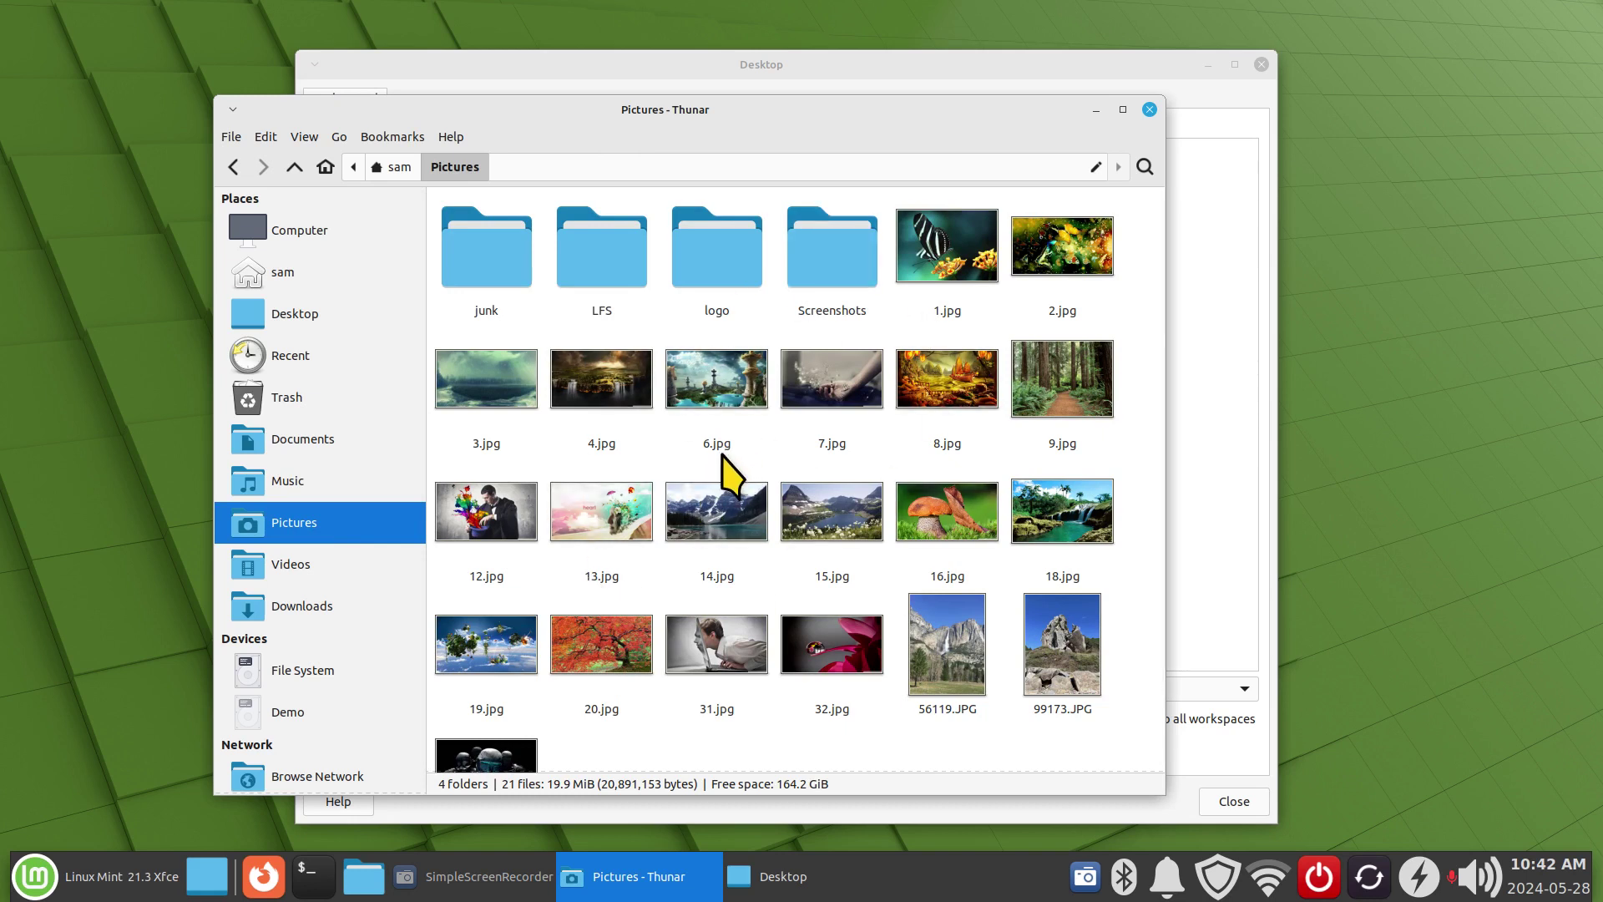
{"action": "left_click", "coordinate": [282, 275]}
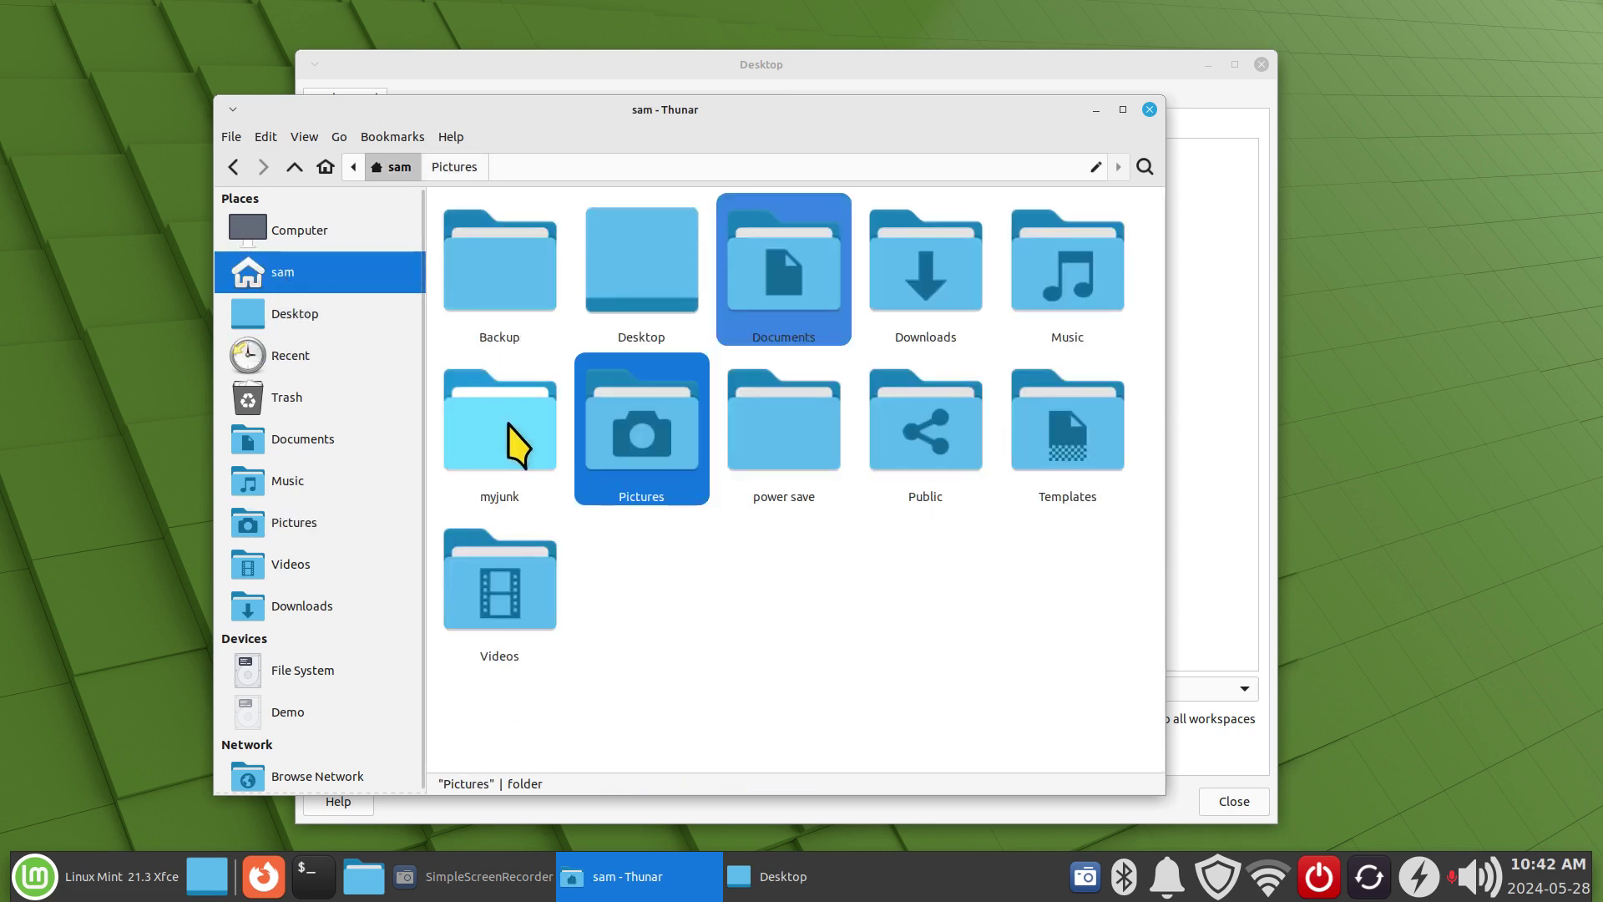
{"action": "right_click", "coordinate": [673, 590]}
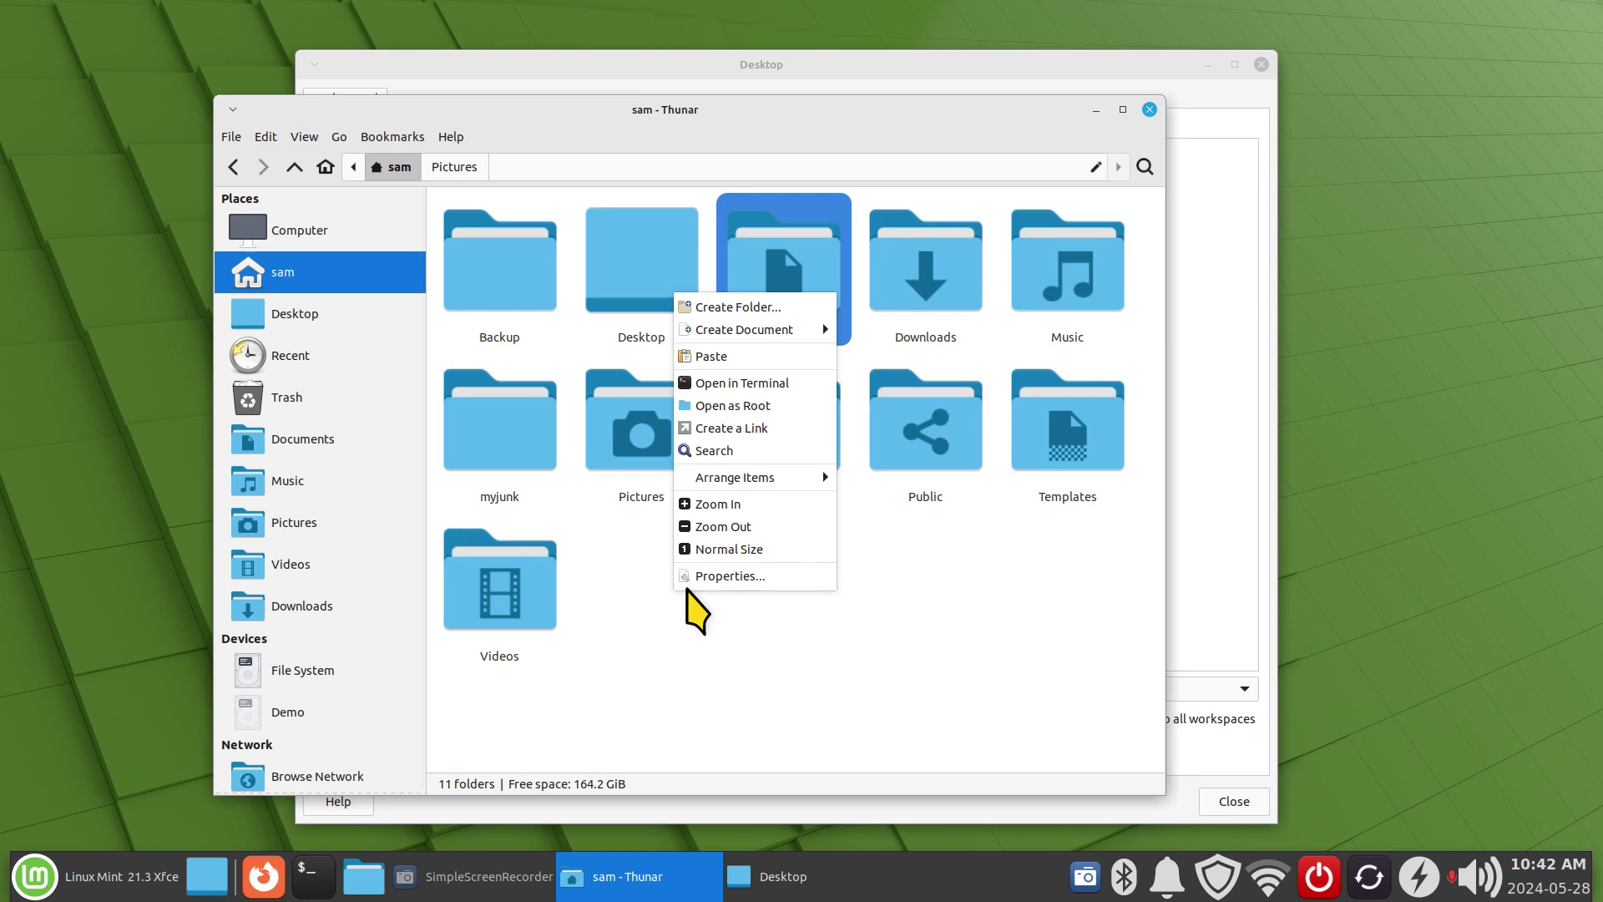
{"action": "key", "text": "Escape"}
{"action": "double_click", "coordinate": [512, 444]}
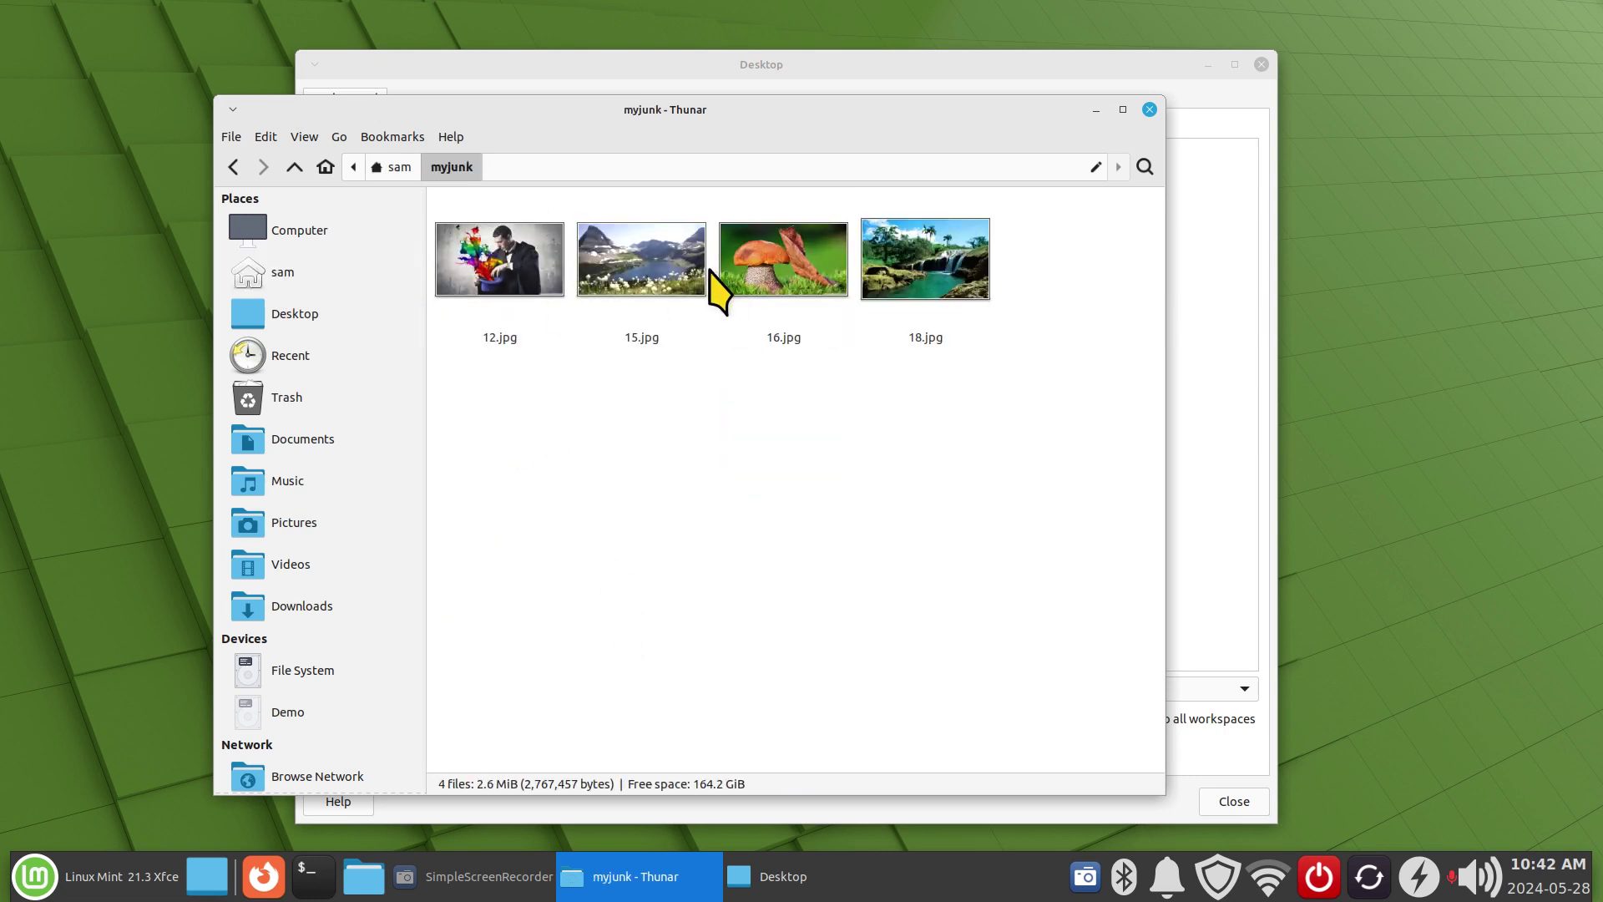
{"action": "left_click", "coordinate": [1150, 110]}
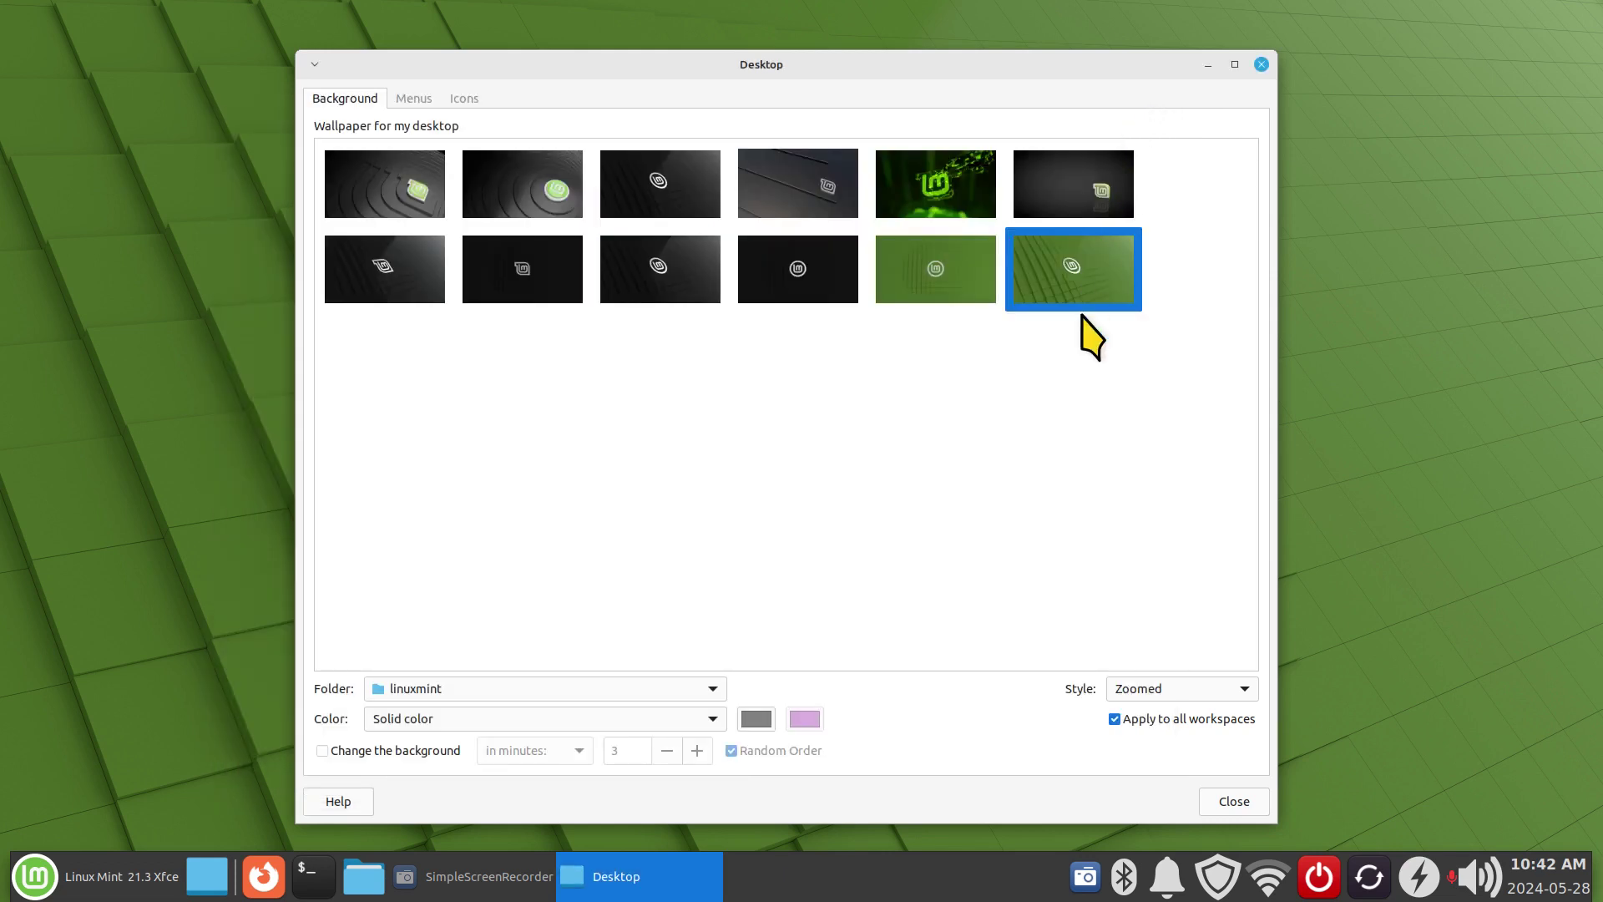
Look at the wallpaper folder list without changing it, then open a file manager window.
{"action": "left_click", "coordinate": [452, 688]}
{"action": "left_click", "coordinate": [138, 748]}
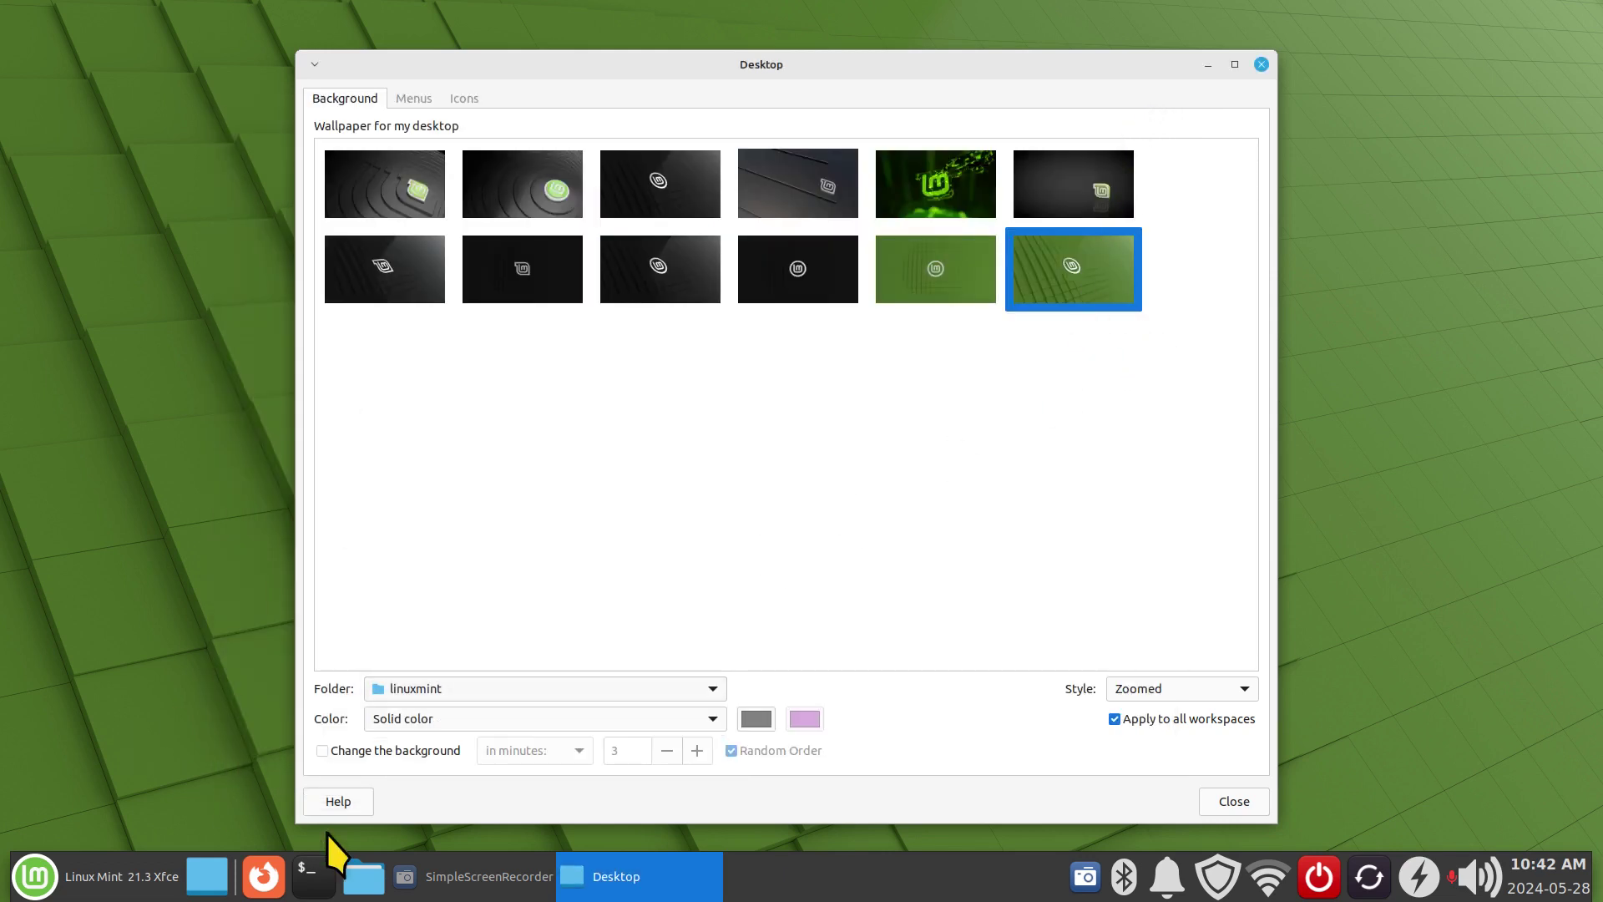
{"action": "left_click", "coordinate": [374, 873]}
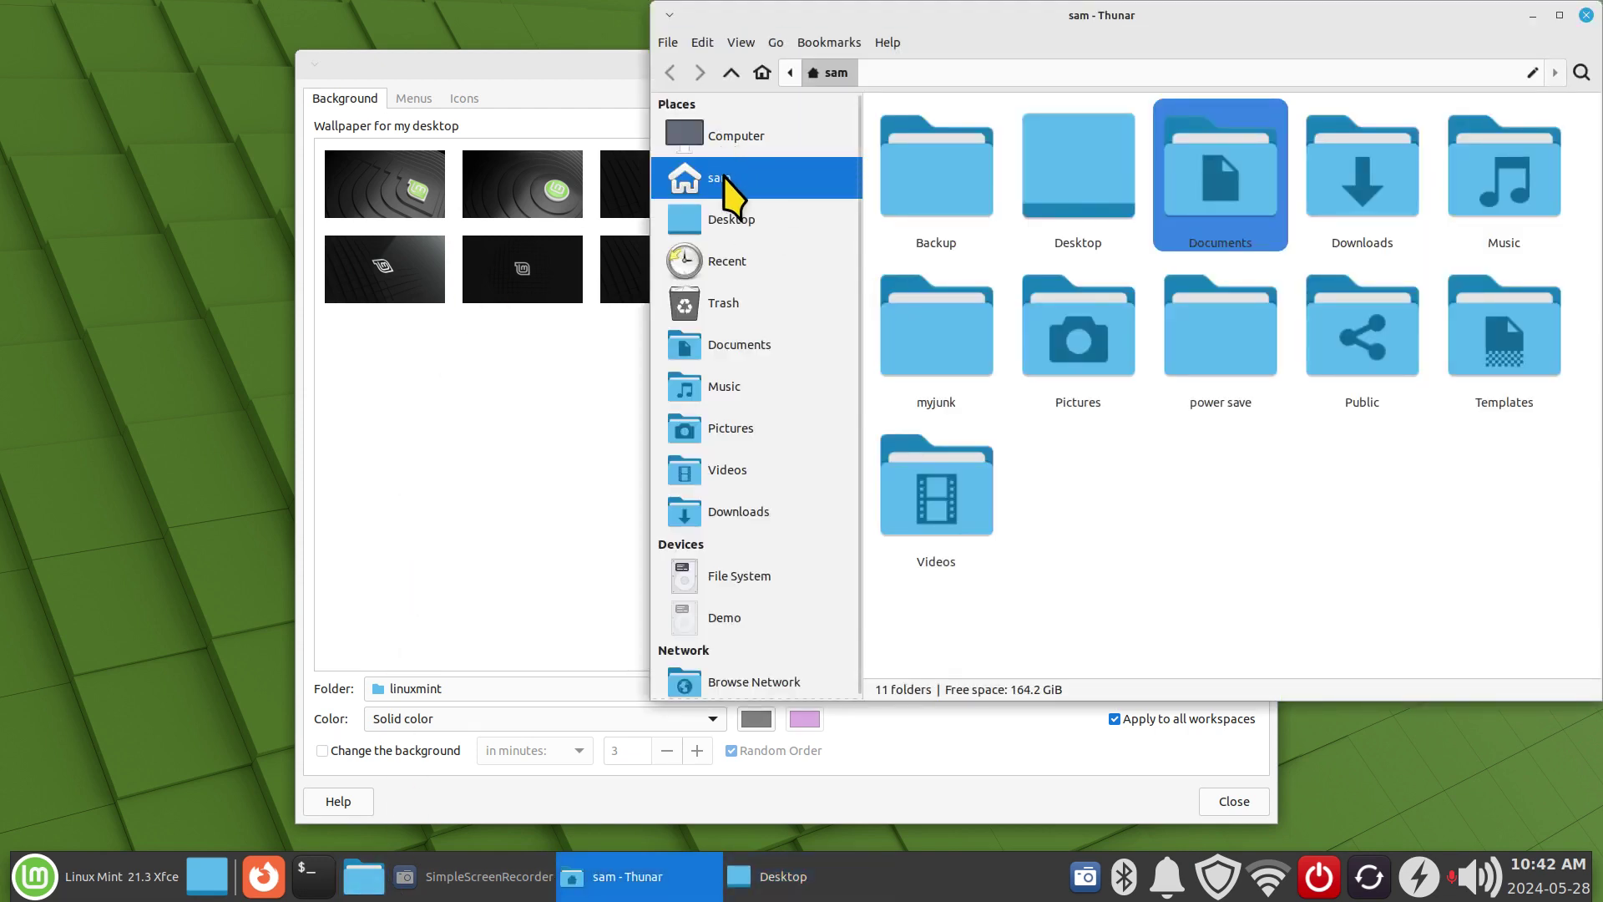
{"action": "left_click_drag", "start_coordinate": [1381, 29], "coordinate": [1029, 57]}
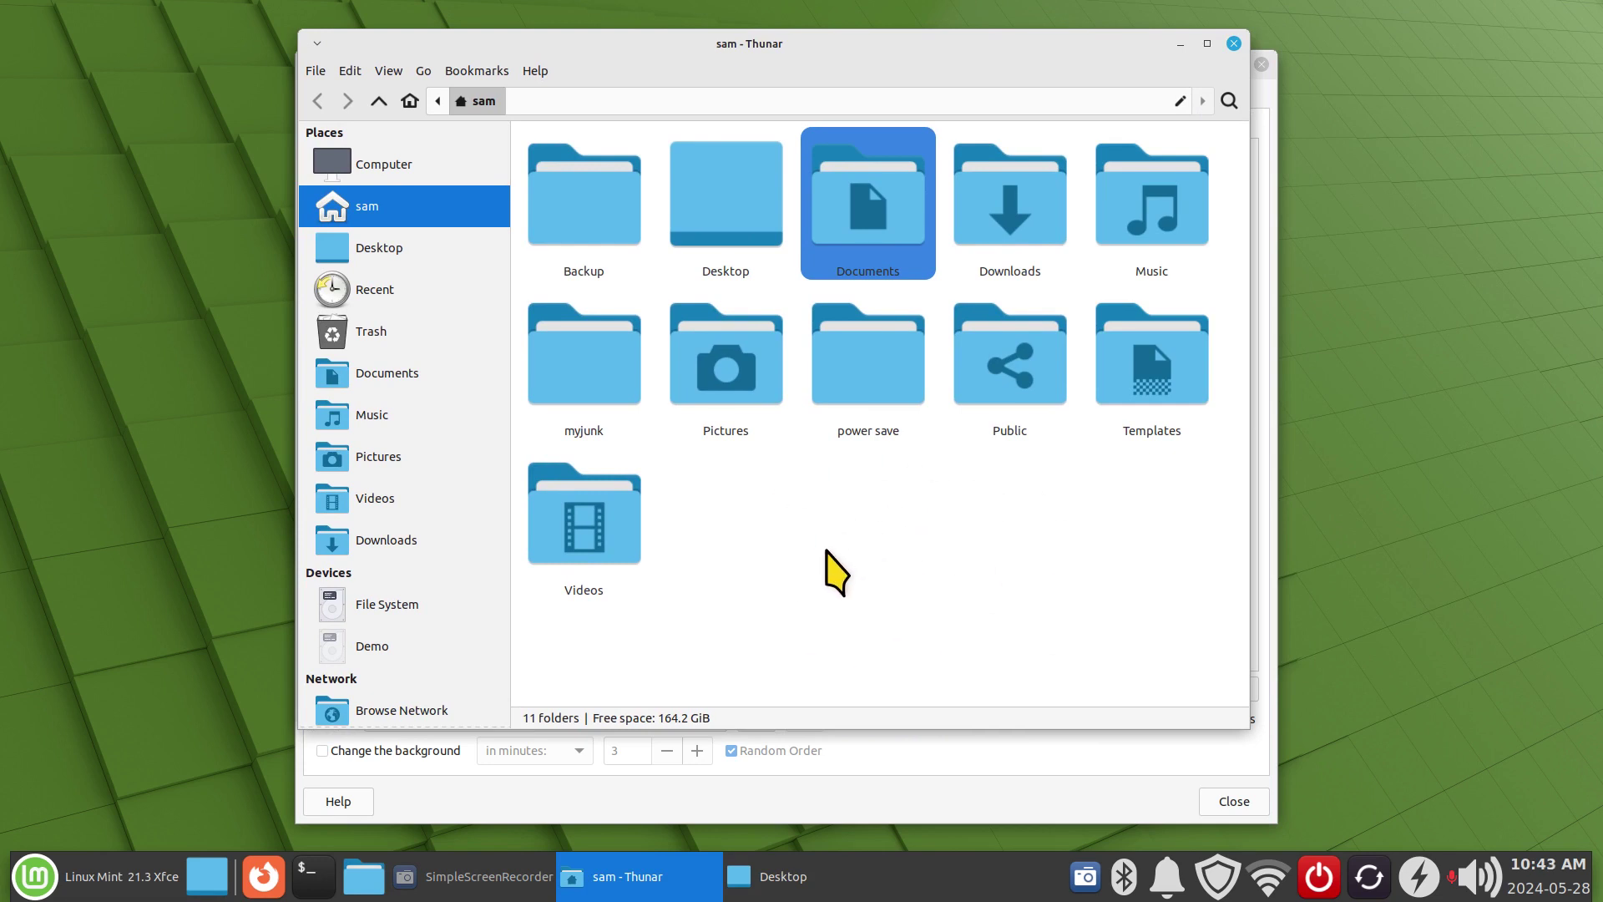
Close the file manager and set the wallpaper folder to the home folder.
{"action": "left_click", "coordinate": [33, 875]}
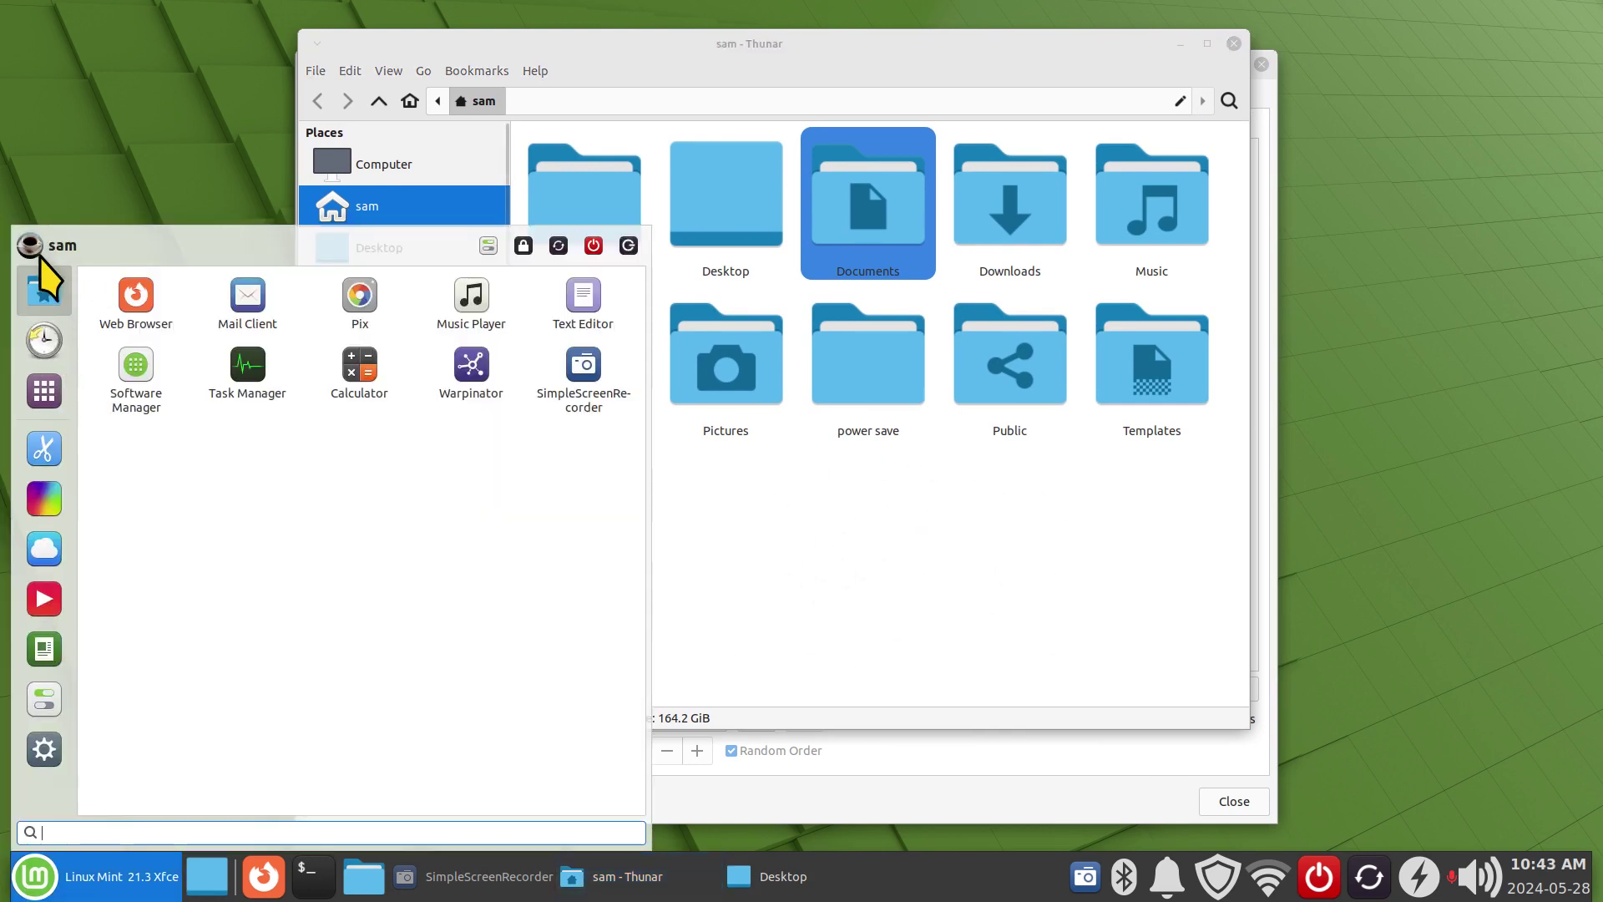
{"action": "left_click", "coordinate": [1072, 516]}
{"action": "left_click", "coordinate": [1233, 44]}
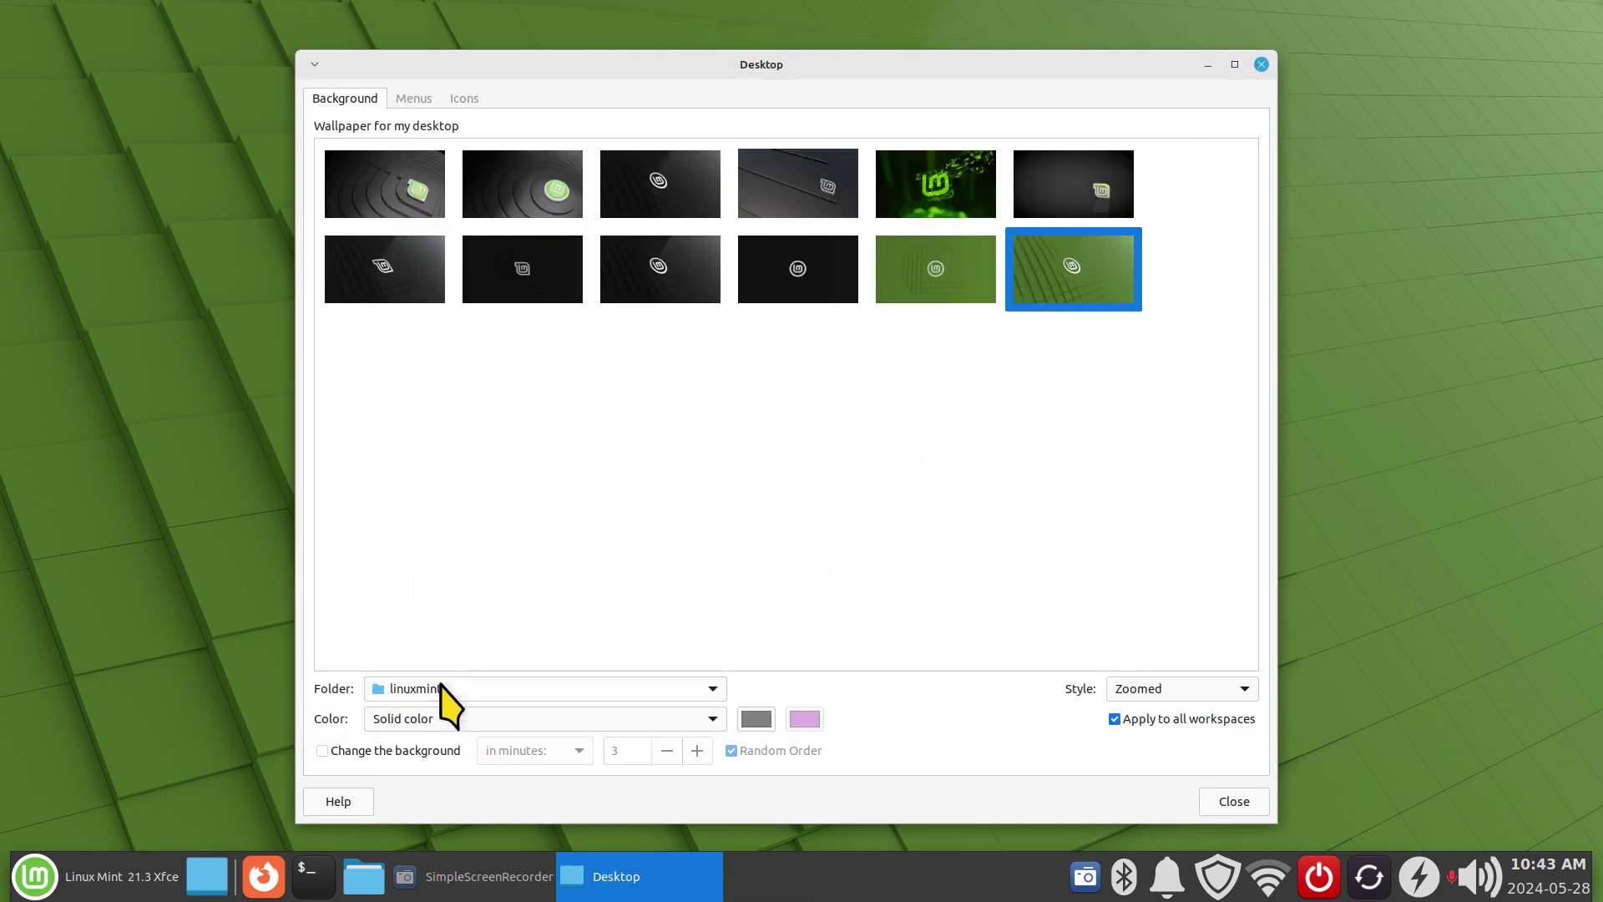
{"action": "left_click", "coordinate": [444, 689]}
{"action": "left_click", "coordinate": [431, 426]}
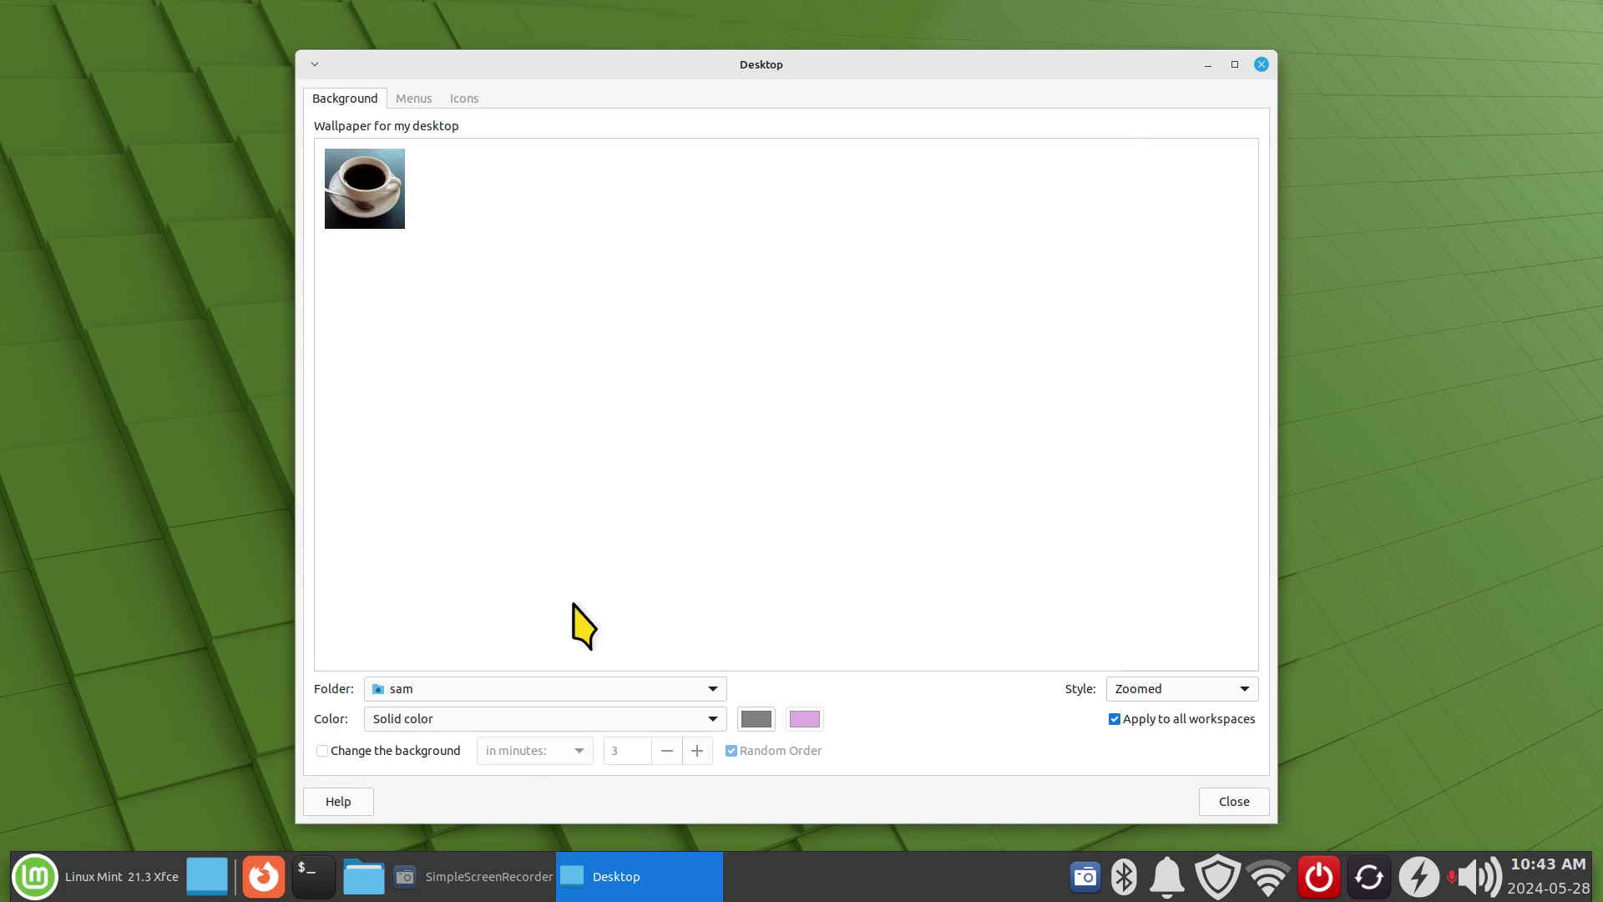
Launch the Mugshot user details editor from the applications menu's Settings category.
{"action": "left_click", "coordinate": [33, 875]}
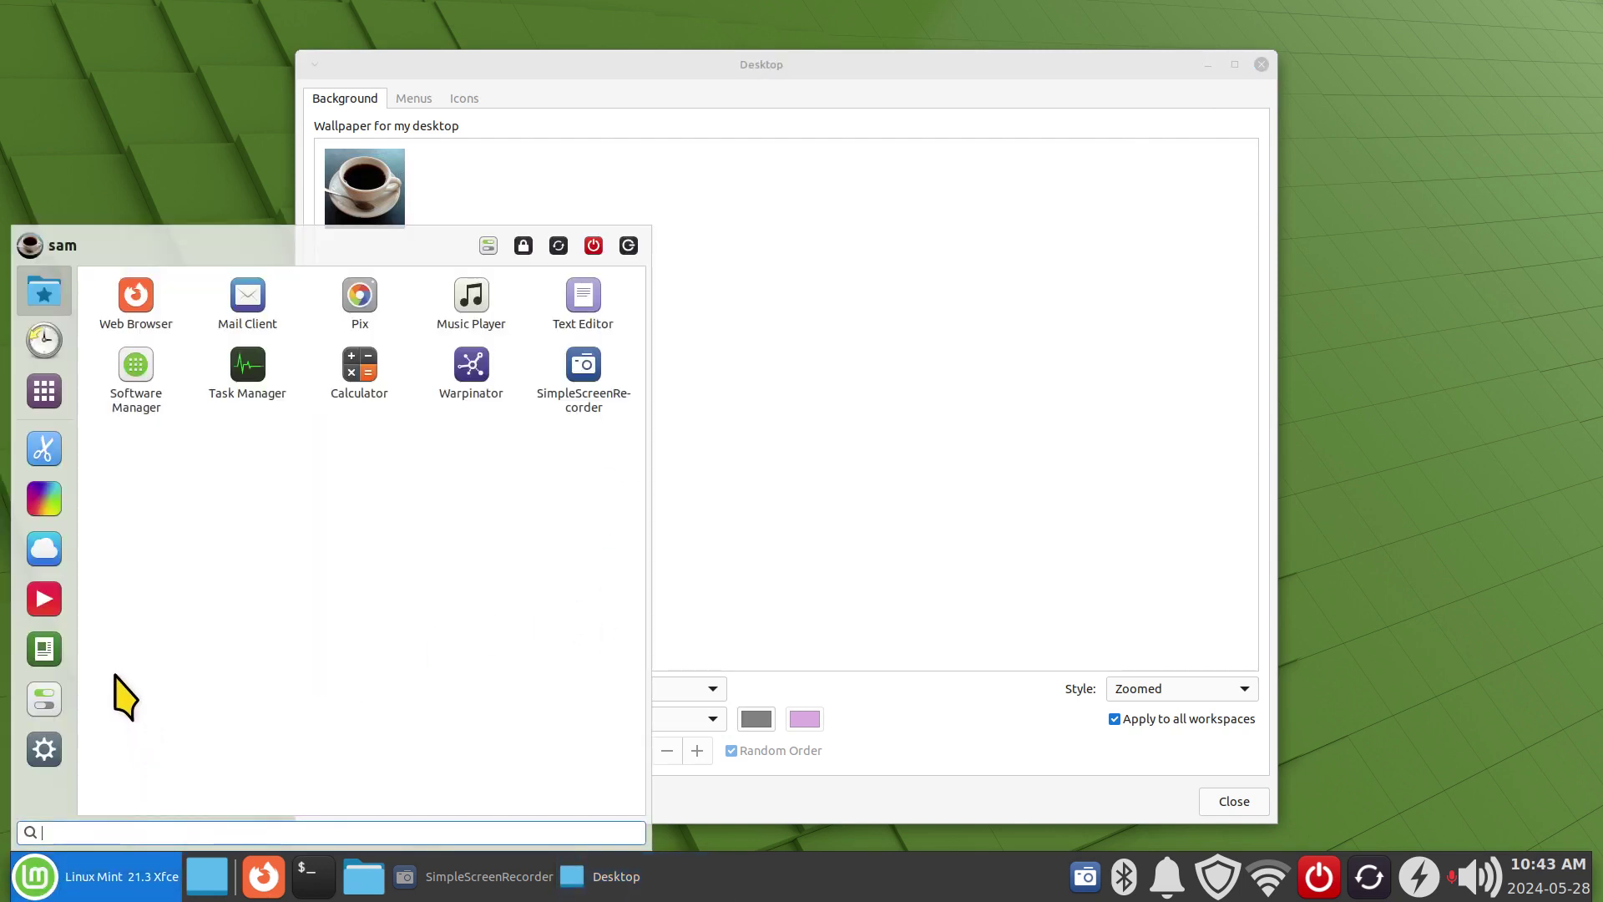
{"action": "left_click", "coordinate": [45, 699]}
{"action": "left_click", "coordinate": [134, 334]}
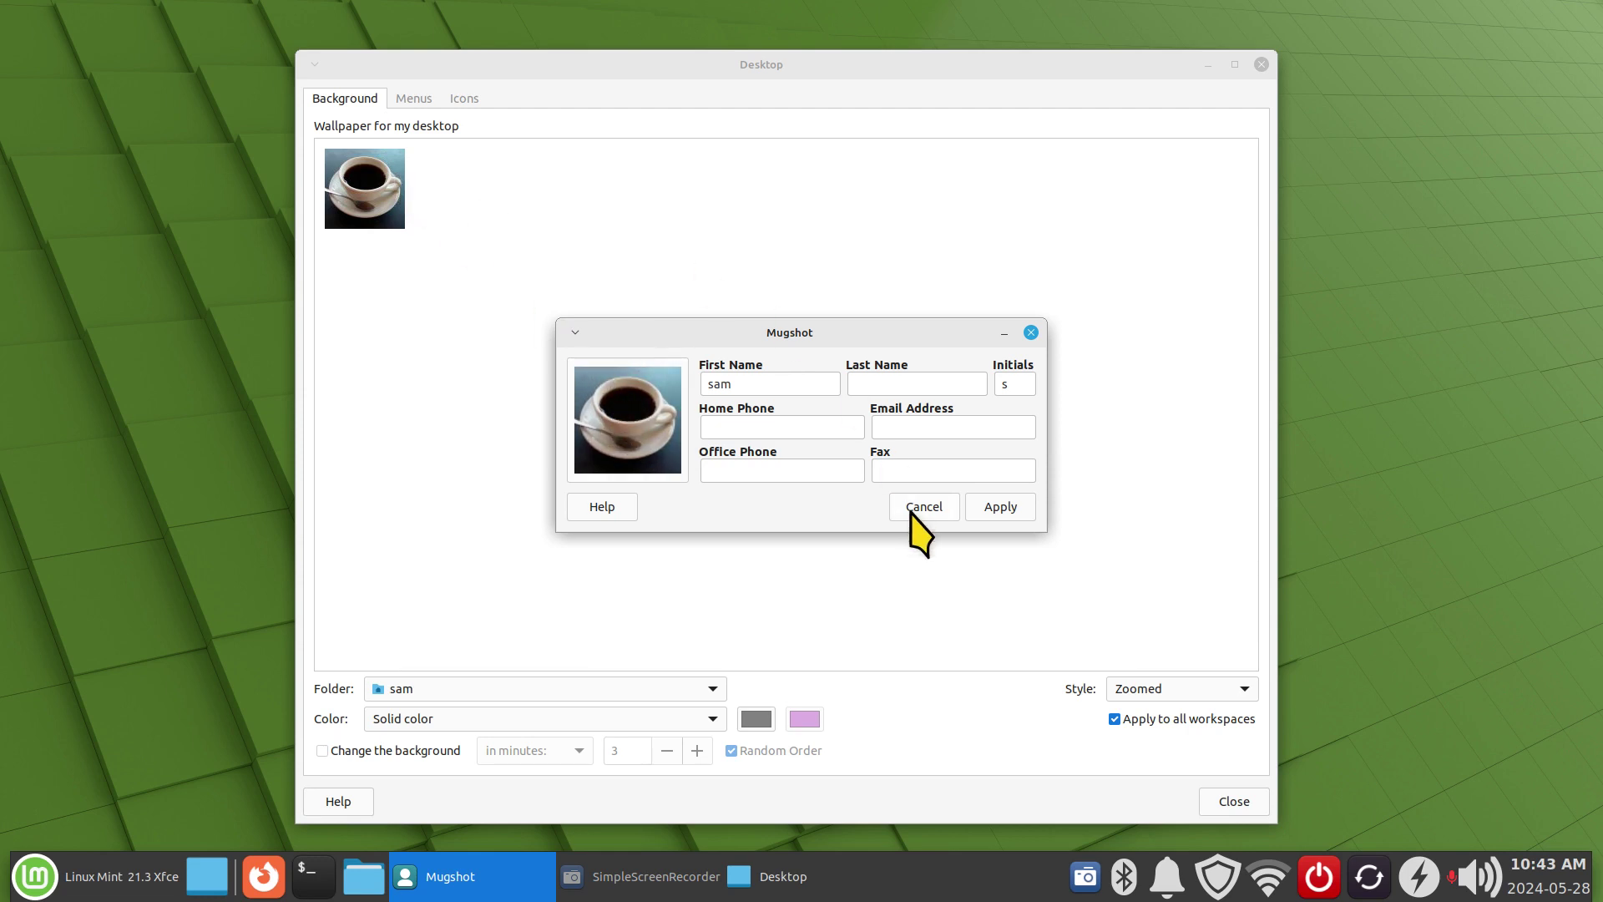
Open Mugshot's stock photo chooser, close it without picking, and cancel the profile editor.
{"action": "left_click", "coordinate": [635, 422]}
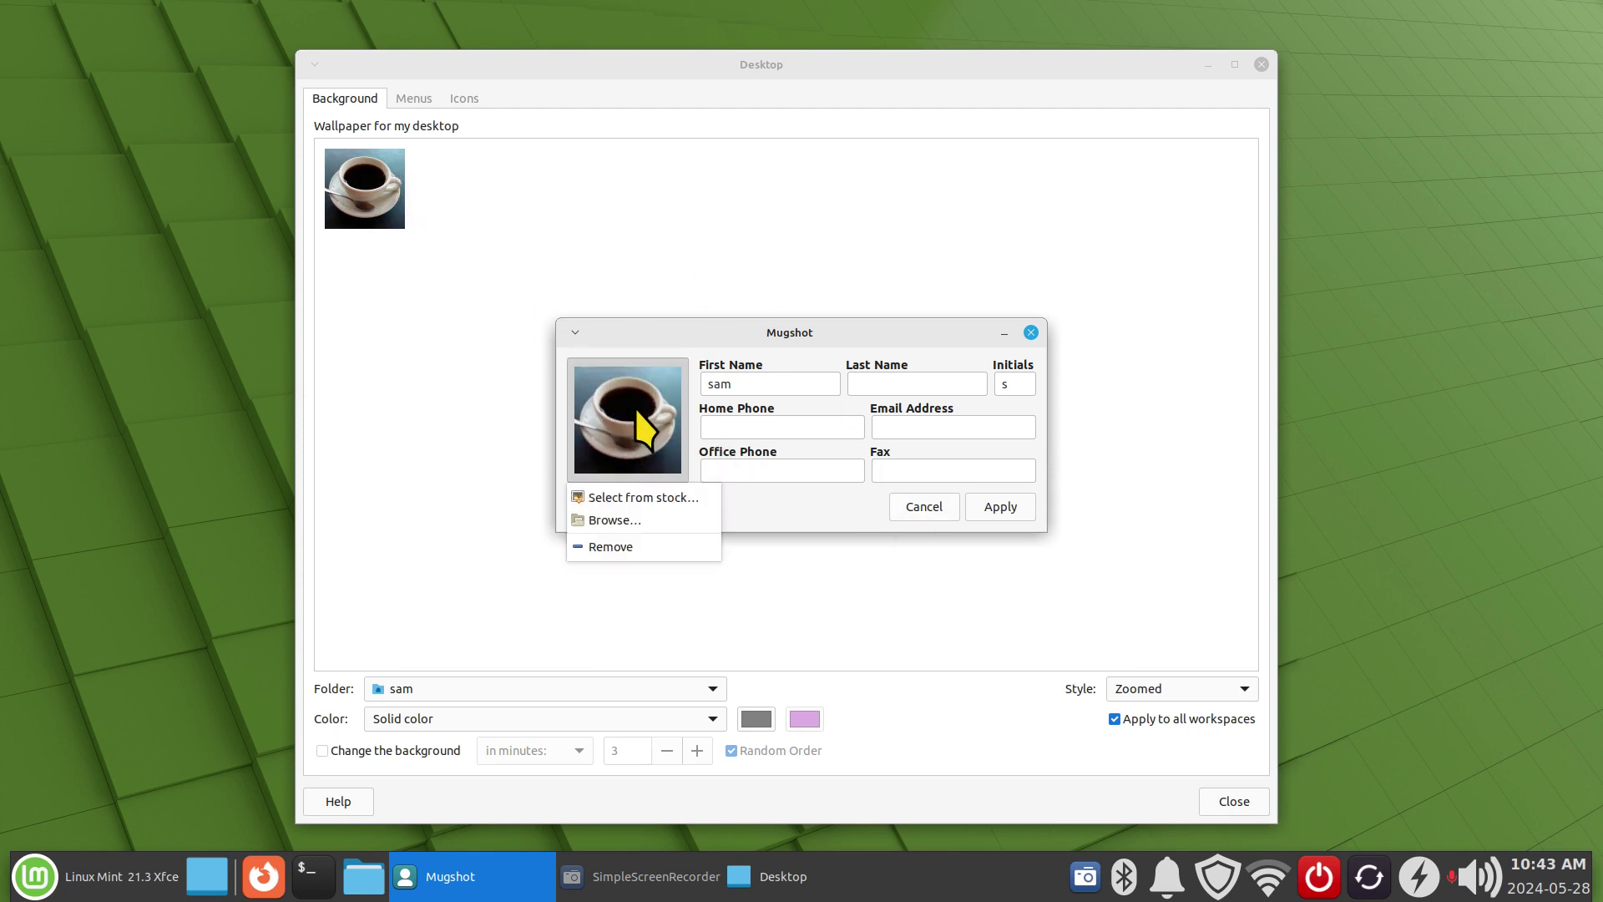
{"action": "left_click", "coordinate": [668, 500]}
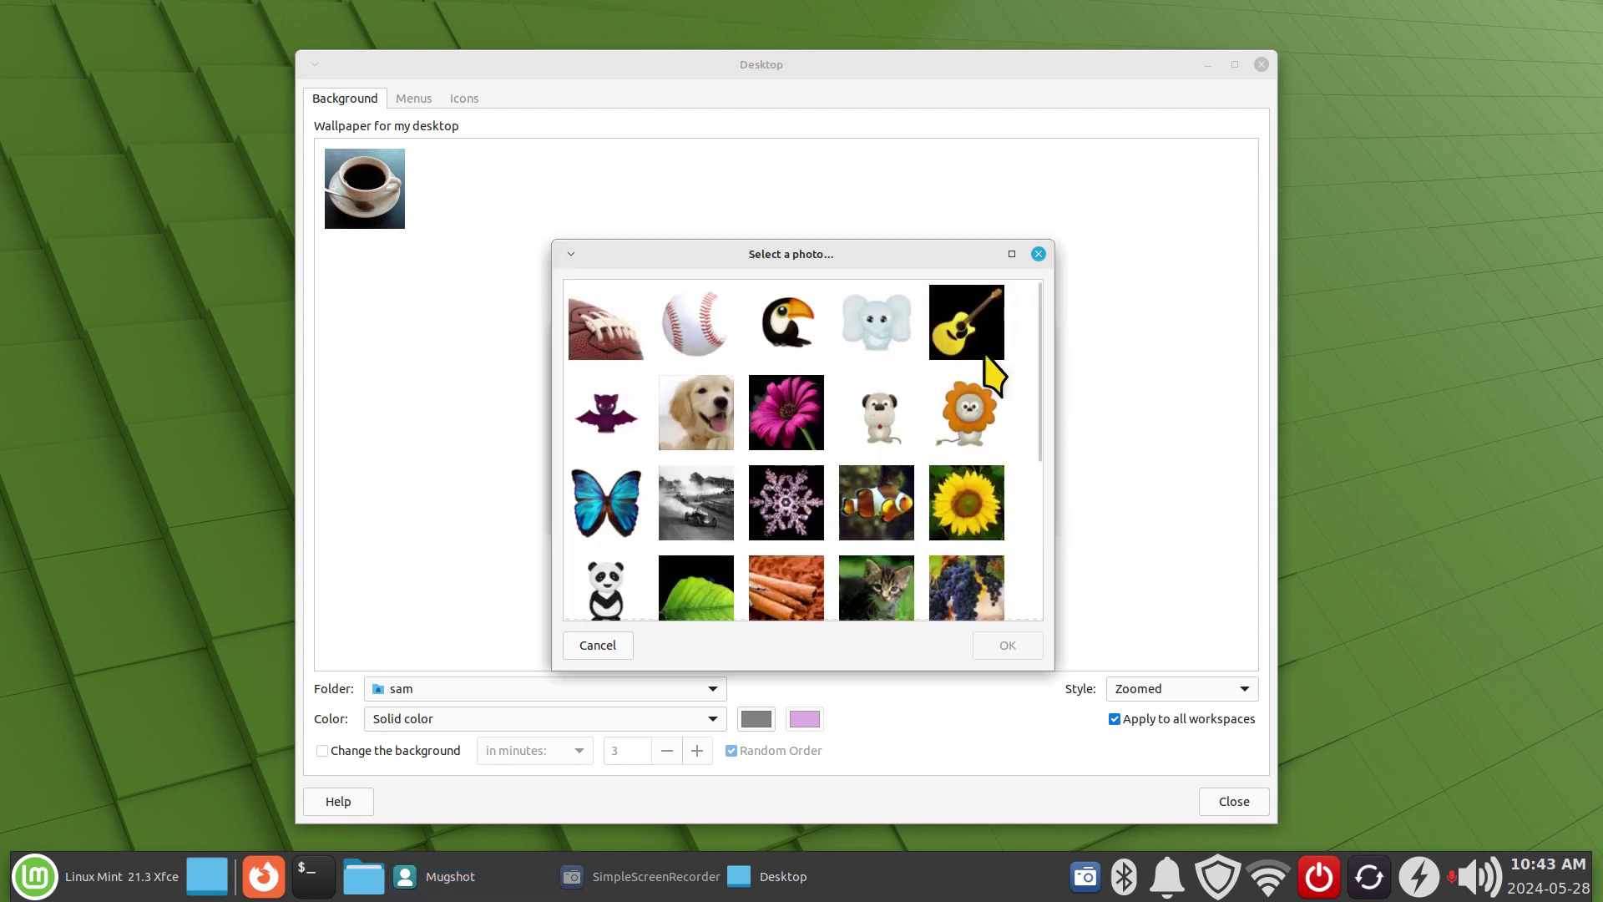
{"action": "left_click", "coordinate": [1038, 254]}
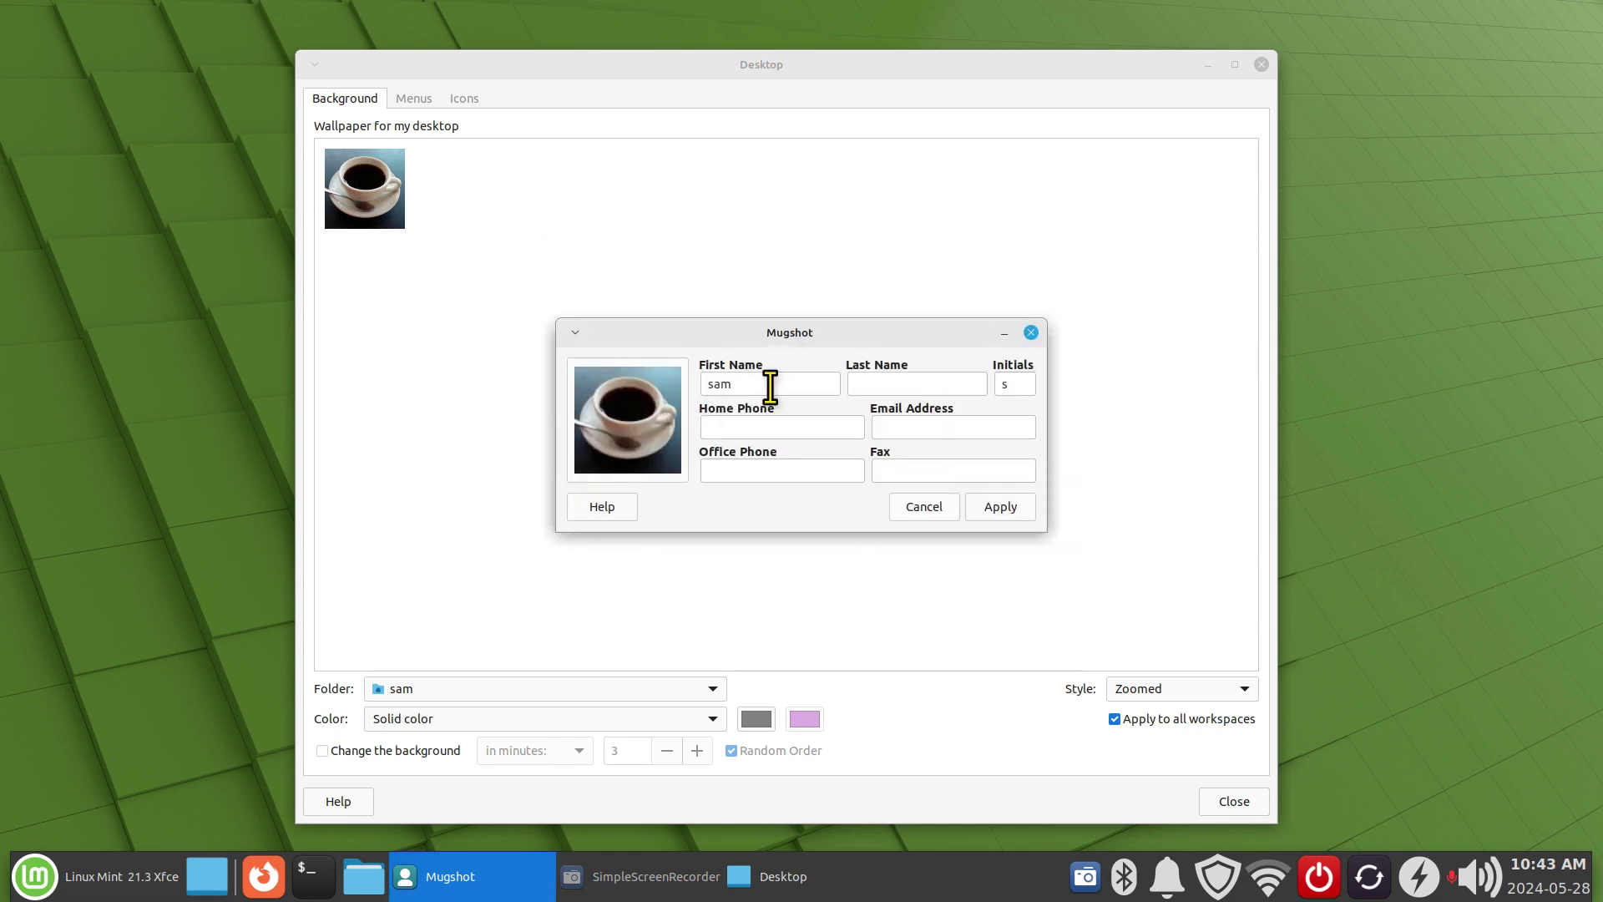
{"action": "left_click", "coordinate": [924, 507]}
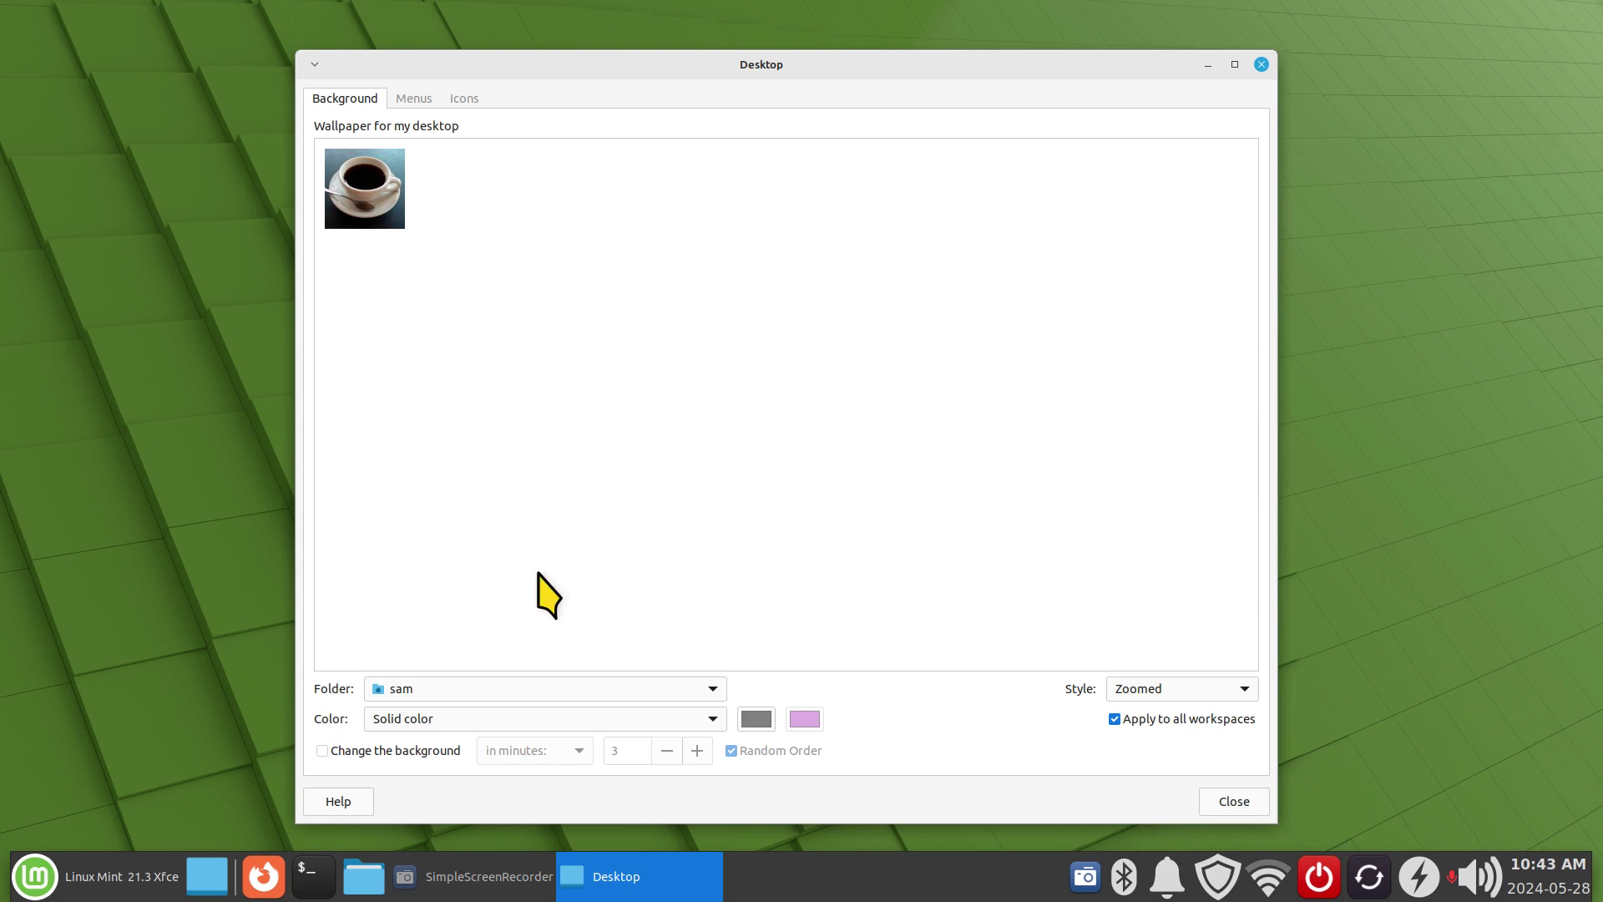
Point the wallpaper folder to Home > myjunk via Other… and pick the mountain lake photo.
{"action": "left_click", "coordinate": [536, 690]}
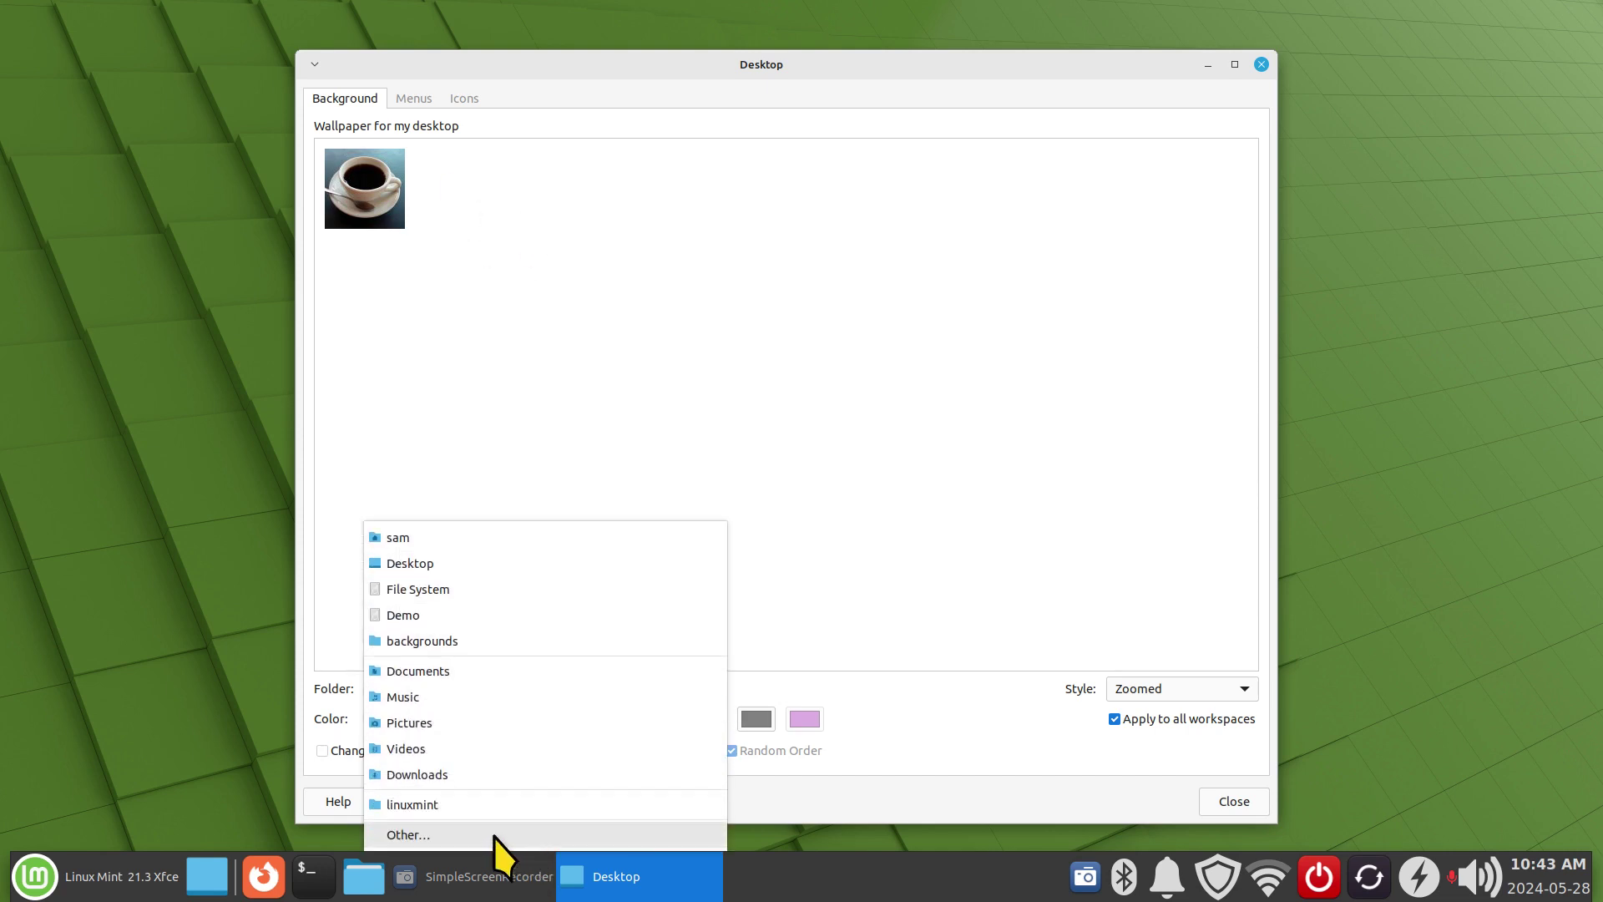
{"action": "left_click", "coordinate": [454, 830]}
{"action": "left_click", "coordinate": [374, 181]}
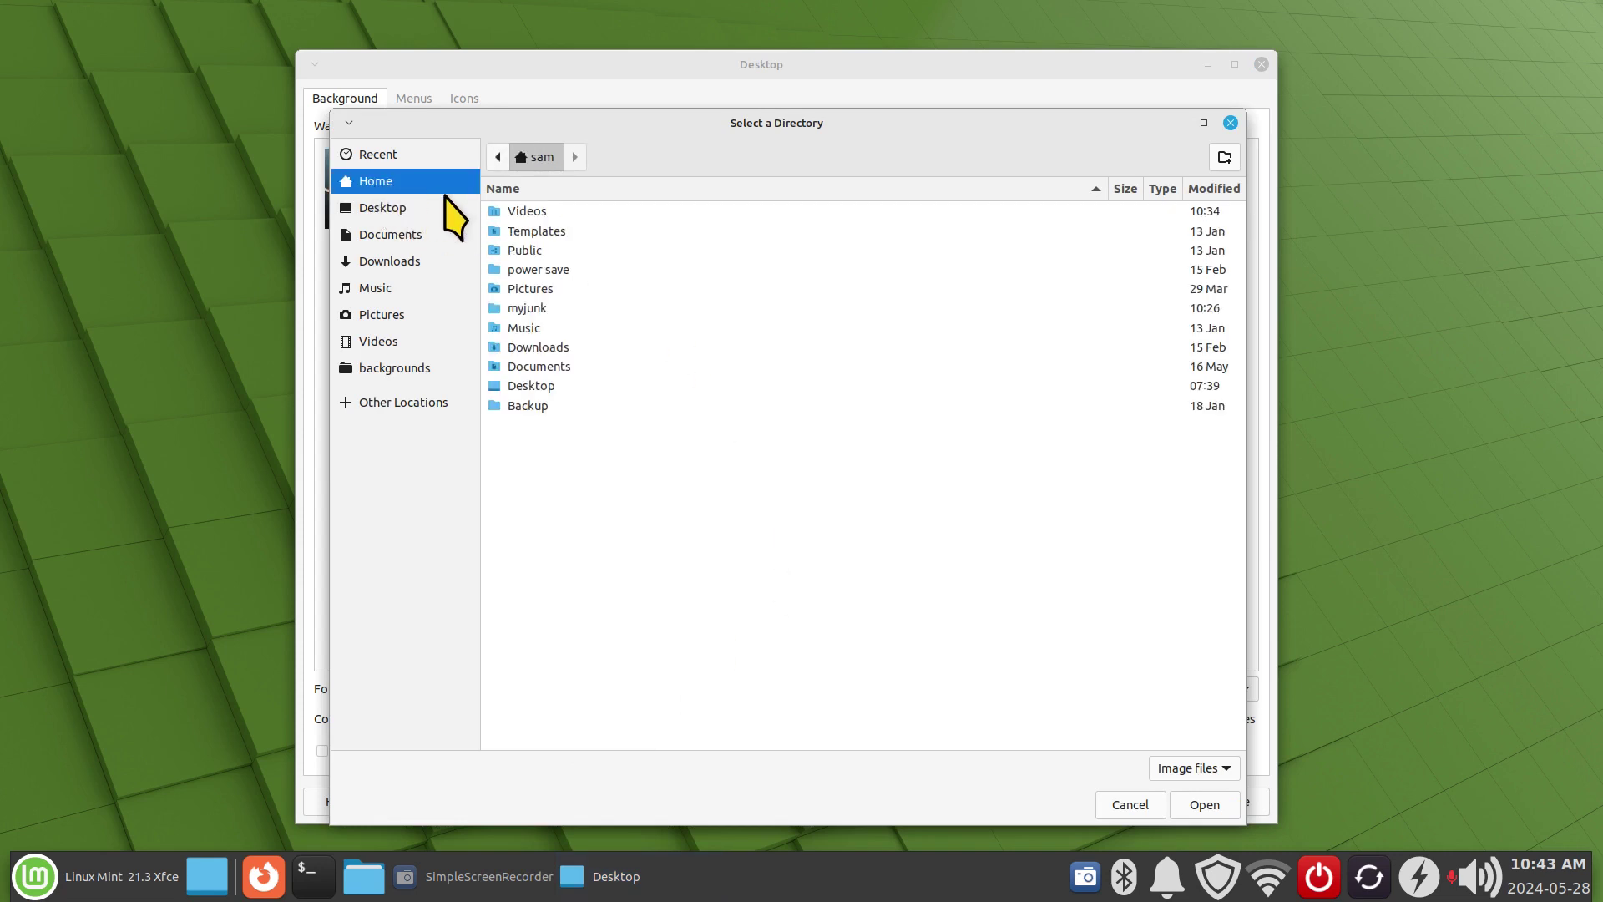
{"action": "left_click", "coordinate": [519, 310]}
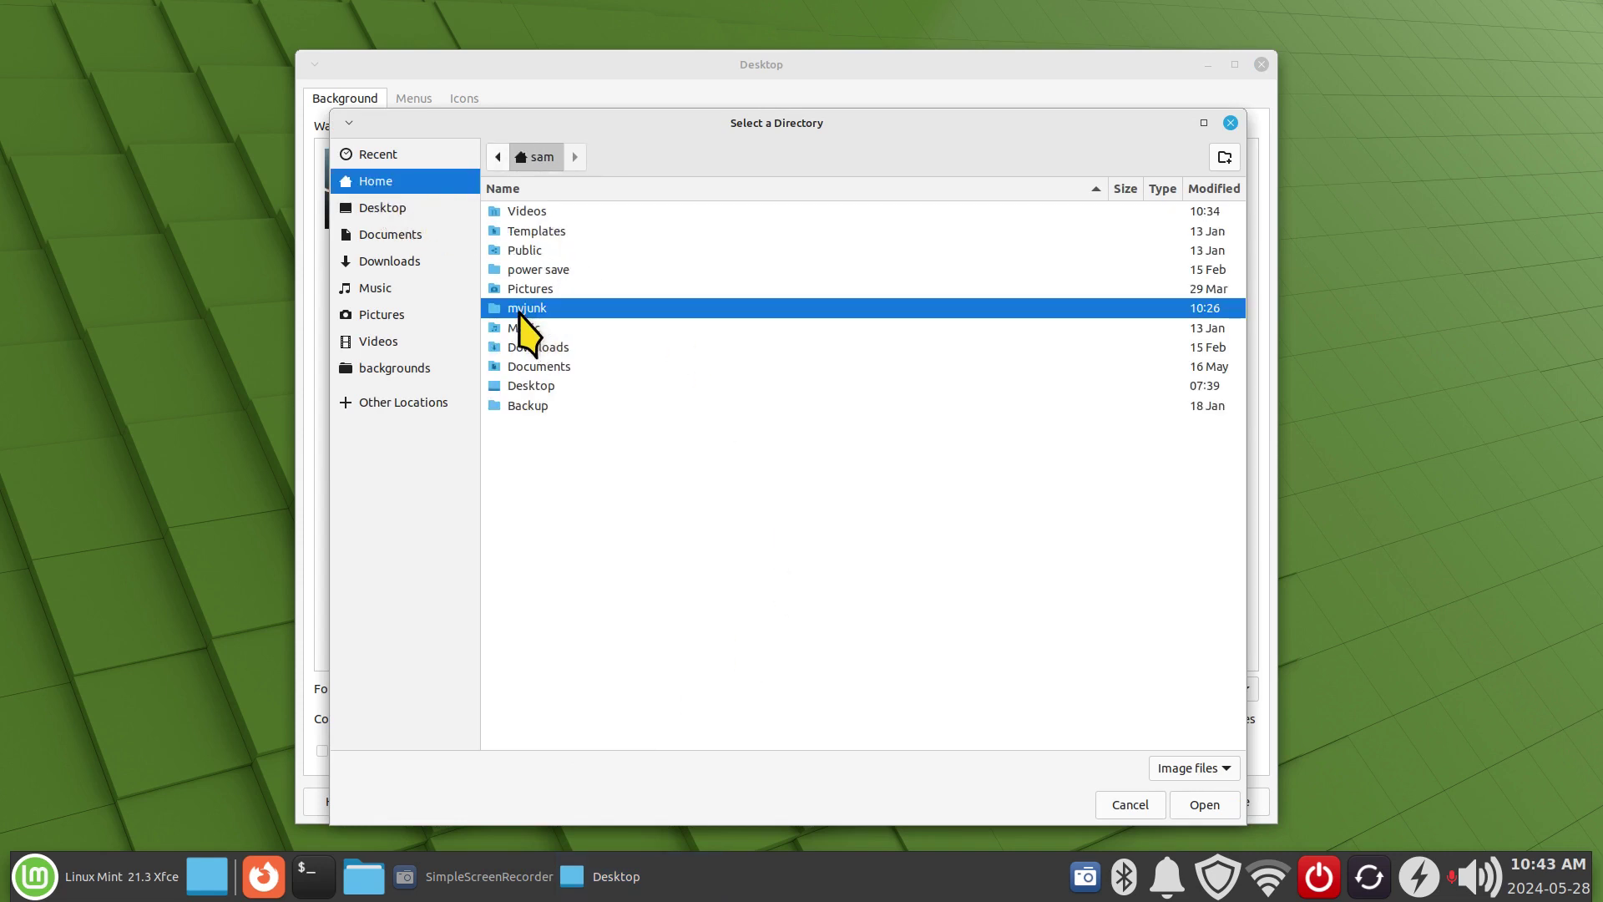
{"action": "left_click", "coordinate": [1213, 807]}
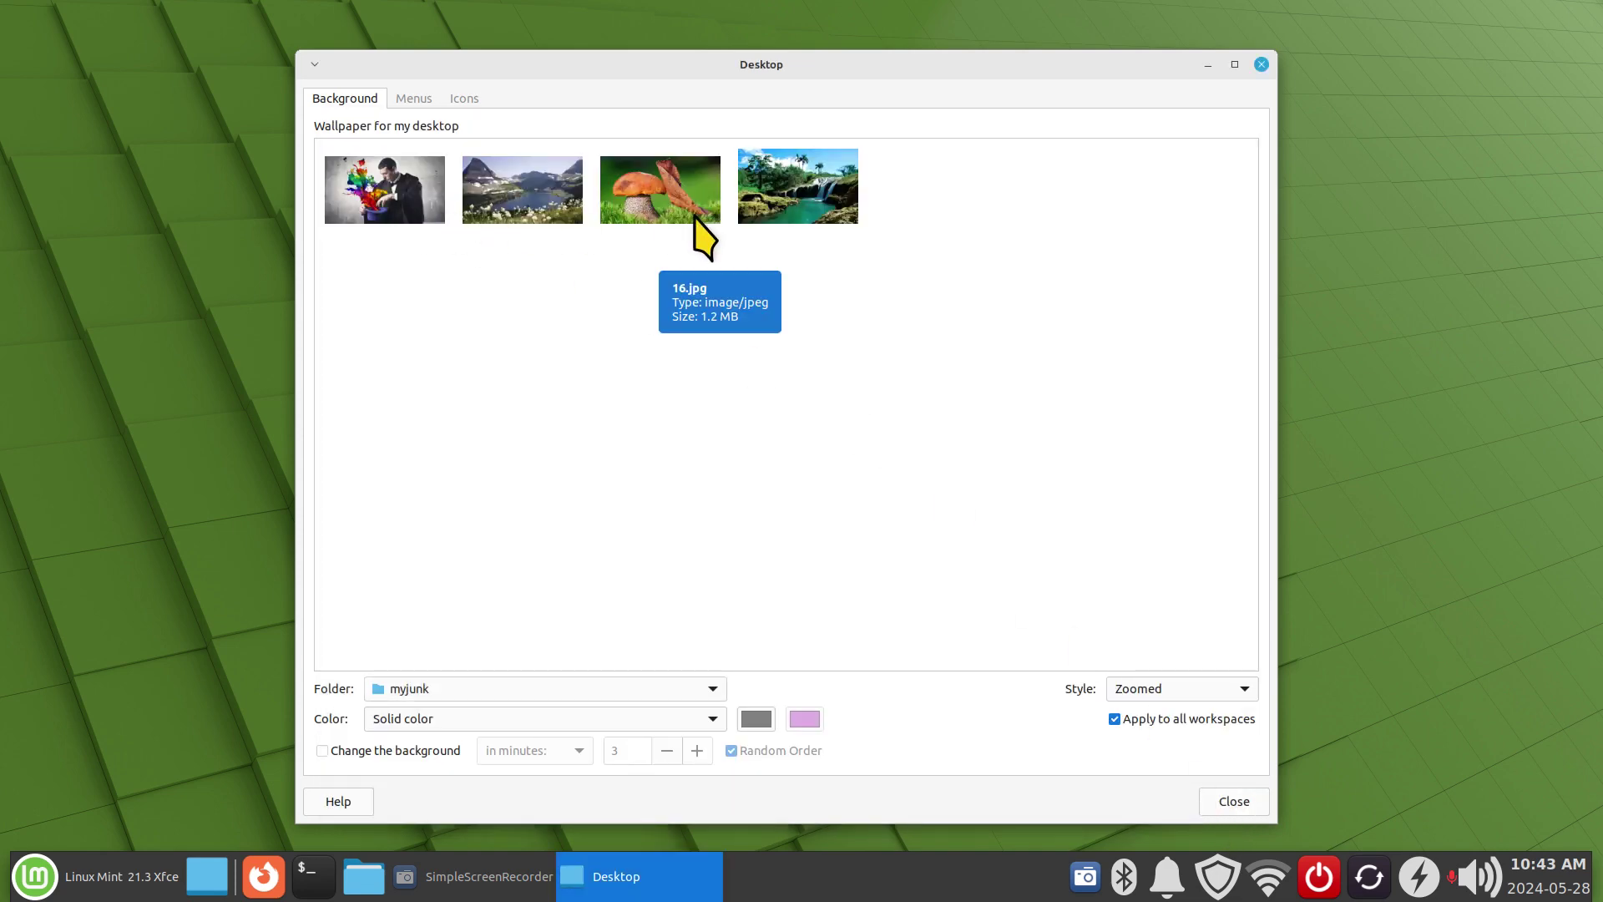
{"action": "left_click", "coordinate": [415, 184]}
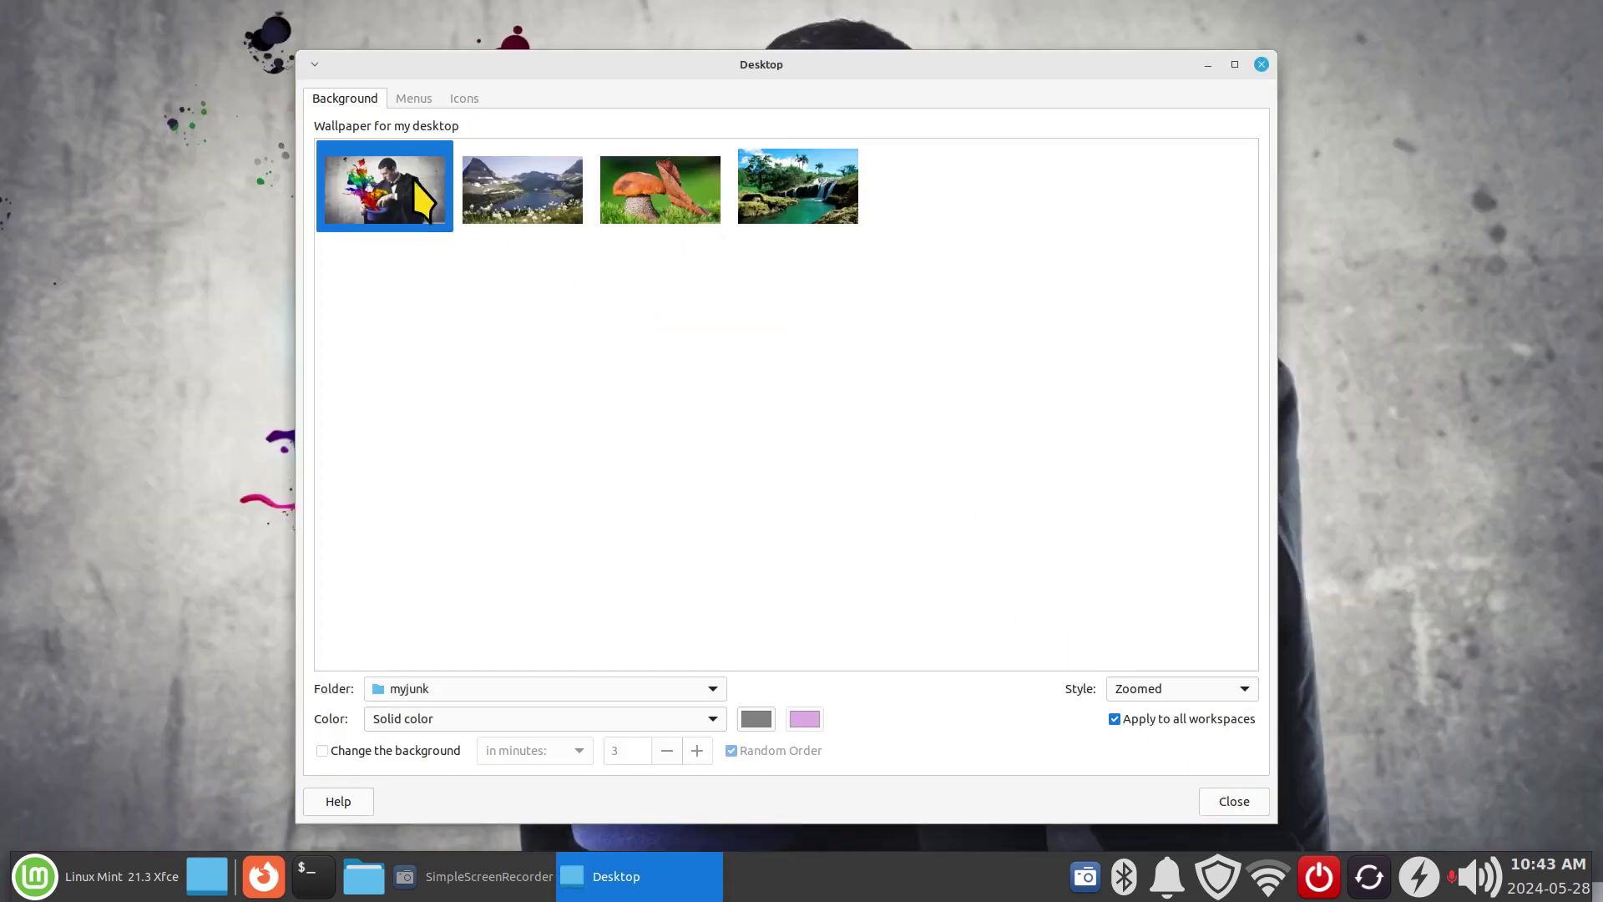
{"action": "left_click", "coordinate": [561, 198]}
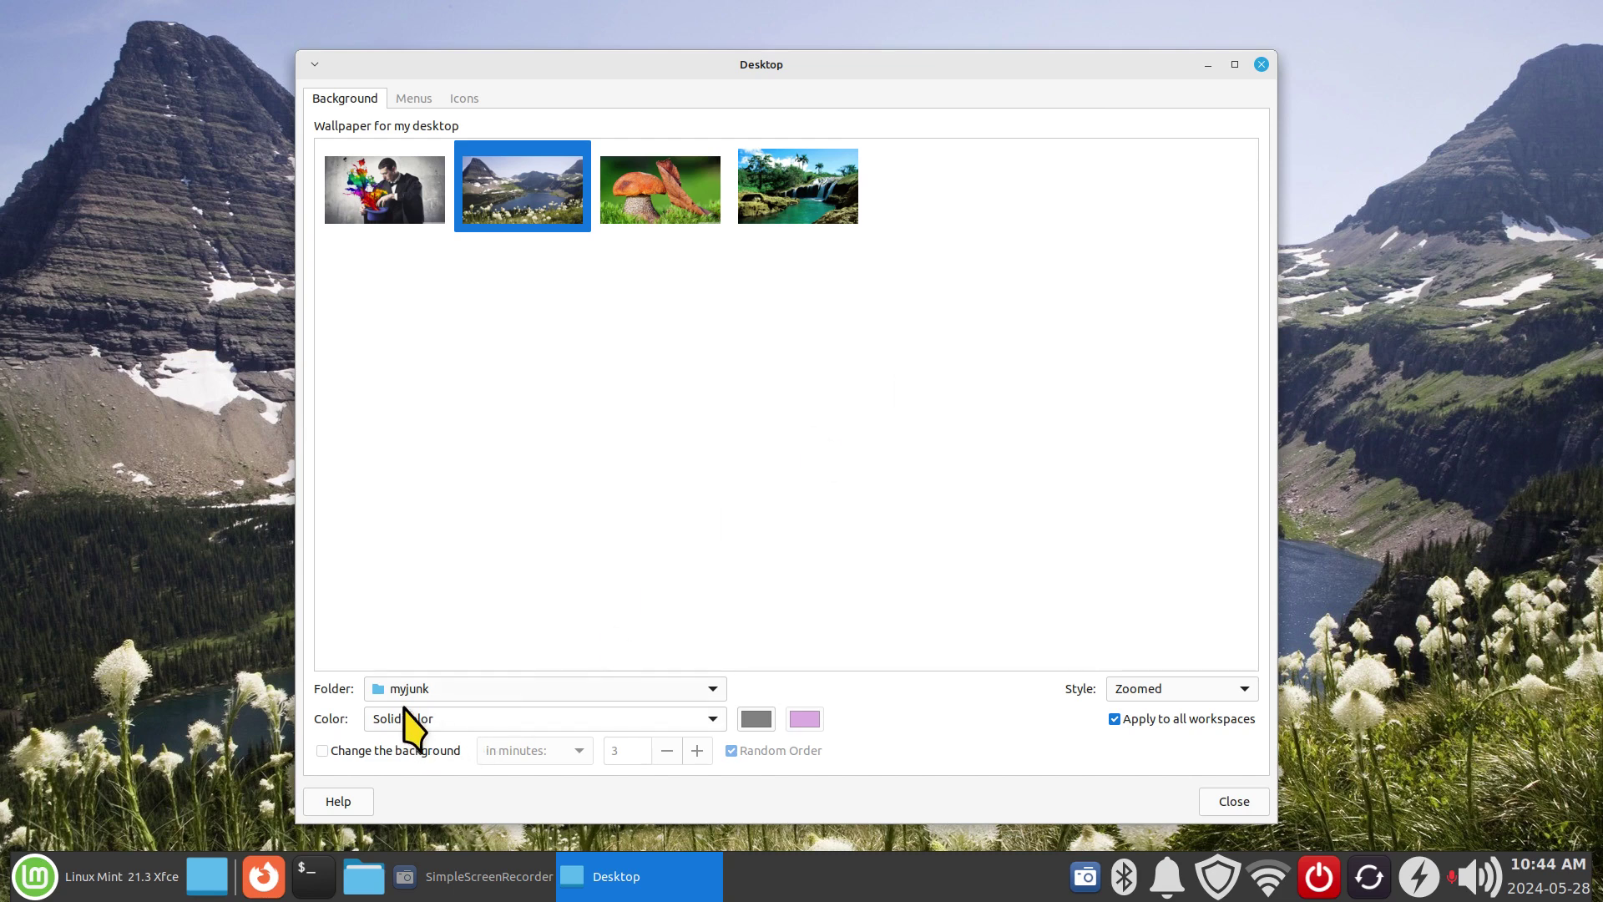
Switch the wallpaper folder to Pictures, enable changing in seconds, and pick the butterfly picture.
{"action": "left_click", "coordinate": [418, 692]}
{"action": "left_click", "coordinate": [451, 609]}
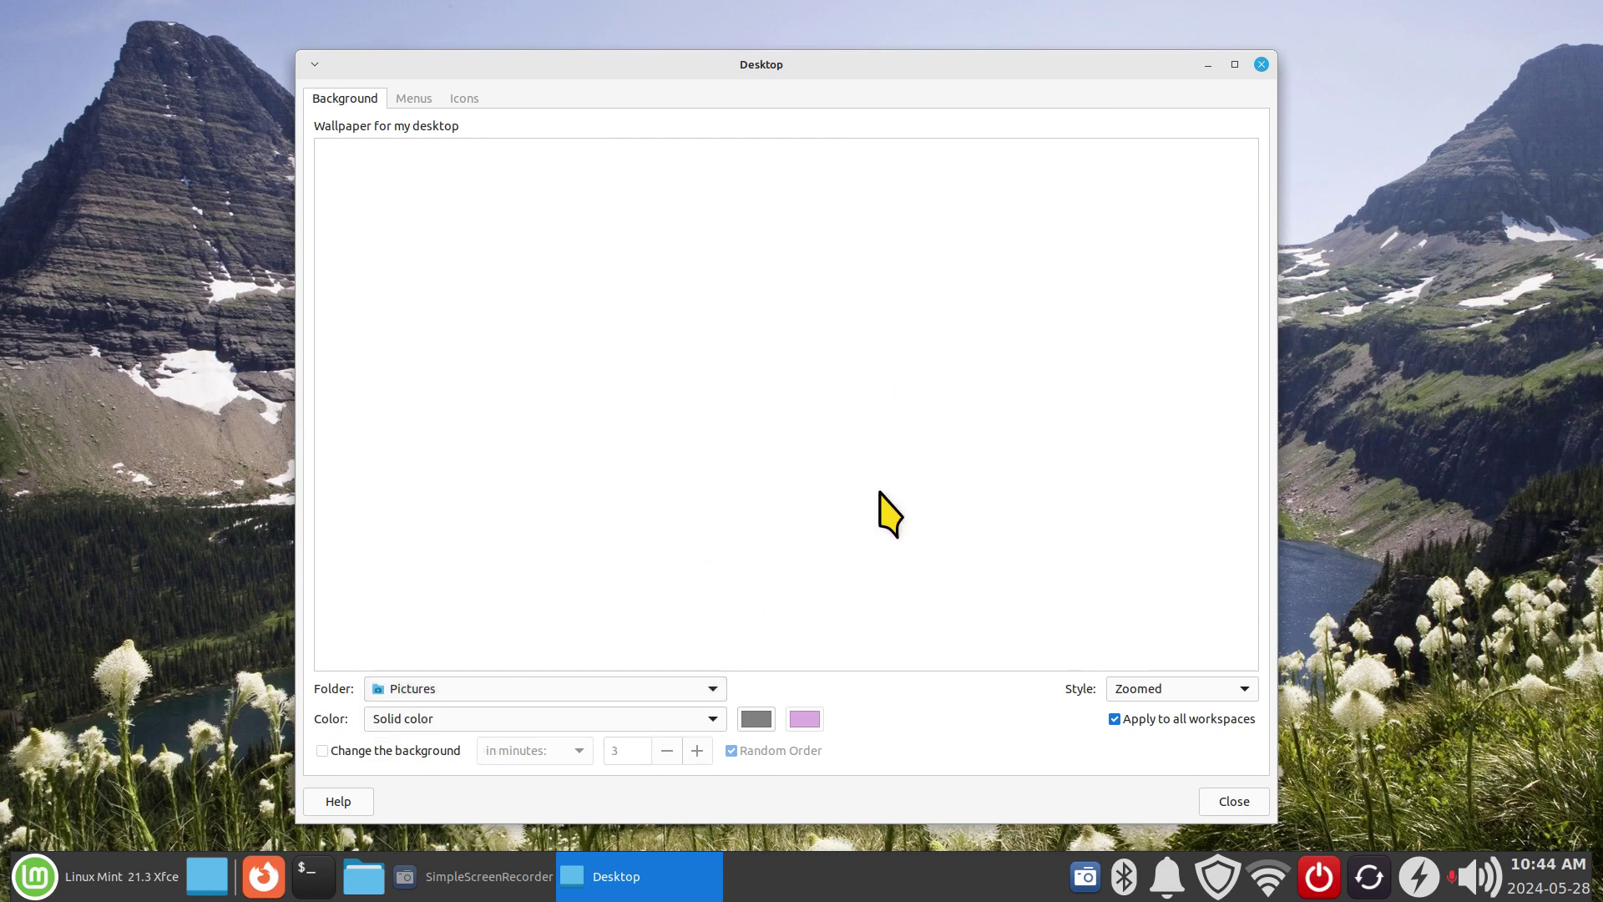
{"action": "left_click", "coordinate": [323, 750]}
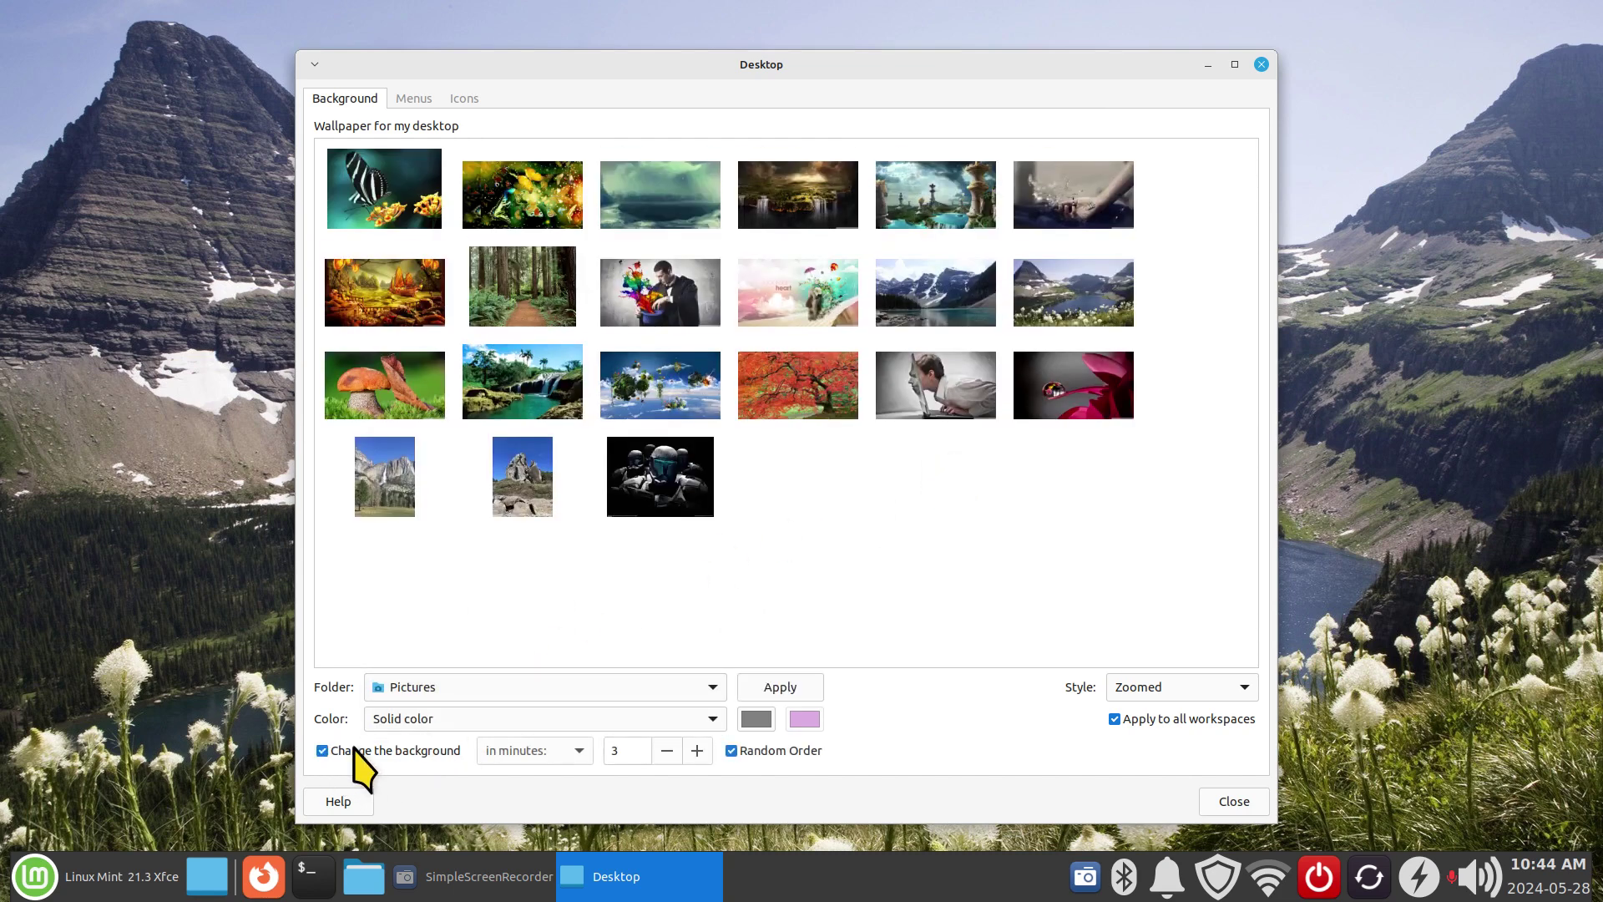
{"action": "left_click", "coordinate": [555, 751]}
{"action": "left_click", "coordinate": [564, 733]}
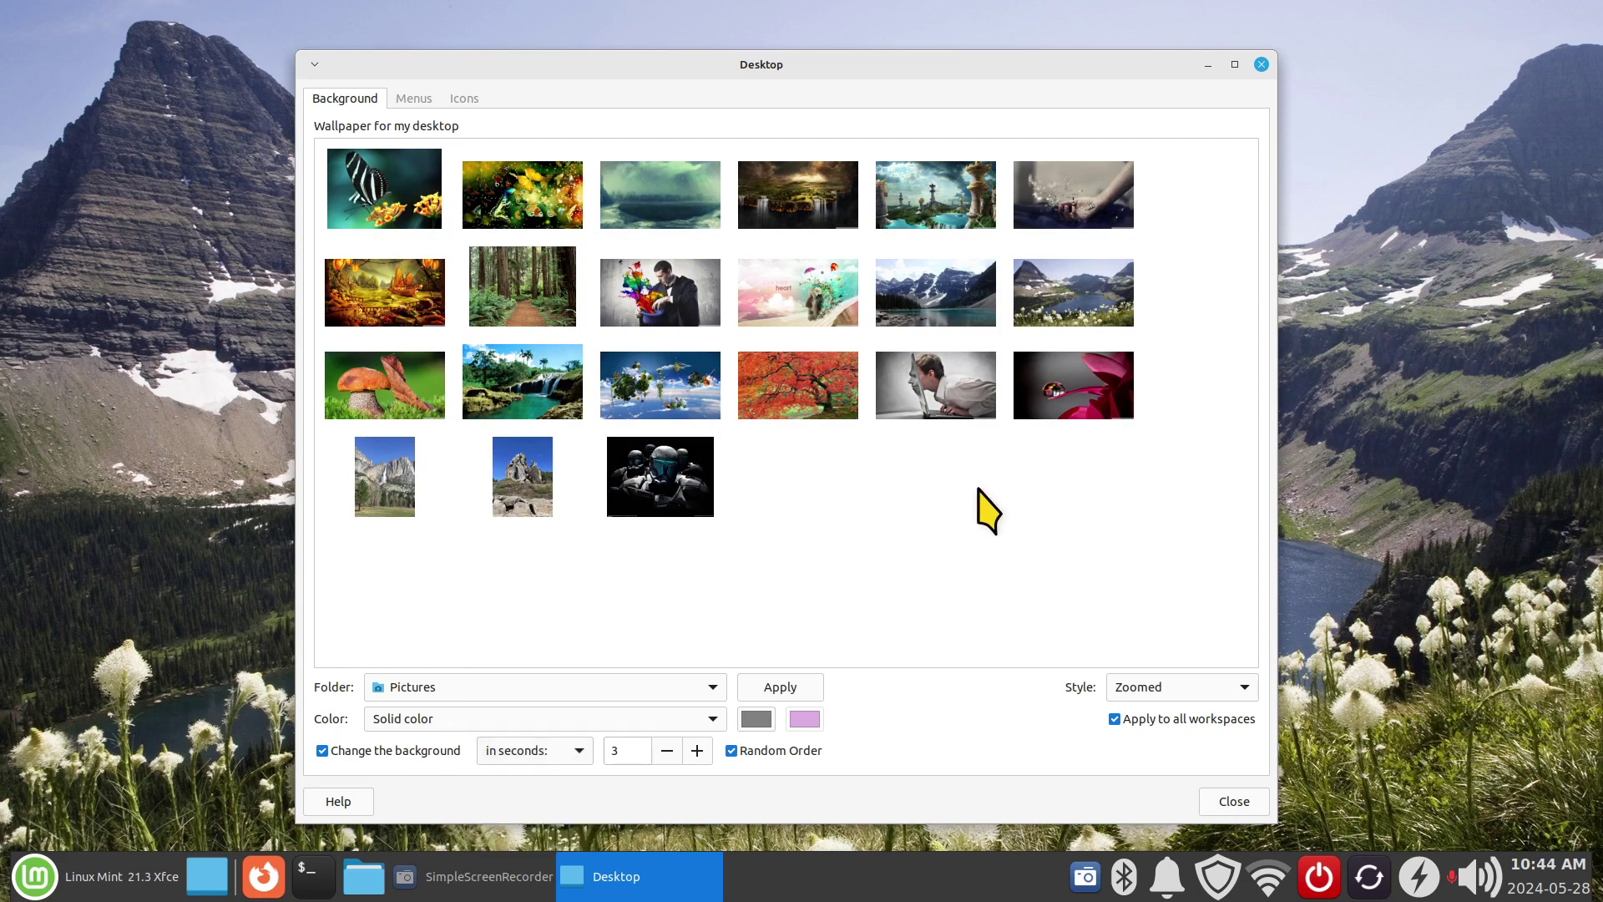
{"action": "left_click", "coordinate": [392, 196]}
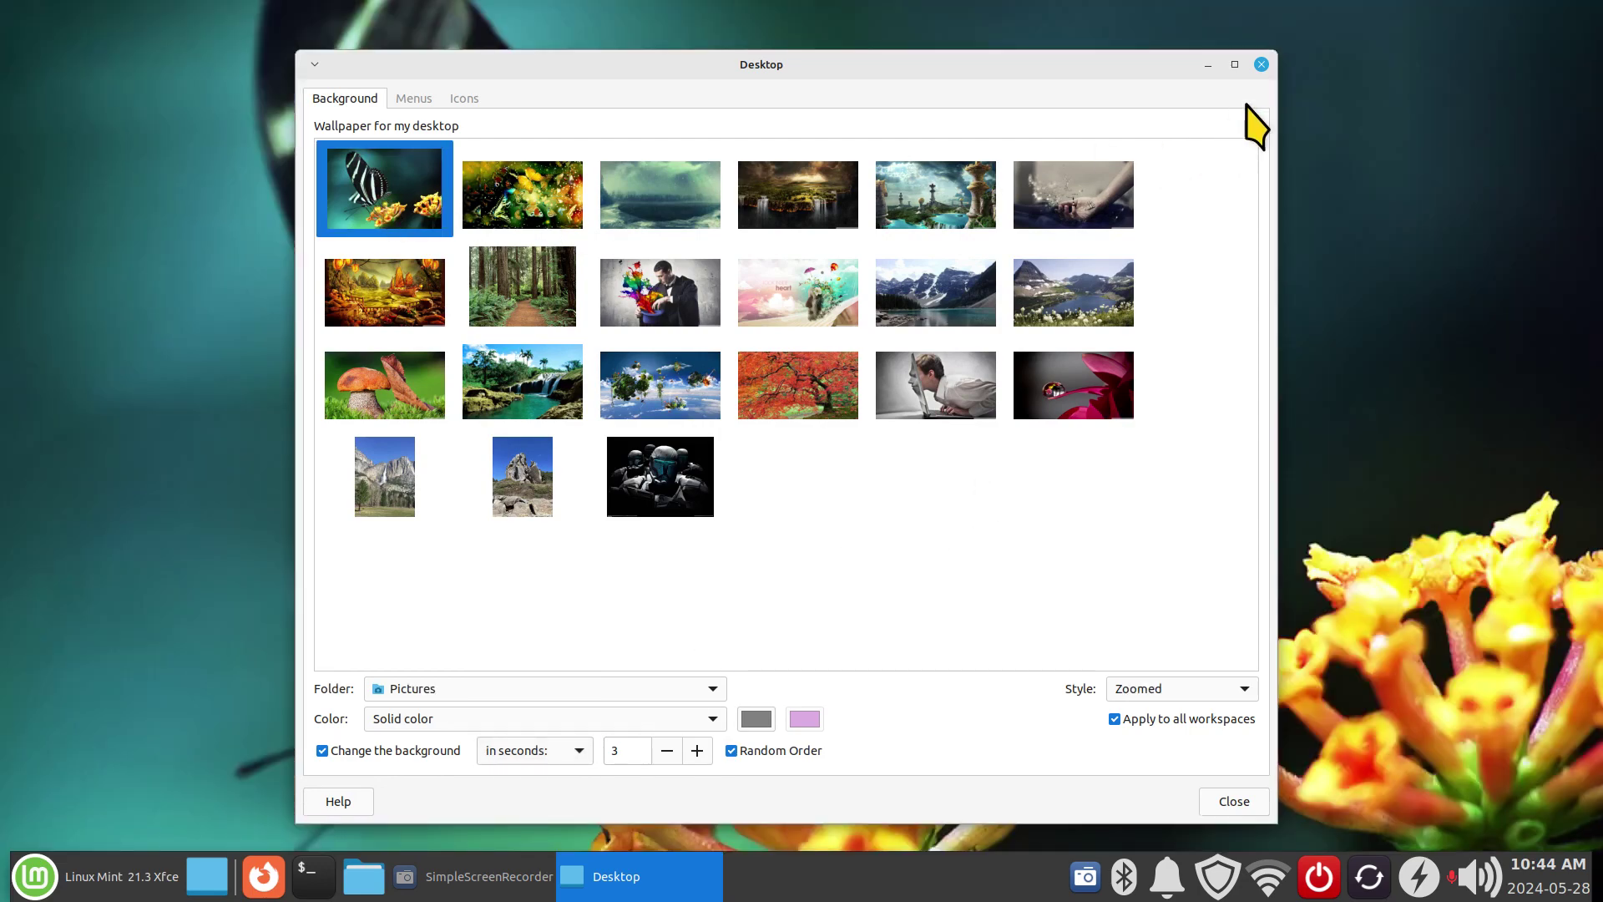
Close Desktop Settings, browse the home folder in the file manager, then reopen Desktop Settings.
{"action": "left_click", "coordinate": [1261, 65]}
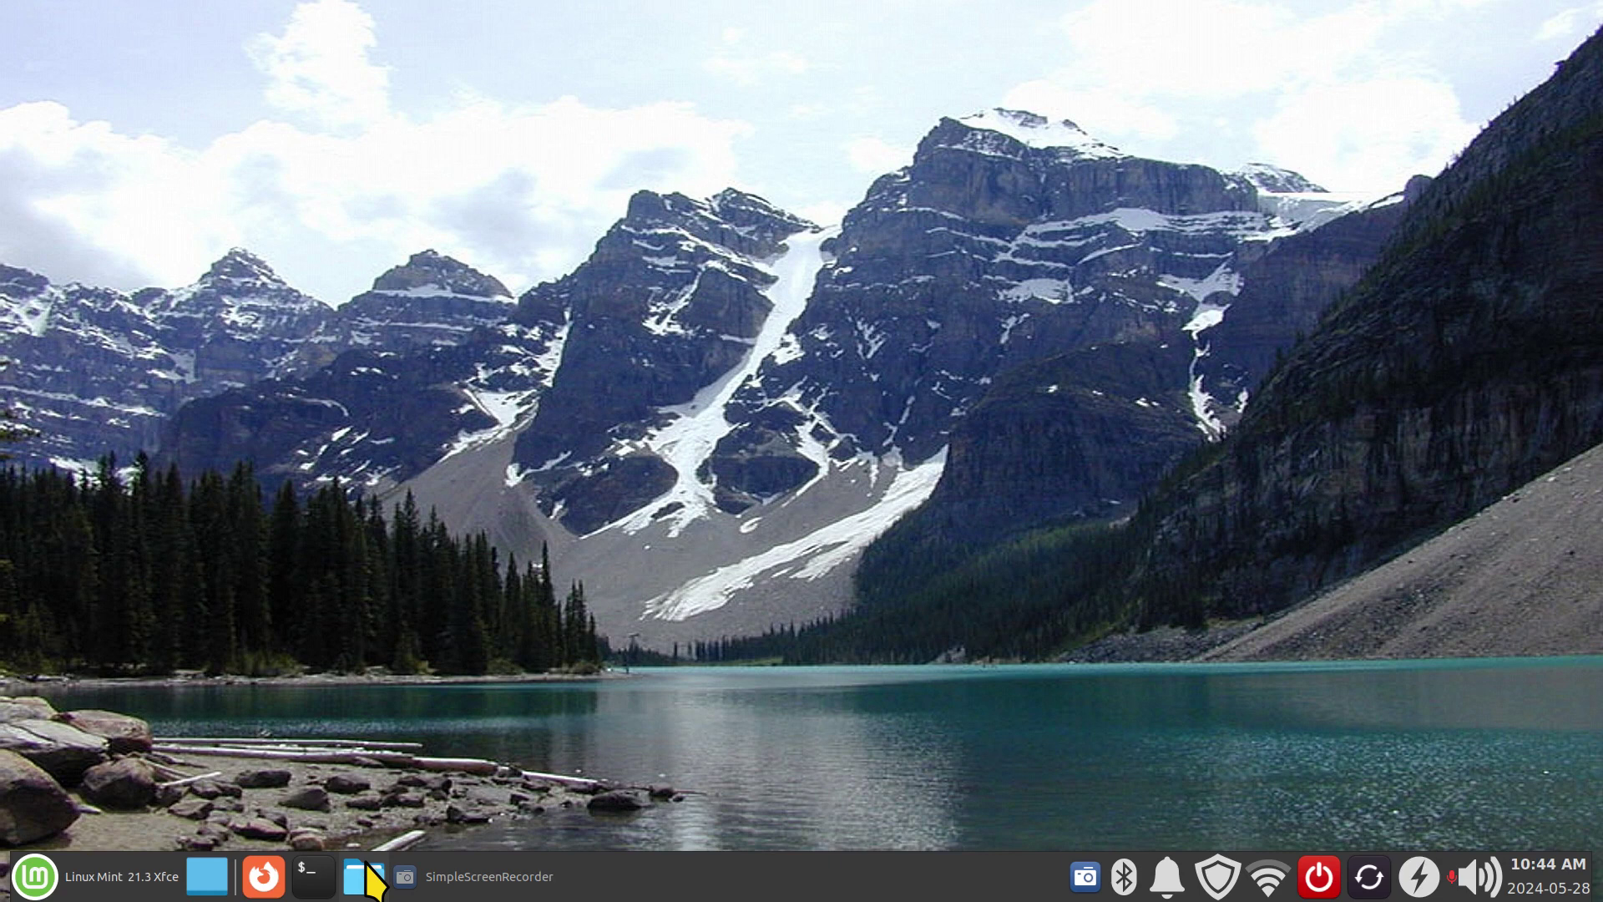
{"action": "left_click", "coordinate": [363, 876]}
{"action": "left_click_drag", "start_coordinate": [494, 25], "coordinate": [948, 144]}
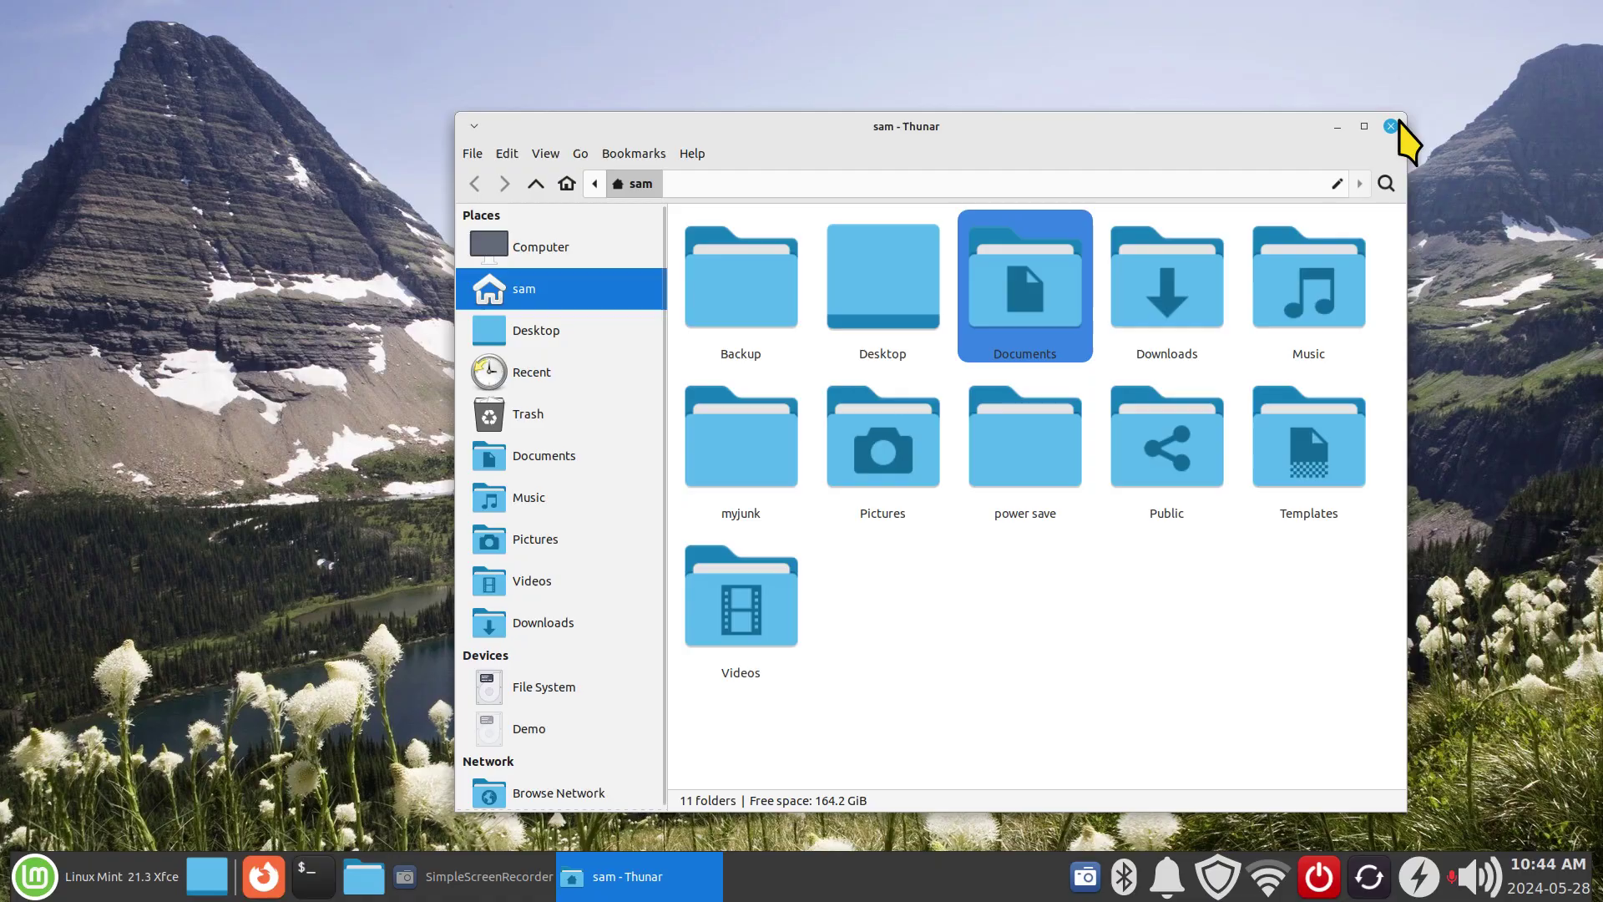
{"action": "left_click", "coordinate": [1391, 126]}
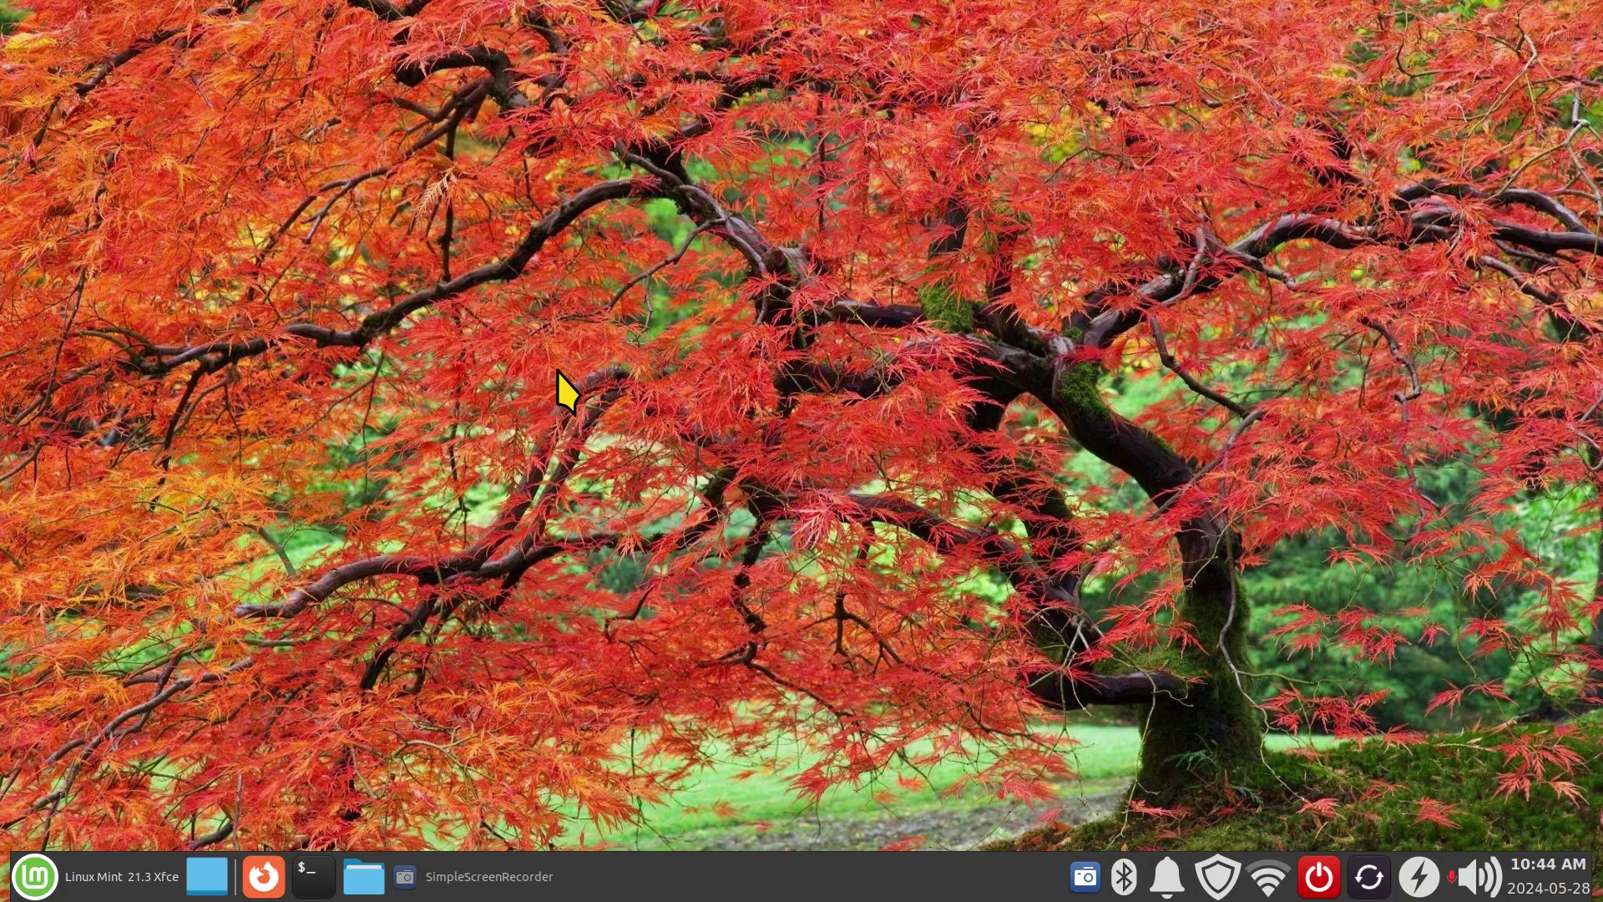
{"action": "right_click", "coordinate": [514, 221]}
{"action": "left_click", "coordinate": [603, 524]}
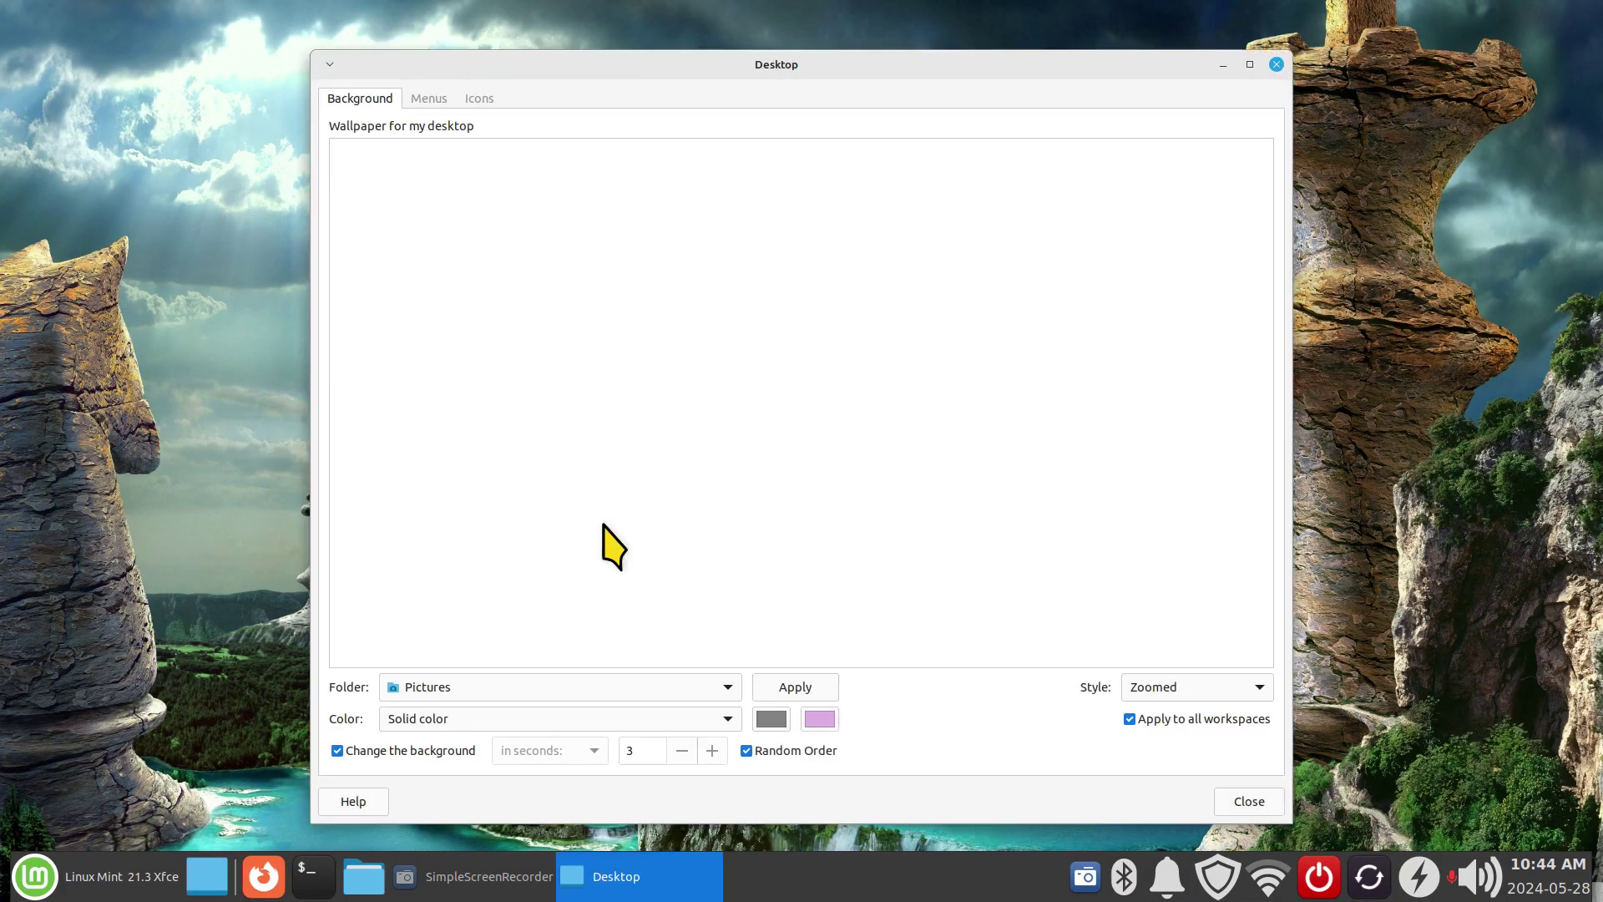
Leave the interval in seconds, turn automatic background changing off, and maximize the window.
{"action": "left_click", "coordinate": [337, 750]}
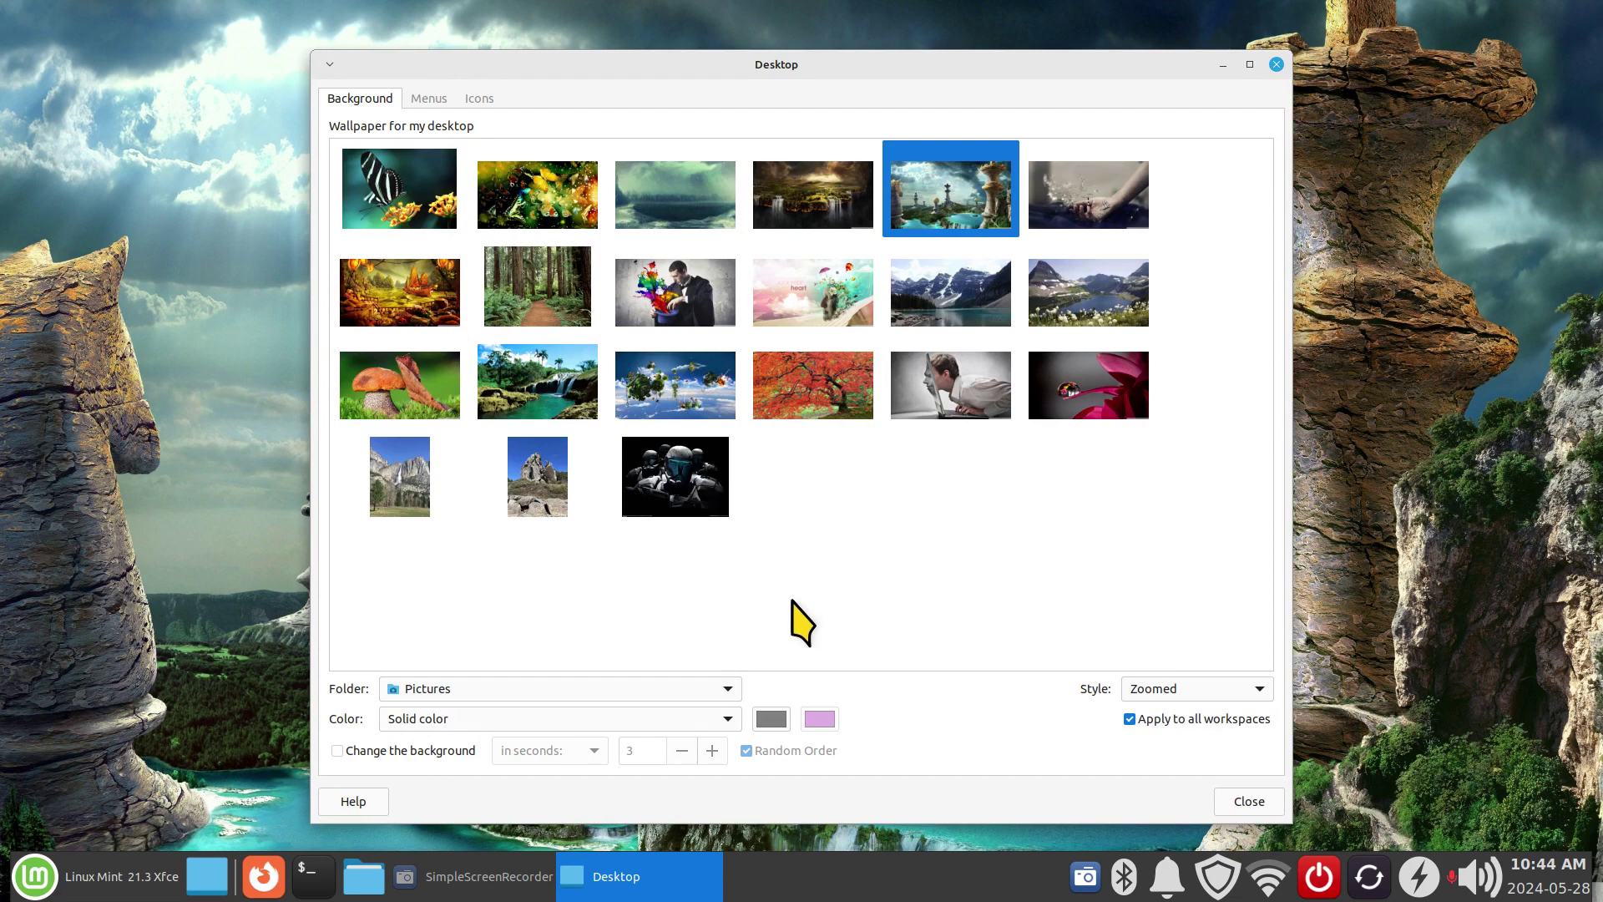
{"action": "left_click", "coordinate": [337, 750]}
{"action": "left_click", "coordinate": [559, 751]}
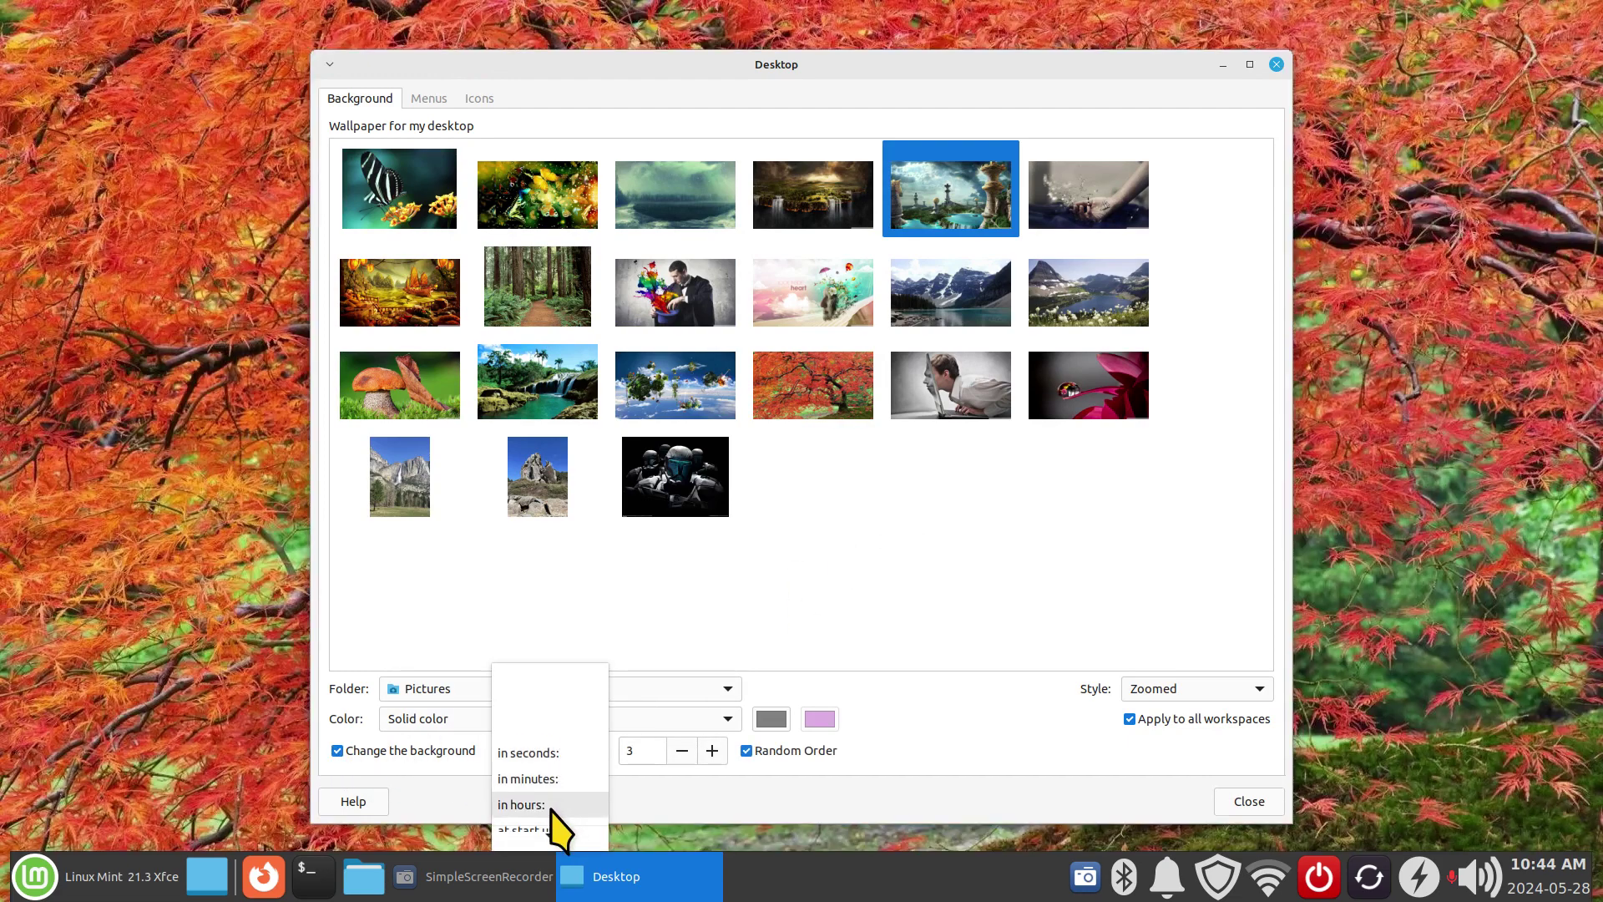
{"action": "mouse_move", "coordinate": [550, 838]}
{"action": "left_click", "coordinate": [973, 725]}
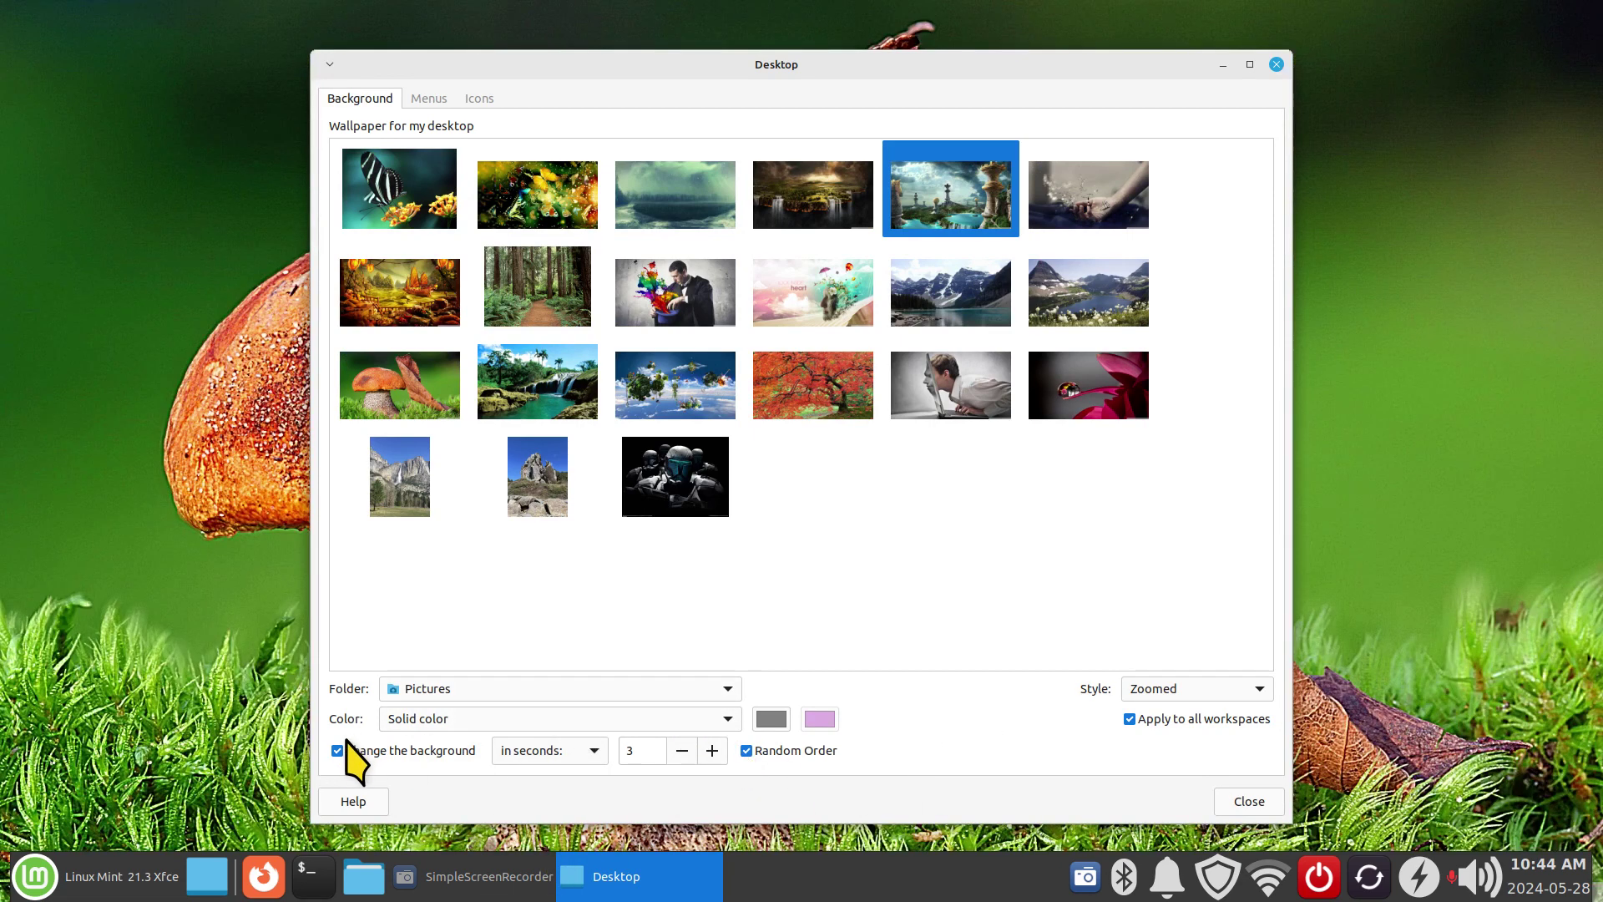
{"action": "left_click", "coordinate": [337, 750]}
{"action": "left_click_drag", "start_coordinate": [852, 64], "coordinate": [802, 32]}
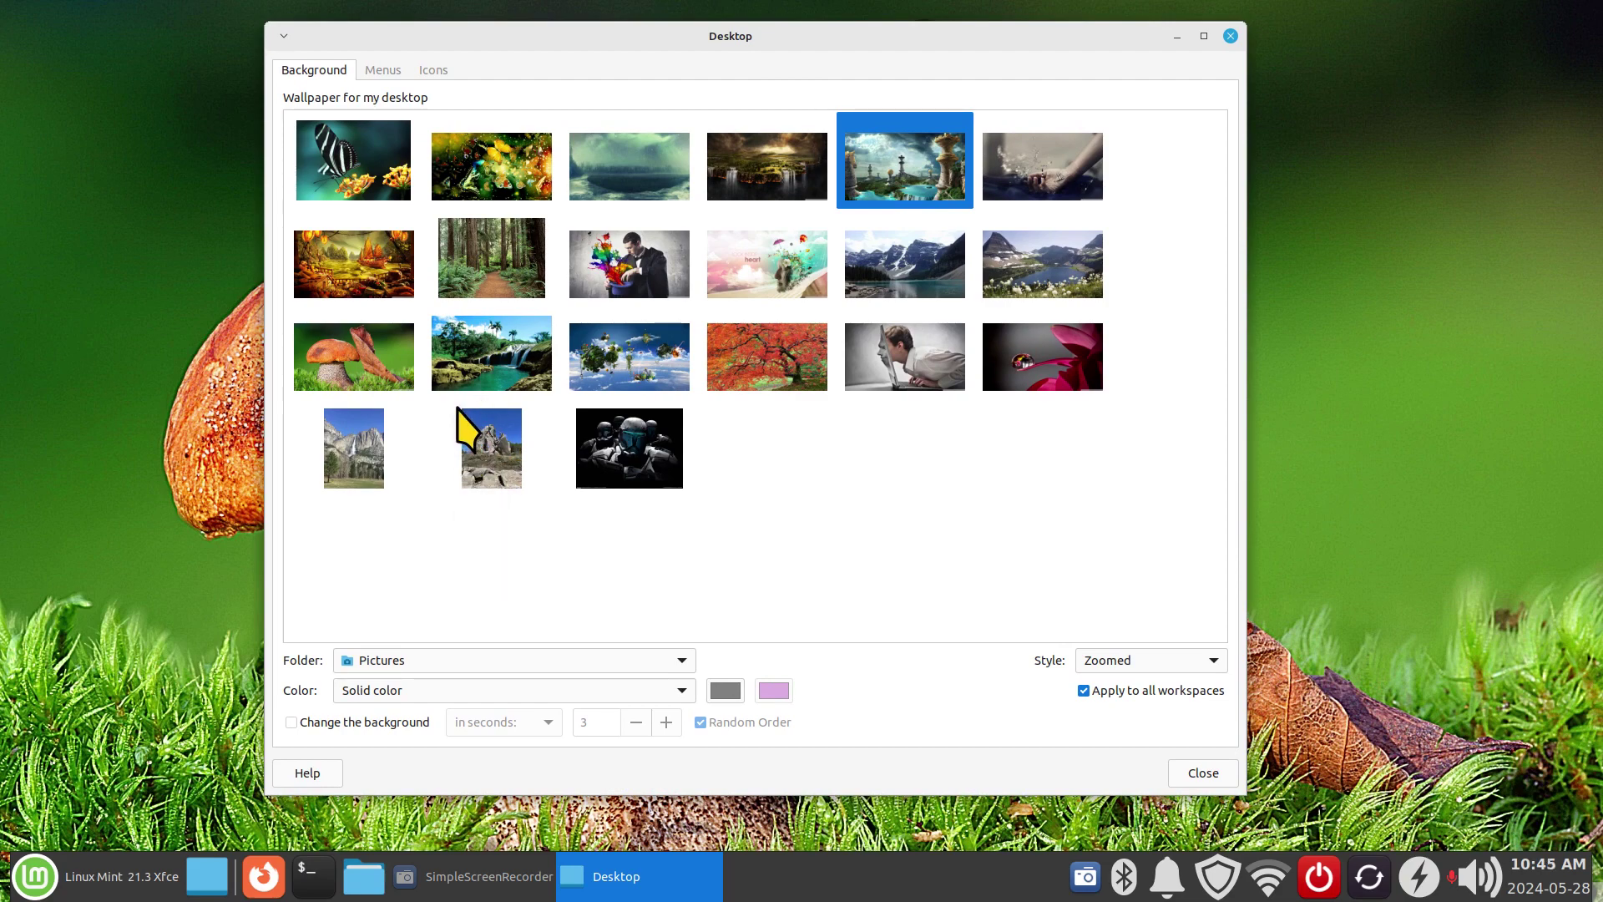
Set the rocky hill photo 99173.JPG as wallpaper in Scaled style and minimize to check it.
{"action": "left_click", "coordinate": [491, 447]}
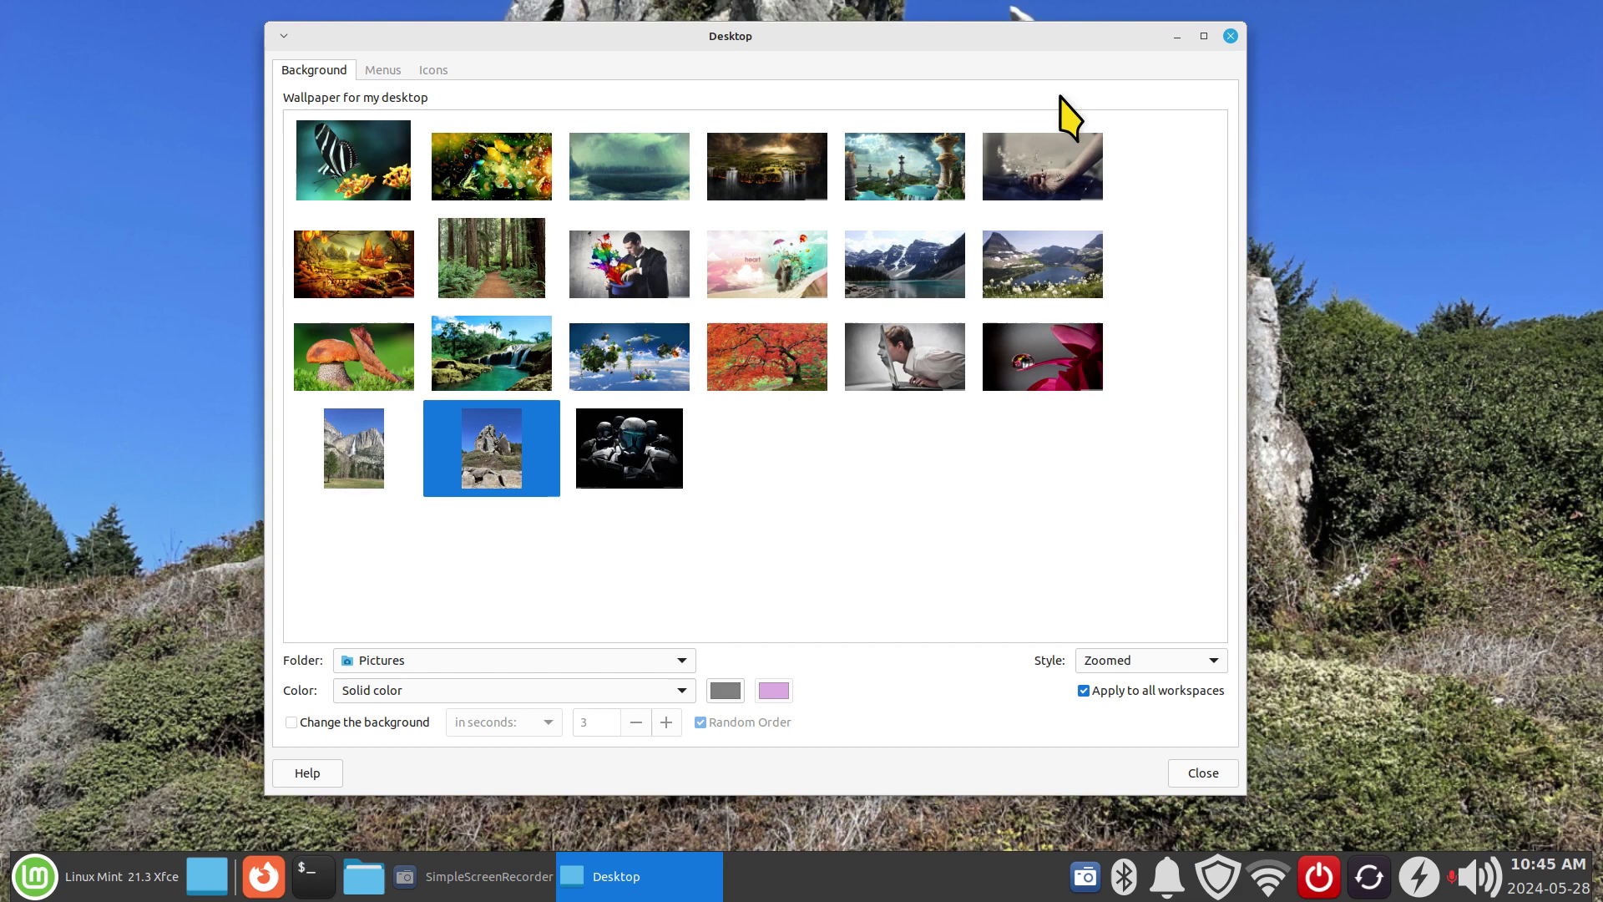
{"action": "left_click_drag", "start_coordinate": [941, 40], "coordinate": [916, 338]}
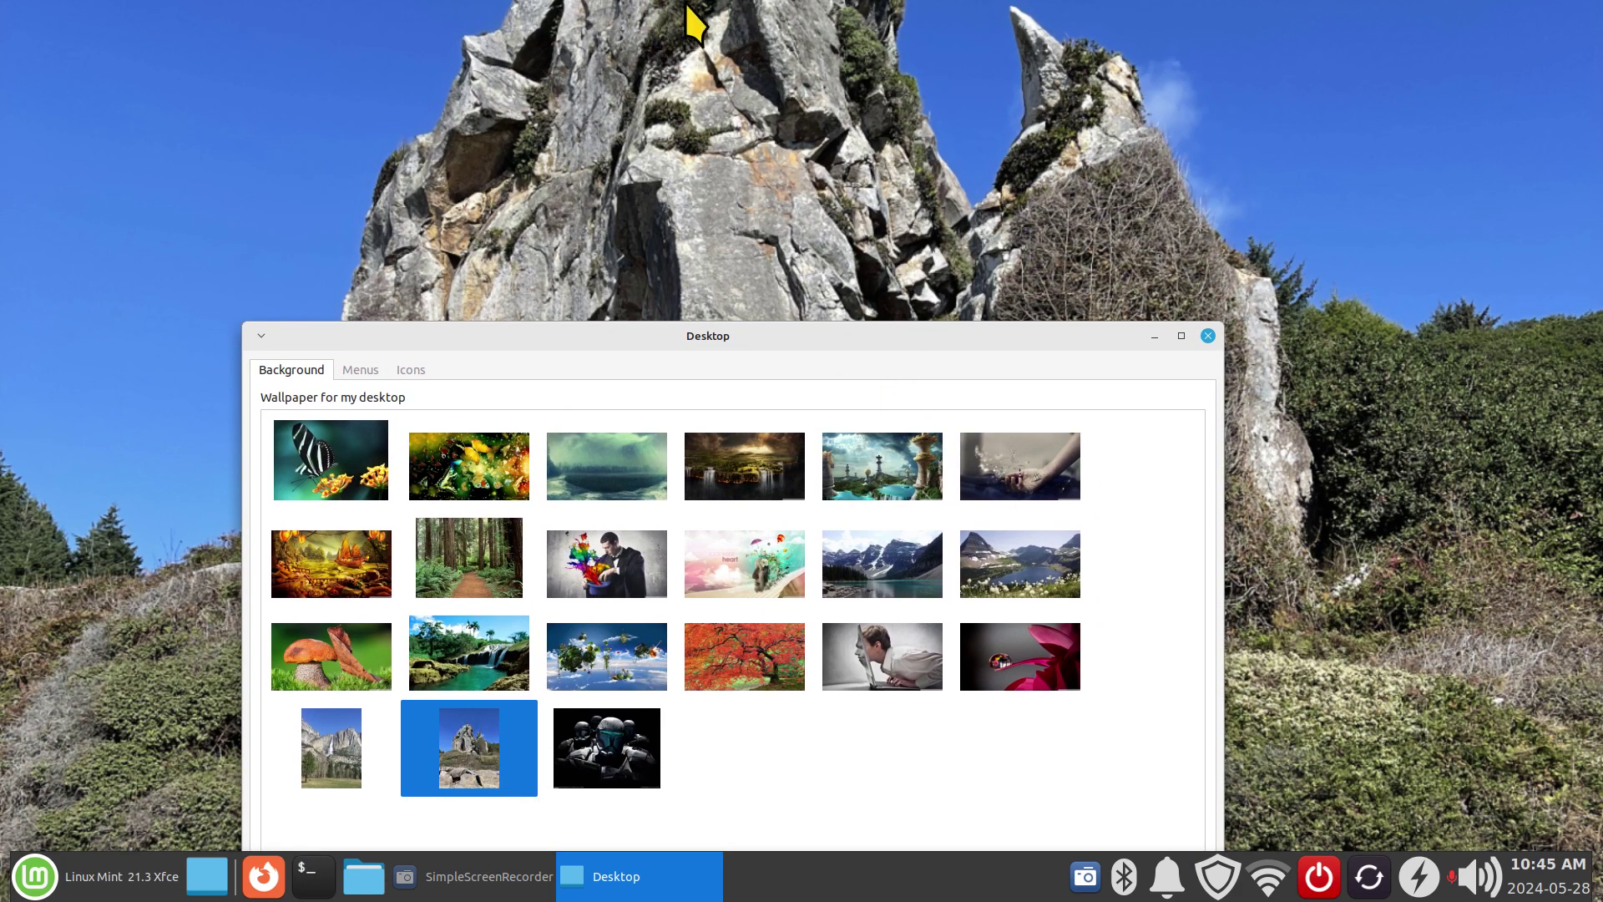
{"action": "left_click_drag", "start_coordinate": [895, 335], "coordinate": [907, 31]}
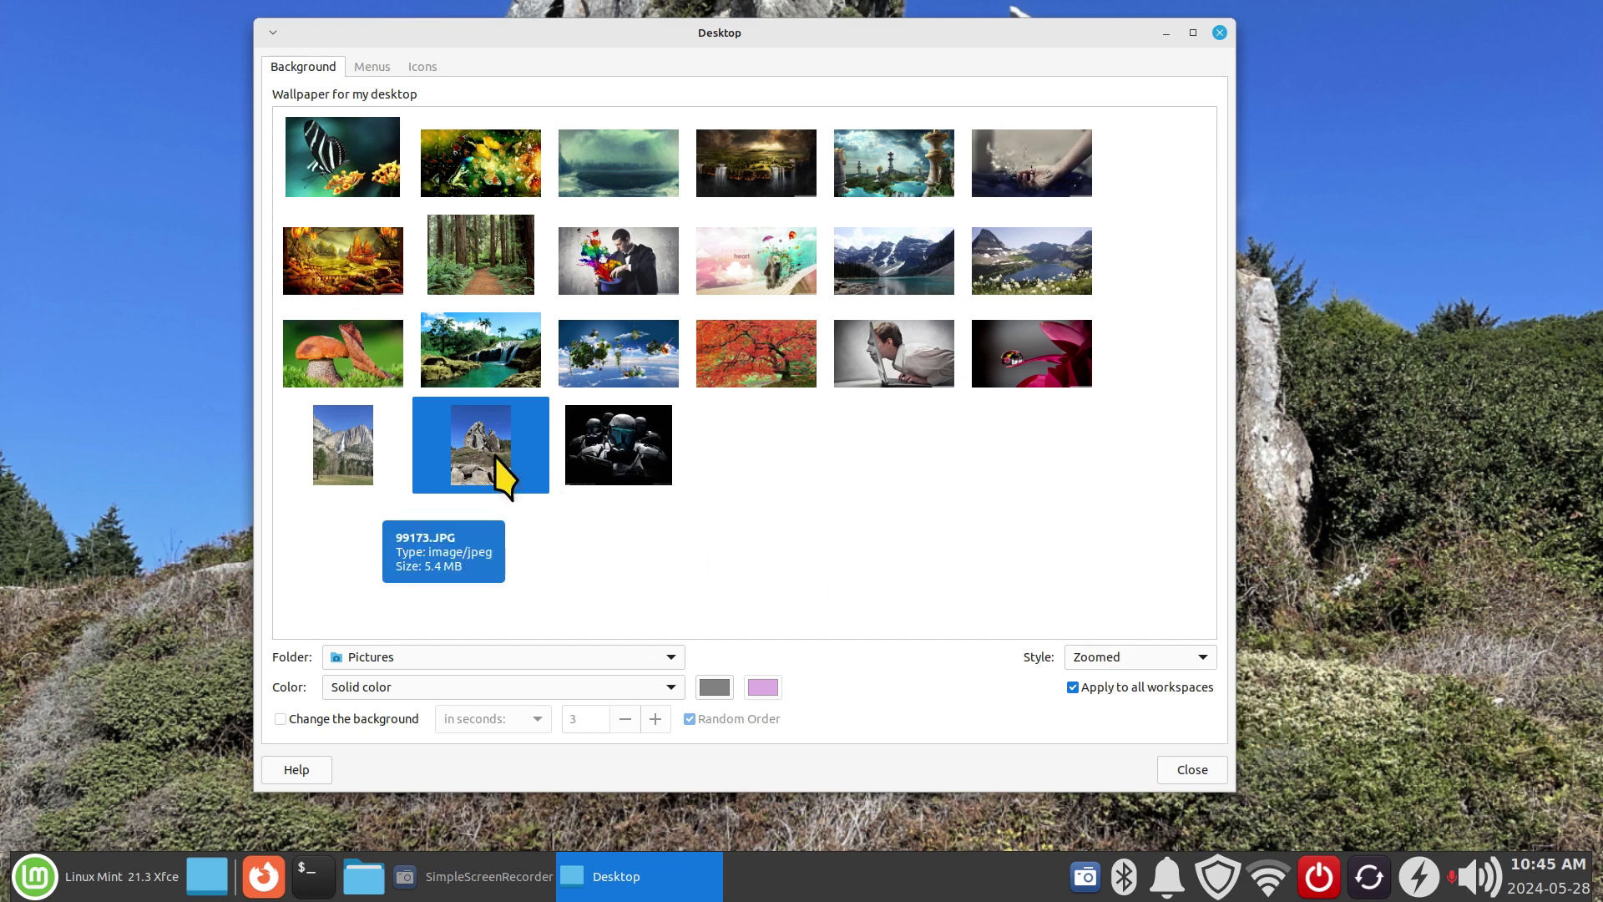
{"action": "left_click", "coordinate": [1115, 660]}
{"action": "left_click", "coordinate": [1116, 631]}
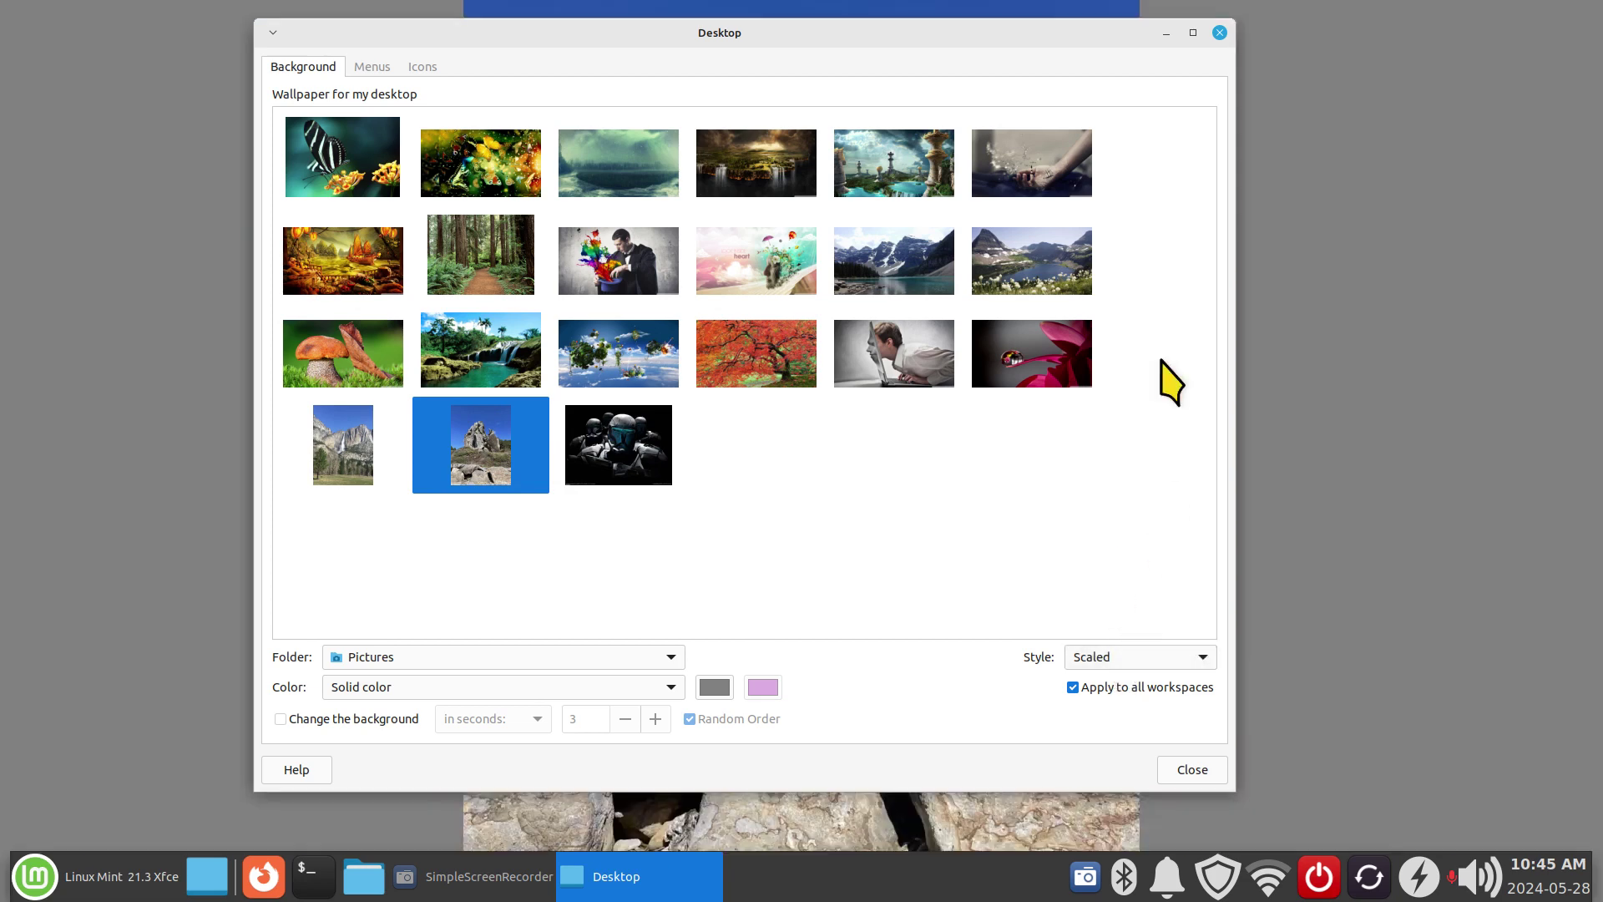
{"action": "left_click", "coordinate": [1163, 34]}
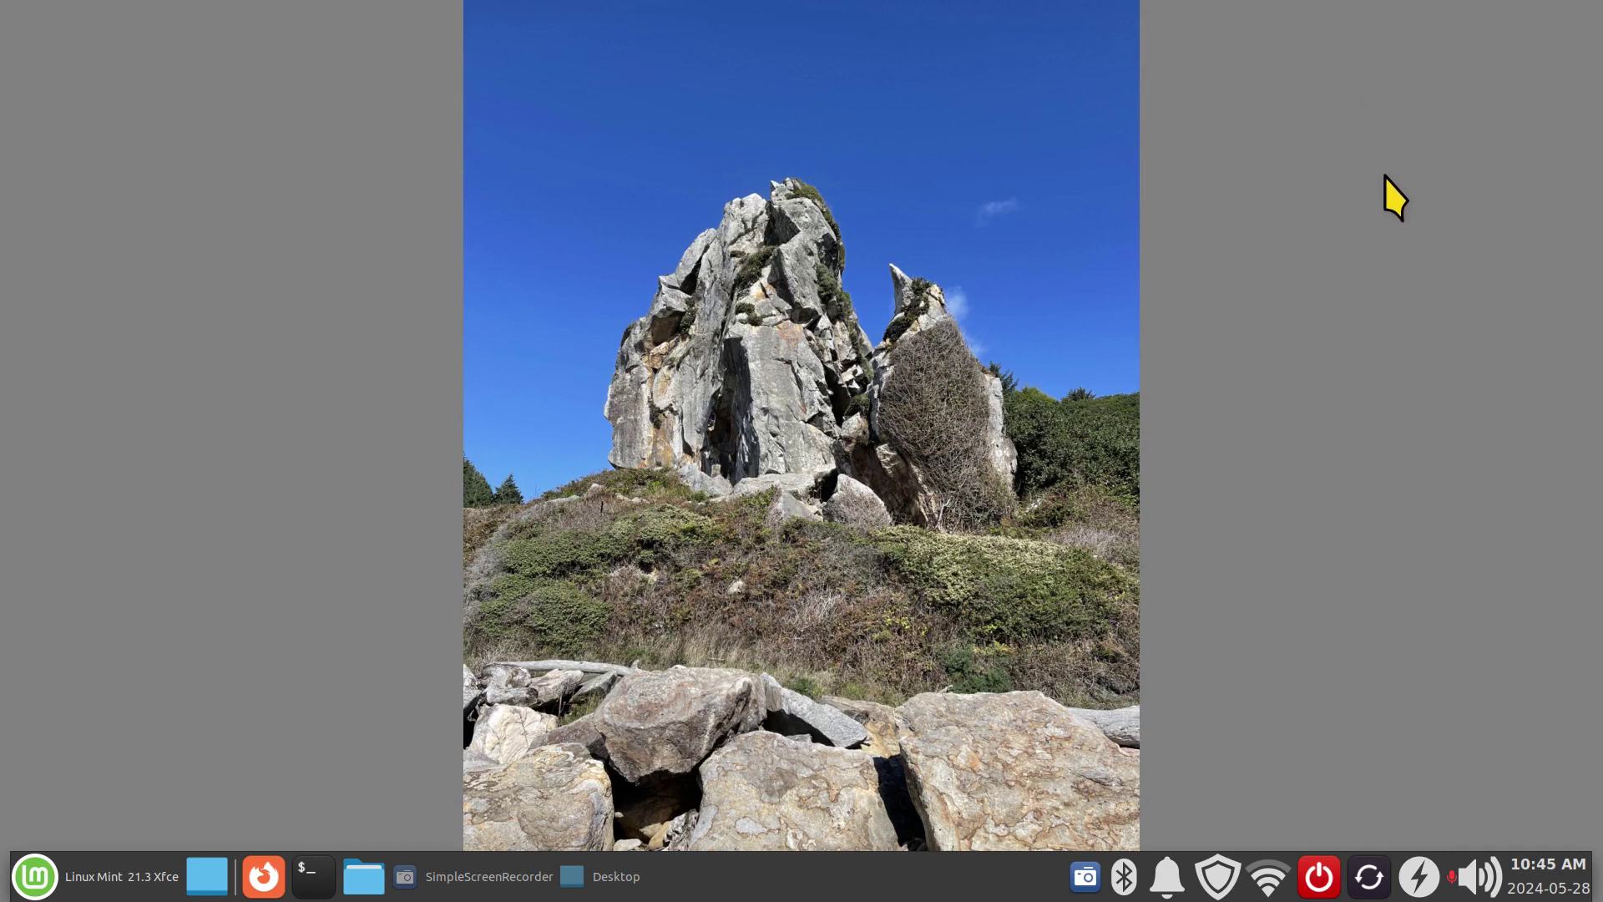
Try a red background colour and minimize the settings to preview it.
{"action": "left_click", "coordinate": [607, 885]}
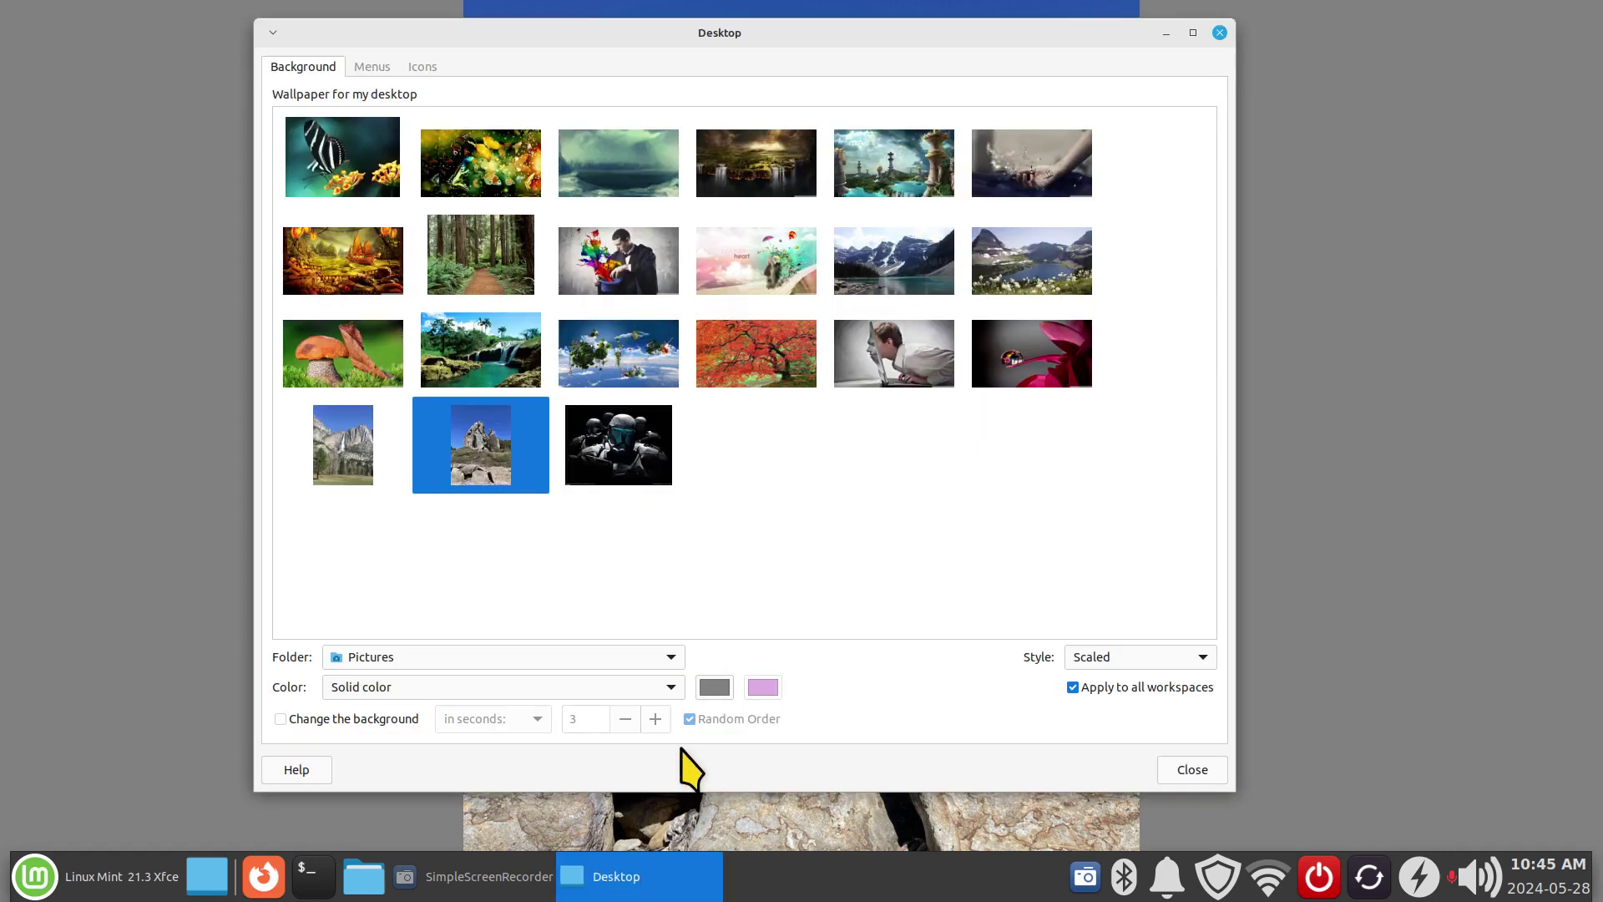
{"action": "left_click", "coordinate": [714, 690]}
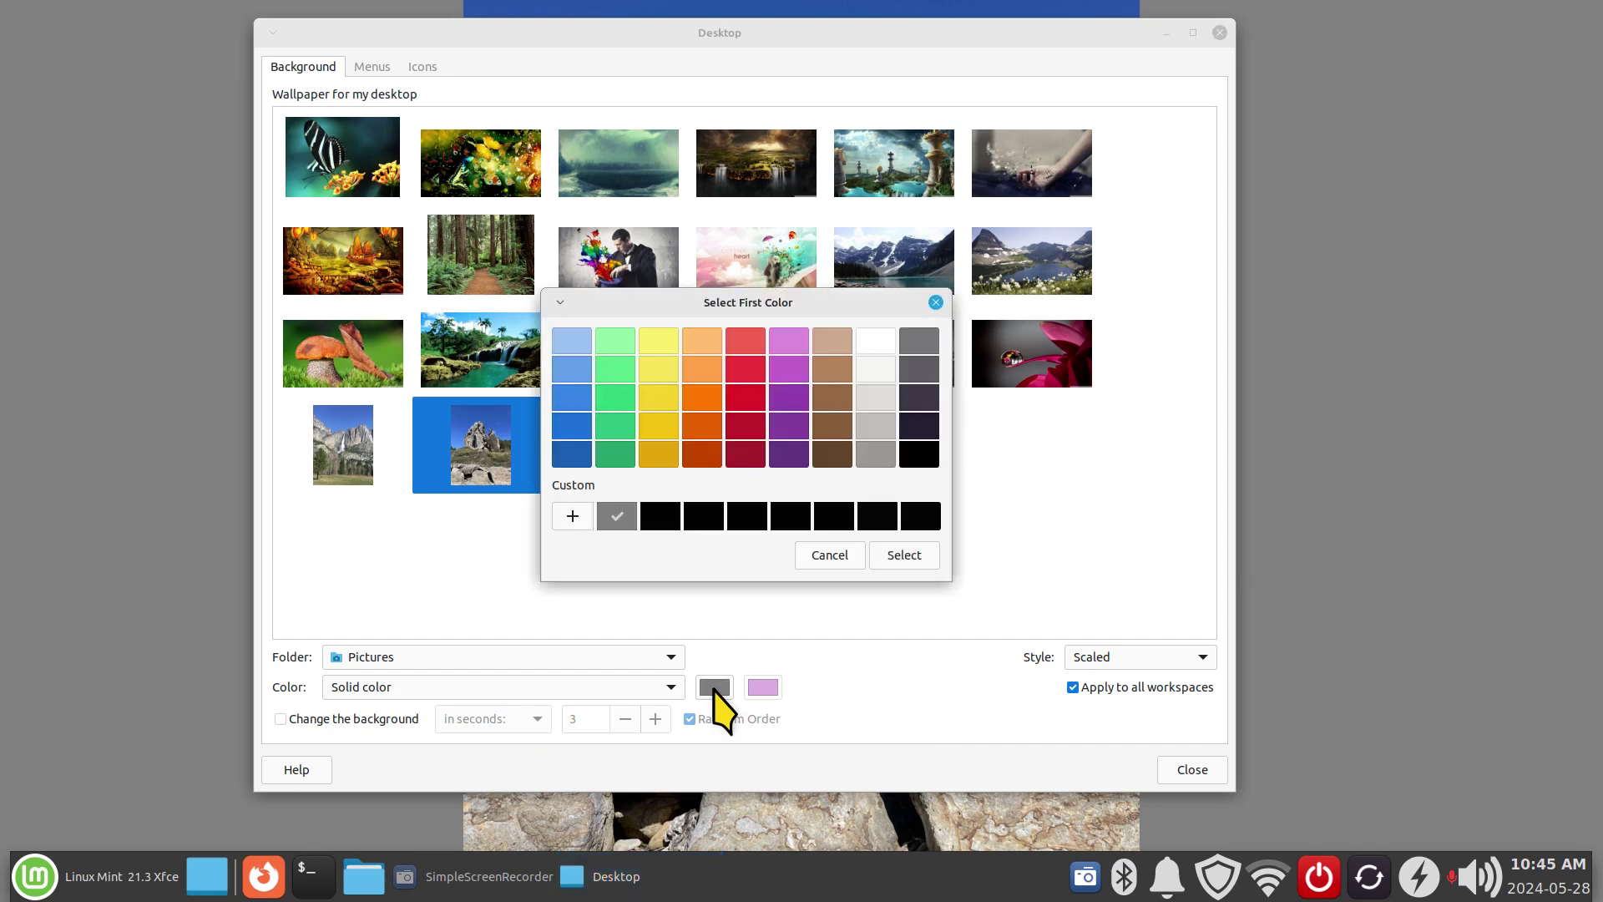
{"action": "left_click", "coordinate": [747, 399]}
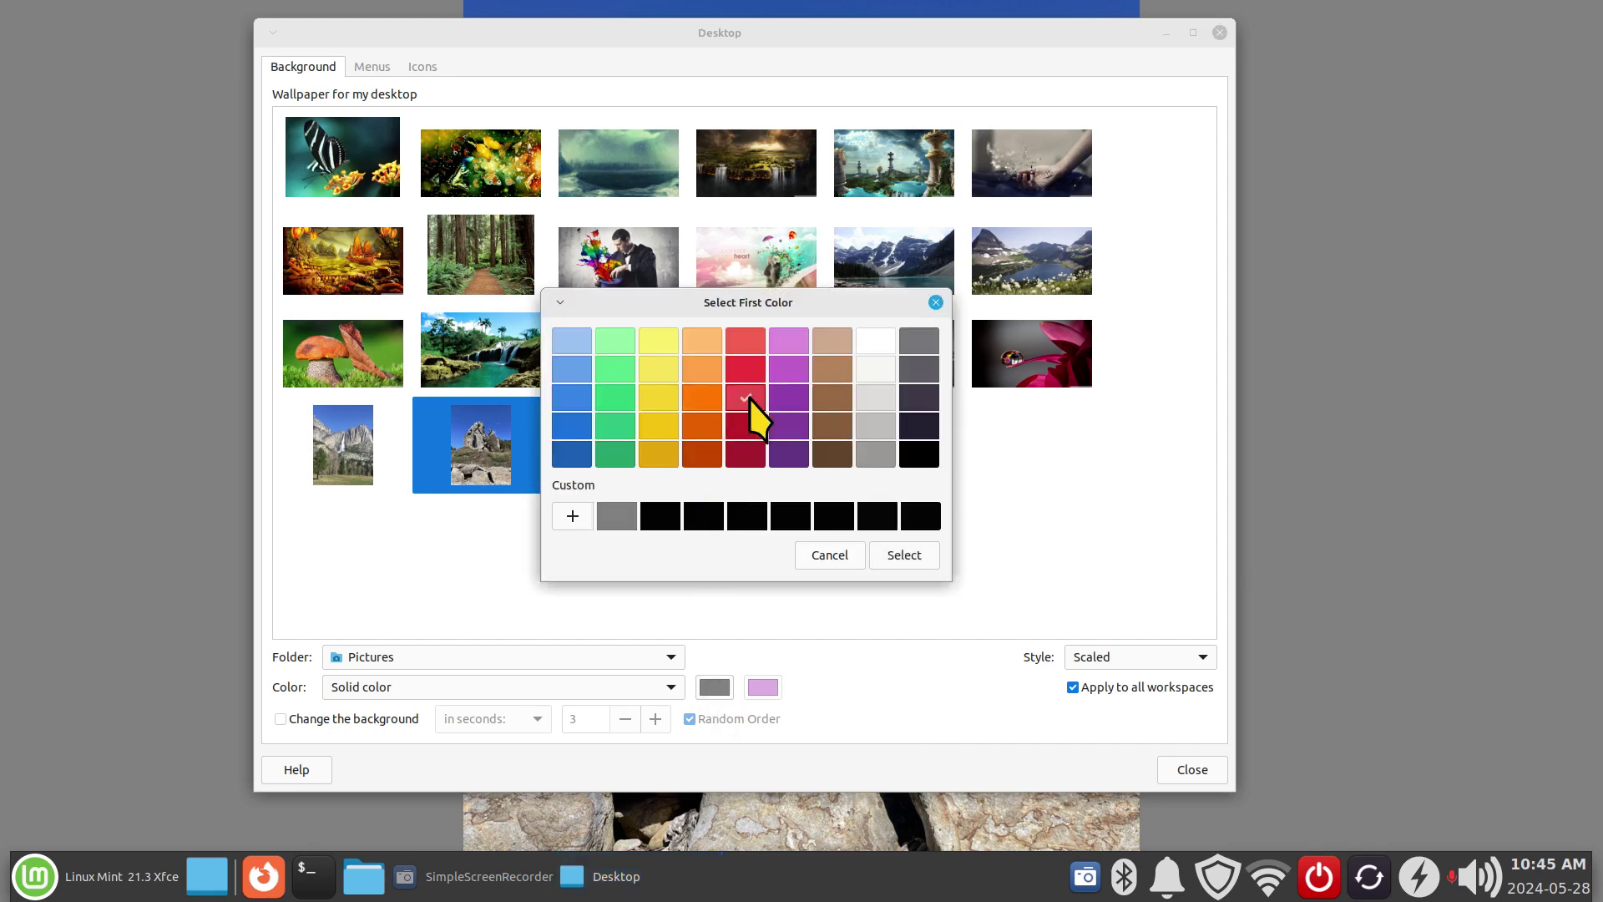
{"action": "left_click", "coordinate": [909, 556]}
{"action": "left_click", "coordinate": [1167, 32]}
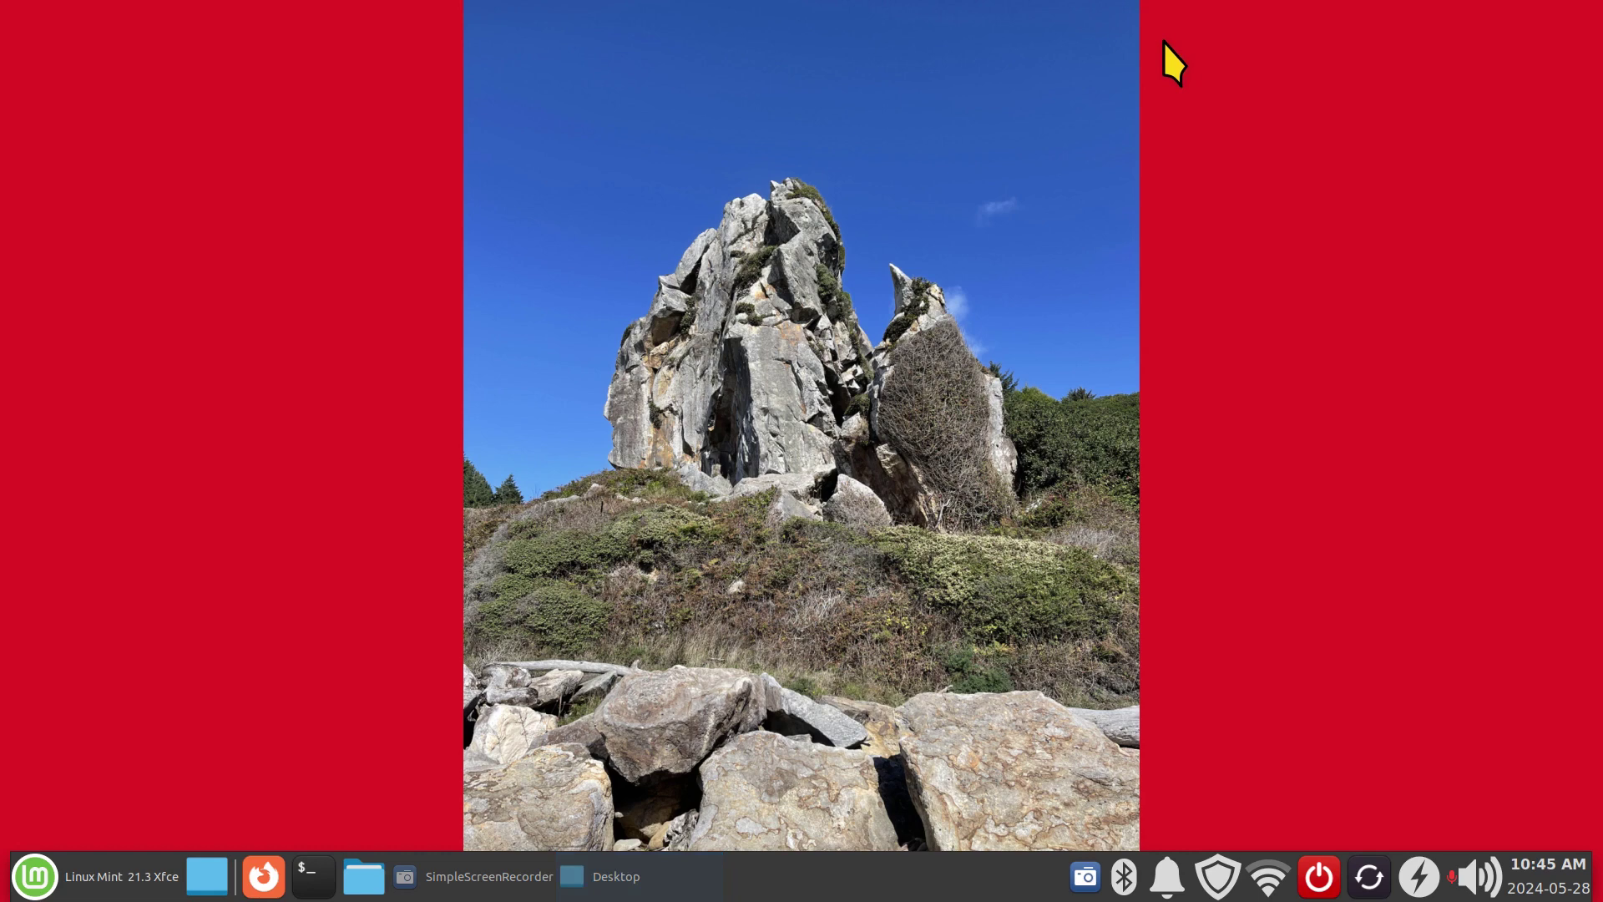
Set a horizontal gradient from grey to orange and minimize to preview the desktop.
{"action": "left_click", "coordinate": [627, 883]}
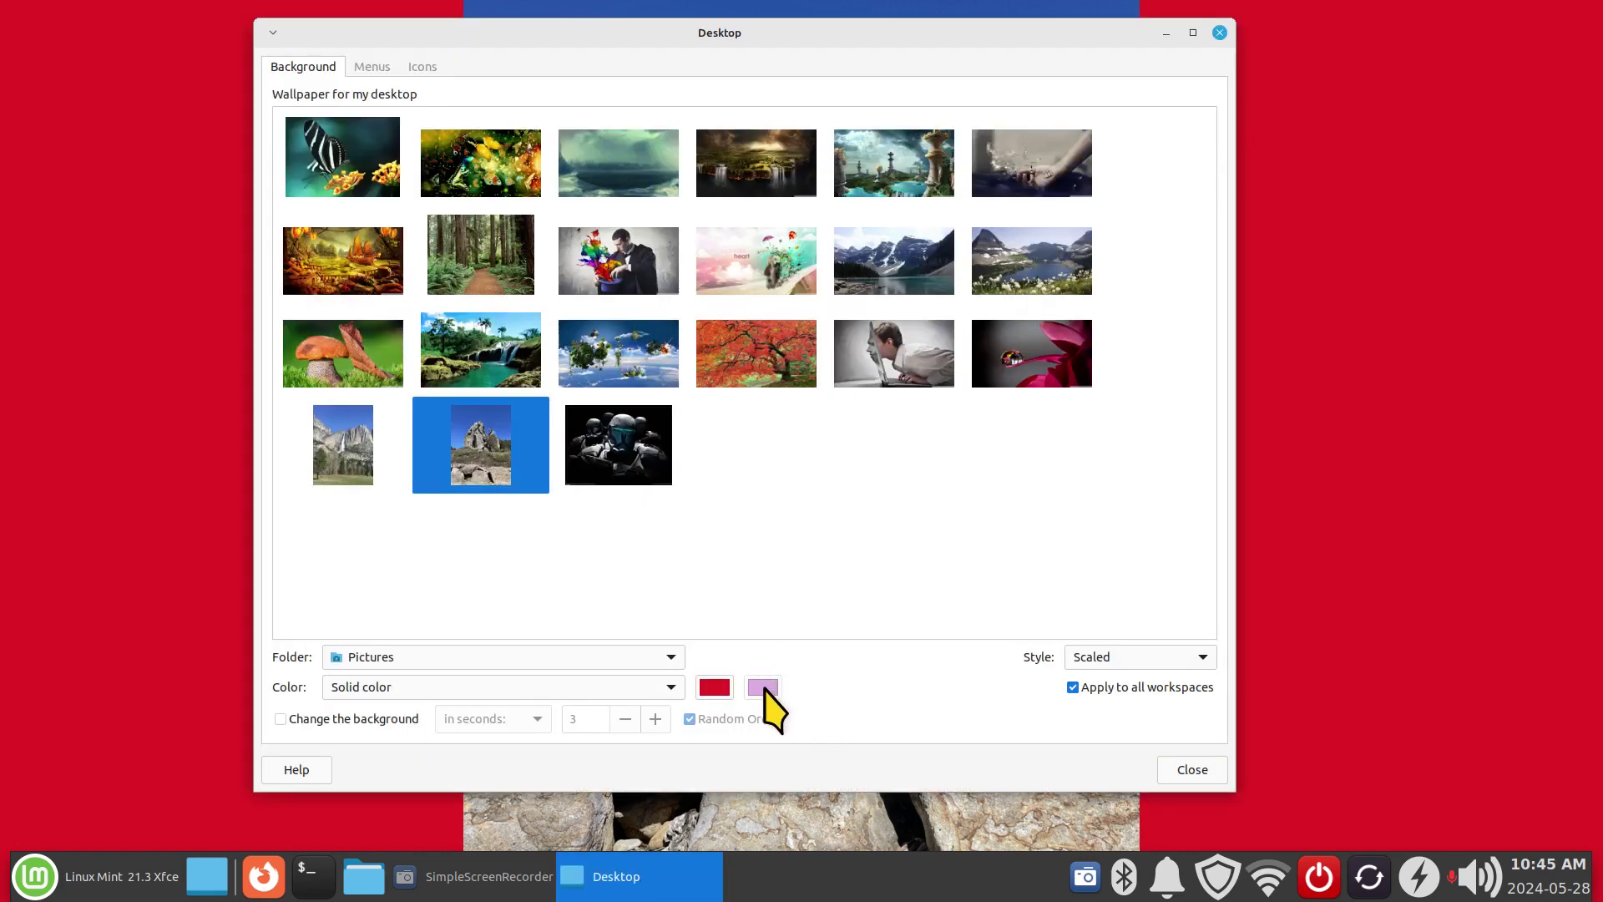
{"action": "left_click", "coordinate": [705, 693]}
{"action": "left_click", "coordinate": [617, 516]}
{"action": "left_click", "coordinate": [904, 555]}
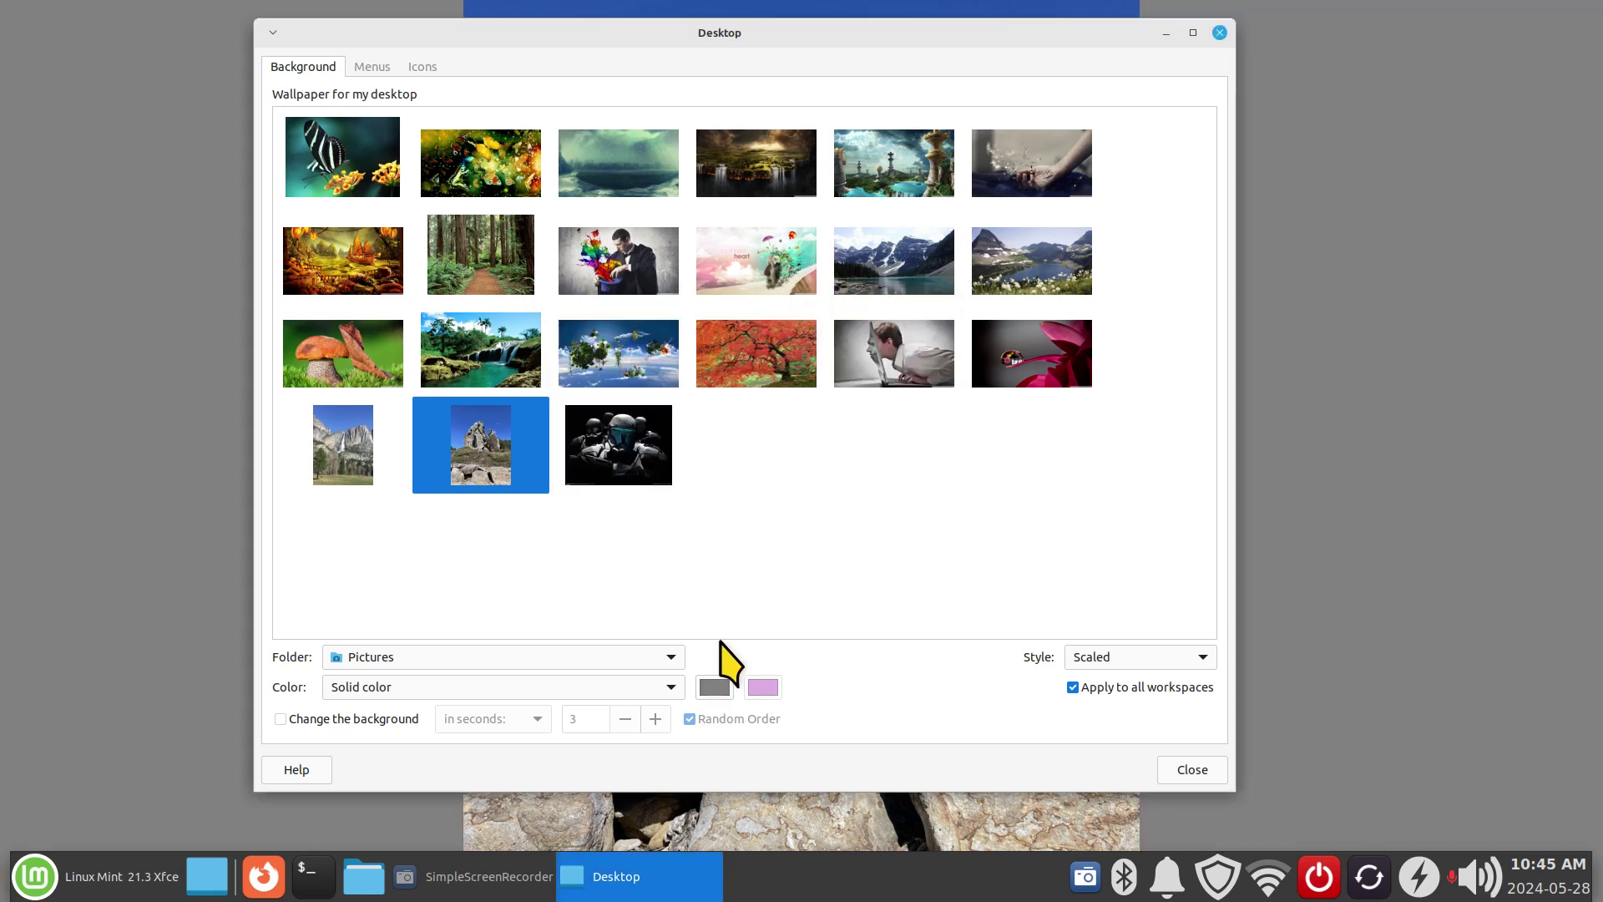
{"action": "left_click", "coordinate": [488, 688]}
{"action": "left_click", "coordinate": [448, 717]}
{"action": "left_click", "coordinate": [763, 693]}
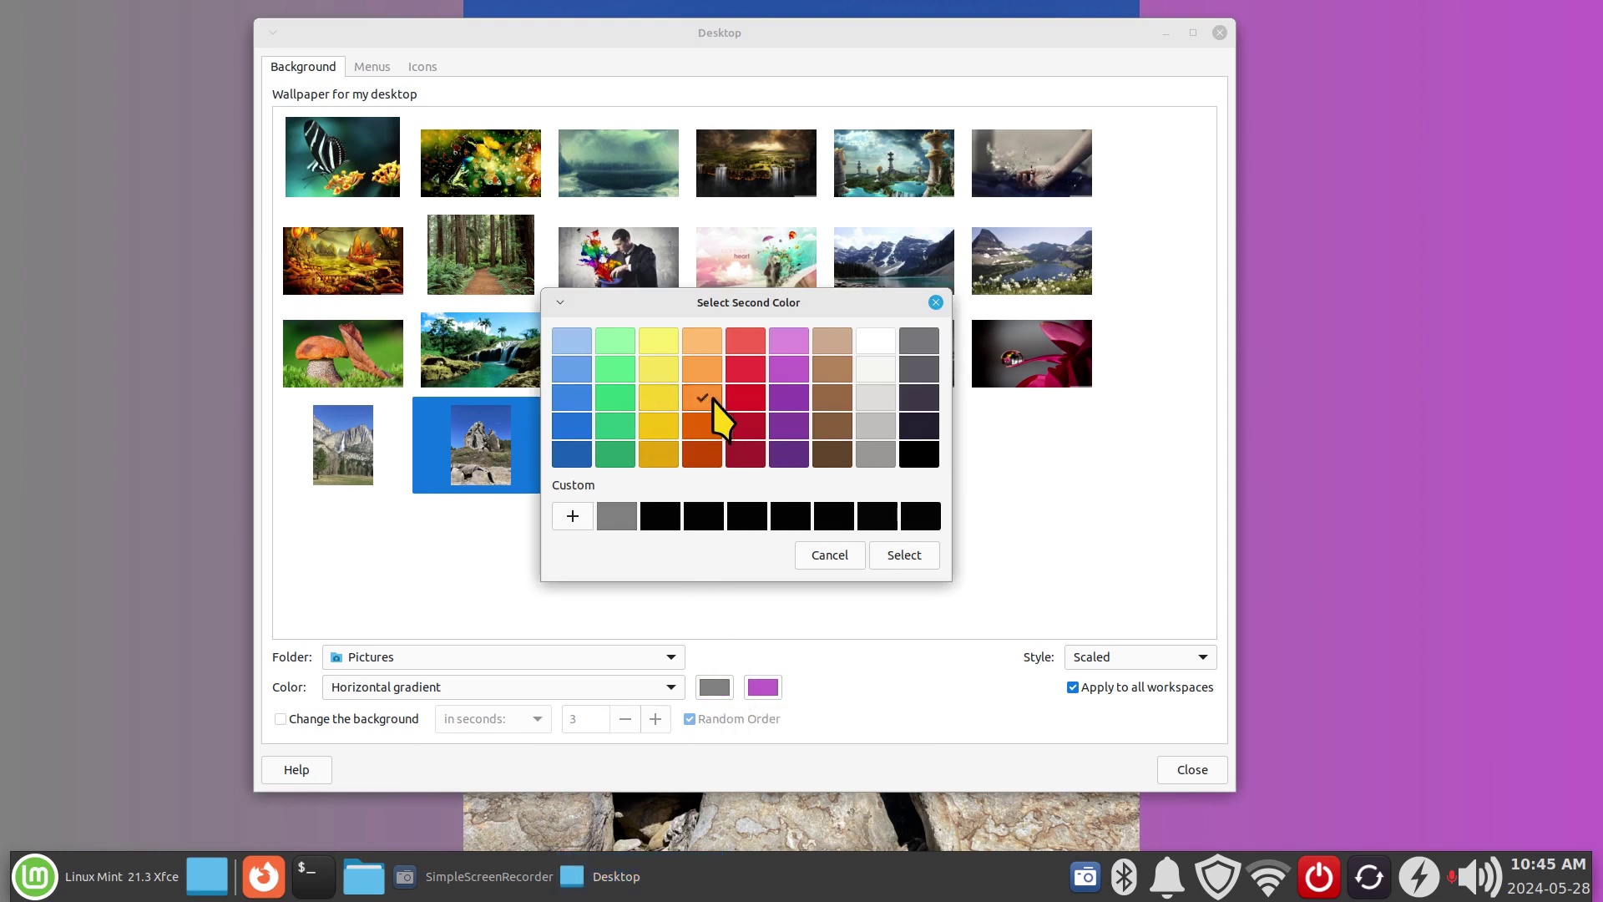
{"action": "left_click", "coordinate": [917, 565]}
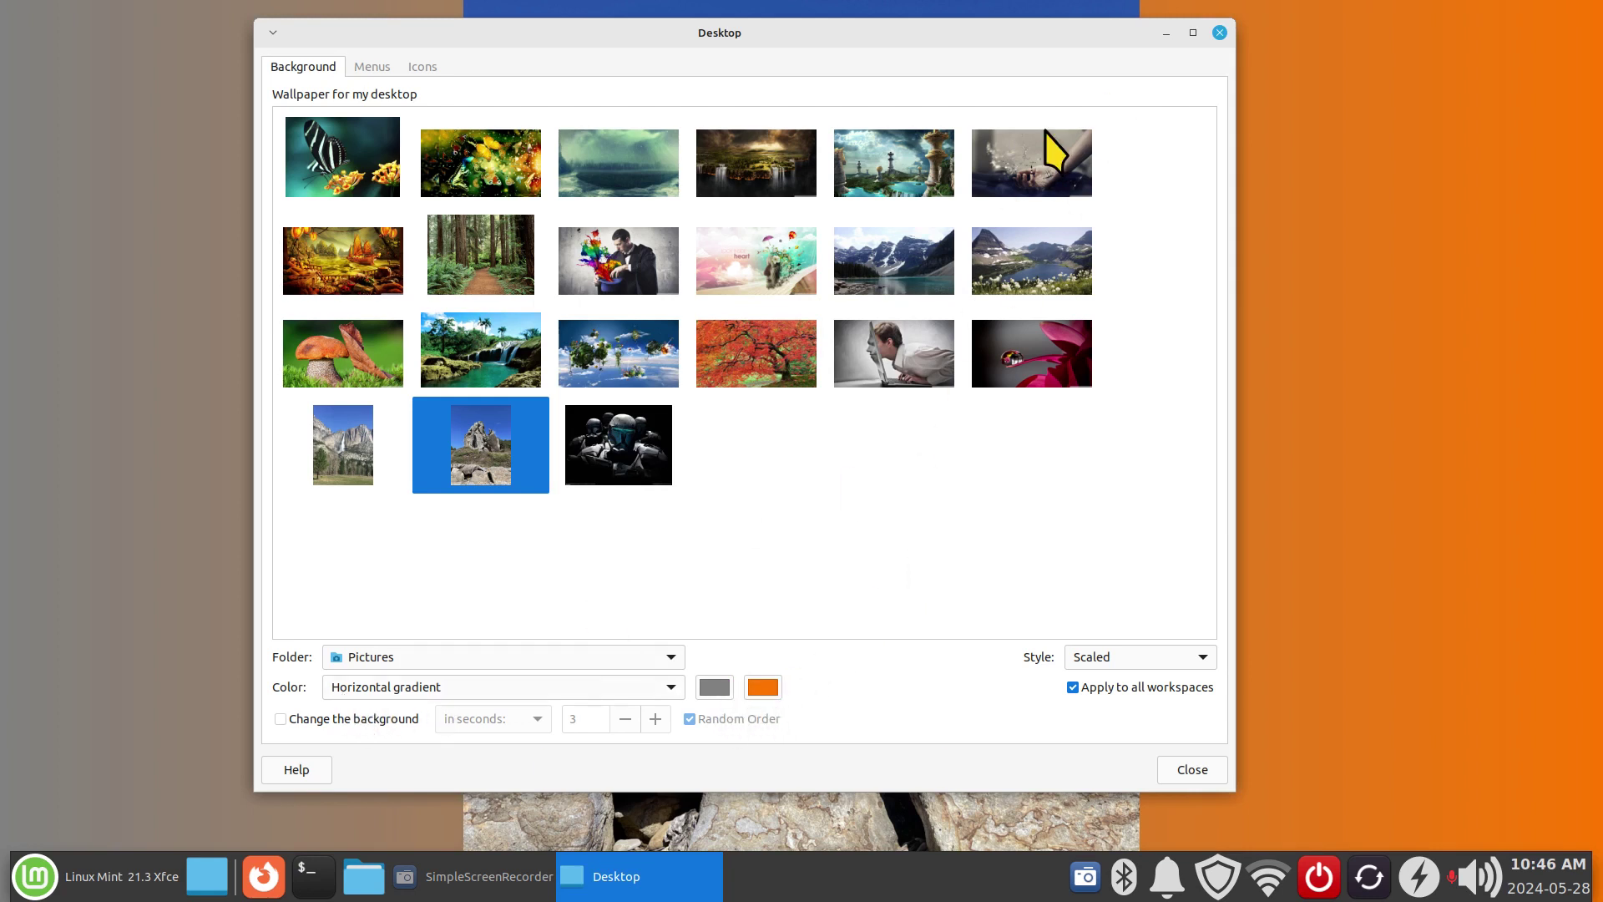
{"action": "left_click", "coordinate": [1167, 32]}
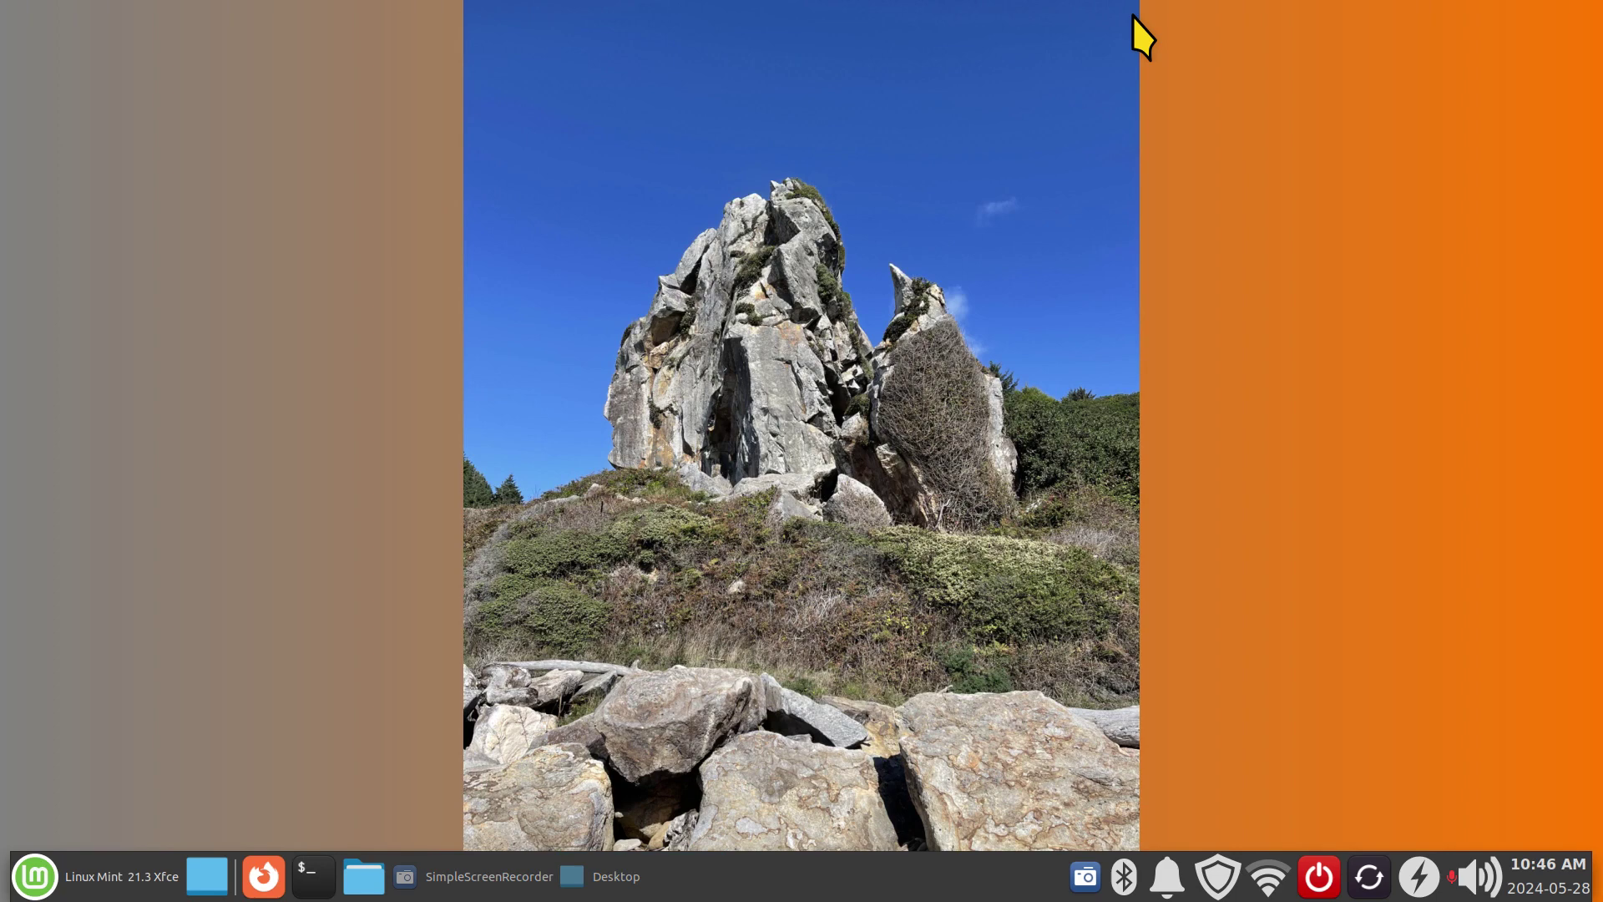
Switch the background to a vertical gradient, leaving both colours unchanged, and preview it.
{"action": "left_click", "coordinate": [613, 883]}
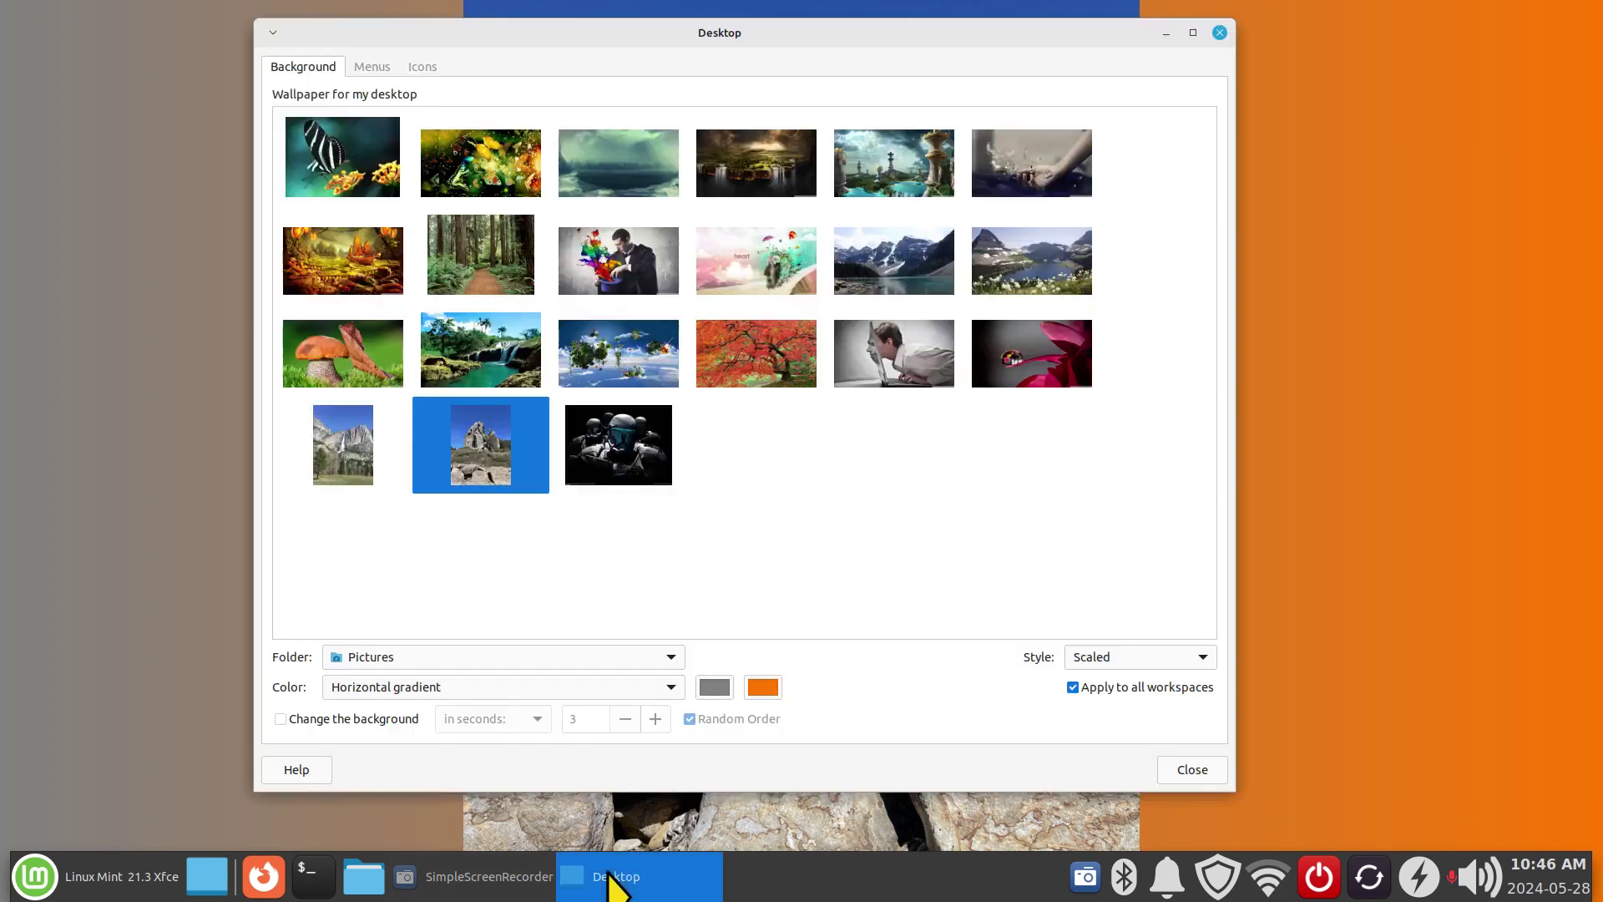
{"action": "left_click", "coordinate": [531, 690]}
{"action": "left_click", "coordinate": [507, 723]}
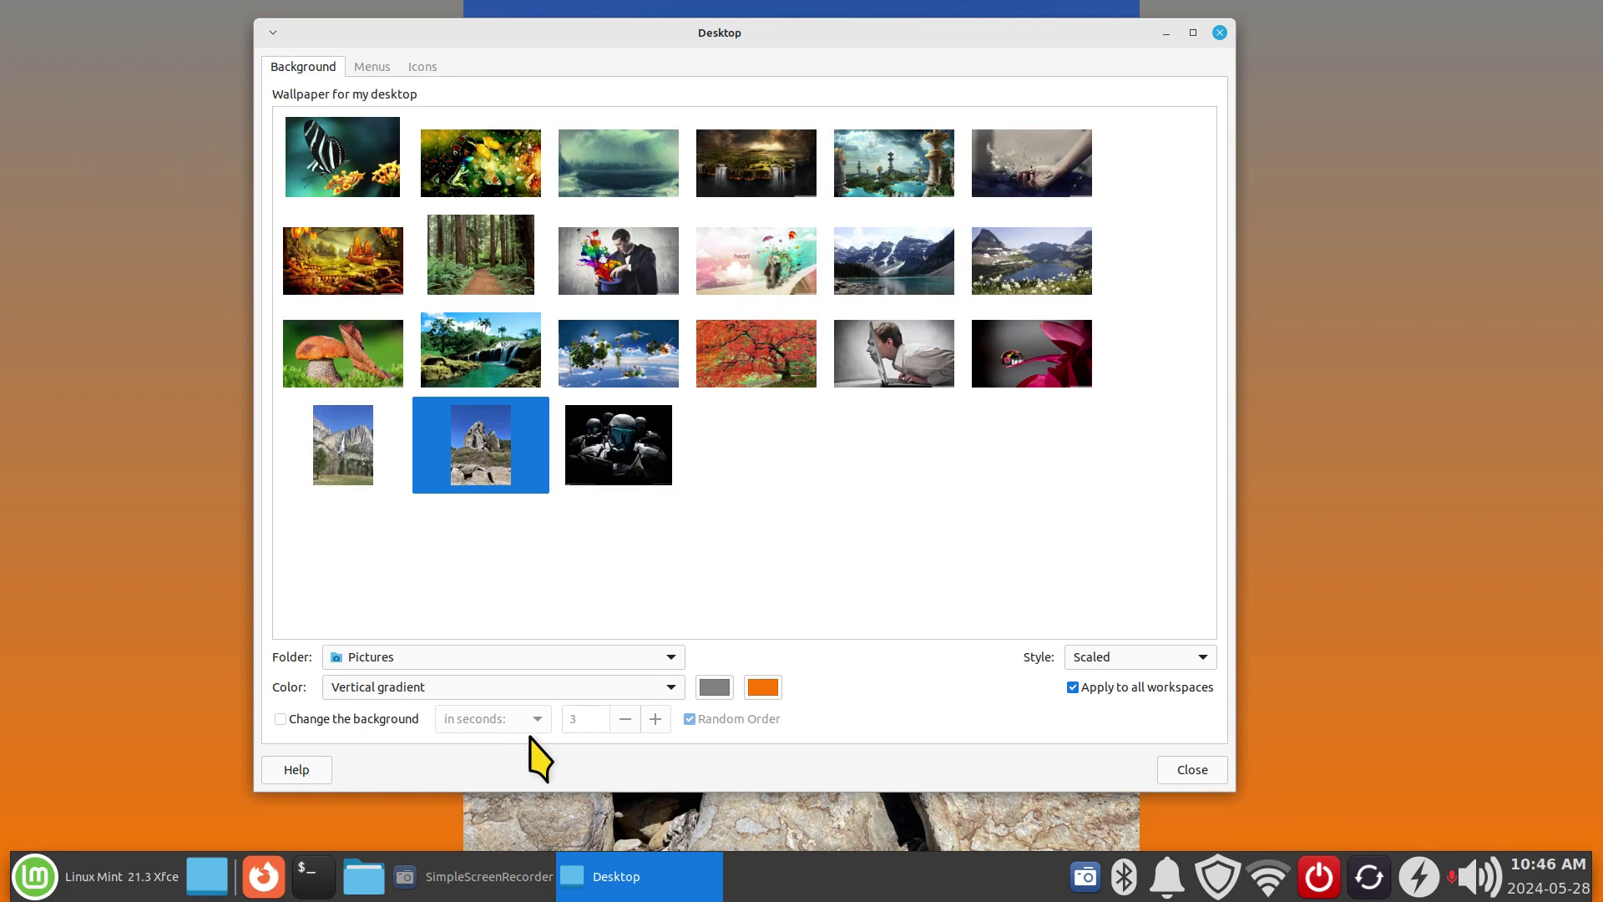
{"action": "left_click", "coordinate": [767, 690]}
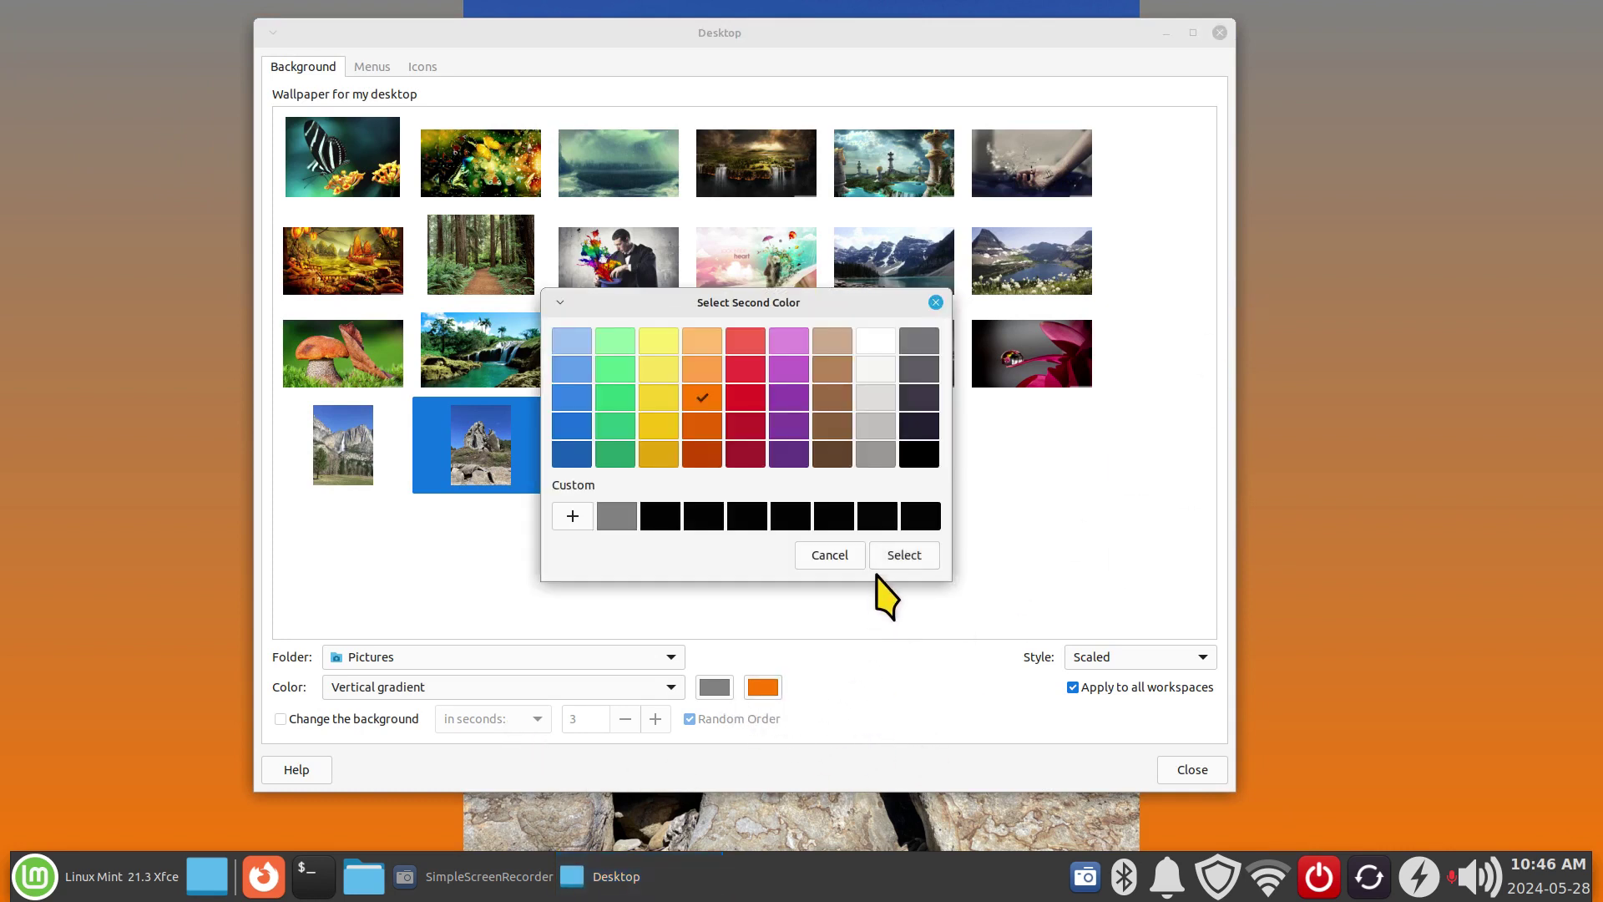
{"action": "left_click", "coordinate": [817, 559]}
{"action": "left_click", "coordinate": [719, 689]}
{"action": "left_click", "coordinate": [801, 554]}
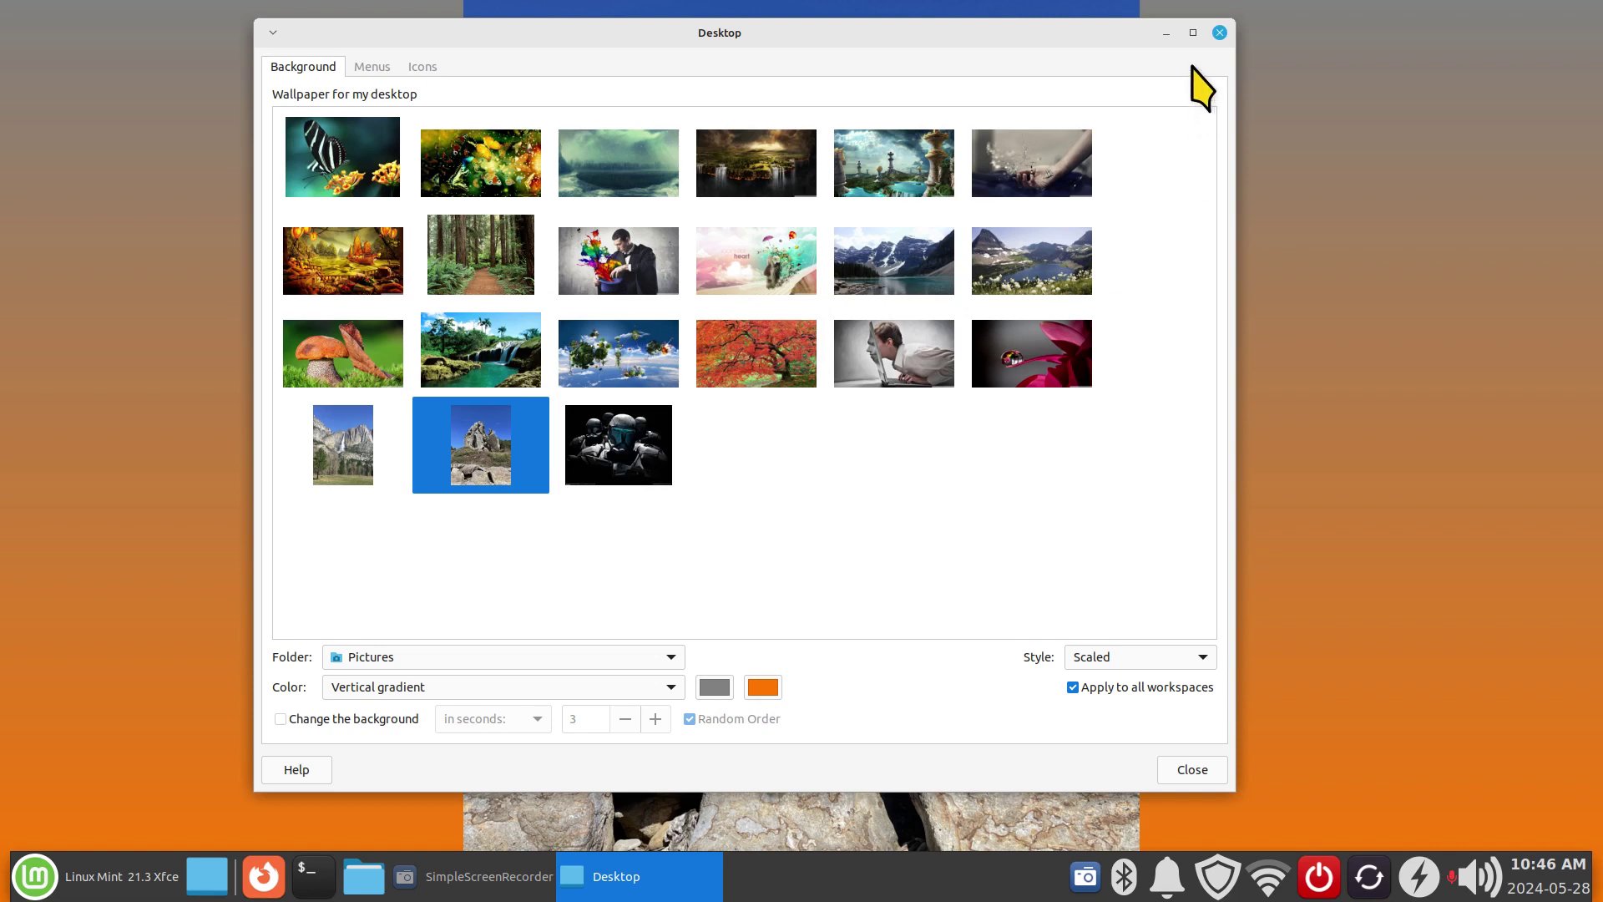
{"action": "left_click", "coordinate": [1166, 32]}
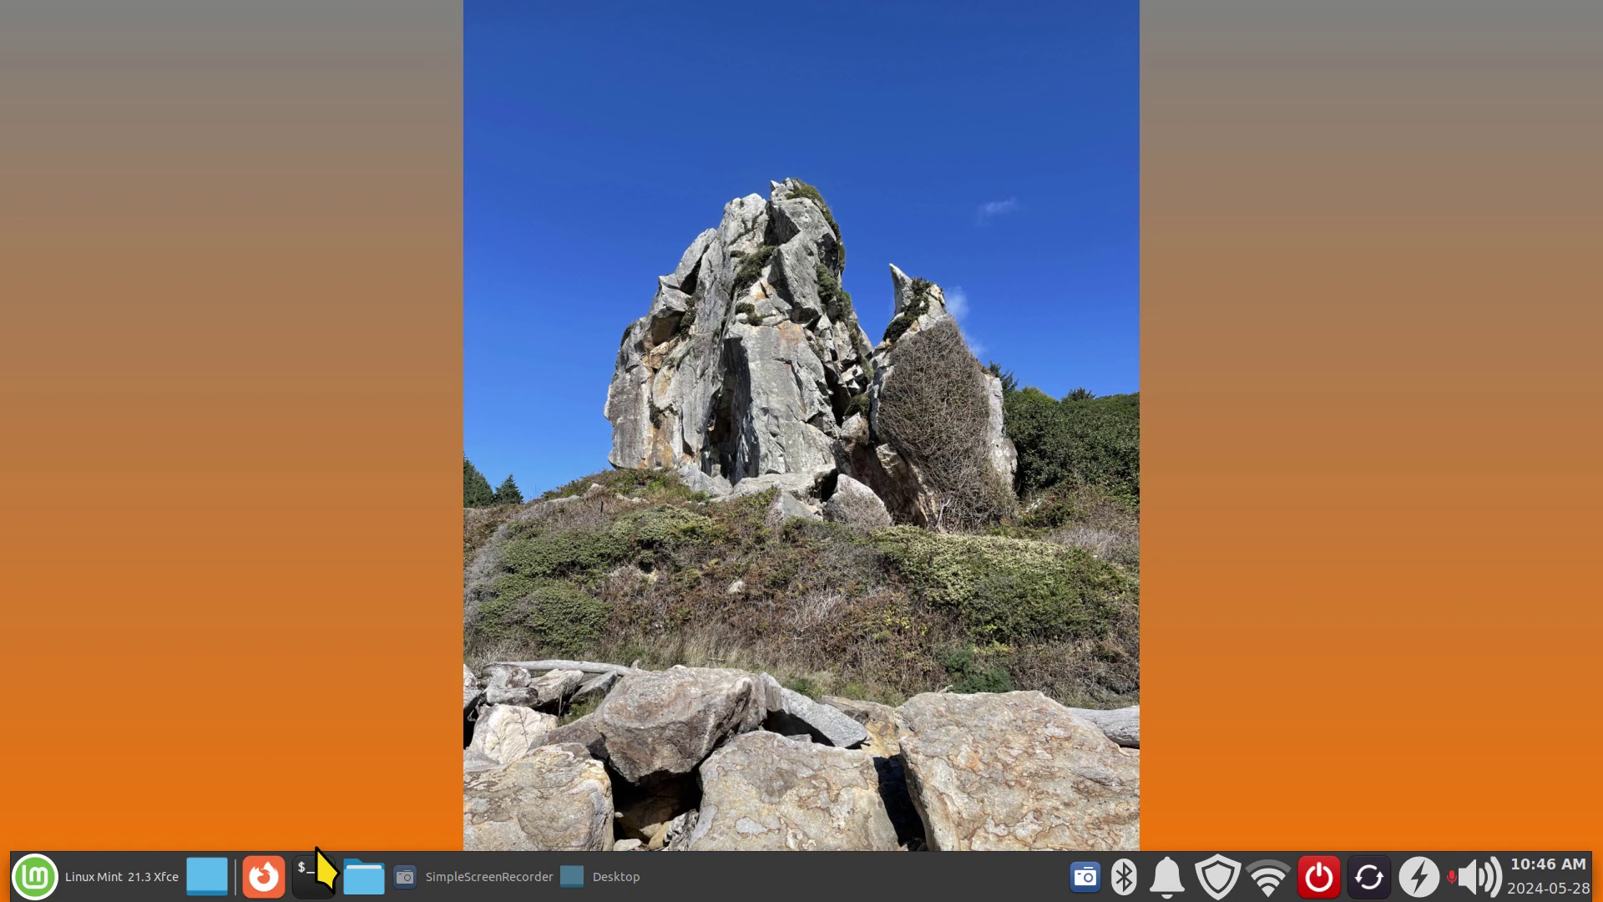
Set the background colour to Transparent, keep the style Scaled, and close Desktop Settings.
{"action": "left_click", "coordinate": [628, 888]}
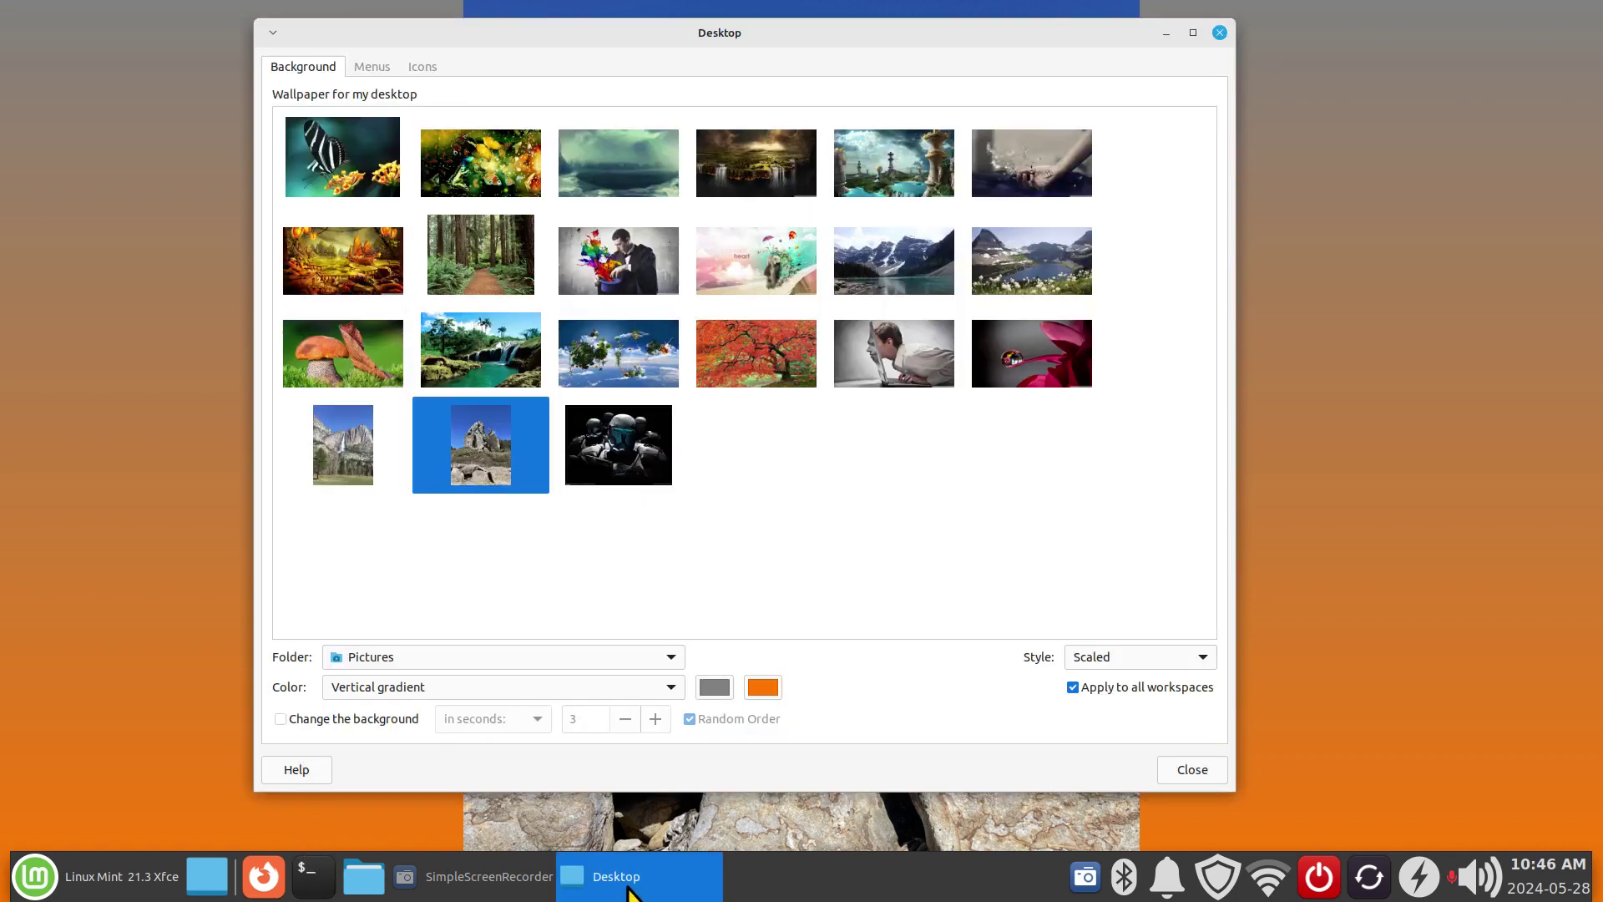
{"action": "left_click", "coordinate": [393, 687]}
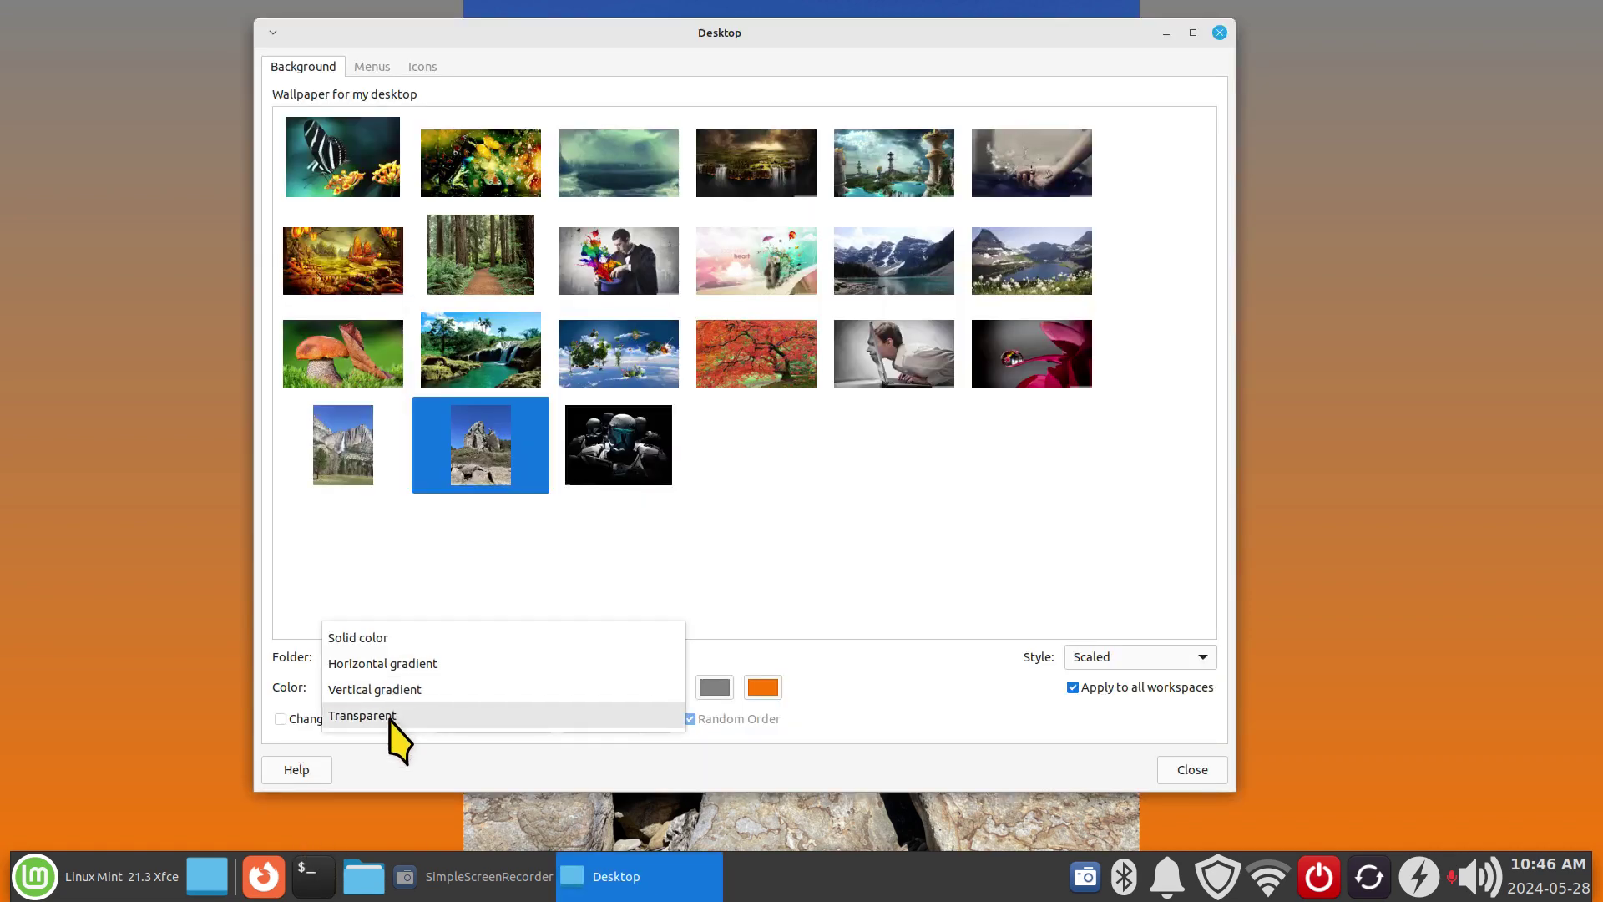
{"action": "left_click", "coordinate": [393, 716]}
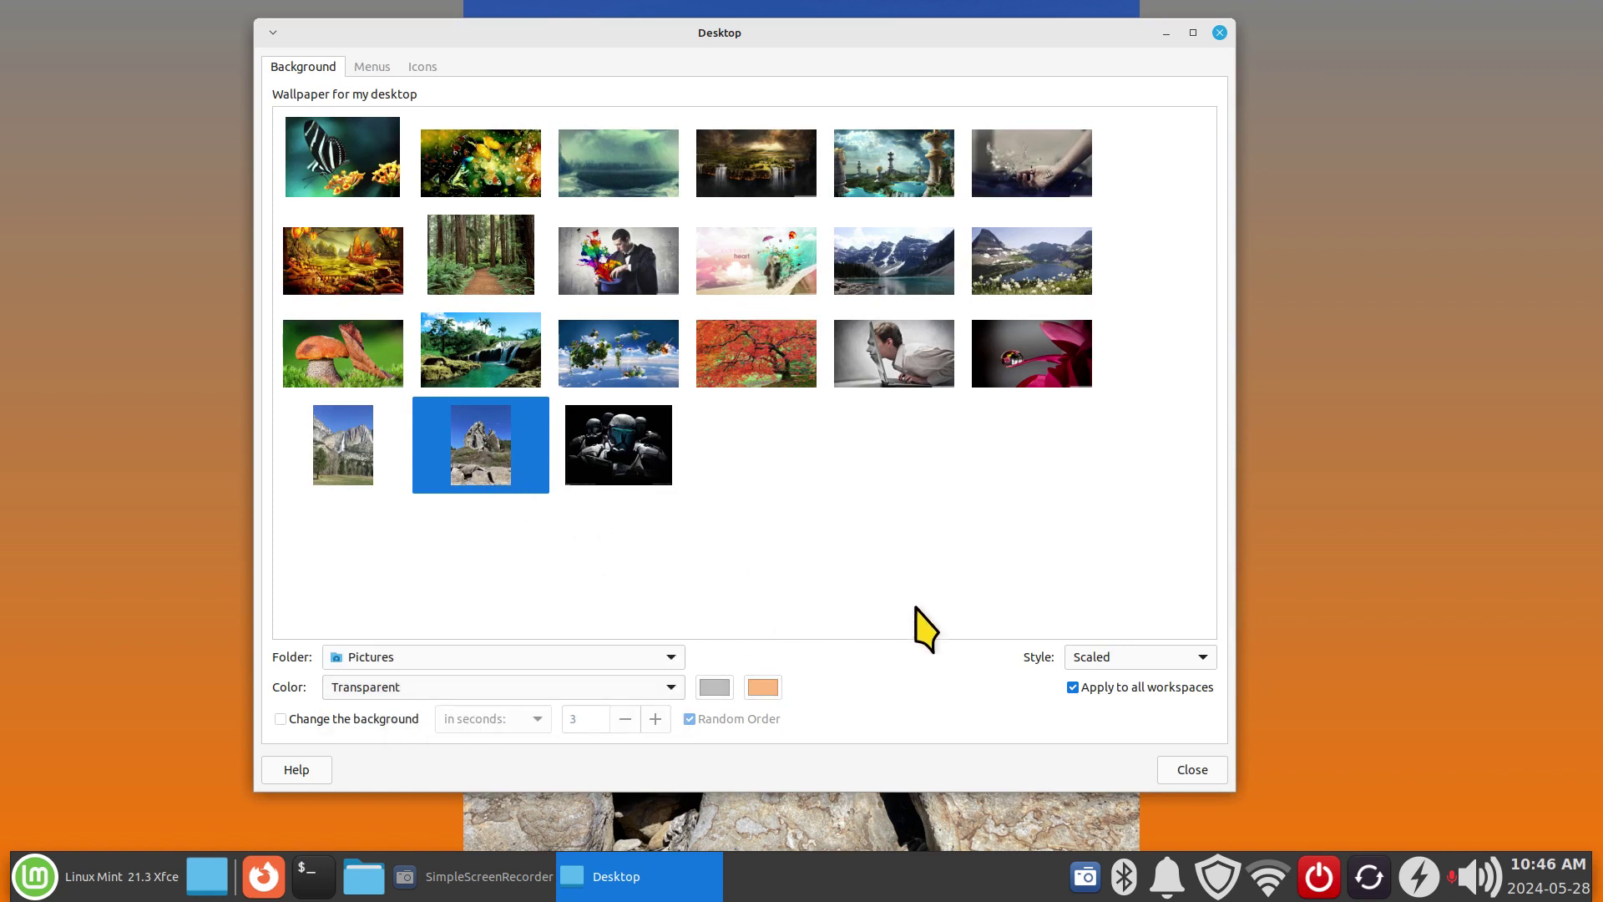
{"action": "left_click", "coordinate": [1124, 659]}
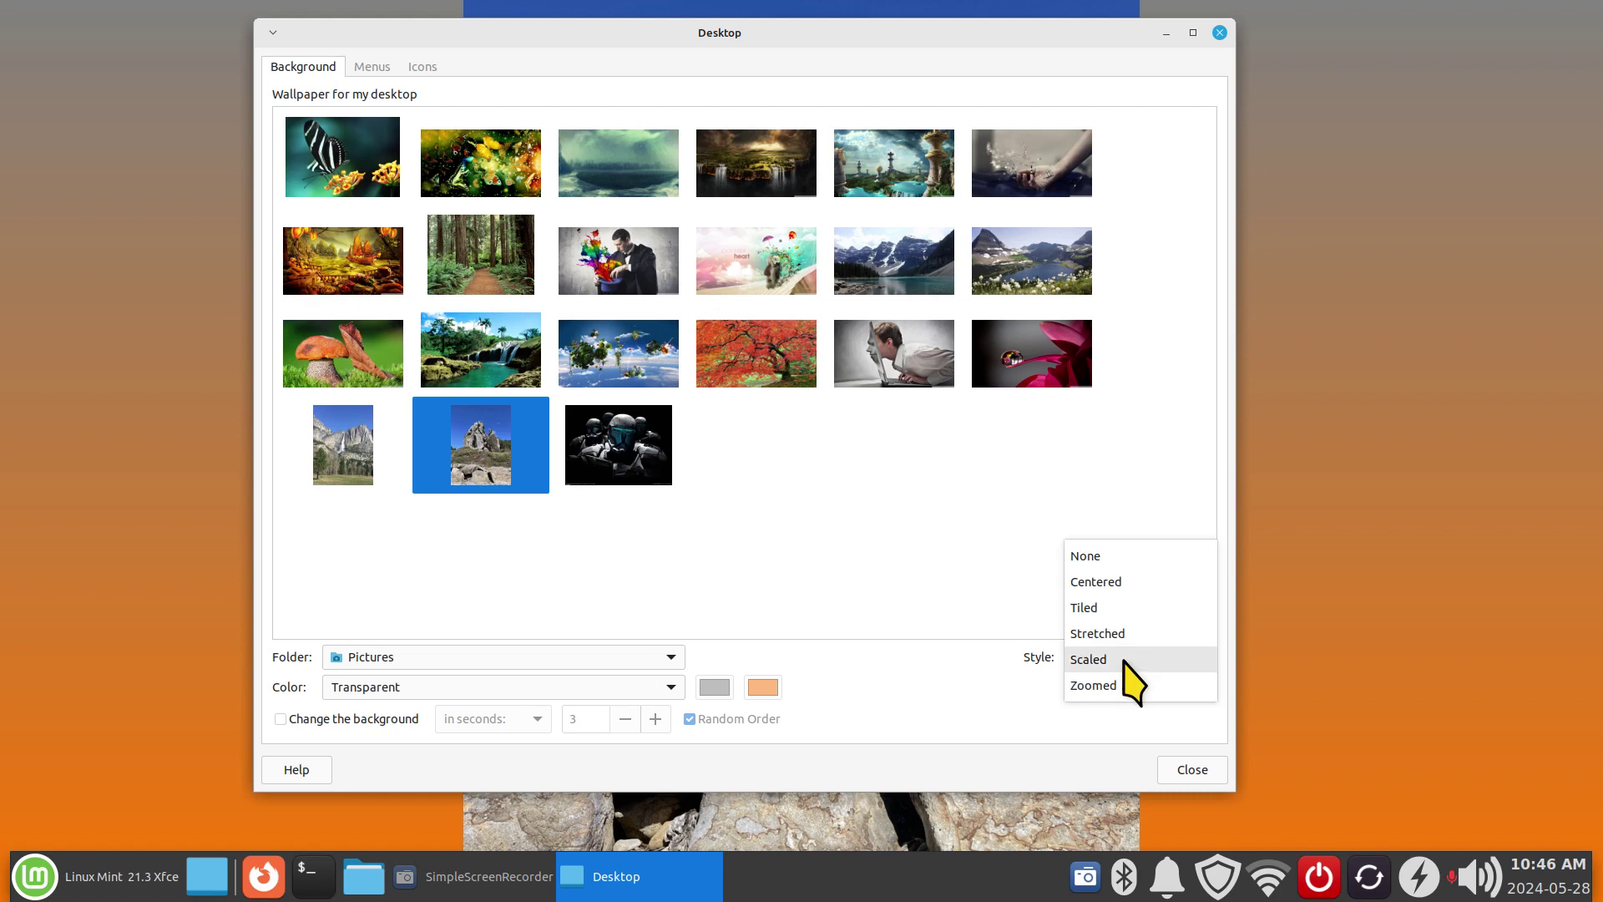
{"action": "left_click", "coordinate": [1119, 684]}
{"action": "left_click", "coordinate": [1122, 660]}
{"action": "left_click", "coordinate": [1123, 632]}
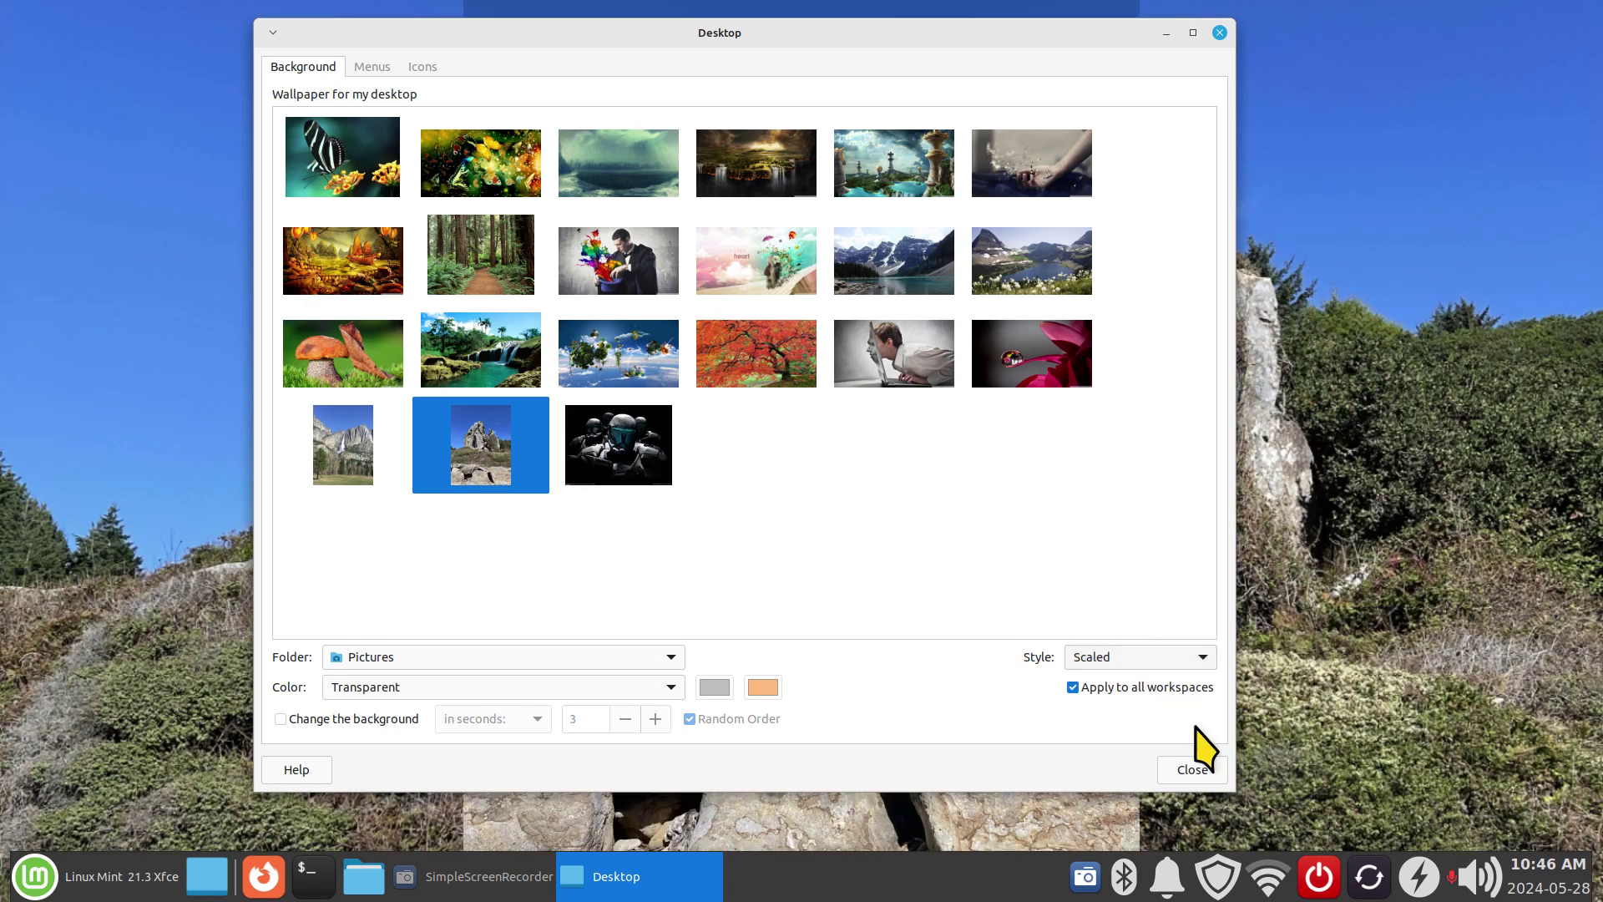
{"action": "left_click", "coordinate": [1193, 769]}
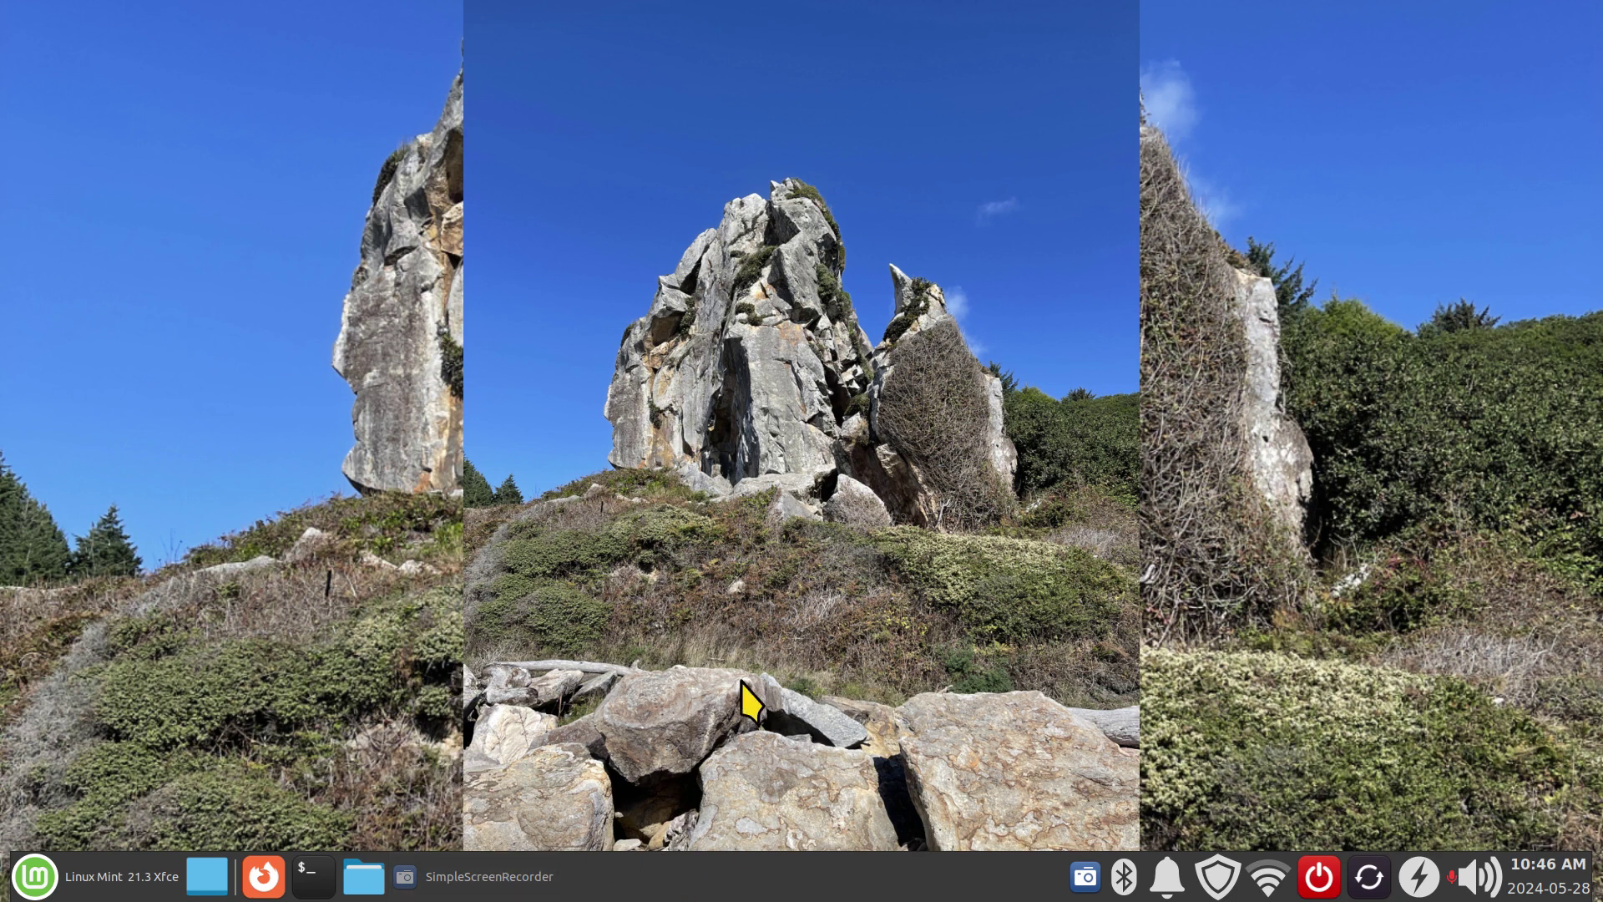
Reopen Desktop Settings from the desktop's context menu, then set Color to Solid color and Style to Zoomed.
{"action": "right_click", "coordinate": [616, 229]}
{"action": "left_click", "coordinate": [732, 504]}
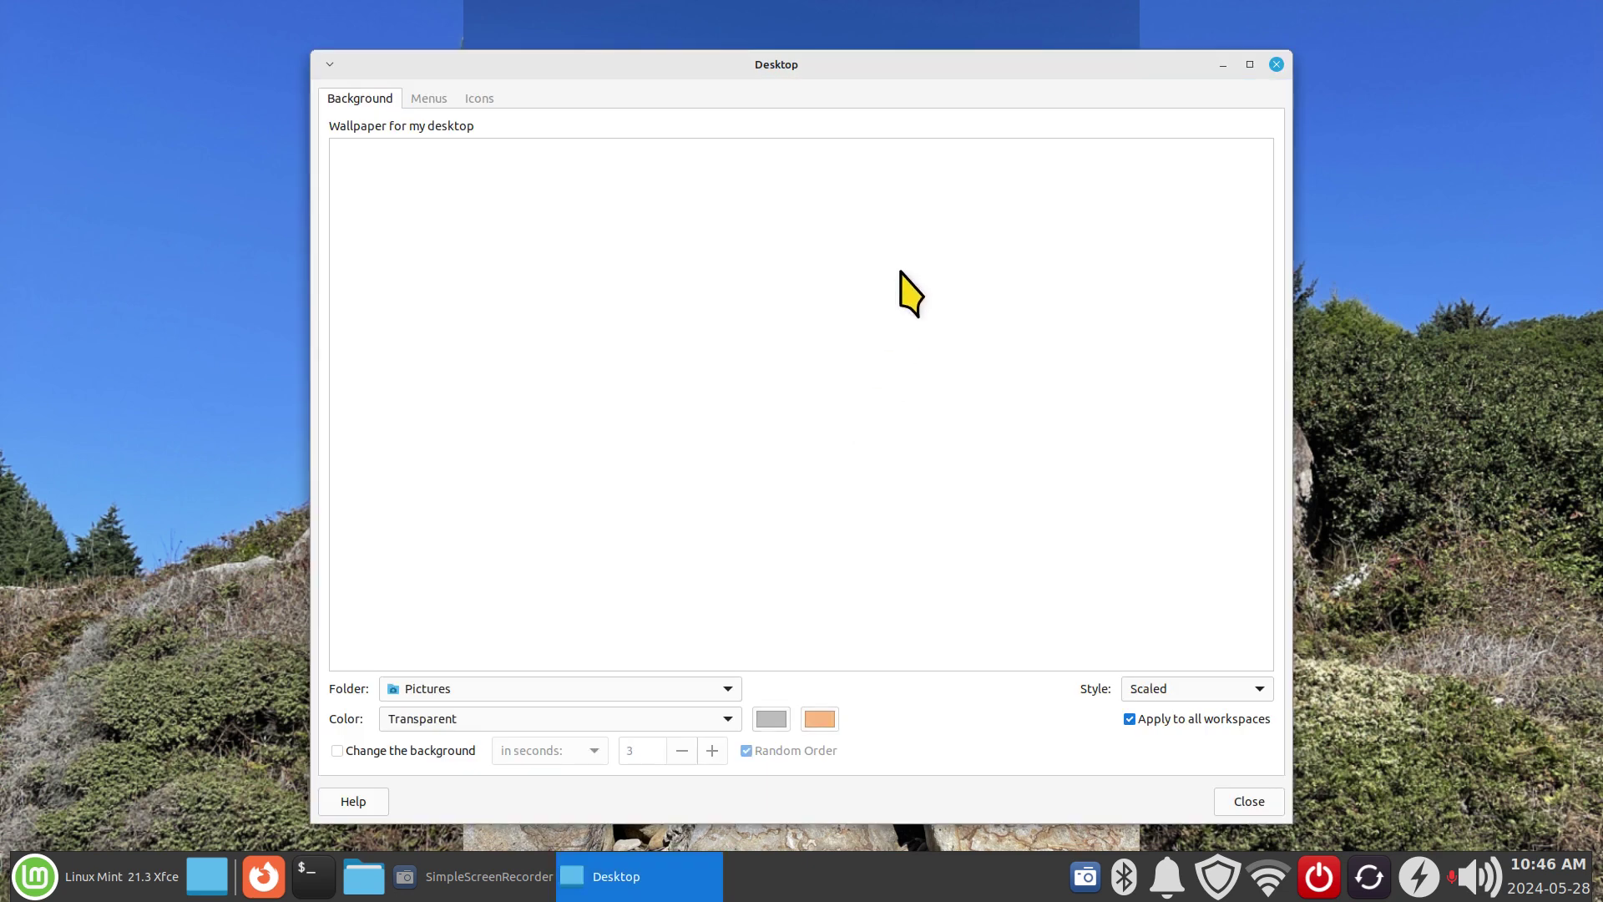
{"action": "left_click", "coordinate": [467, 721]}
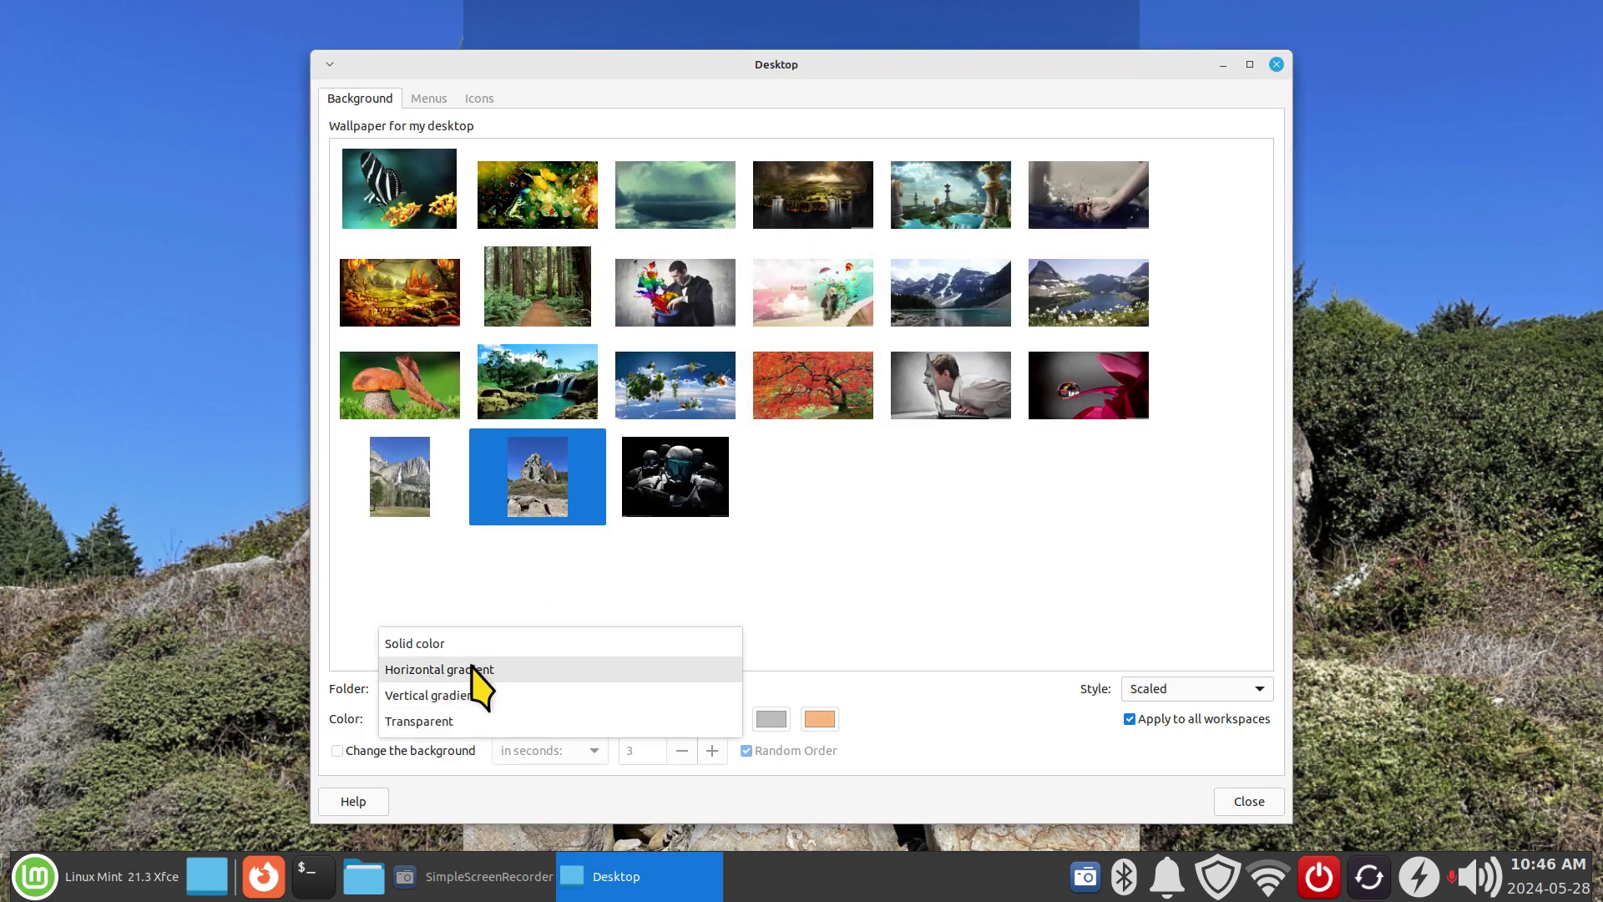
{"action": "left_click", "coordinate": [493, 645]}
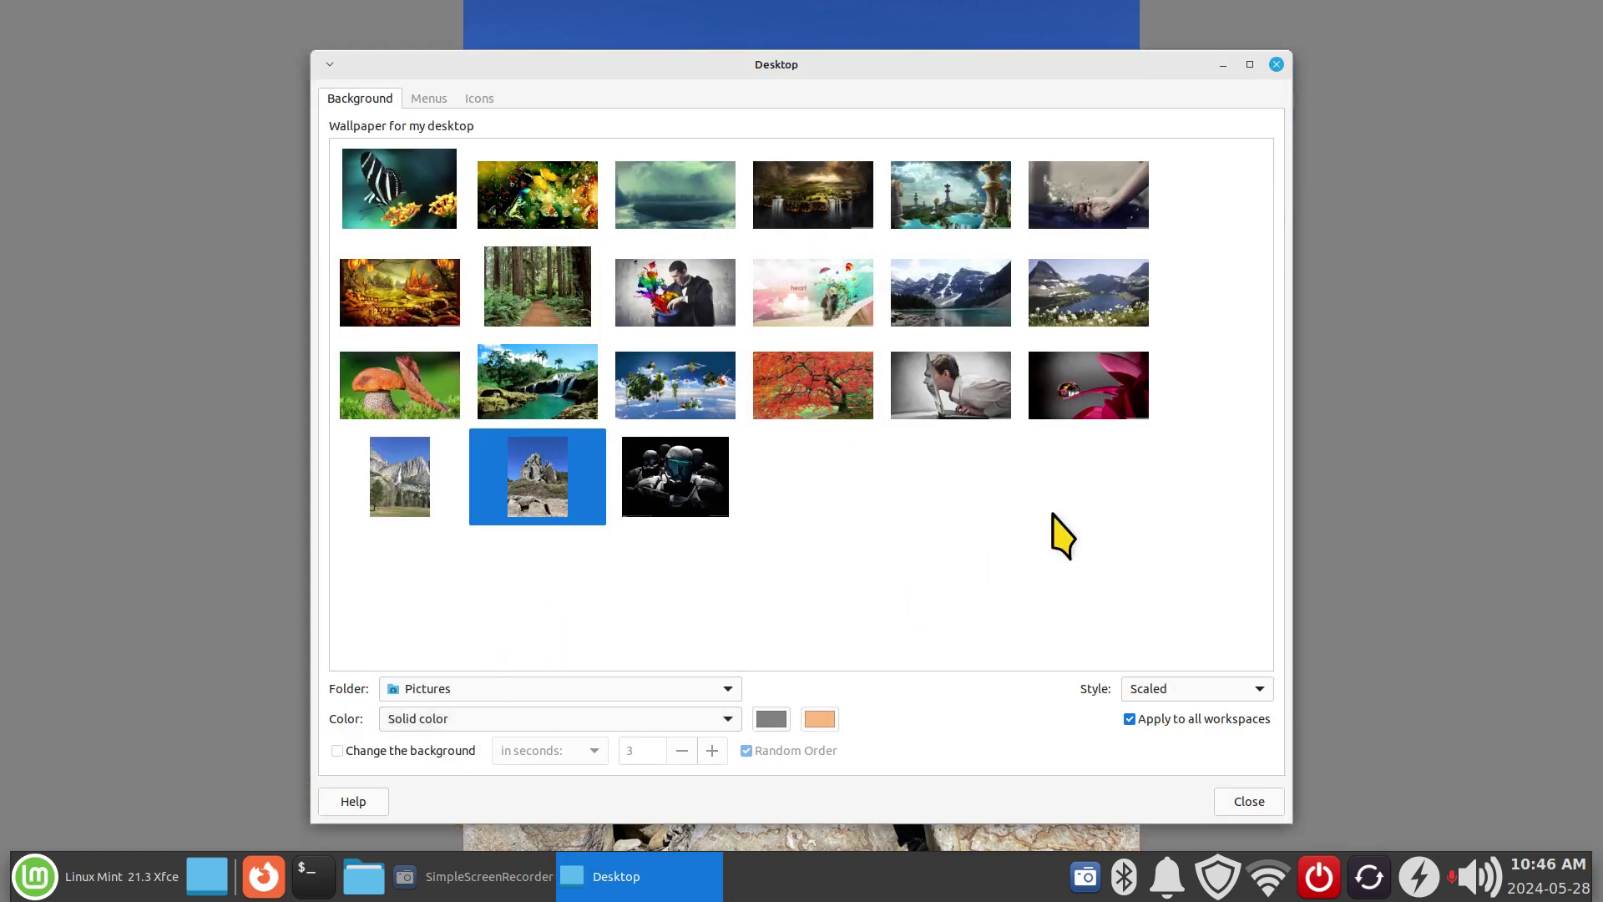
{"action": "left_click", "coordinate": [1170, 692]}
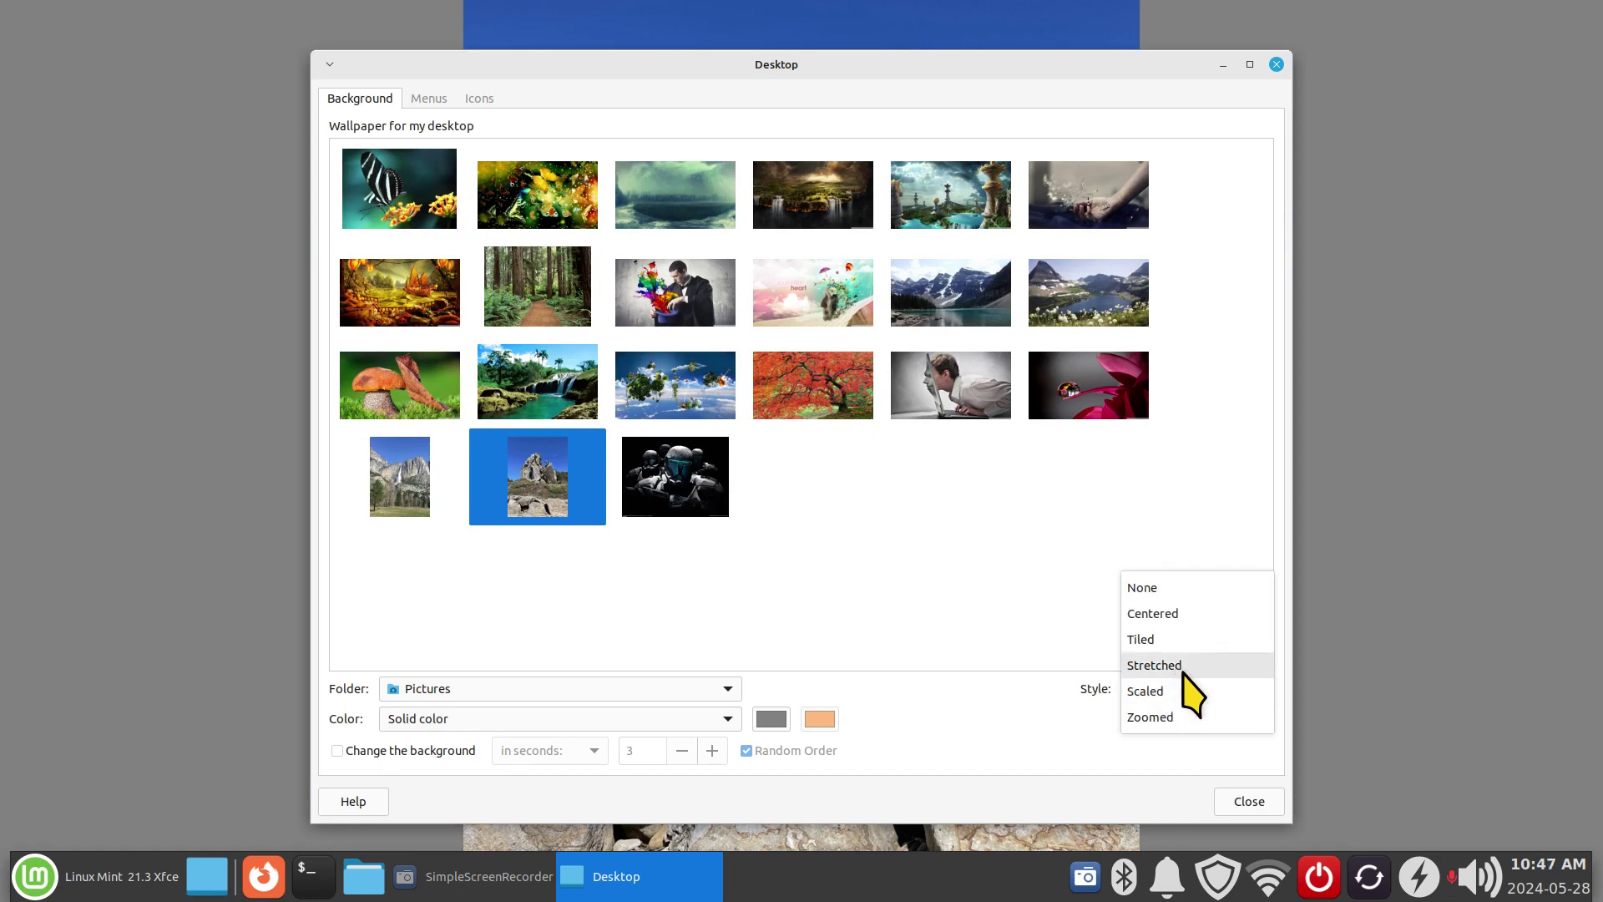
{"action": "left_click", "coordinate": [1151, 716]}
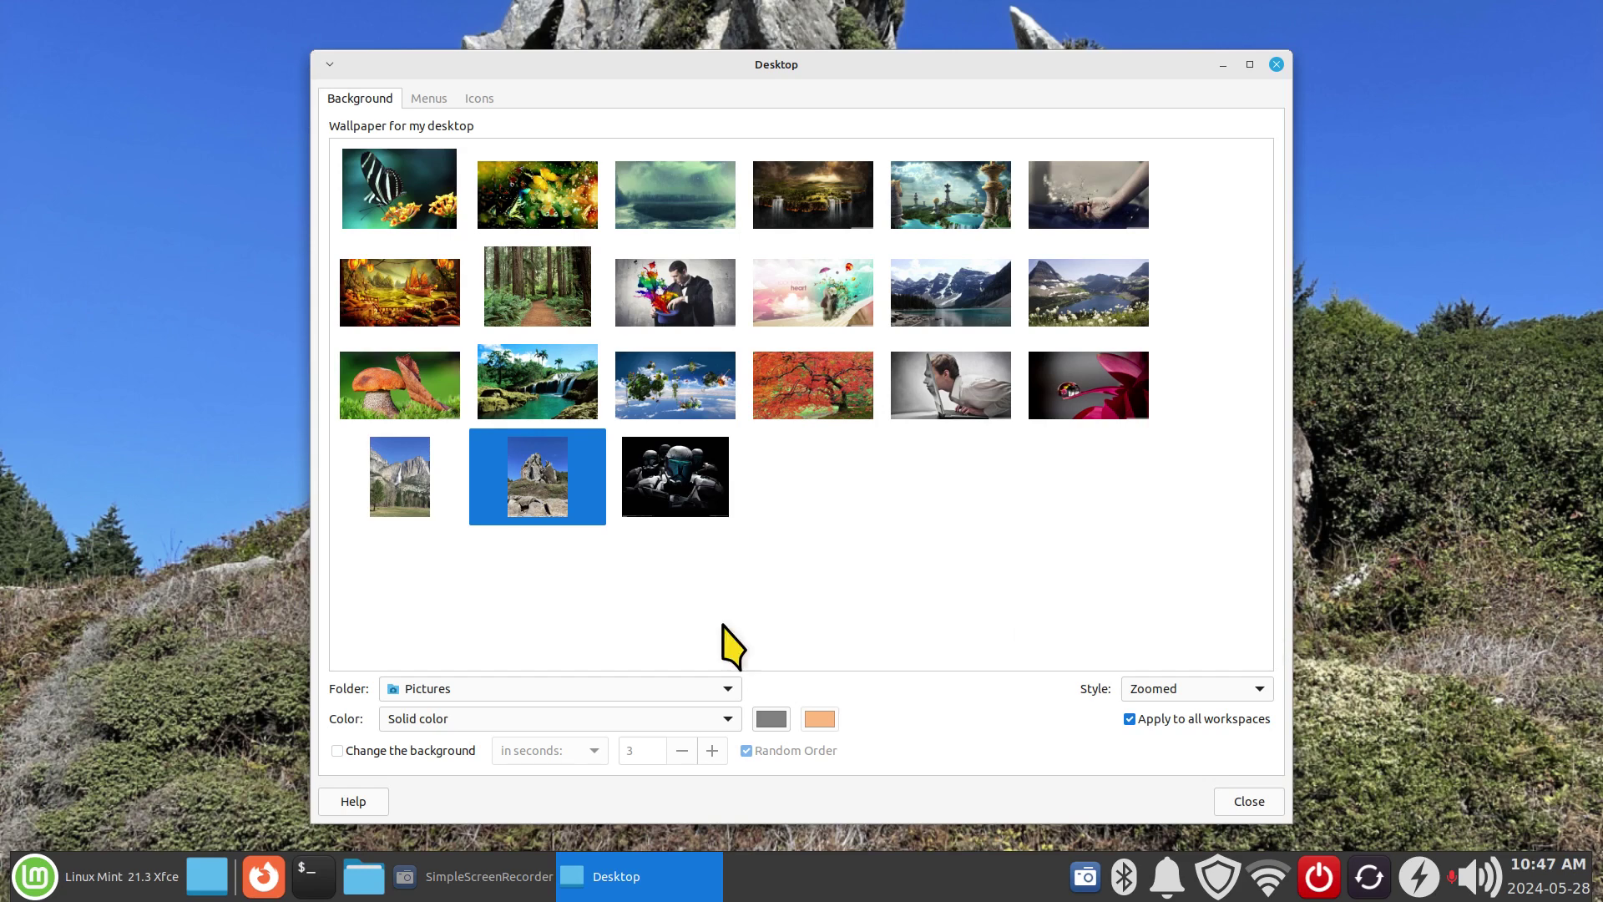
{"action": "left_click", "coordinate": [32, 872]}
{"action": "left_click", "coordinate": [46, 699]}
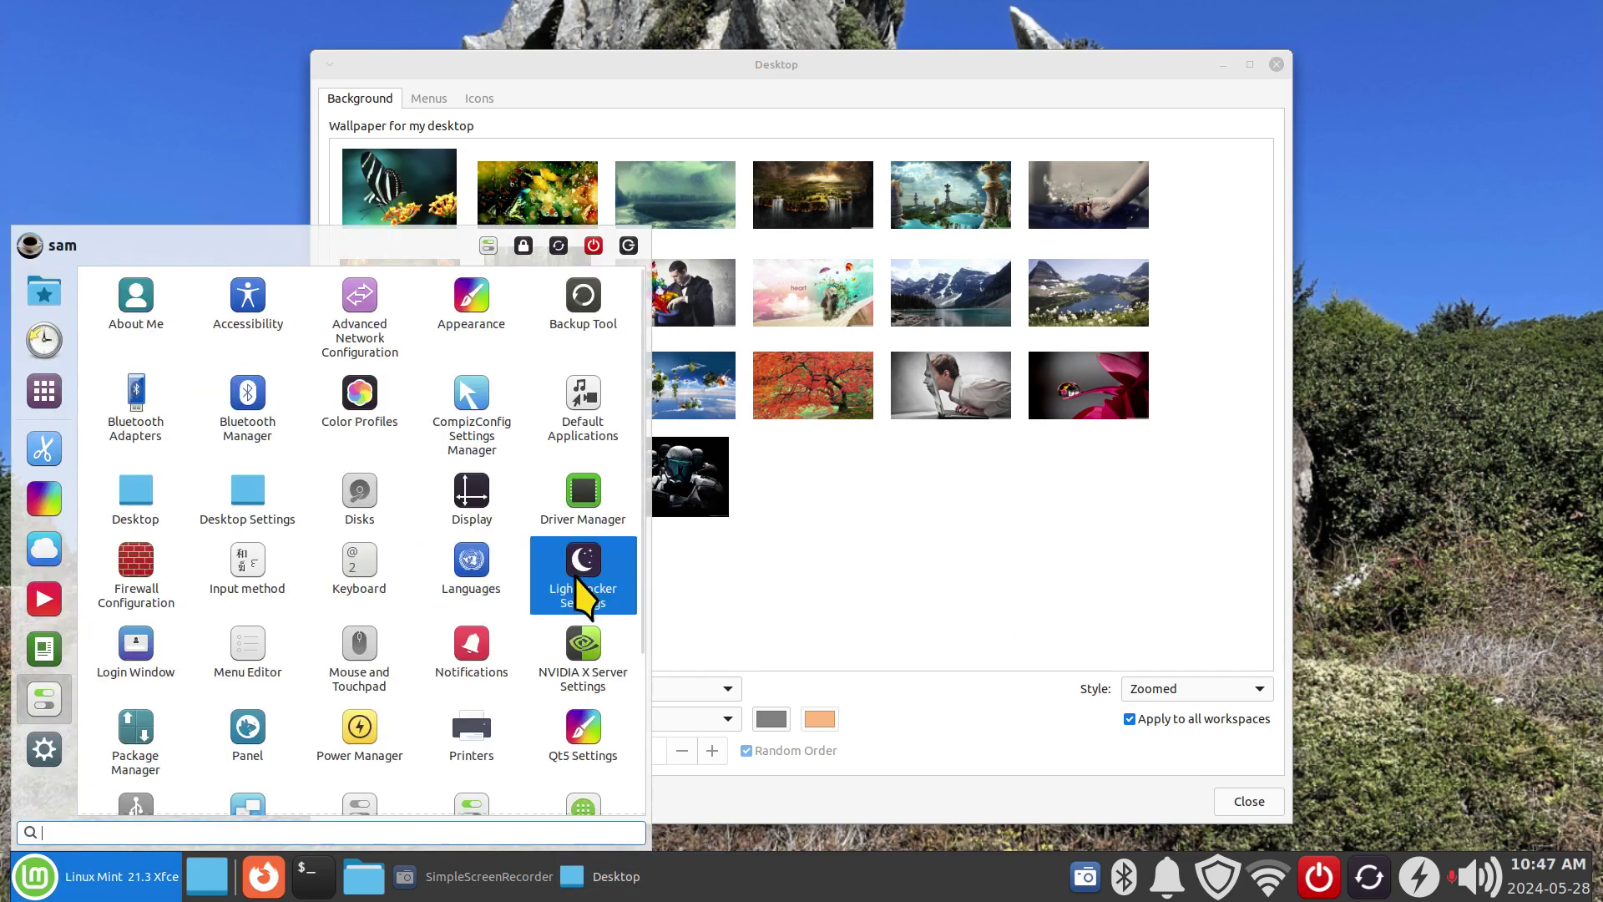
{"action": "left_click", "coordinate": [472, 493]}
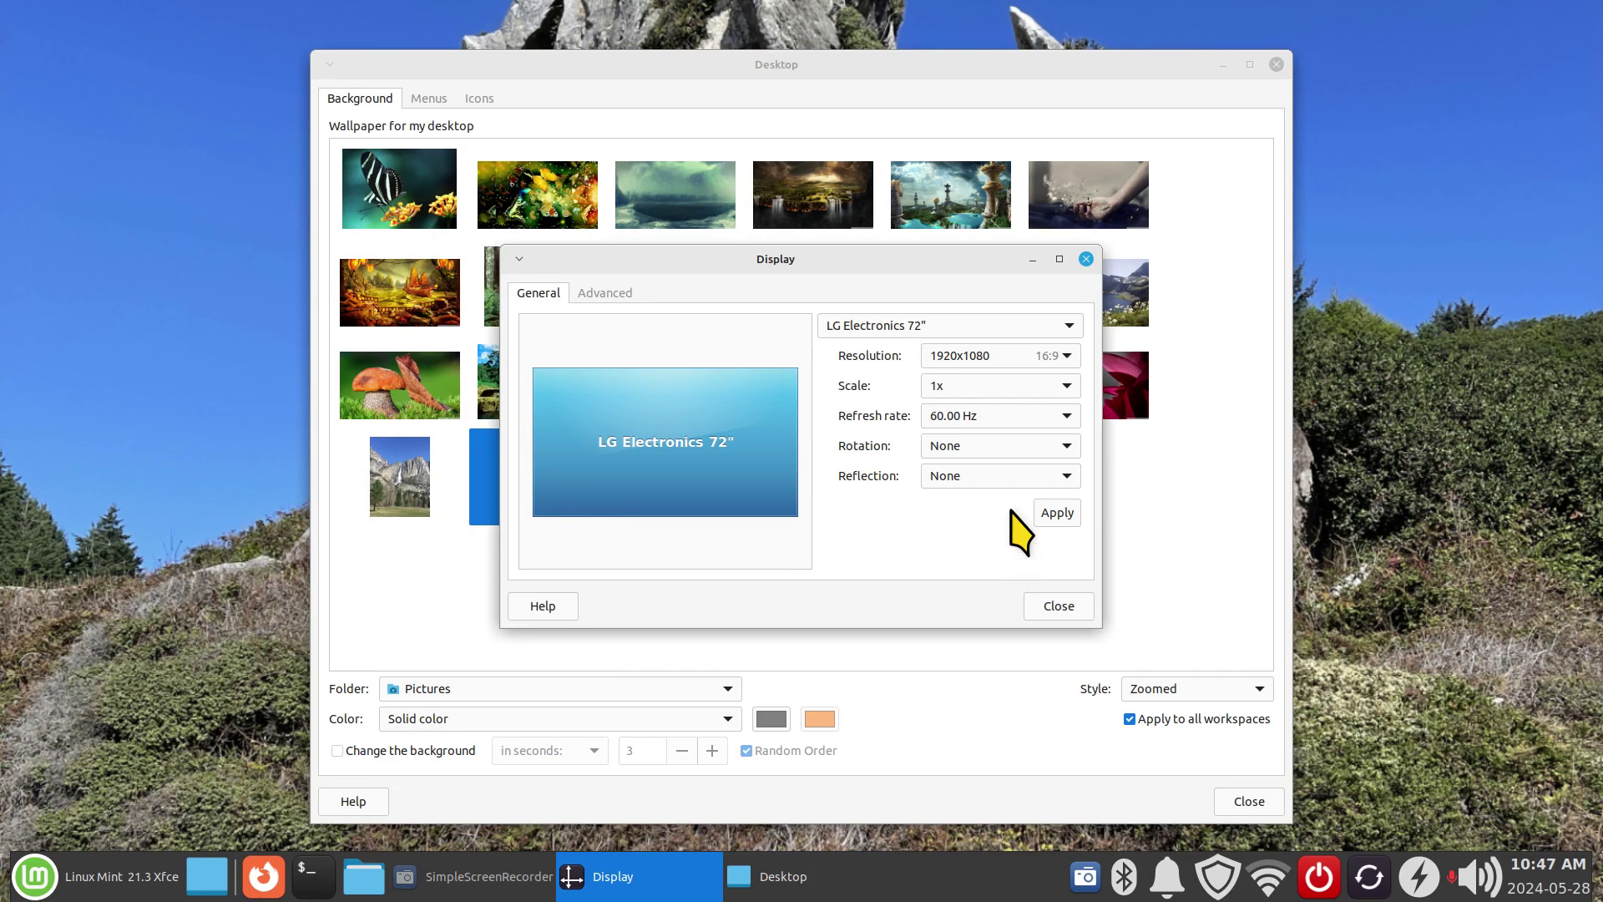
{"action": "left_click", "coordinate": [989, 358]}
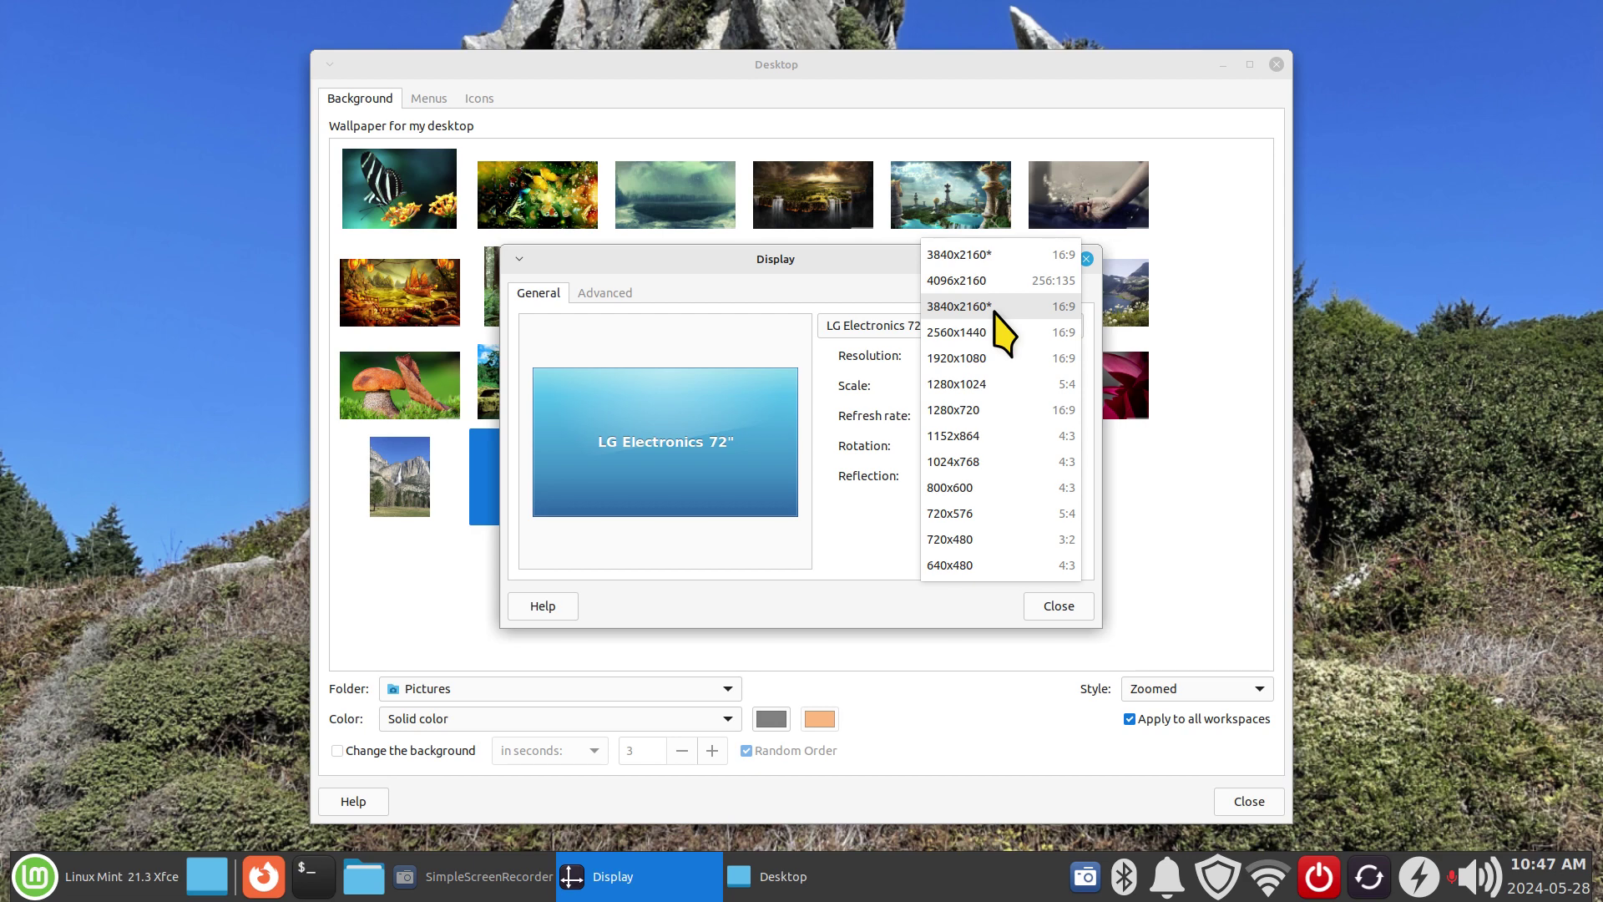
{"action": "left_click", "coordinate": [1046, 603]}
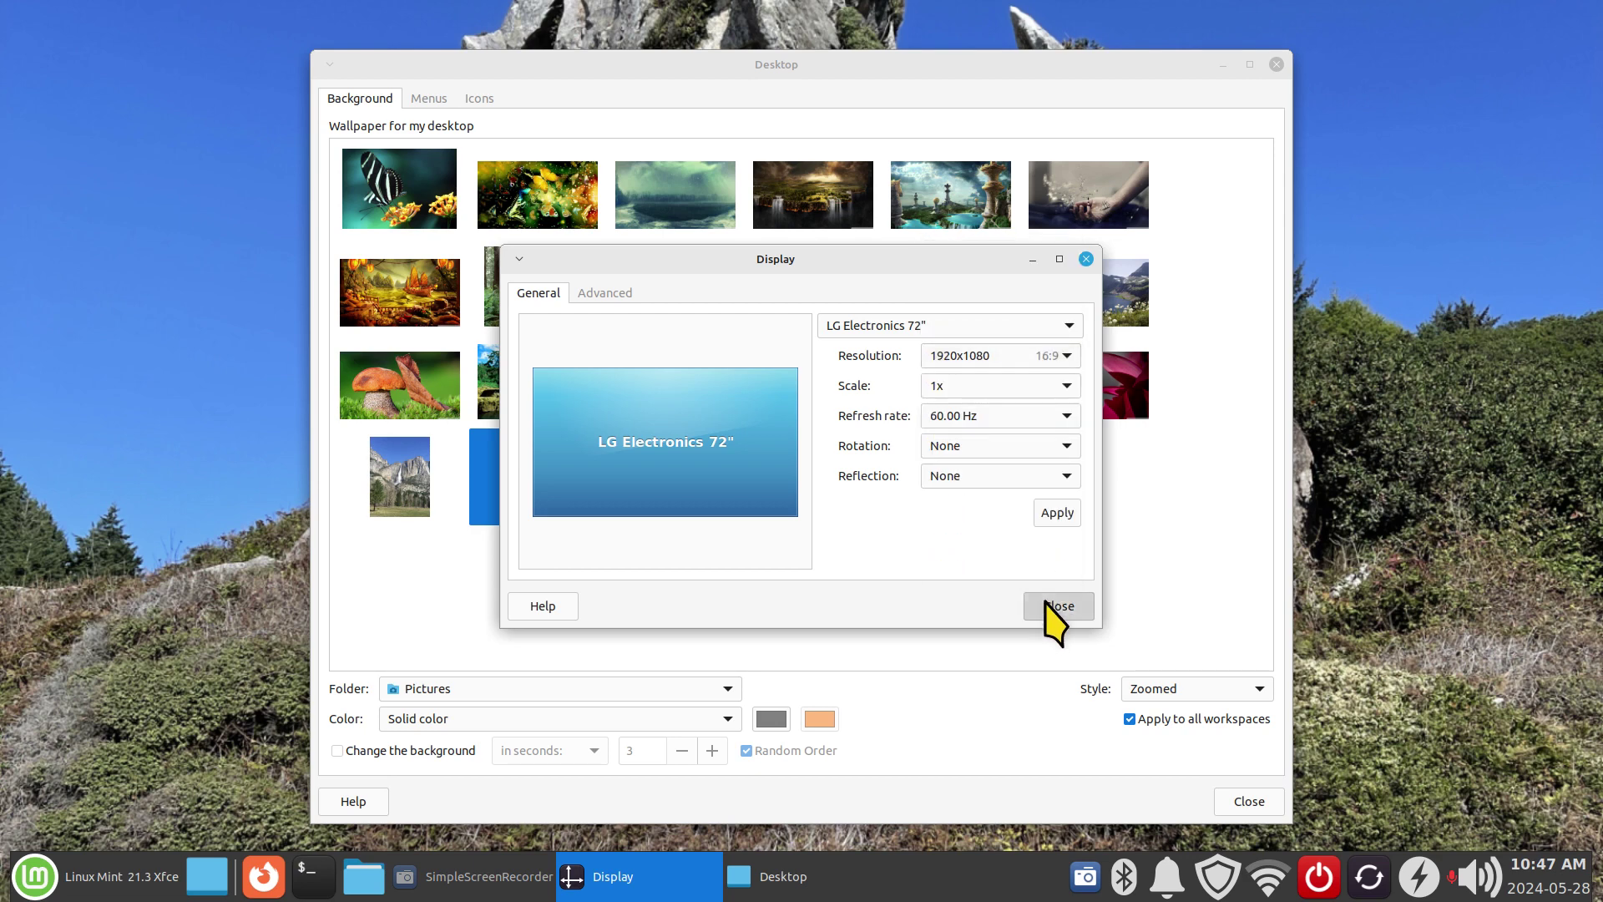
{"action": "left_click", "coordinate": [1054, 607]}
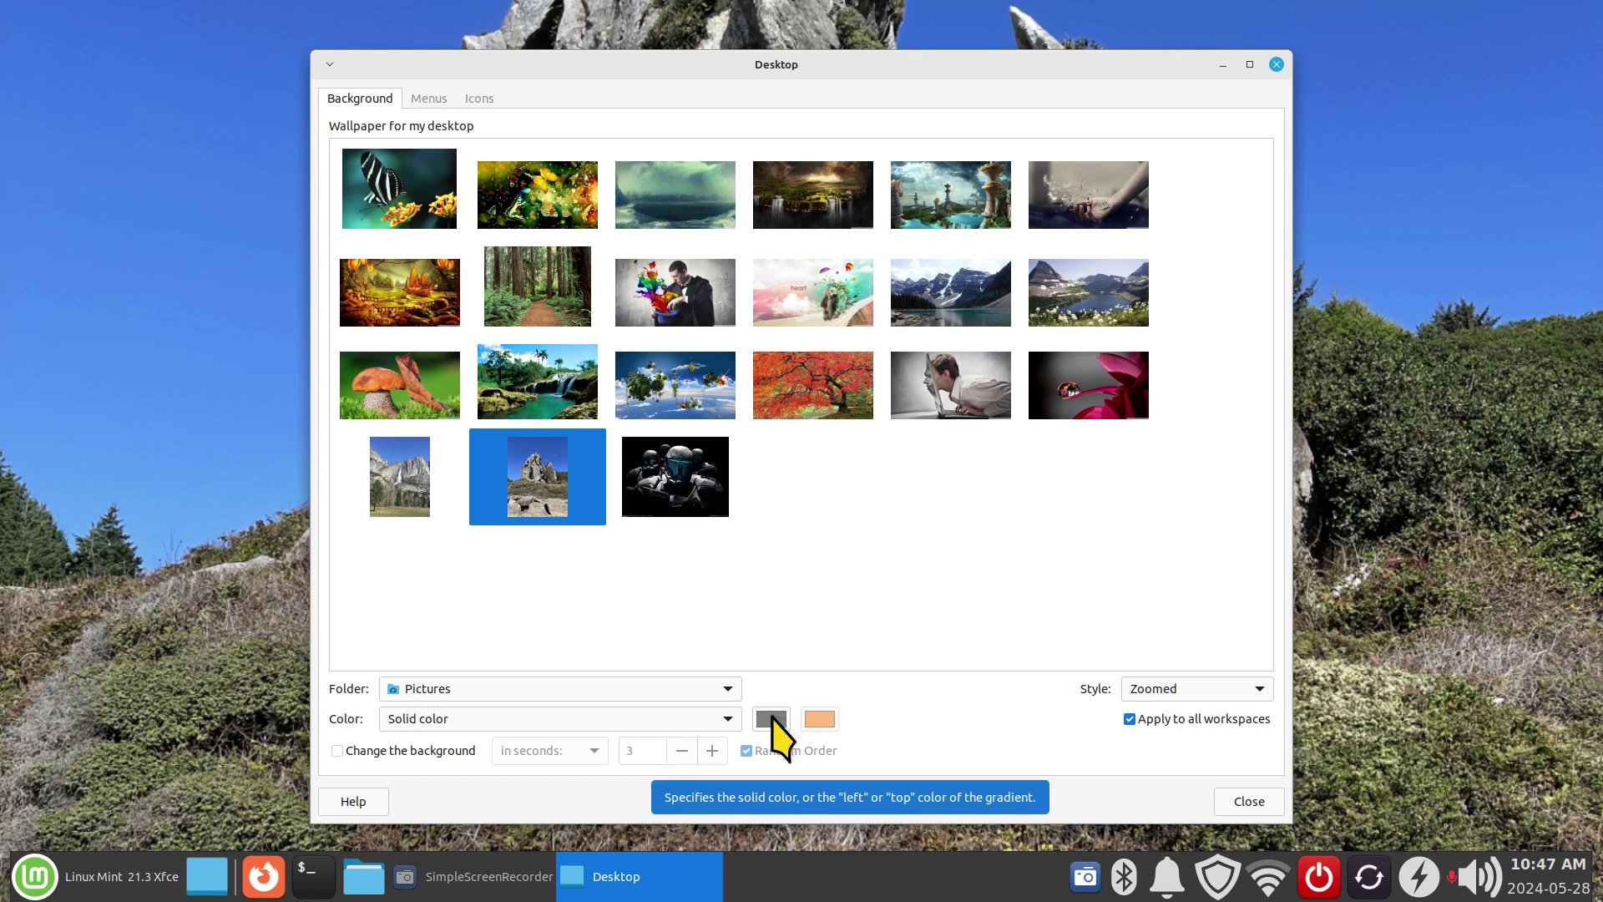
Switch the wallpaper folder to the home folder, then browse to Pictures in the folder chooser.
{"action": "left_click", "coordinate": [570, 688]}
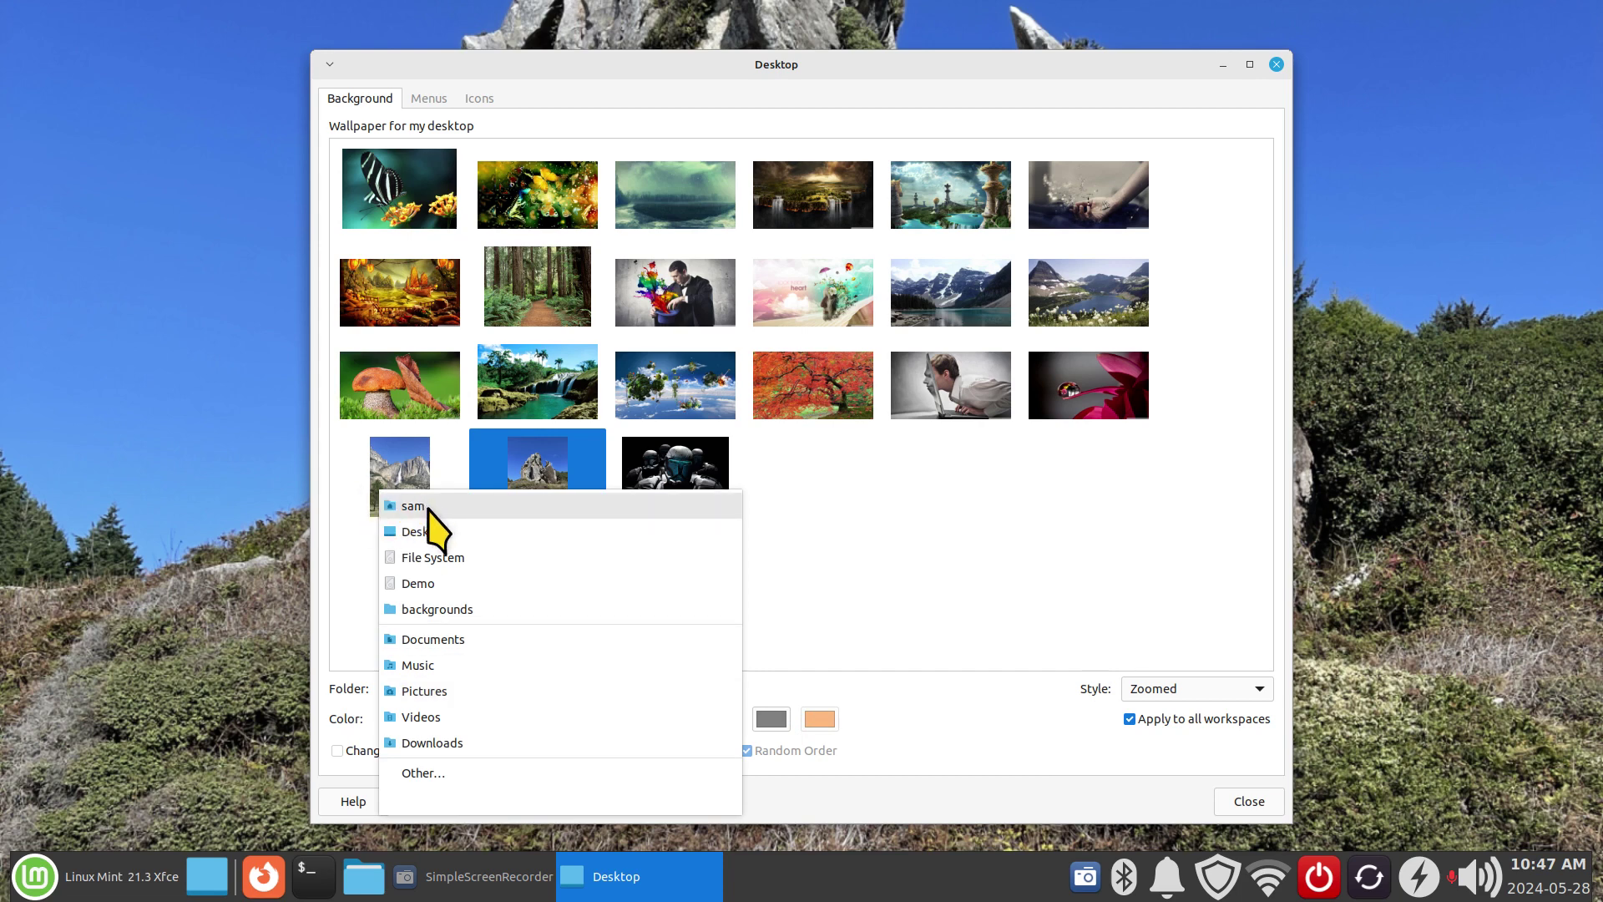
{"action": "left_click", "coordinate": [414, 506]}
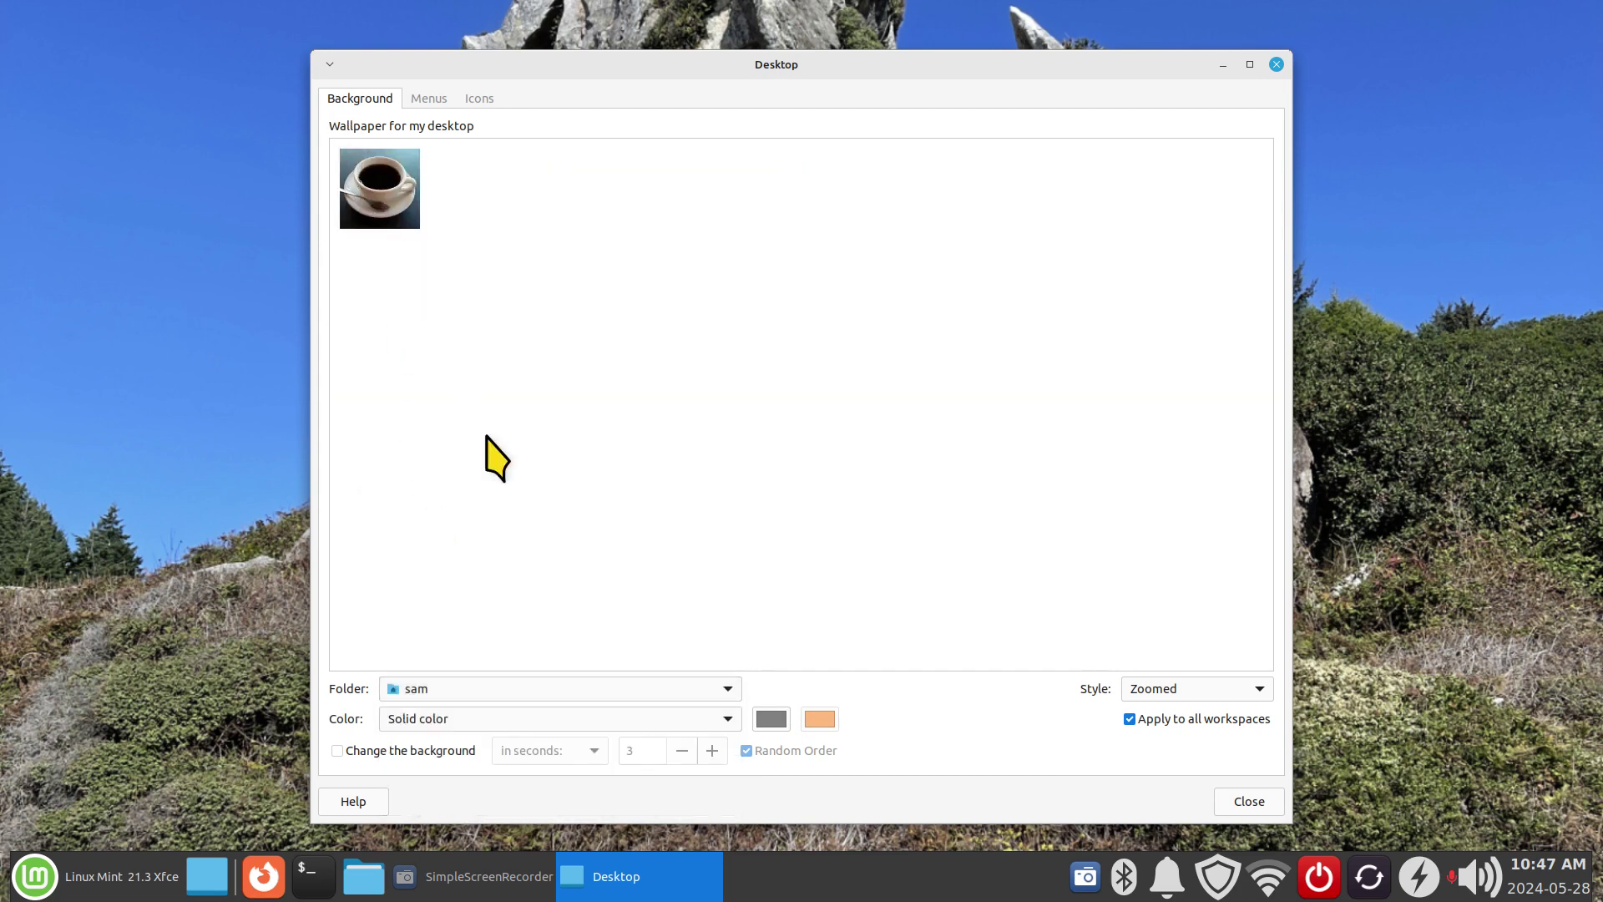
{"action": "left_click", "coordinate": [459, 691]}
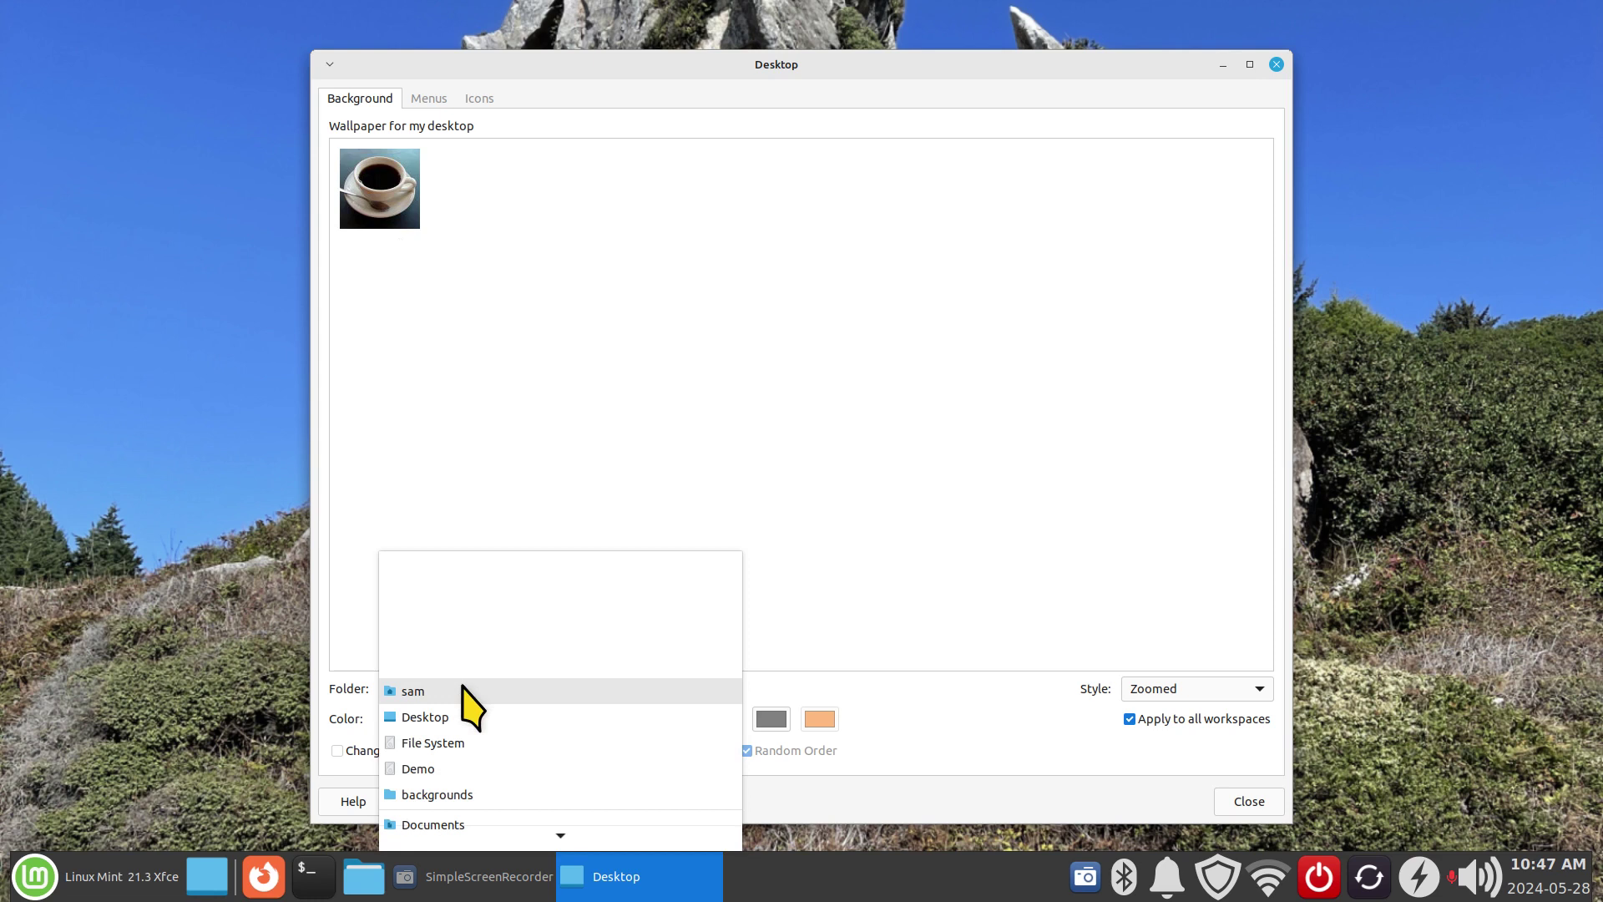
{"action": "left_click", "coordinate": [440, 832]}
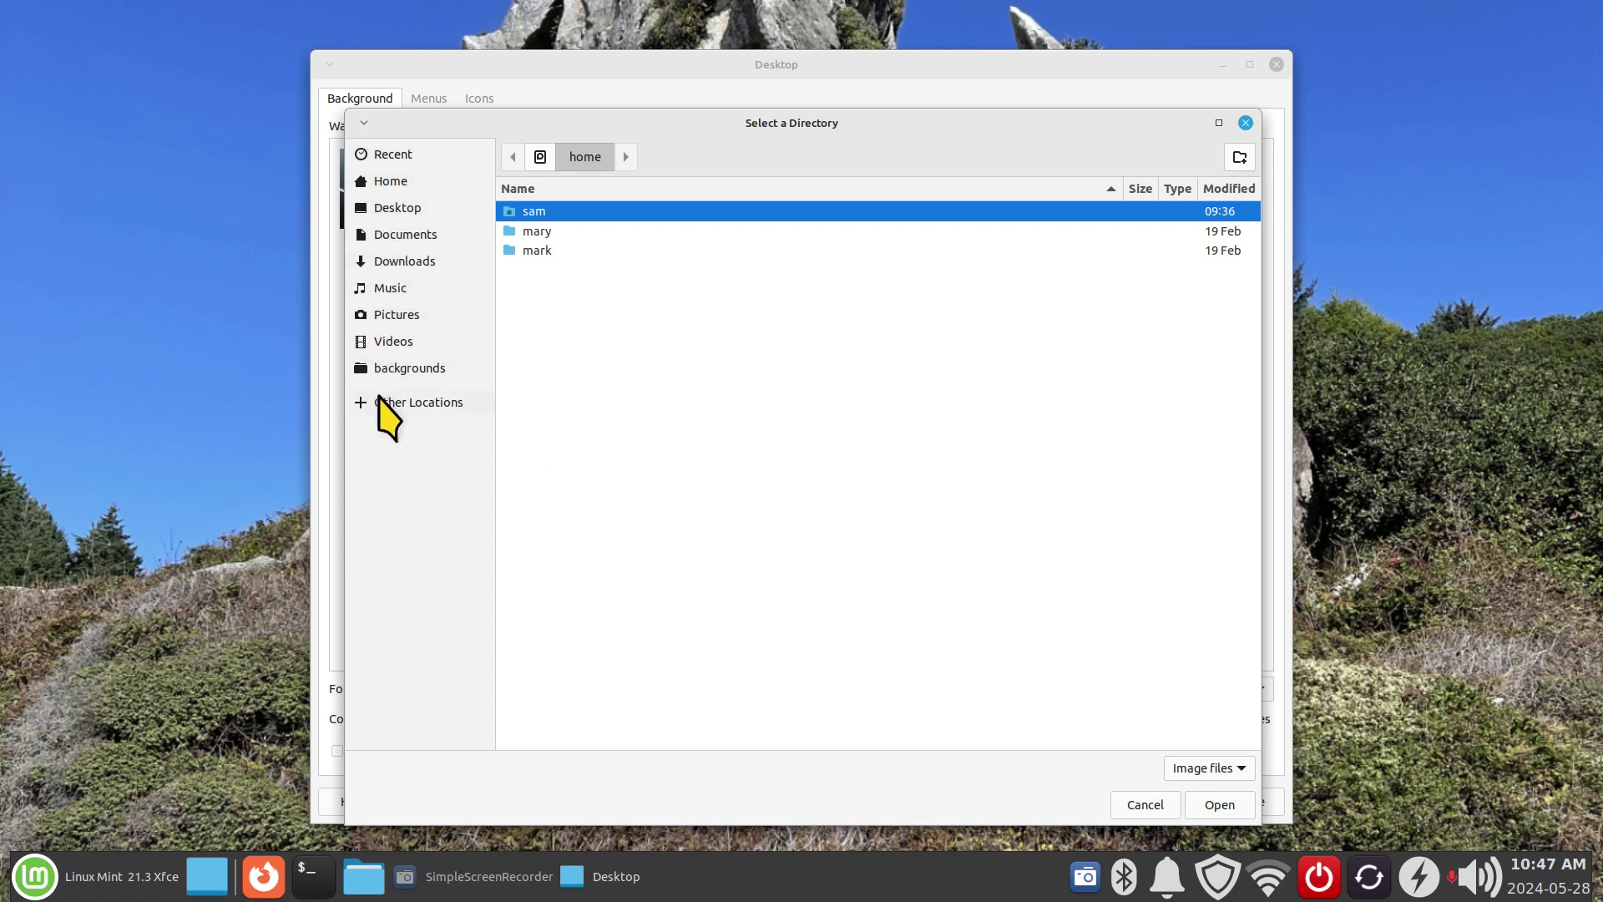
{"action": "left_click", "coordinate": [399, 316]}
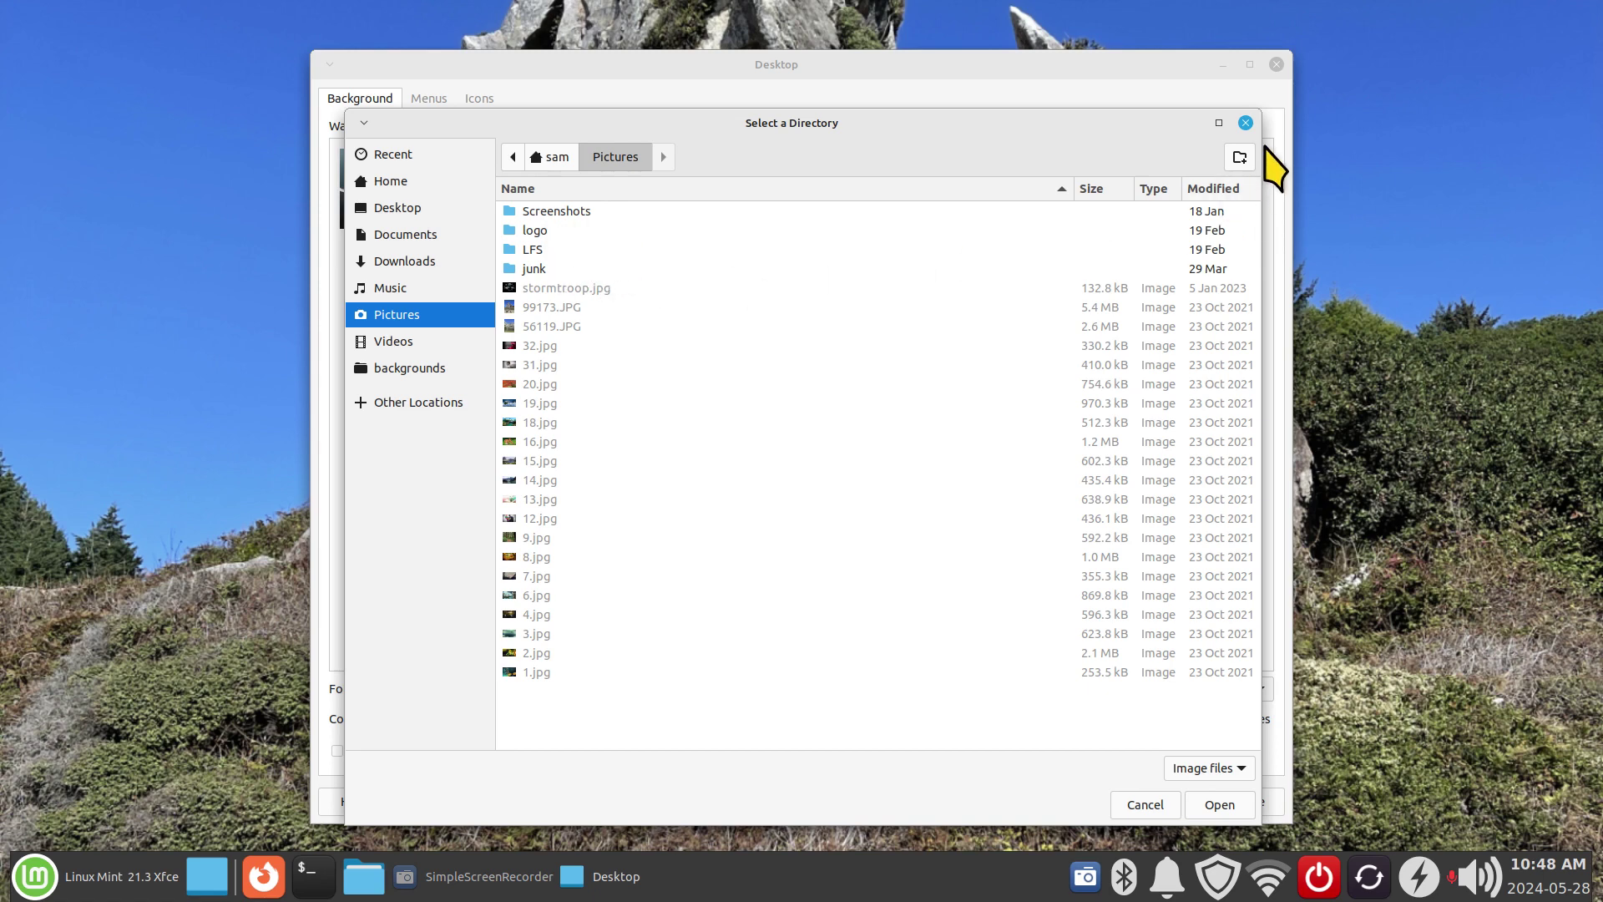
Dismiss the folder chooser and pick the backgrounds folder from the Folder list.
{"action": "left_click", "coordinate": [1246, 123]}
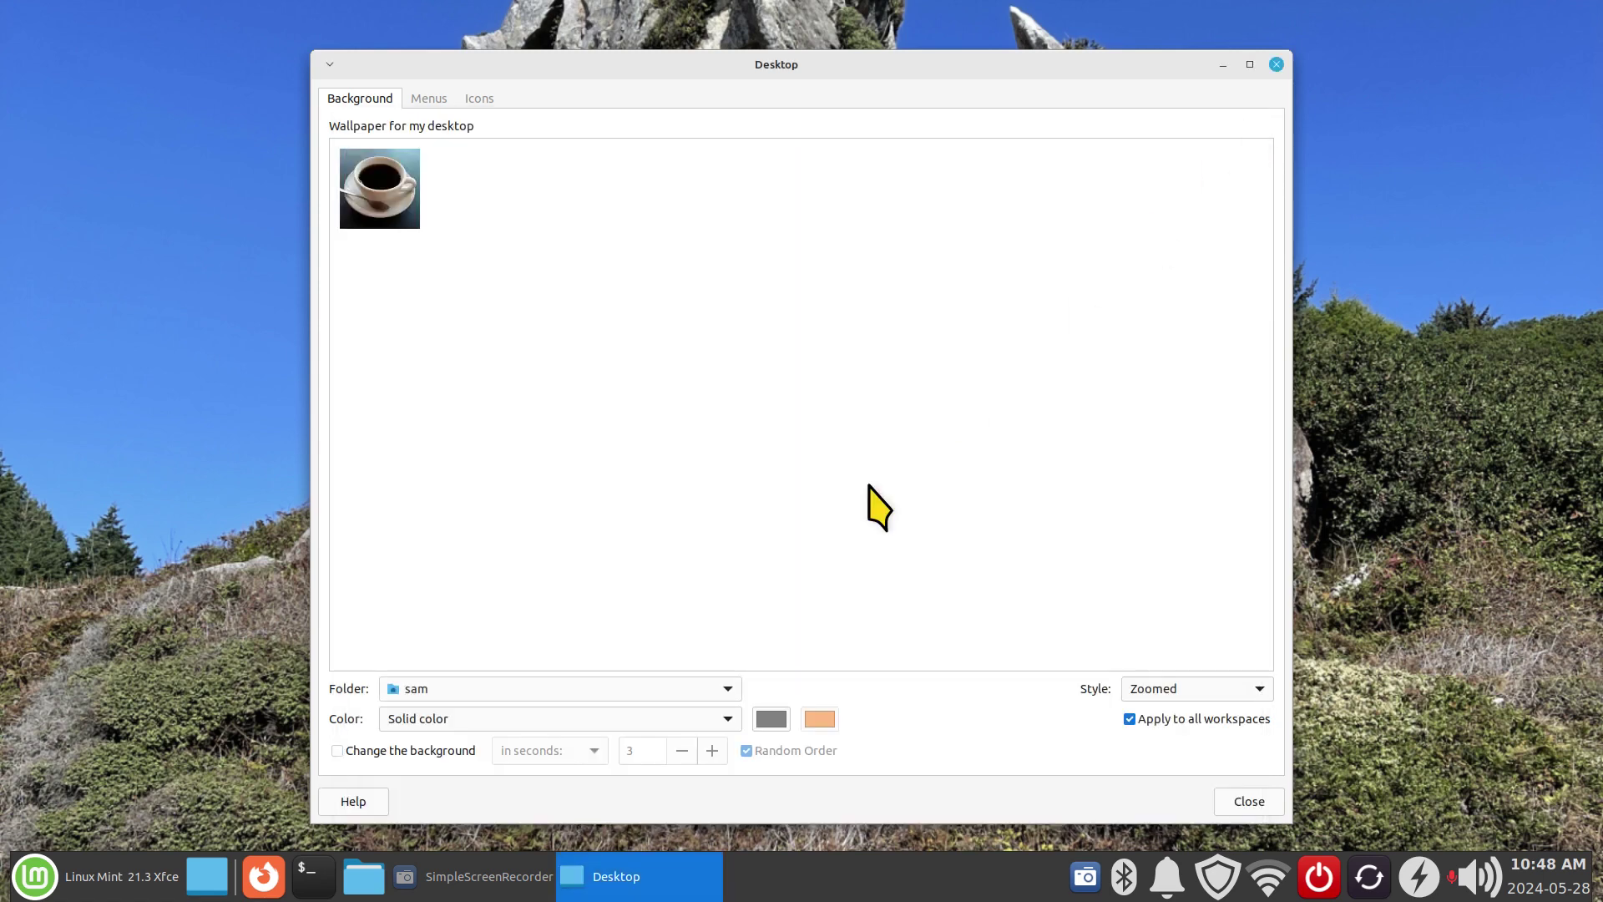
{"action": "left_click", "coordinate": [460, 691]}
{"action": "mouse_move", "coordinate": [442, 836]}
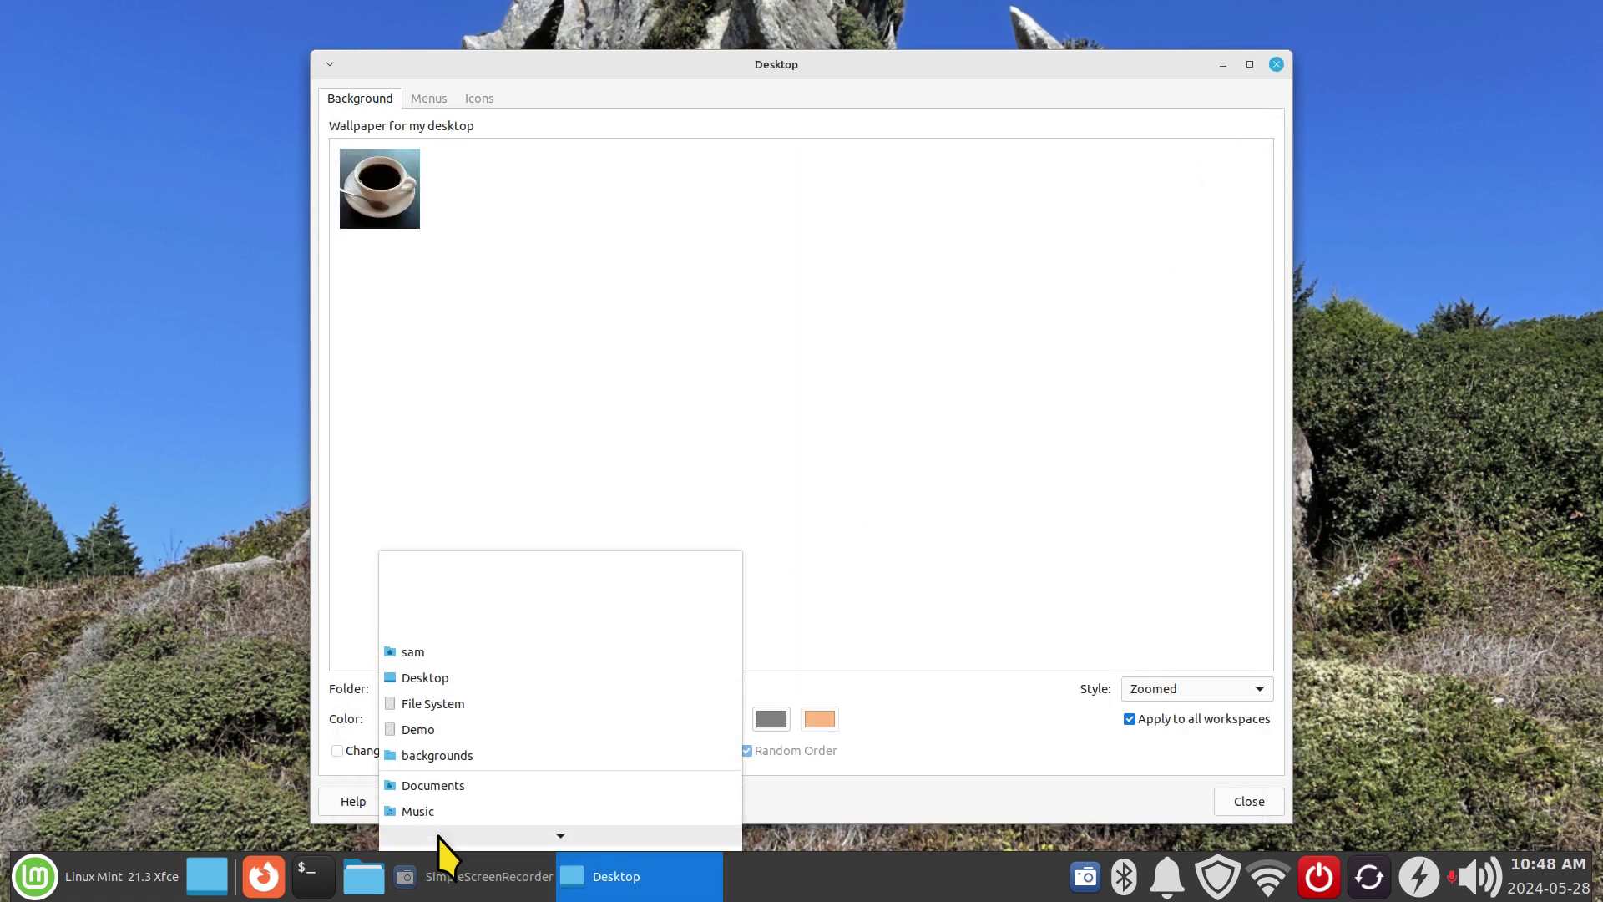
{"action": "left_click", "coordinate": [460, 711]}
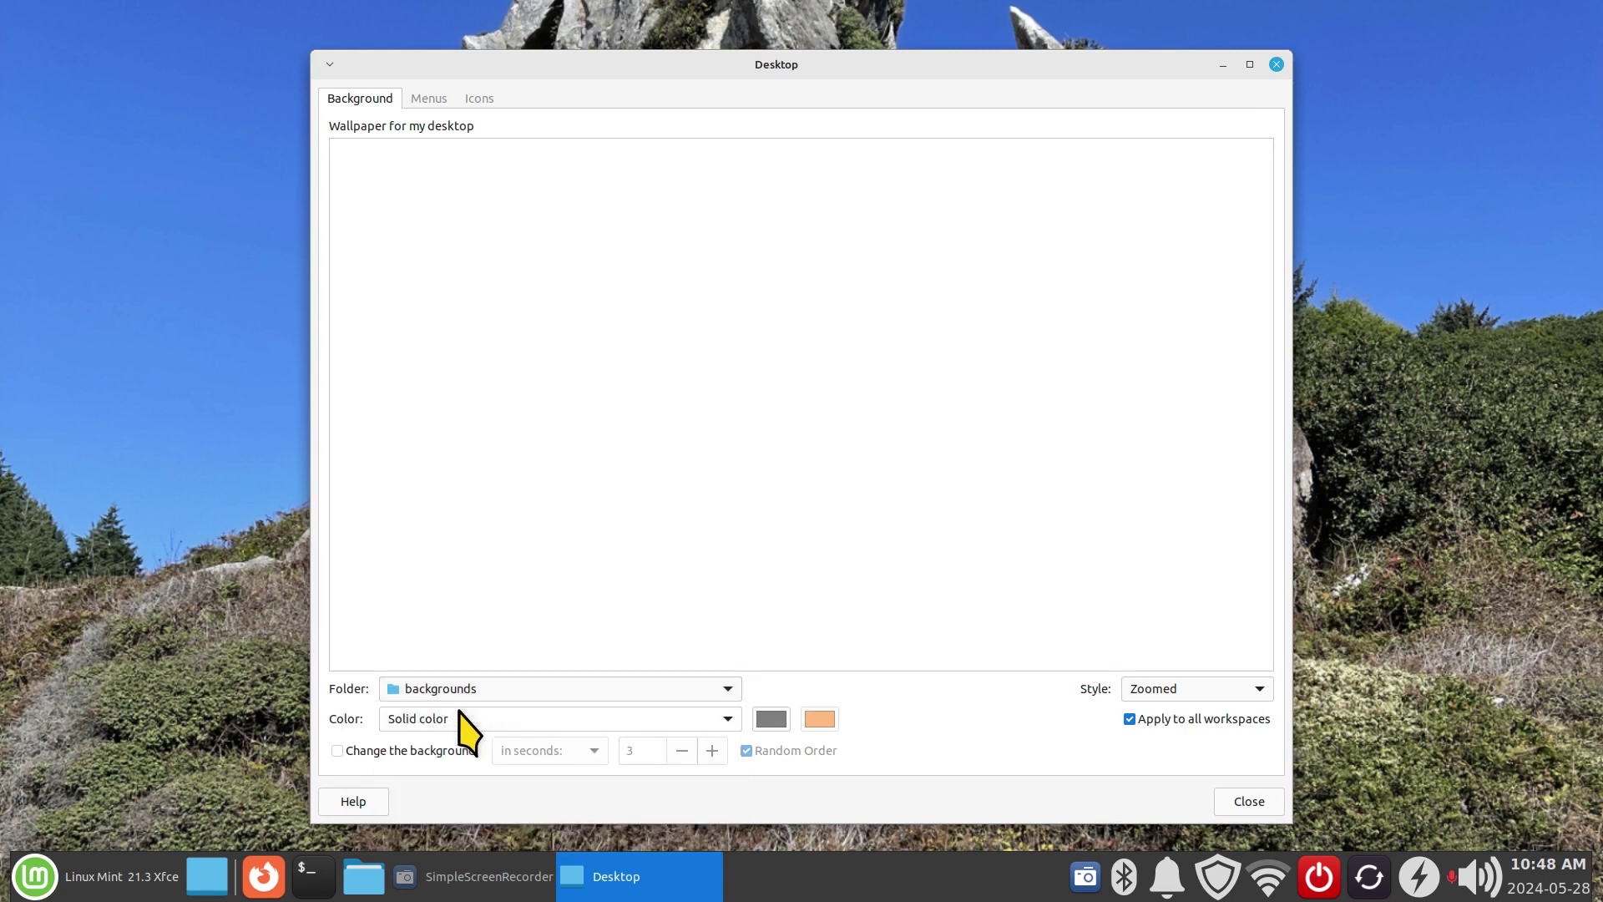
Load the linuxmint-virginia folder as the wallpaper source, then close Desktop Settings.
{"action": "left_click", "coordinate": [473, 691]}
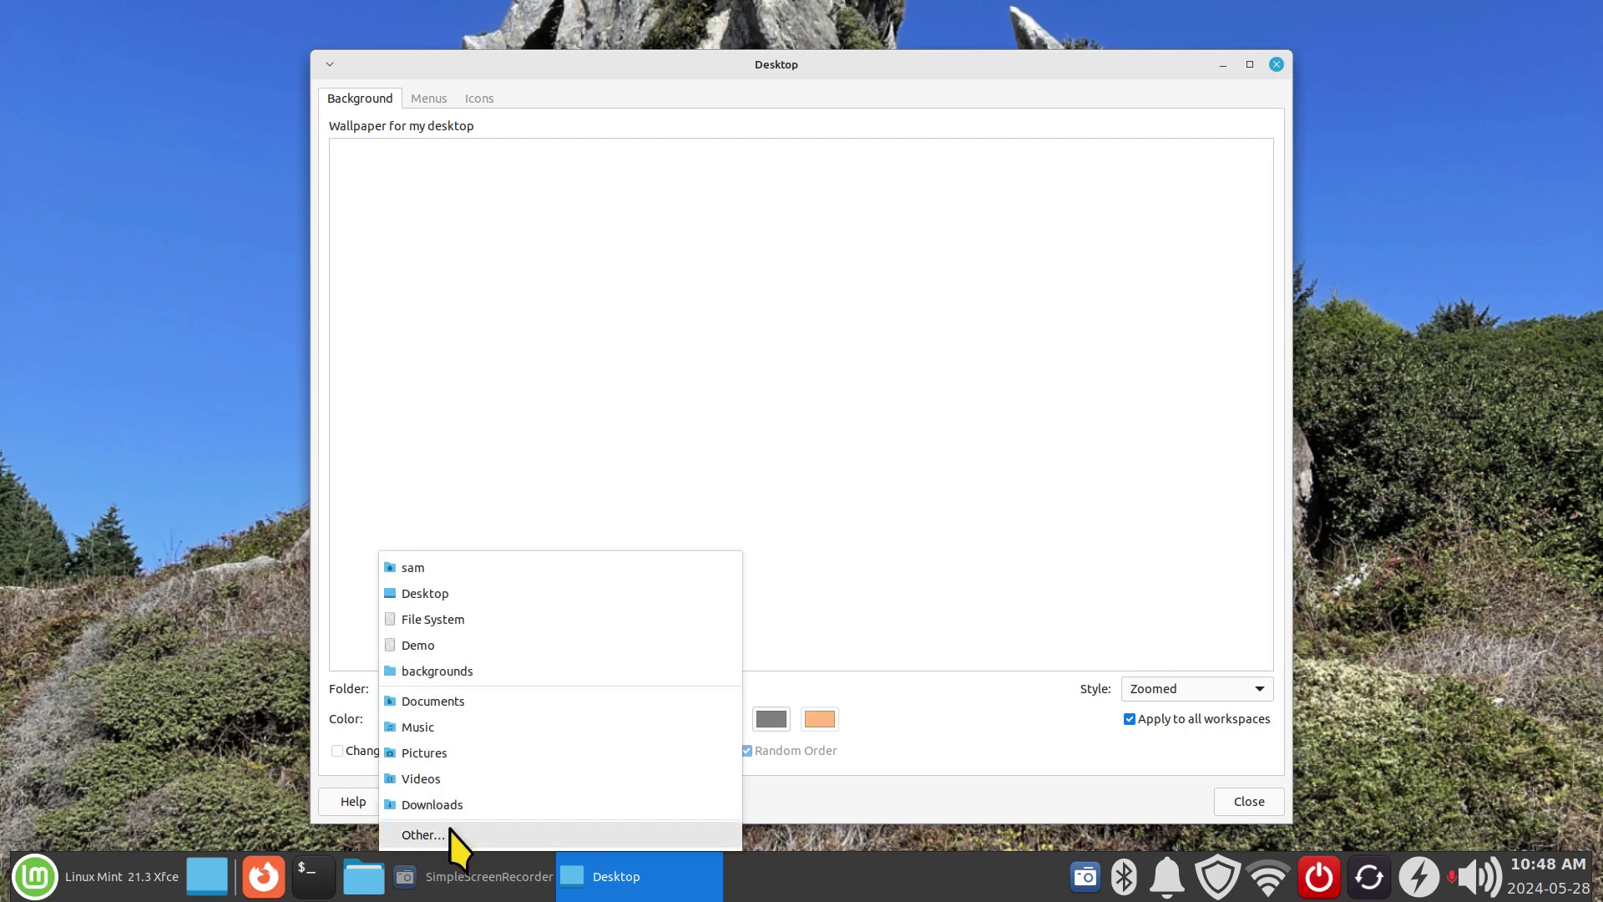
{"action": "left_click", "coordinate": [447, 845]}
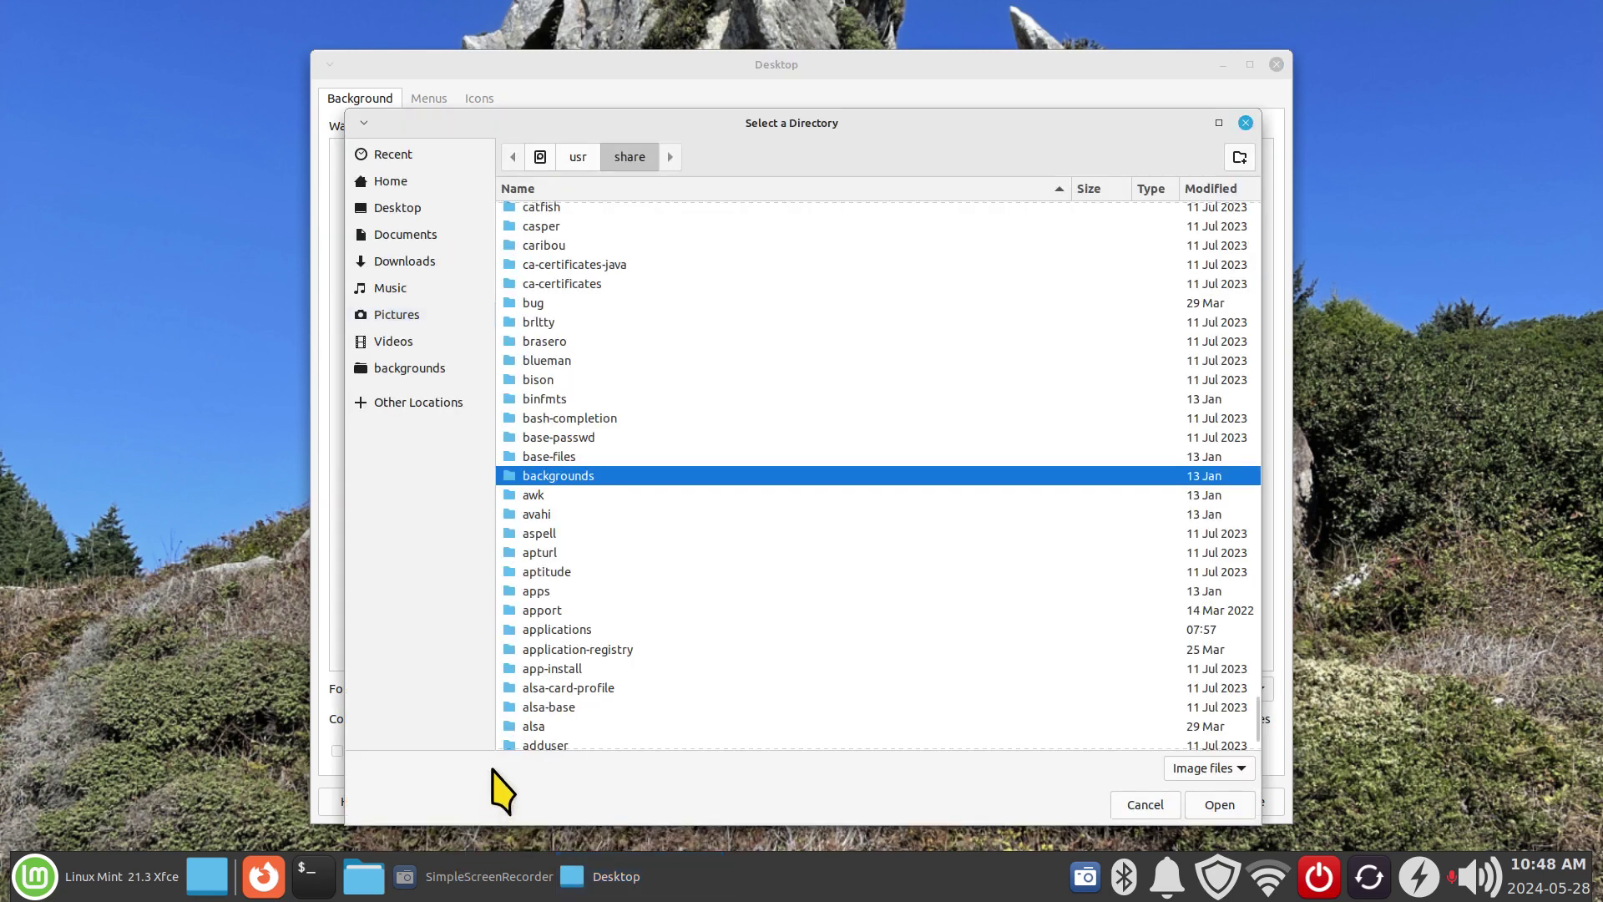
{"action": "double_click", "coordinate": [565, 476]}
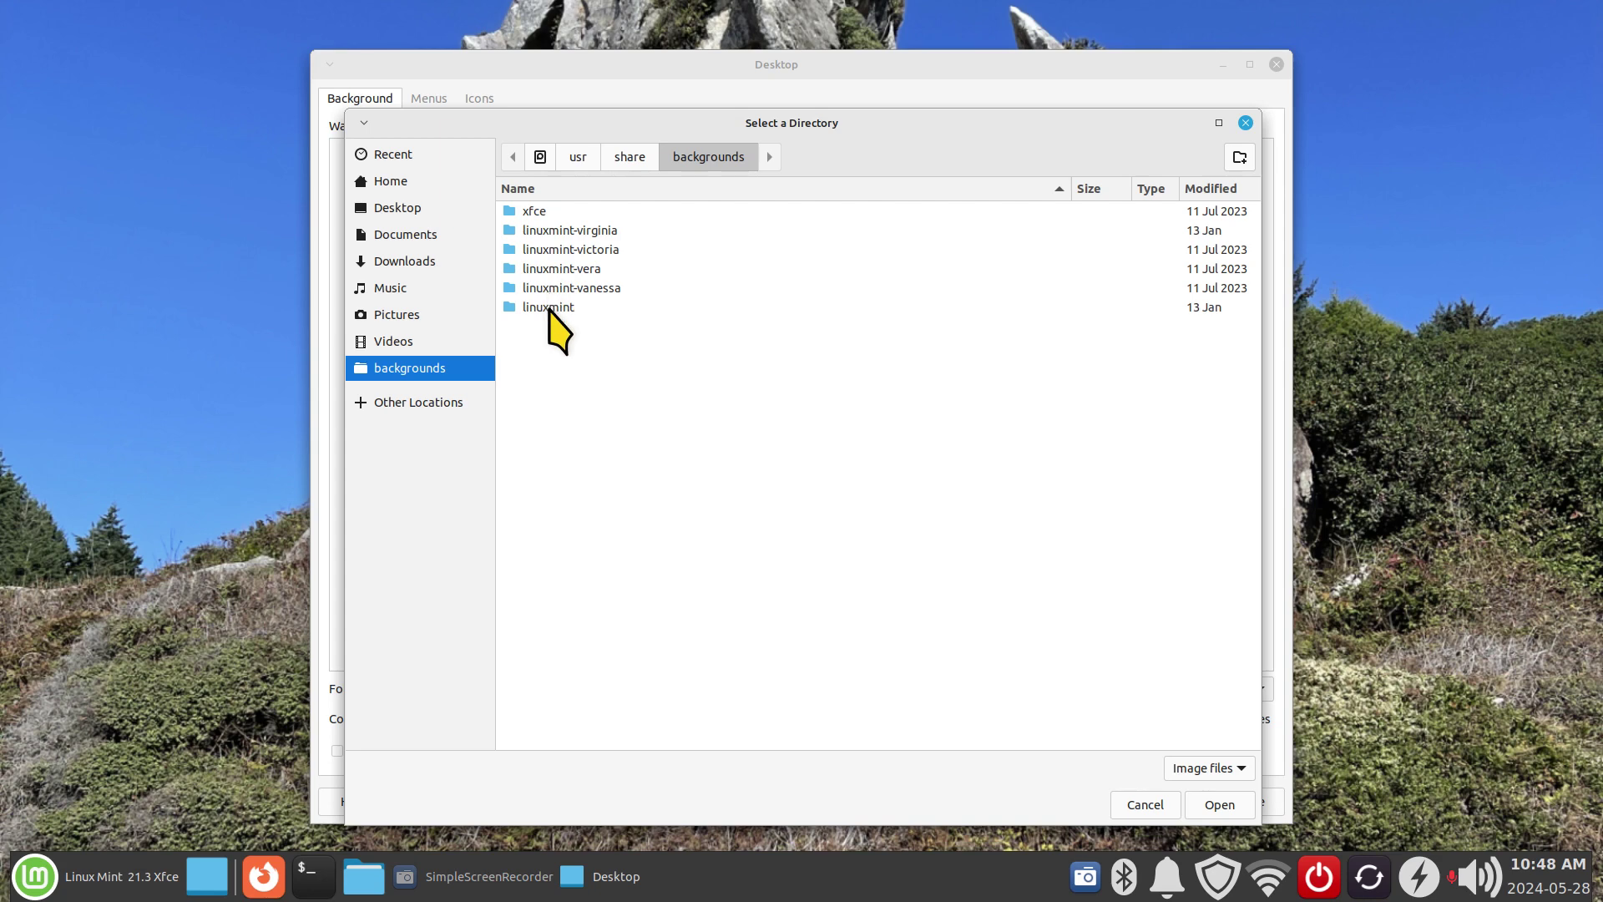
{"action": "left_click", "coordinate": [571, 233]}
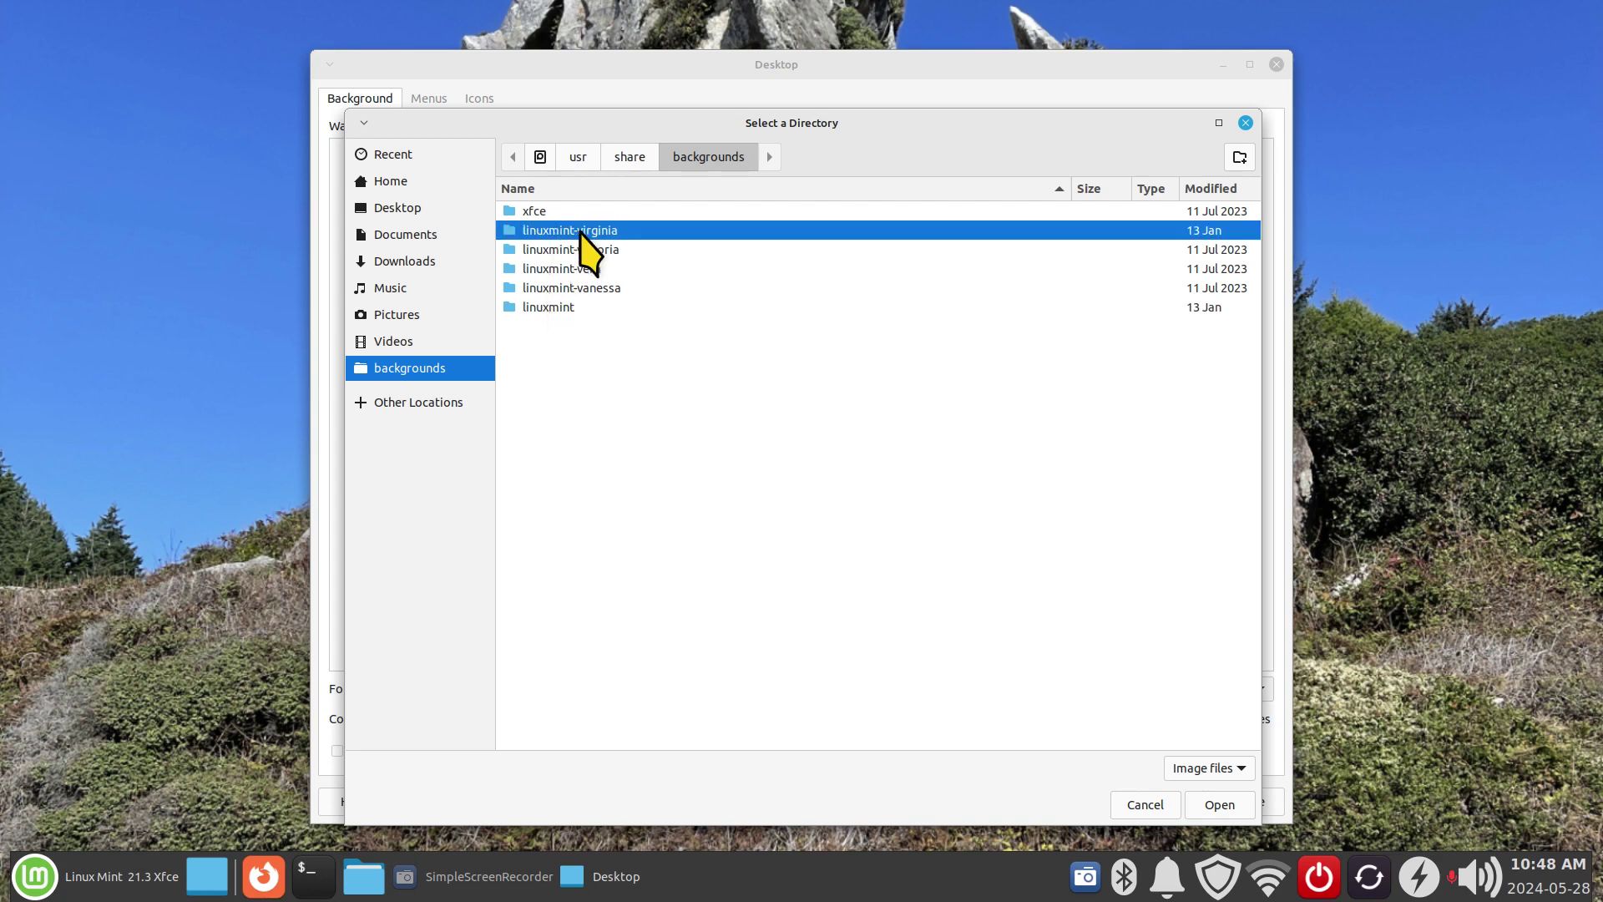
{"action": "left_click", "coordinate": [1221, 806]}
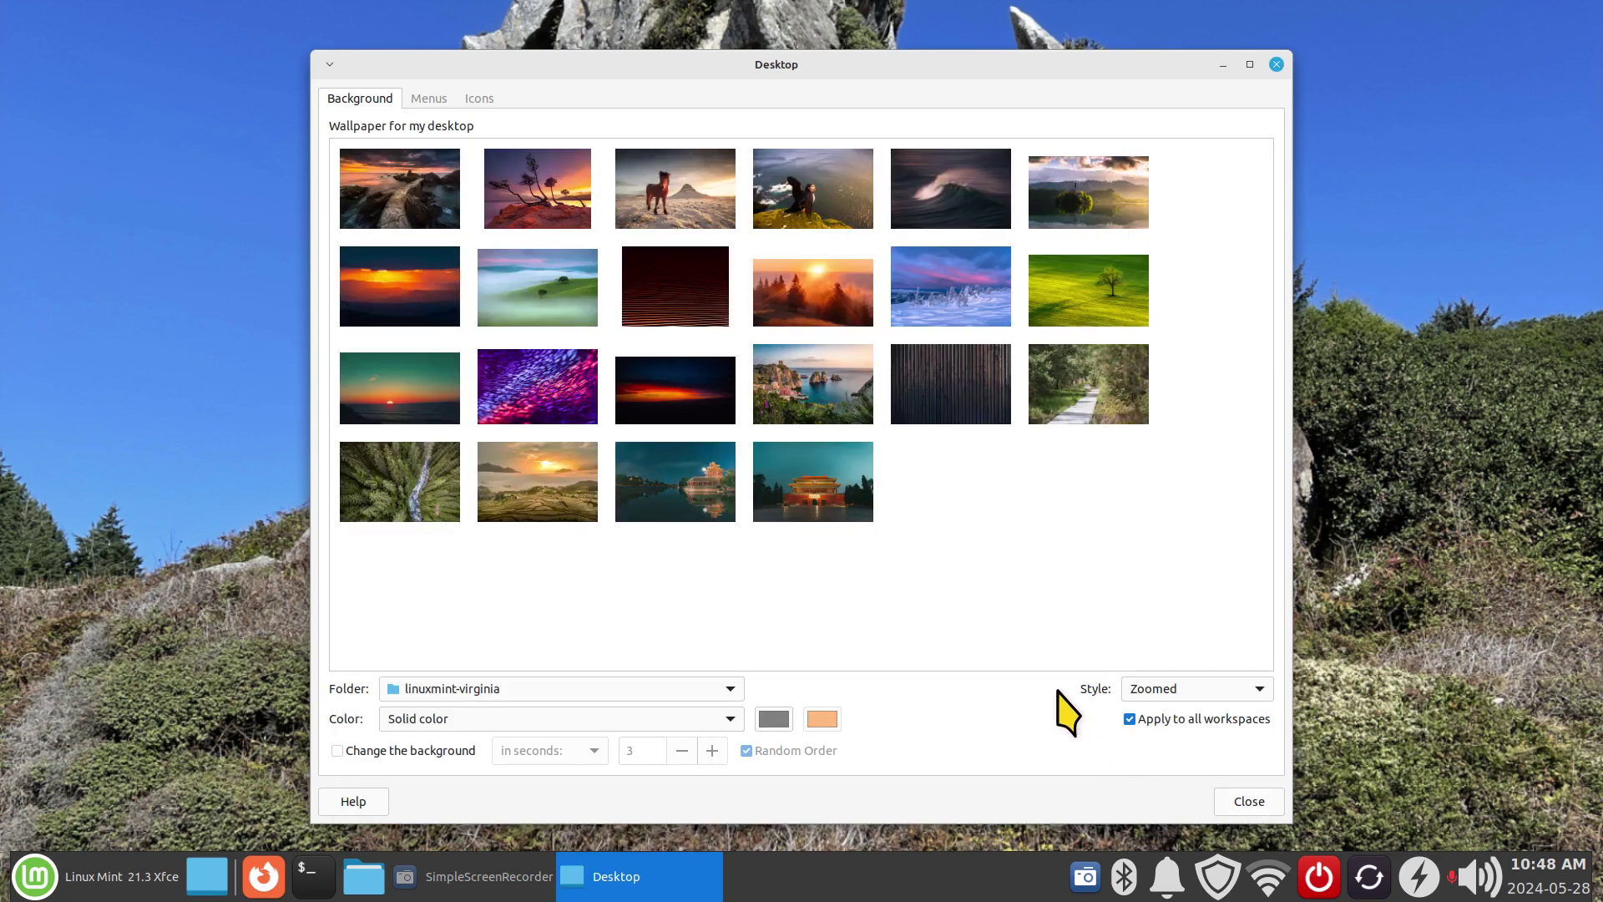
{"action": "left_click", "coordinate": [1277, 64]}
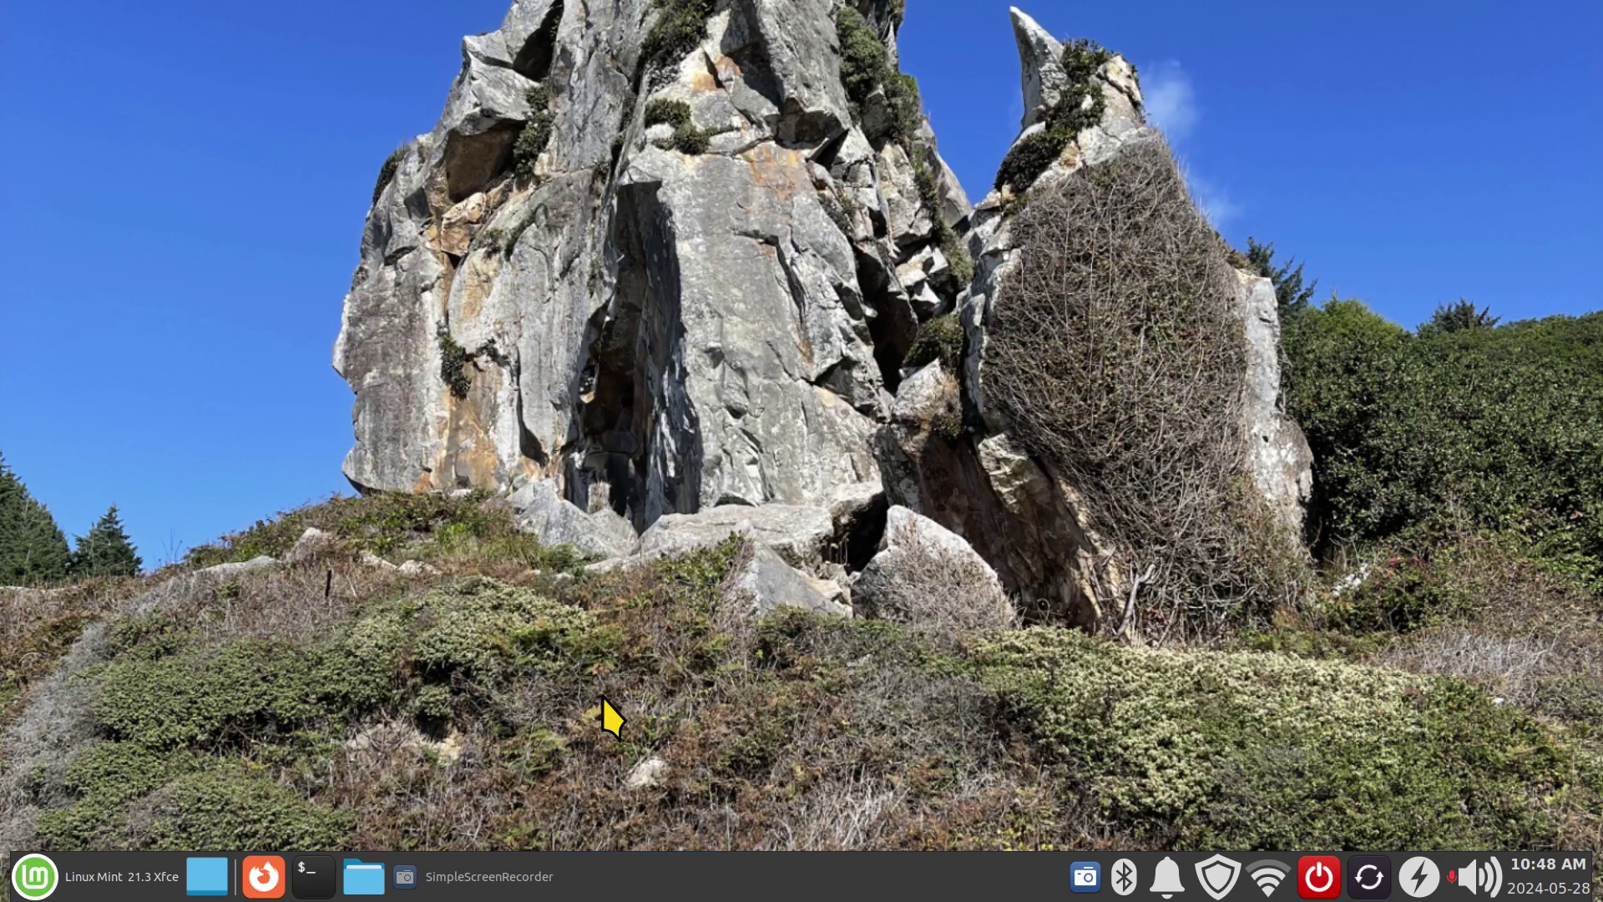
In Thunar, set Pictures/12.jpg as the wallpaper, close Thunar, and bring up the desktop menu.
{"action": "left_click", "coordinate": [364, 877]}
{"action": "left_click", "coordinate": [87, 428]}
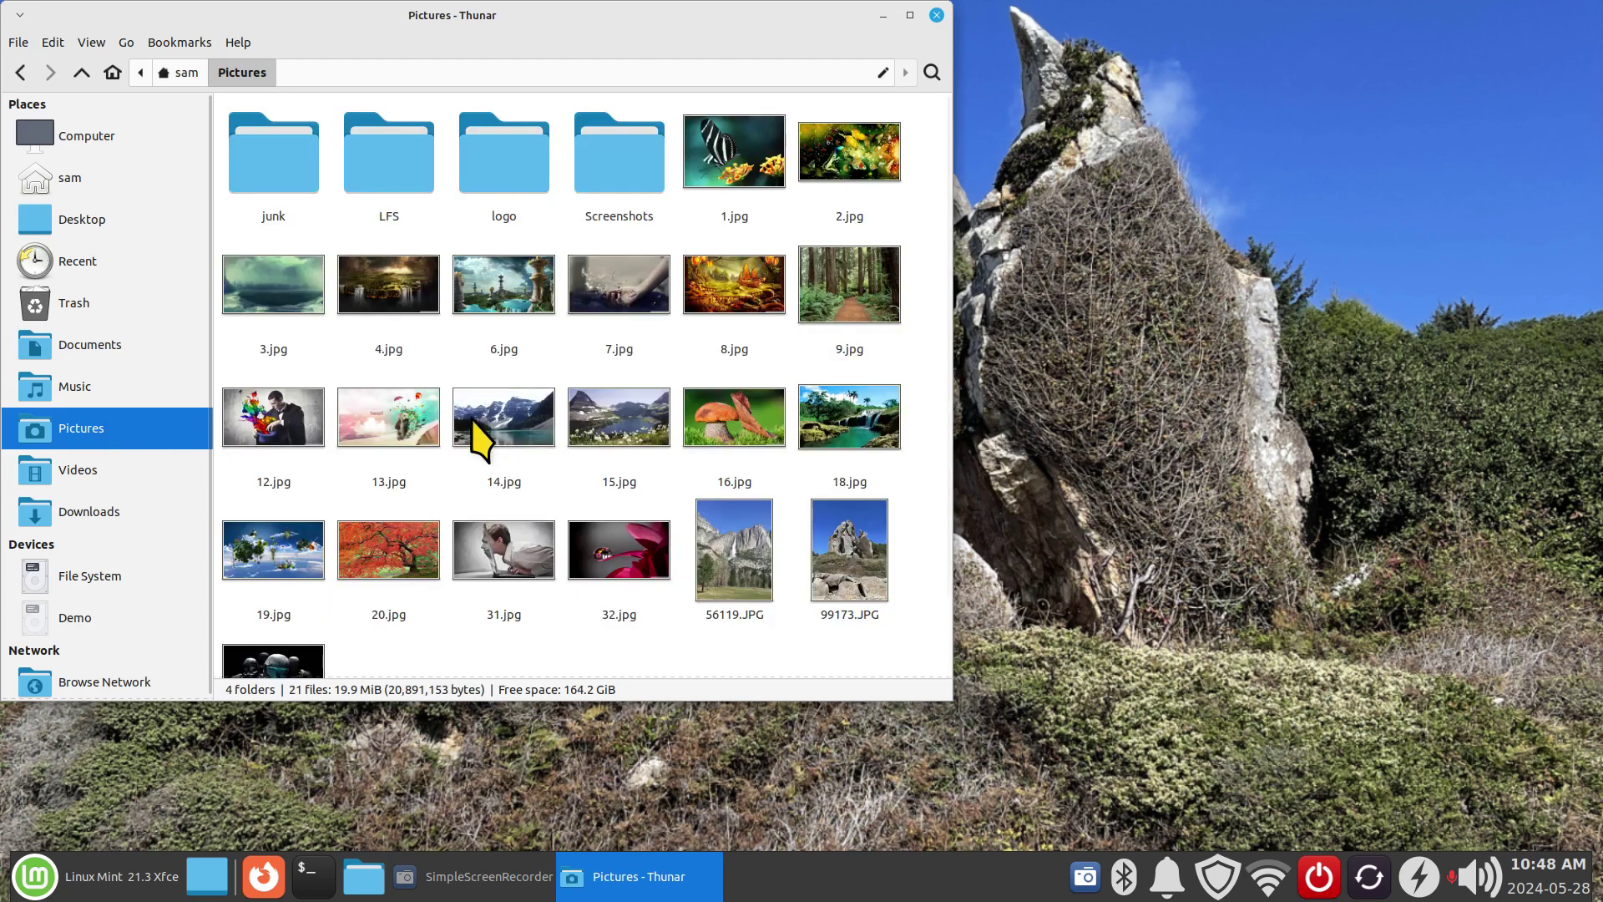
{"action": "right_click", "coordinate": [274, 418]}
{"action": "left_click", "coordinate": [327, 669]}
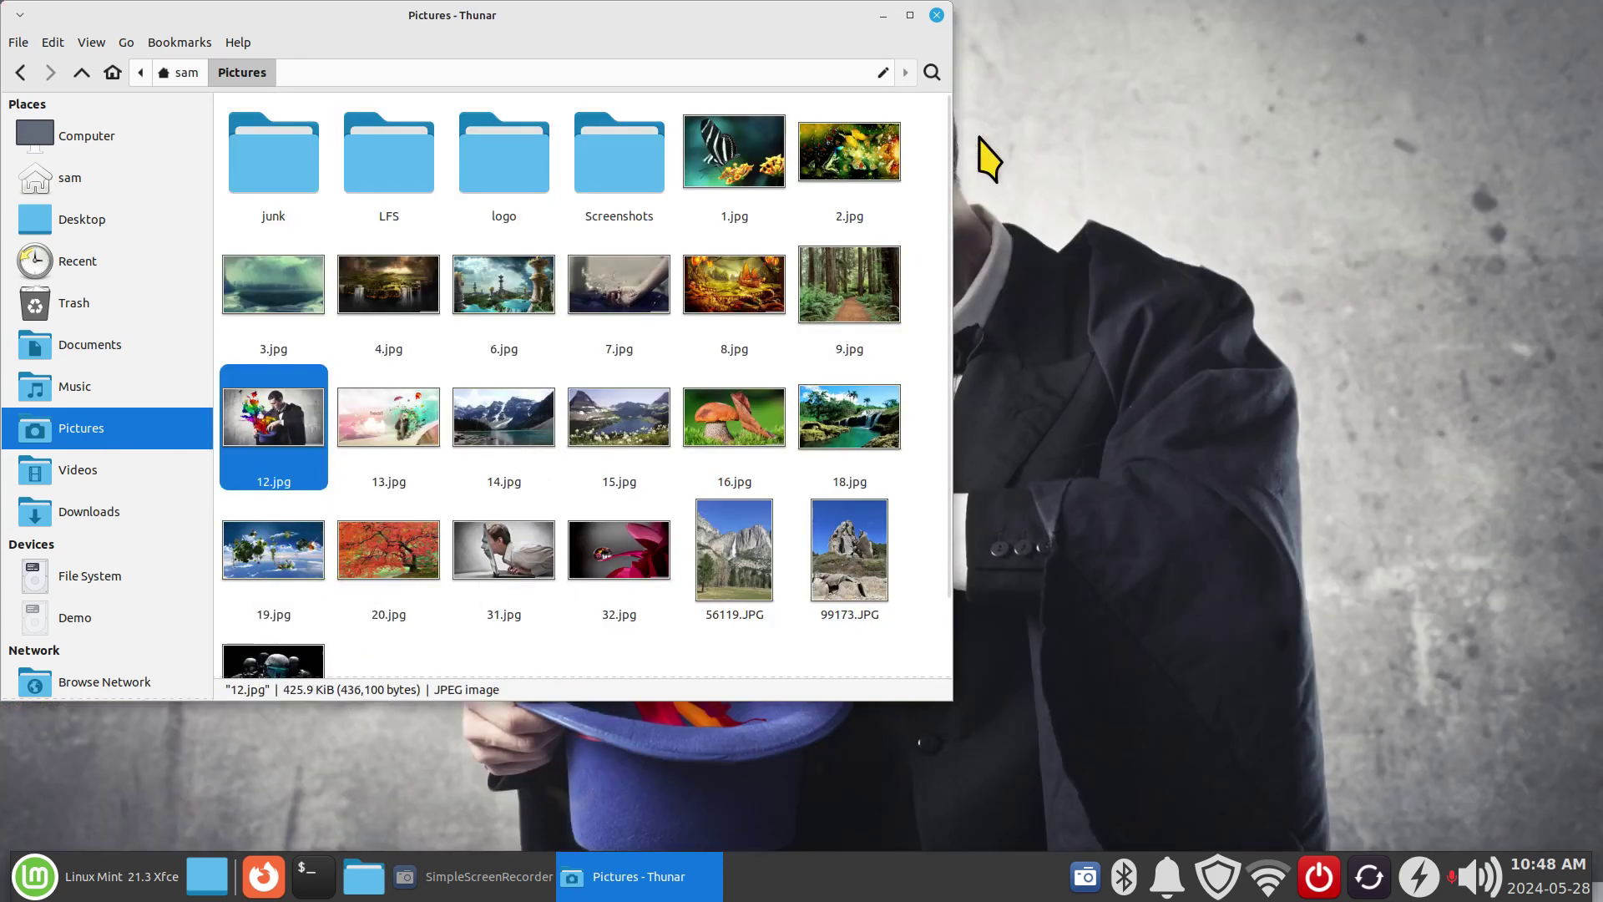
{"action": "left_click", "coordinate": [937, 15]}
{"action": "right_click", "coordinate": [558, 147]}
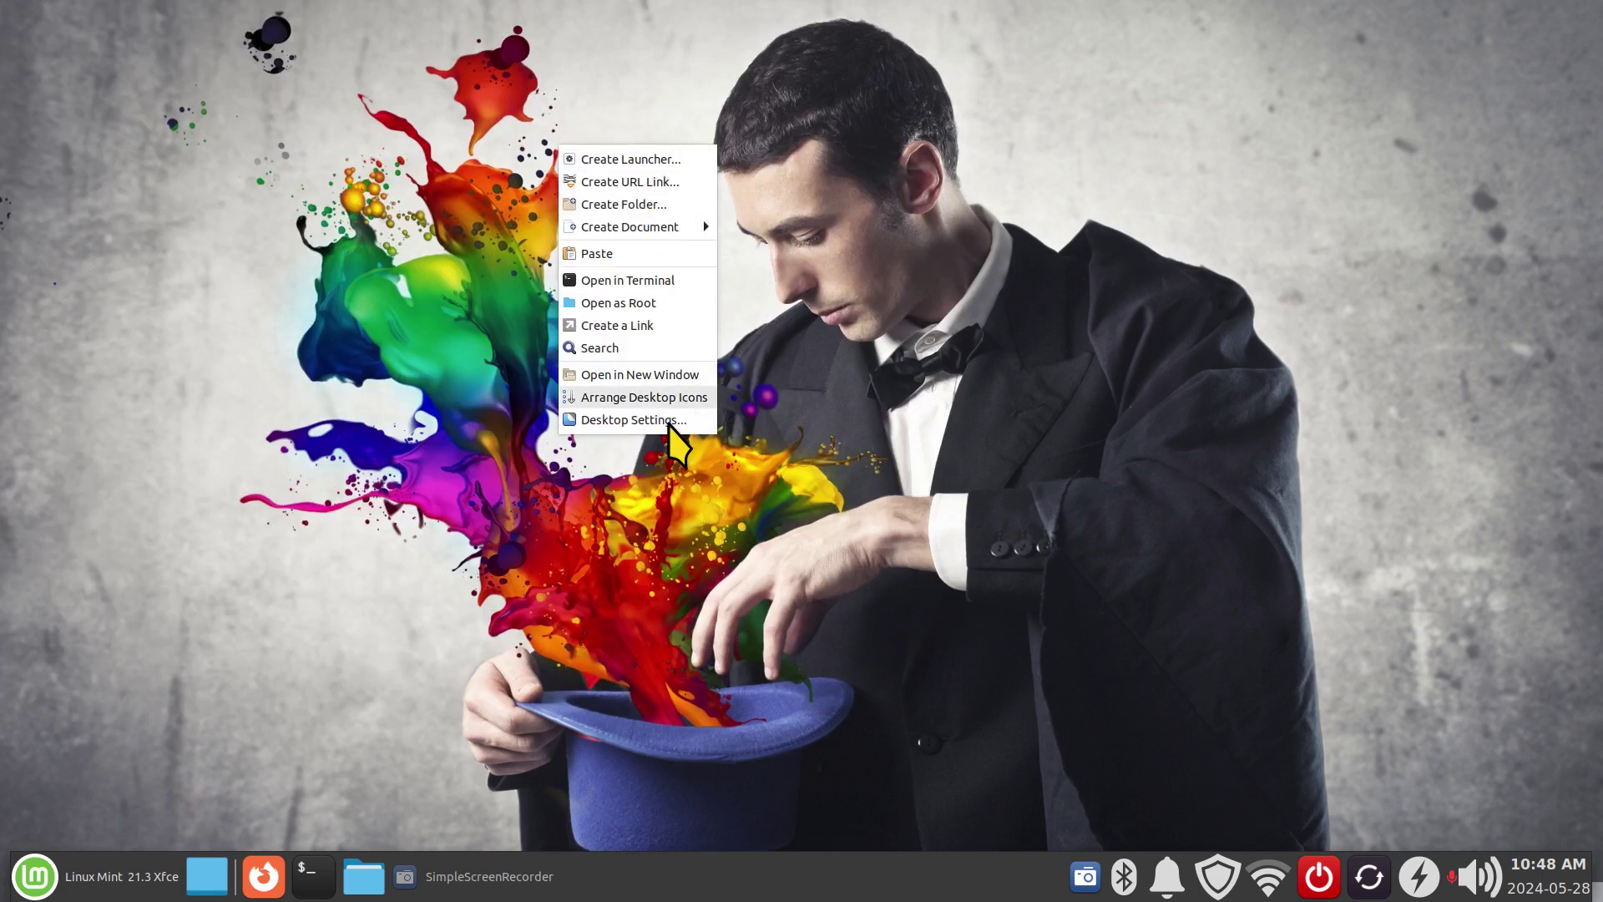
Open Desktop Settings and bring up the Other... folder chooser for the wallpaper folder.
{"action": "left_click", "coordinate": [628, 420]}
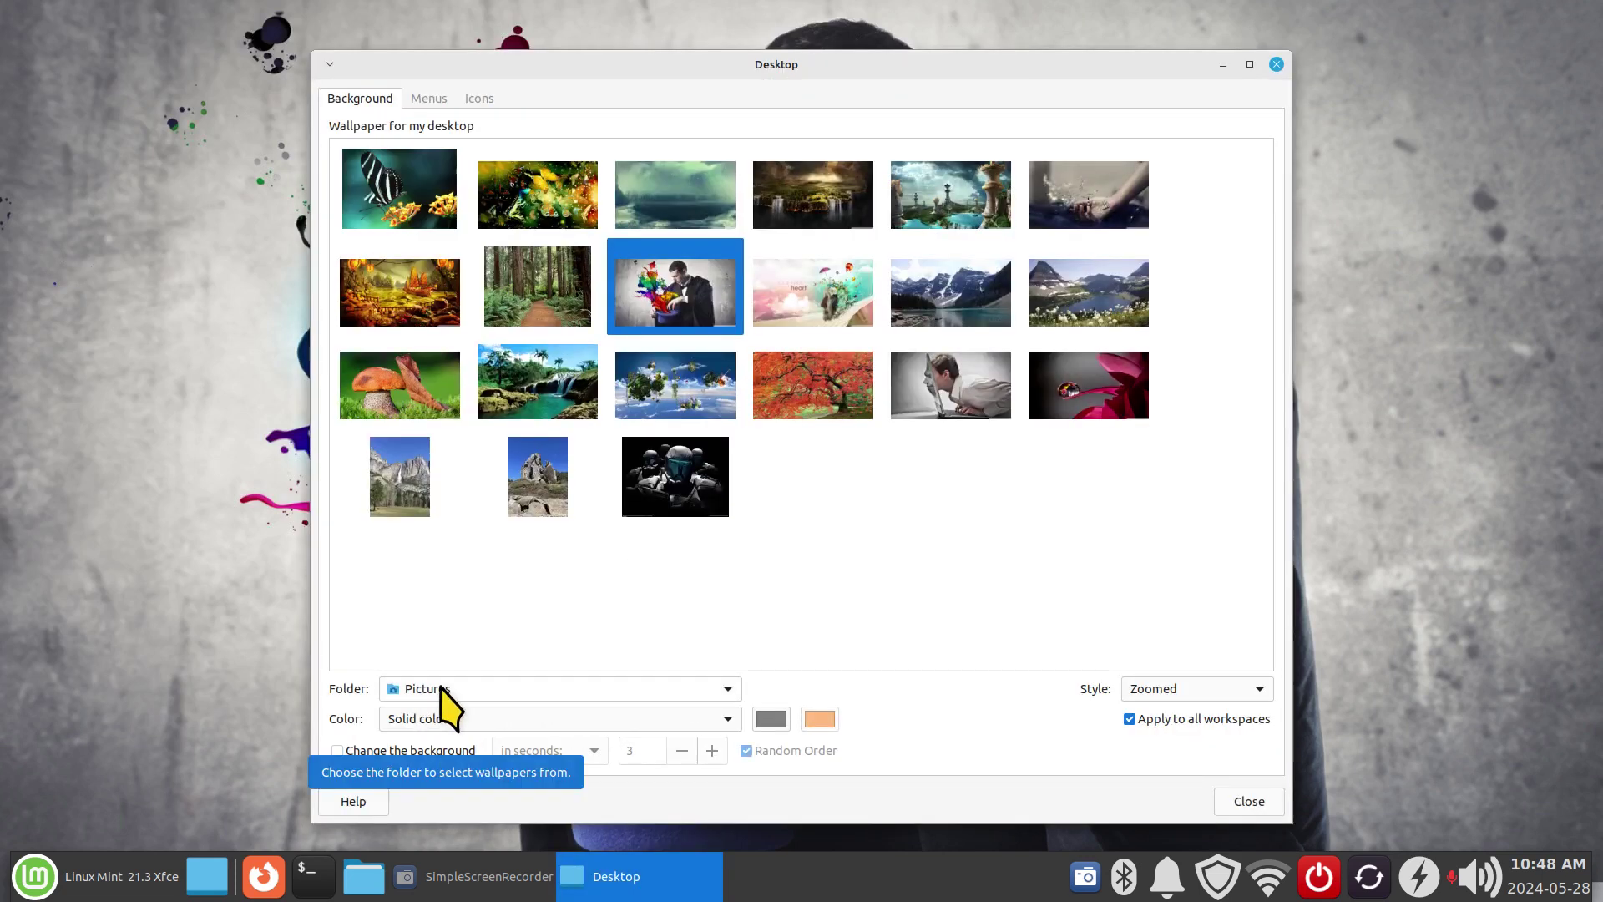
{"action": "left_click", "coordinate": [440, 691]}
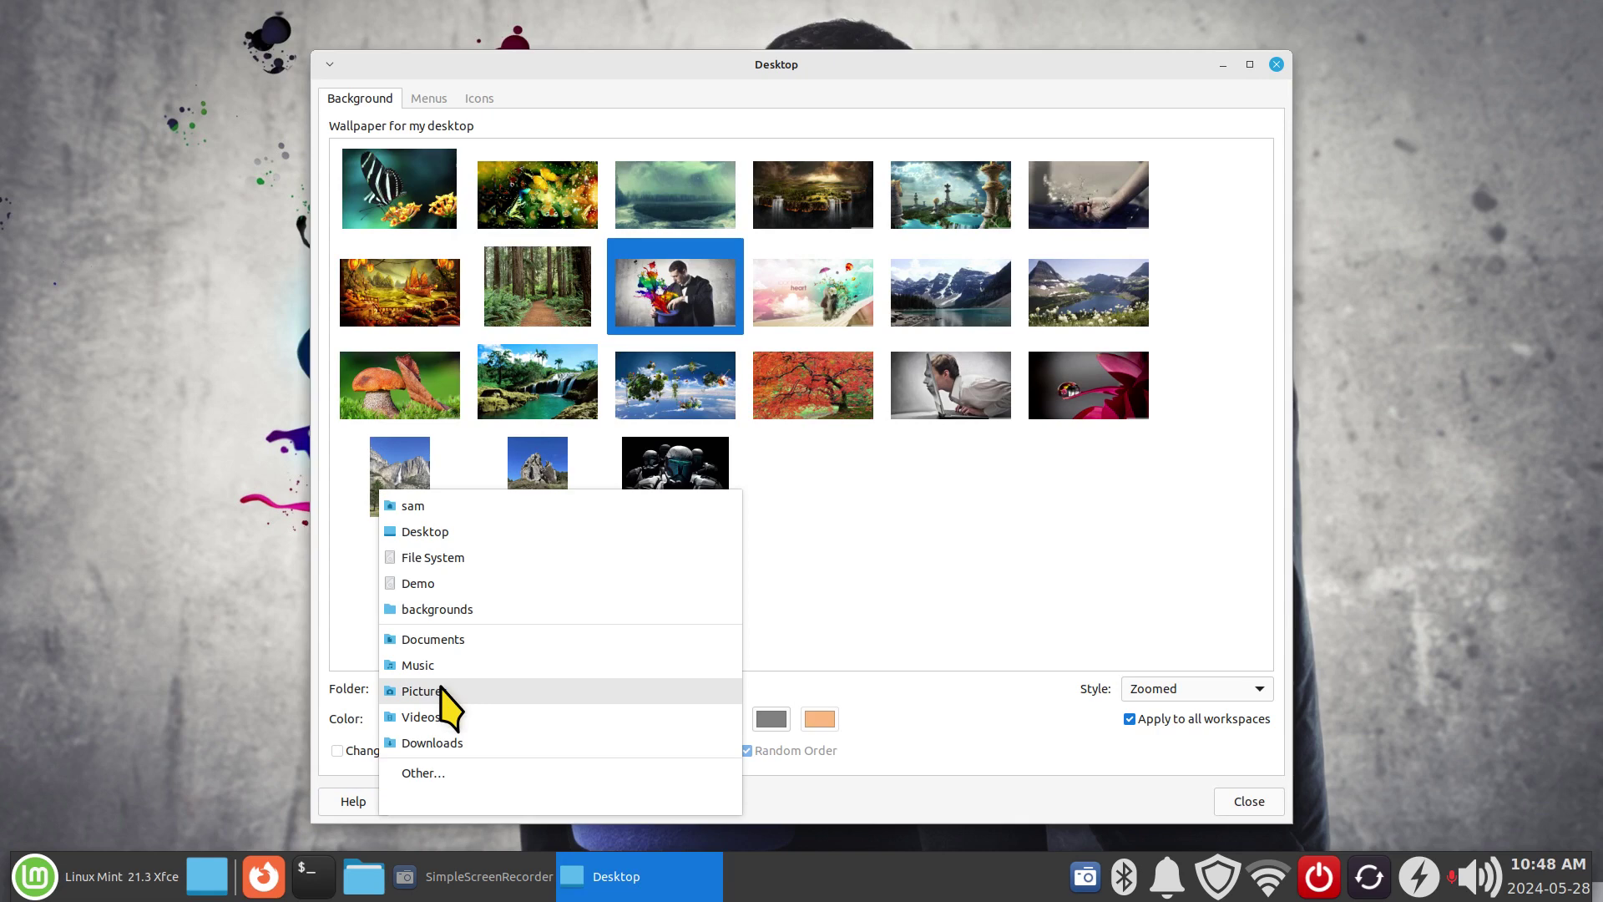
{"action": "left_click", "coordinate": [428, 775]}
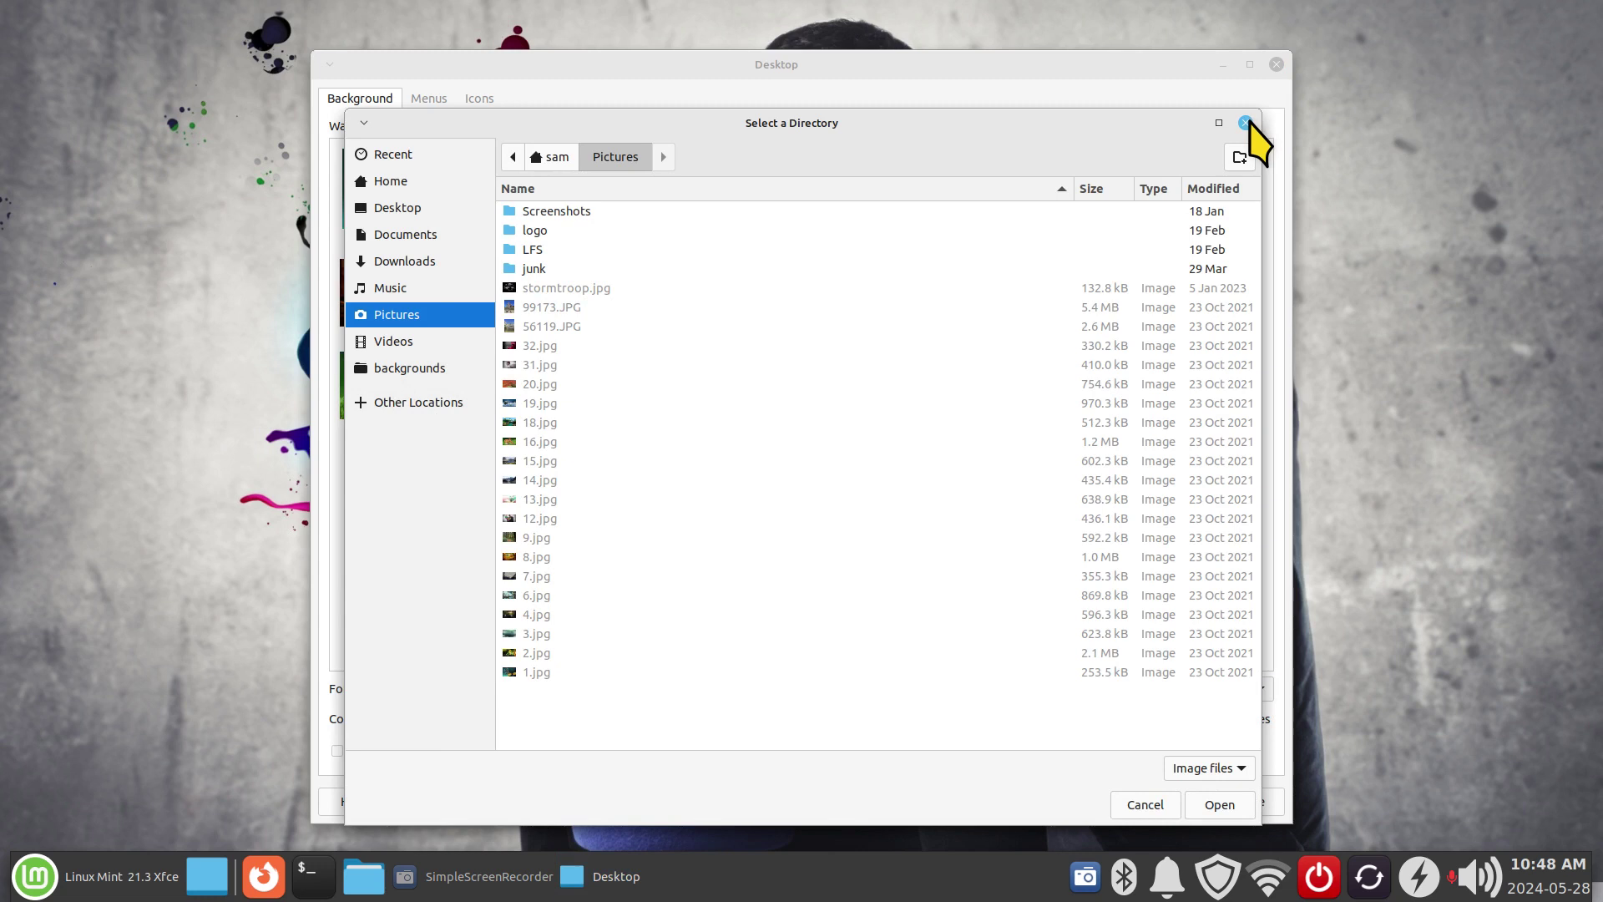
{"action": "left_click", "coordinate": [1246, 123]}
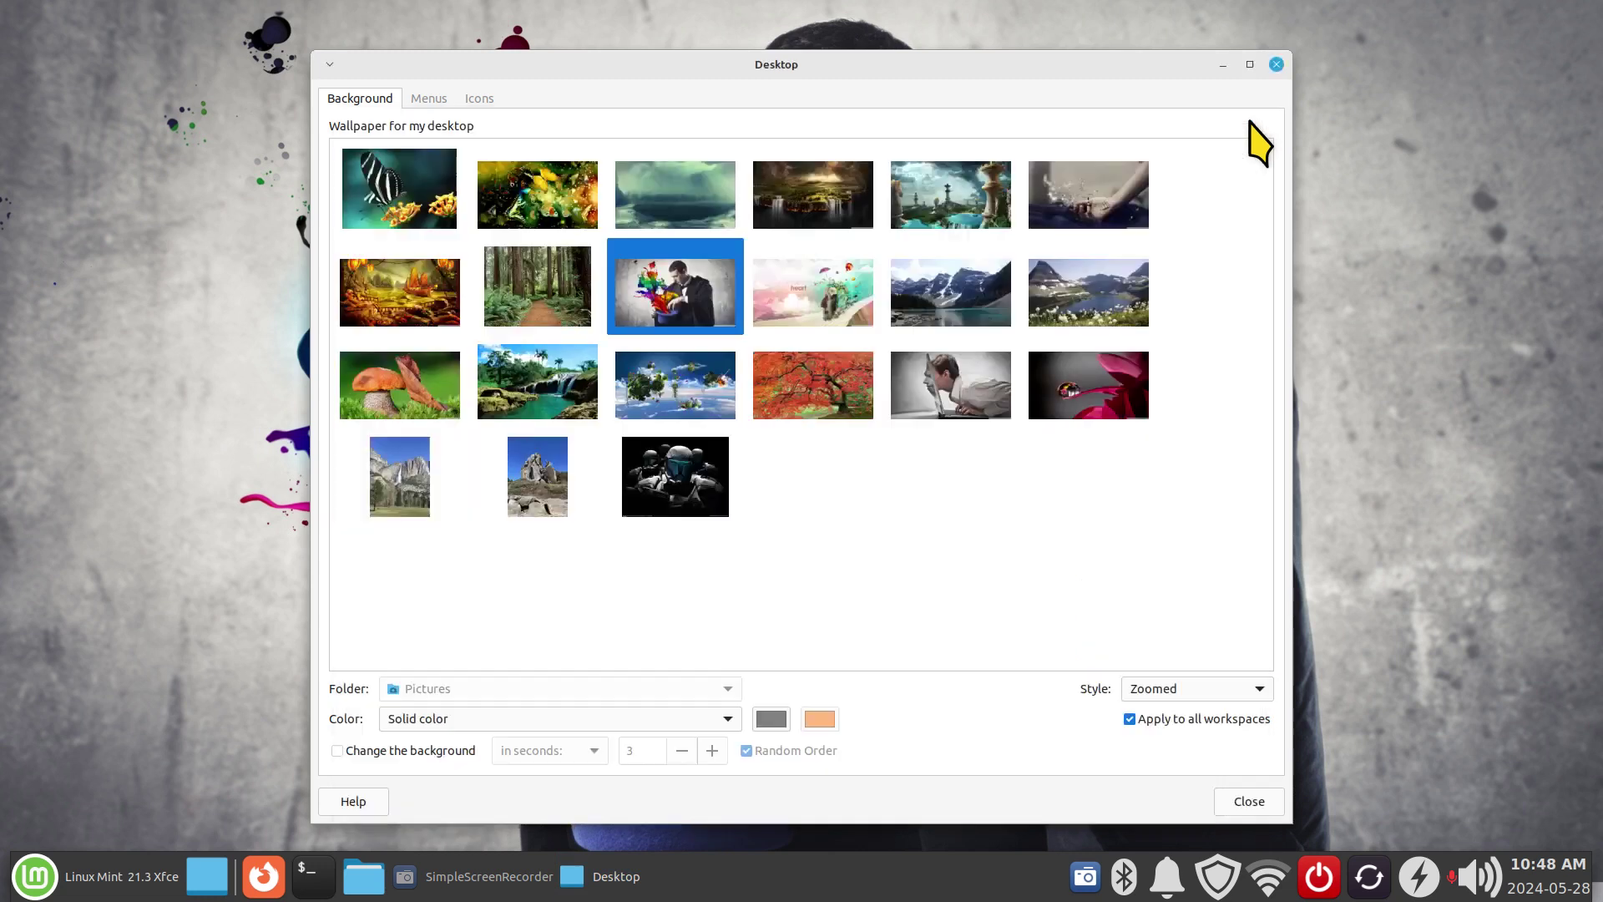
{"action": "left_click", "coordinate": [500, 690]}
{"action": "left_click", "coordinate": [440, 777]}
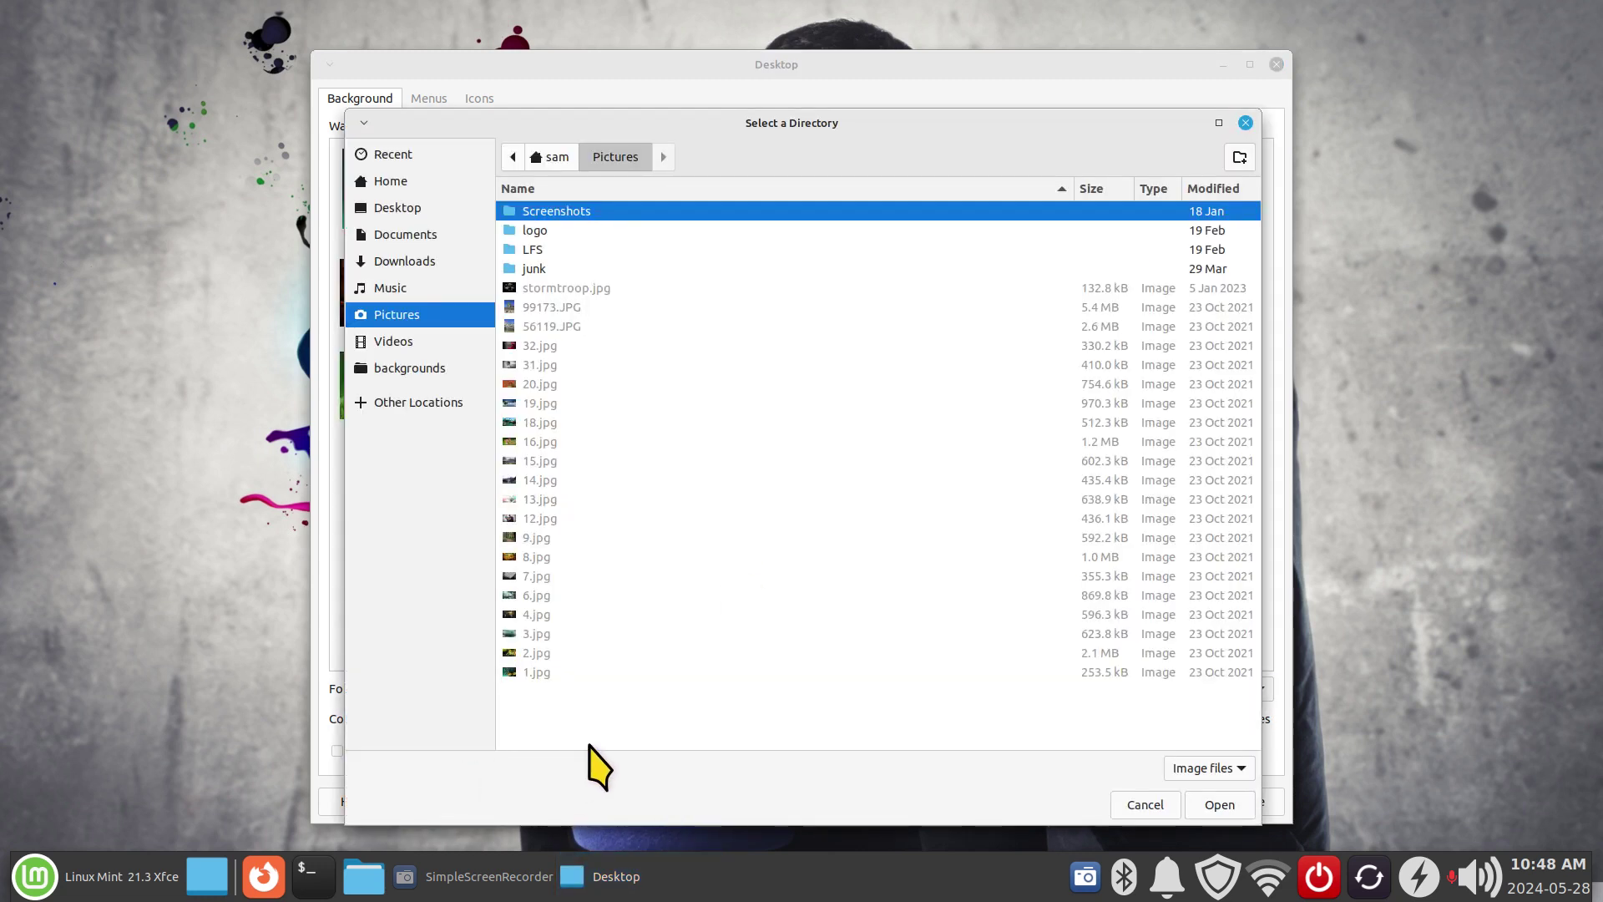
Navigate the chooser from the root filesystem to /usr/share/backgrounds.
{"action": "left_click", "coordinate": [396, 404]}
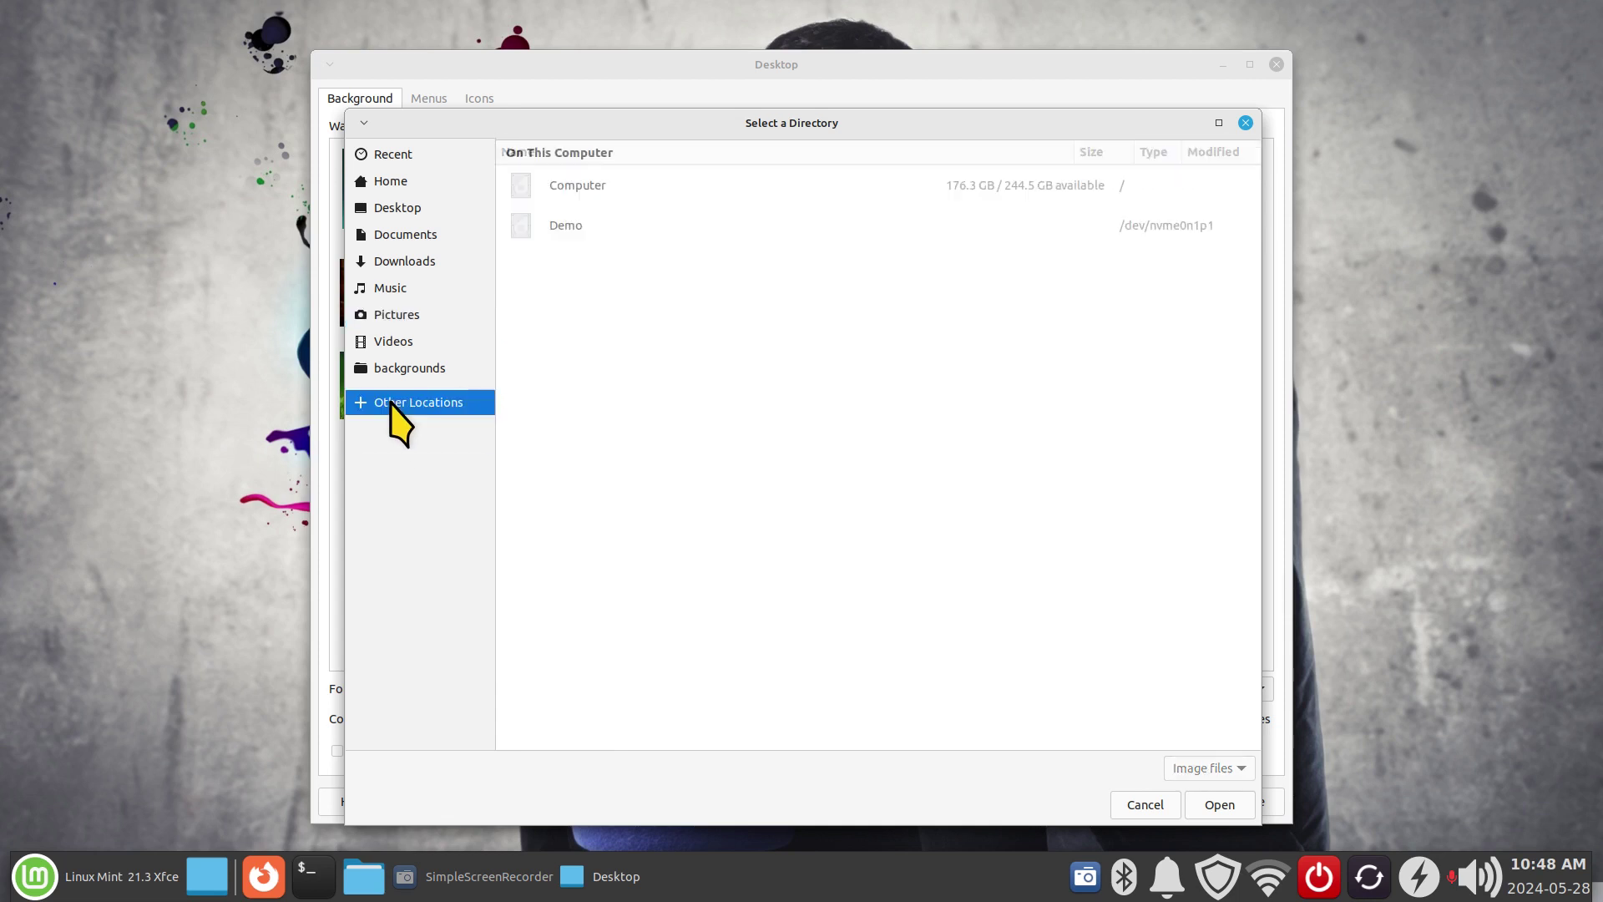
{"action": "left_click", "coordinate": [582, 201]}
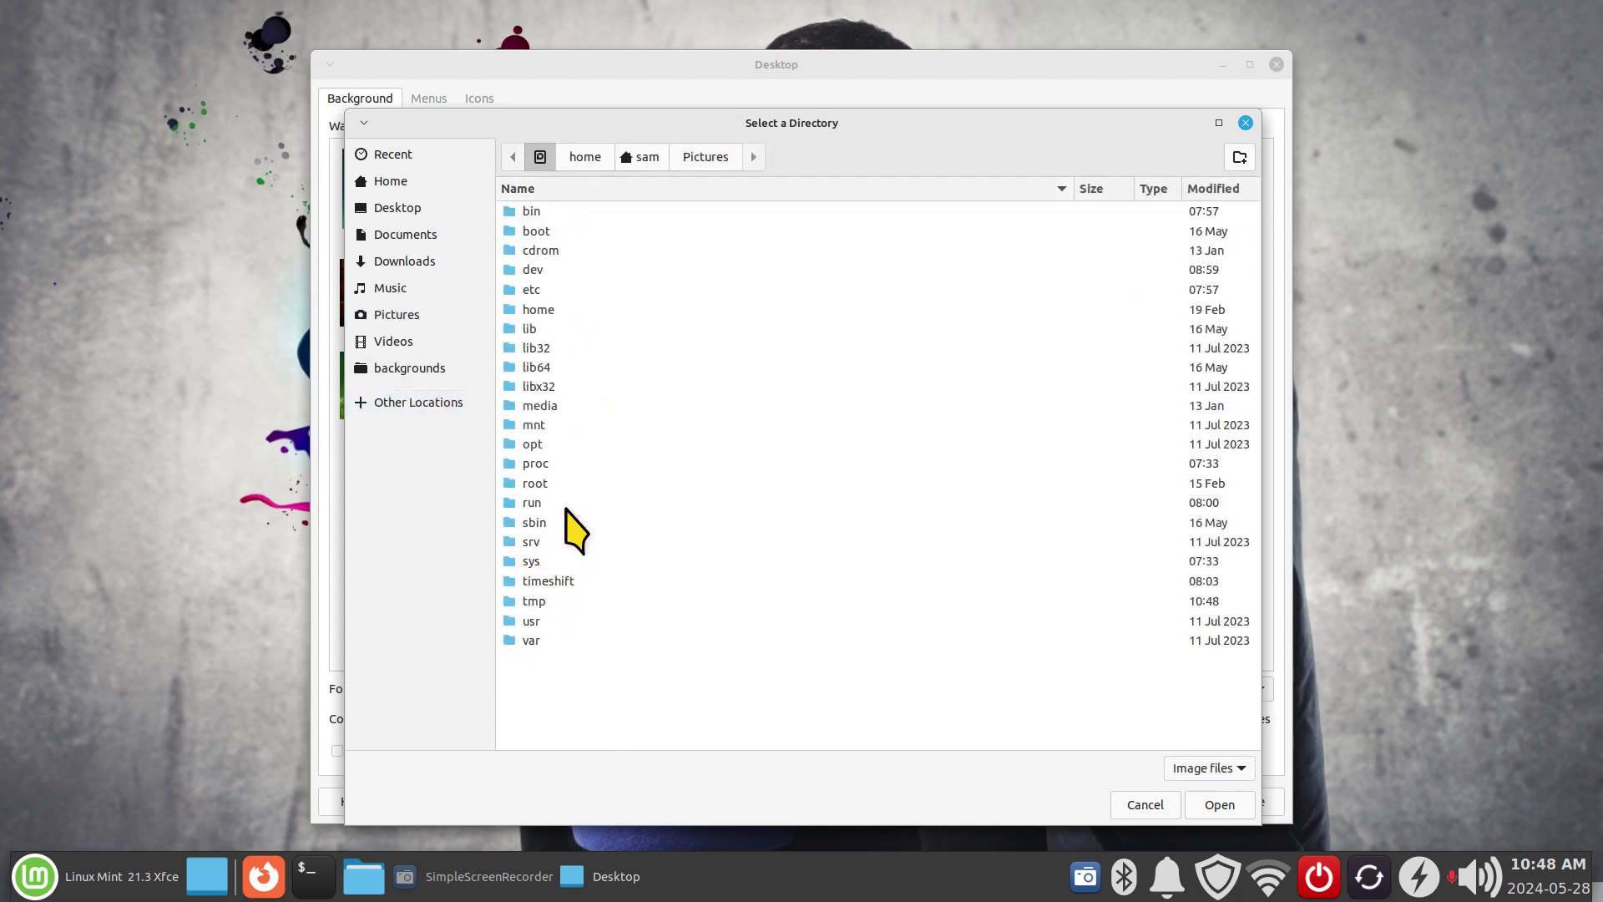
{"action": "double_click", "coordinate": [515, 620]}
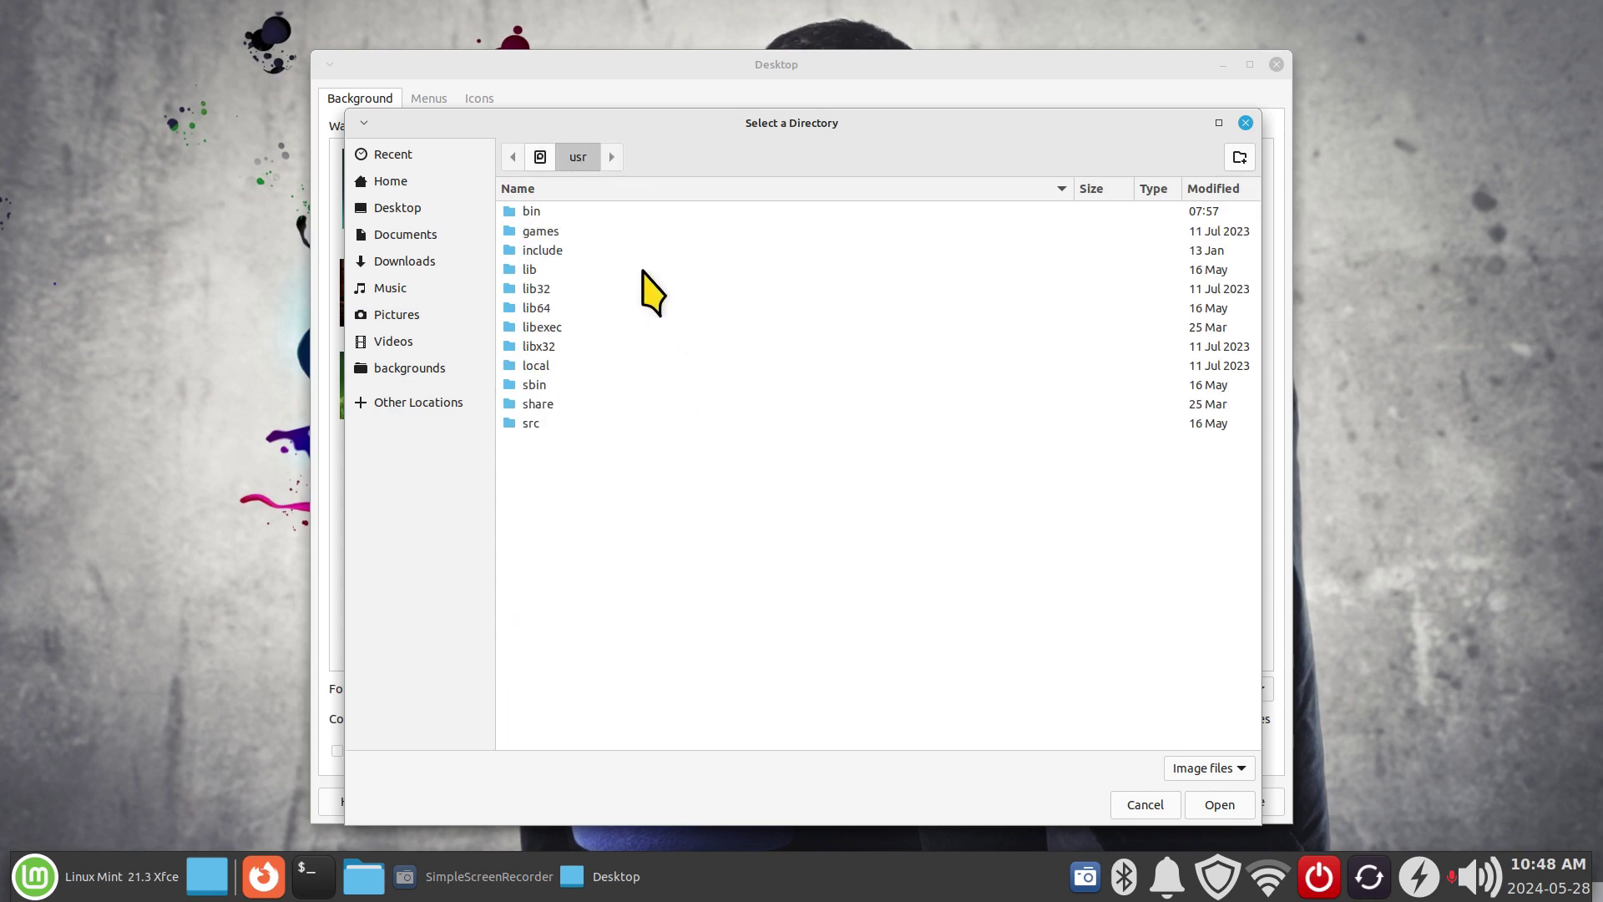
{"action": "double_click", "coordinate": [519, 403]}
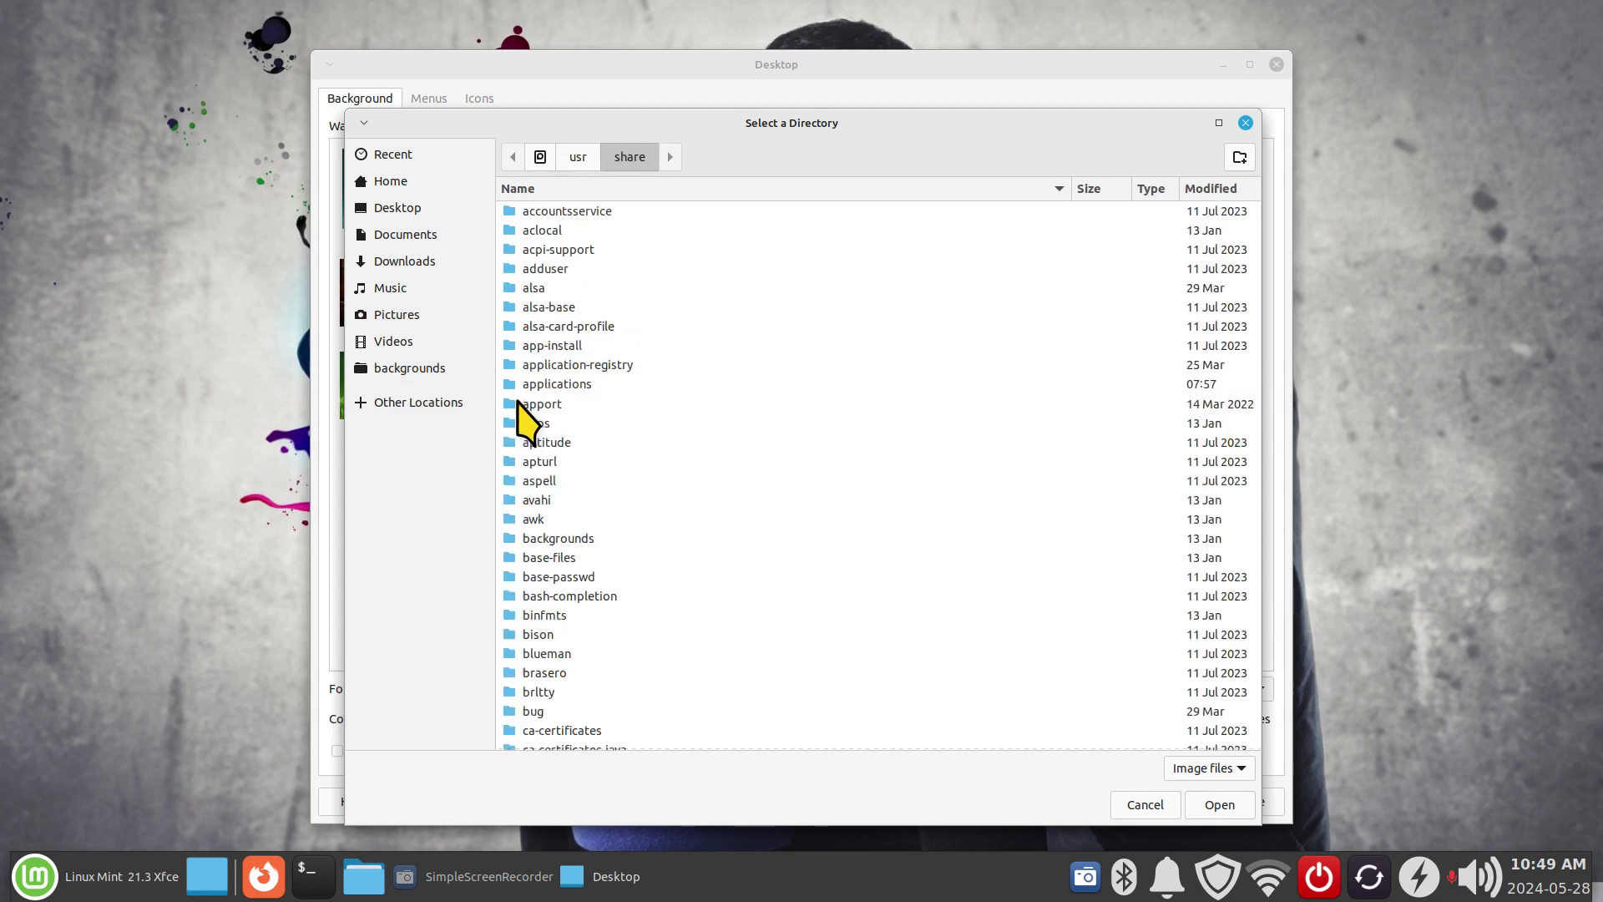
{"action": "left_click", "coordinate": [549, 540]}
{"action": "double_click", "coordinate": [550, 541]}
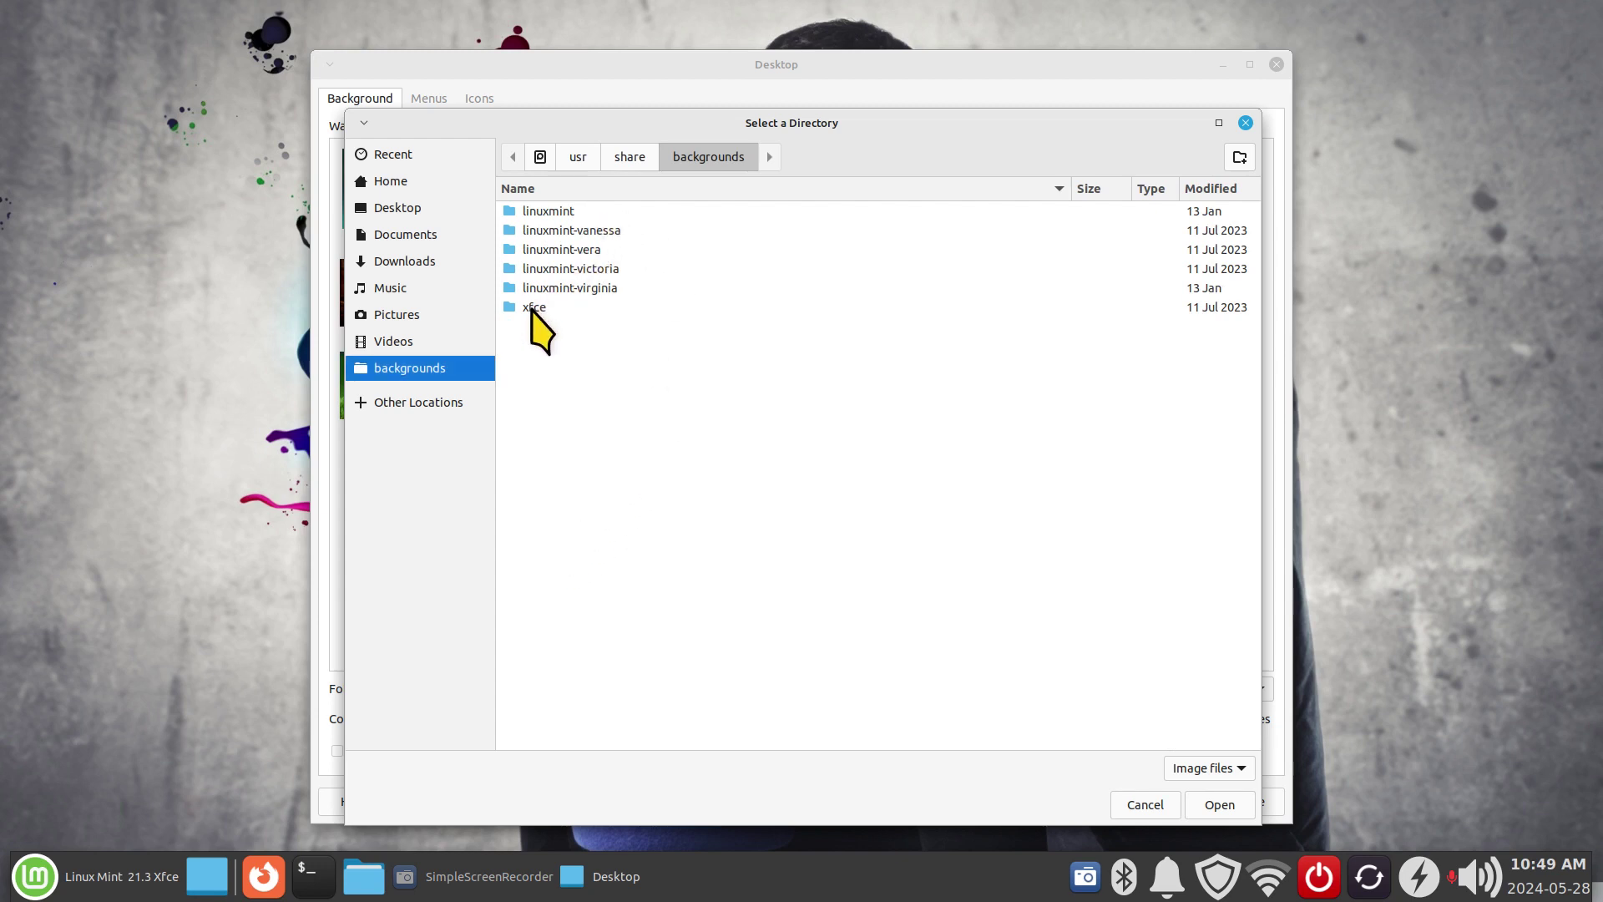
Choose linuxmint-vanessa as the wallpaper folder.
{"action": "left_click", "coordinate": [543, 213]}
{"action": "left_click", "coordinate": [543, 233]}
{"action": "left_click", "coordinate": [546, 250]}
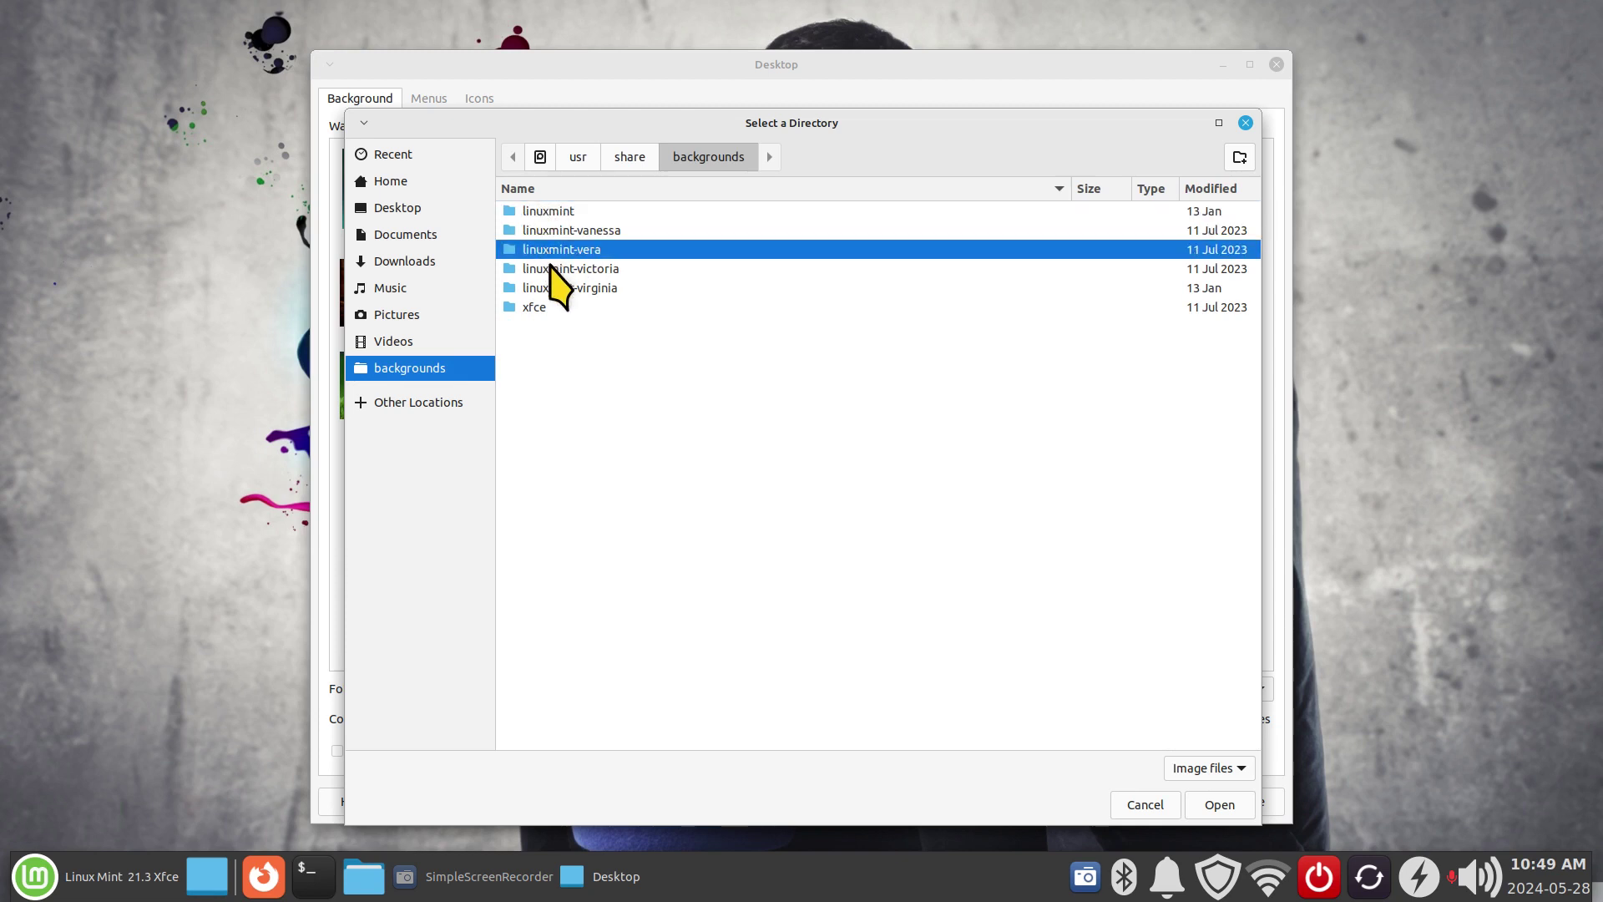
{"action": "left_click", "coordinate": [548, 268]}
{"action": "left_click", "coordinate": [551, 290]}
{"action": "left_click", "coordinate": [547, 308]}
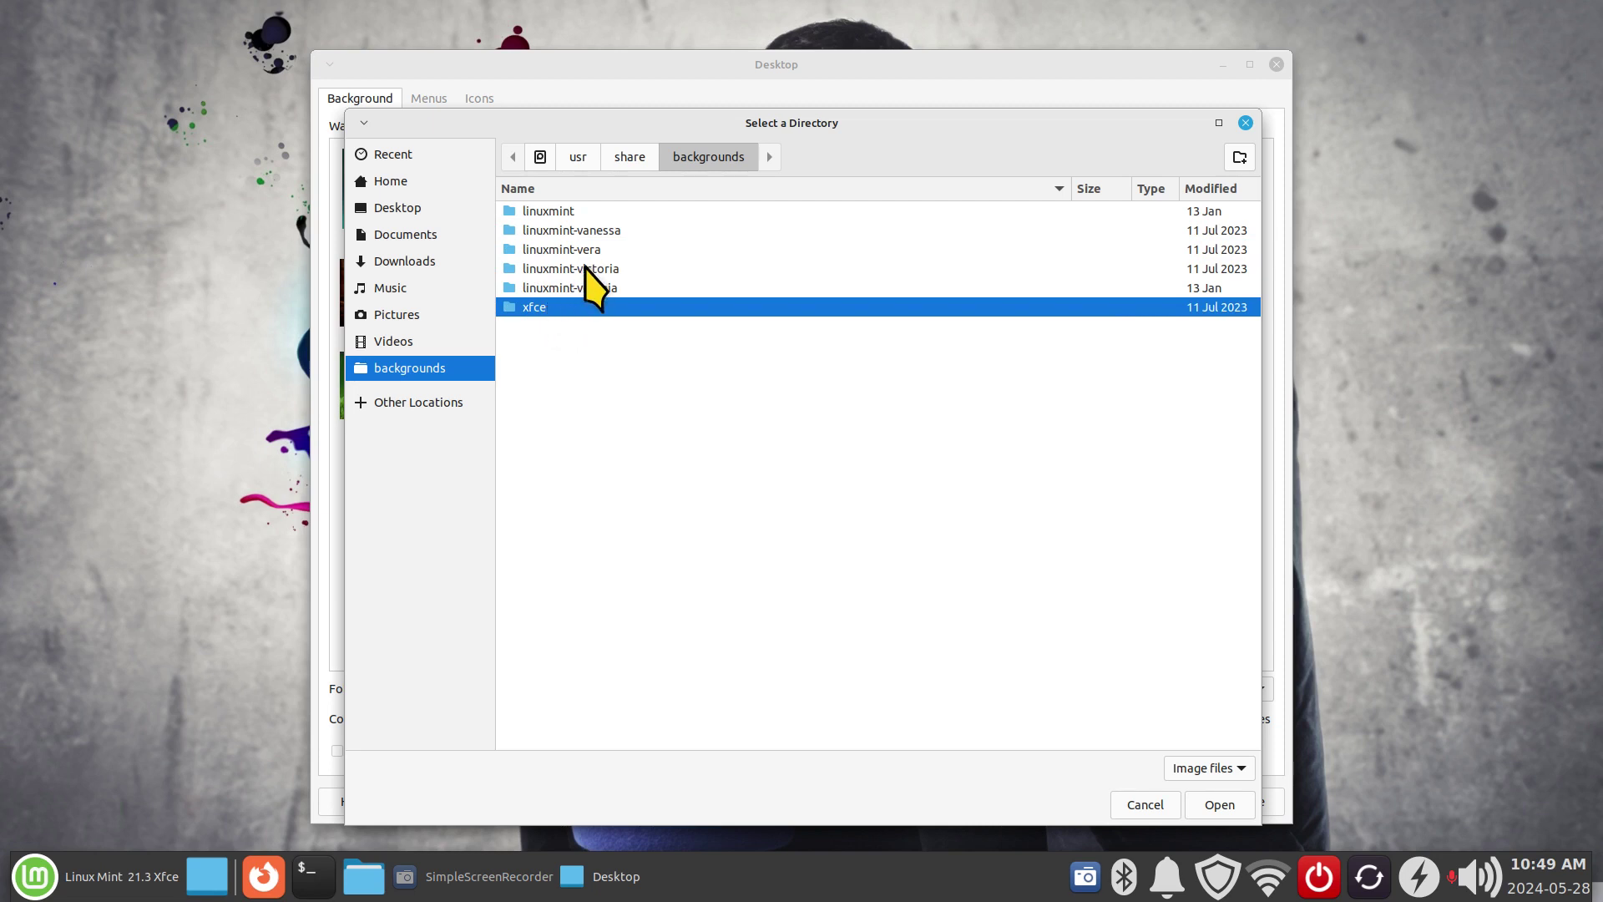
{"action": "left_click", "coordinate": [599, 231]}
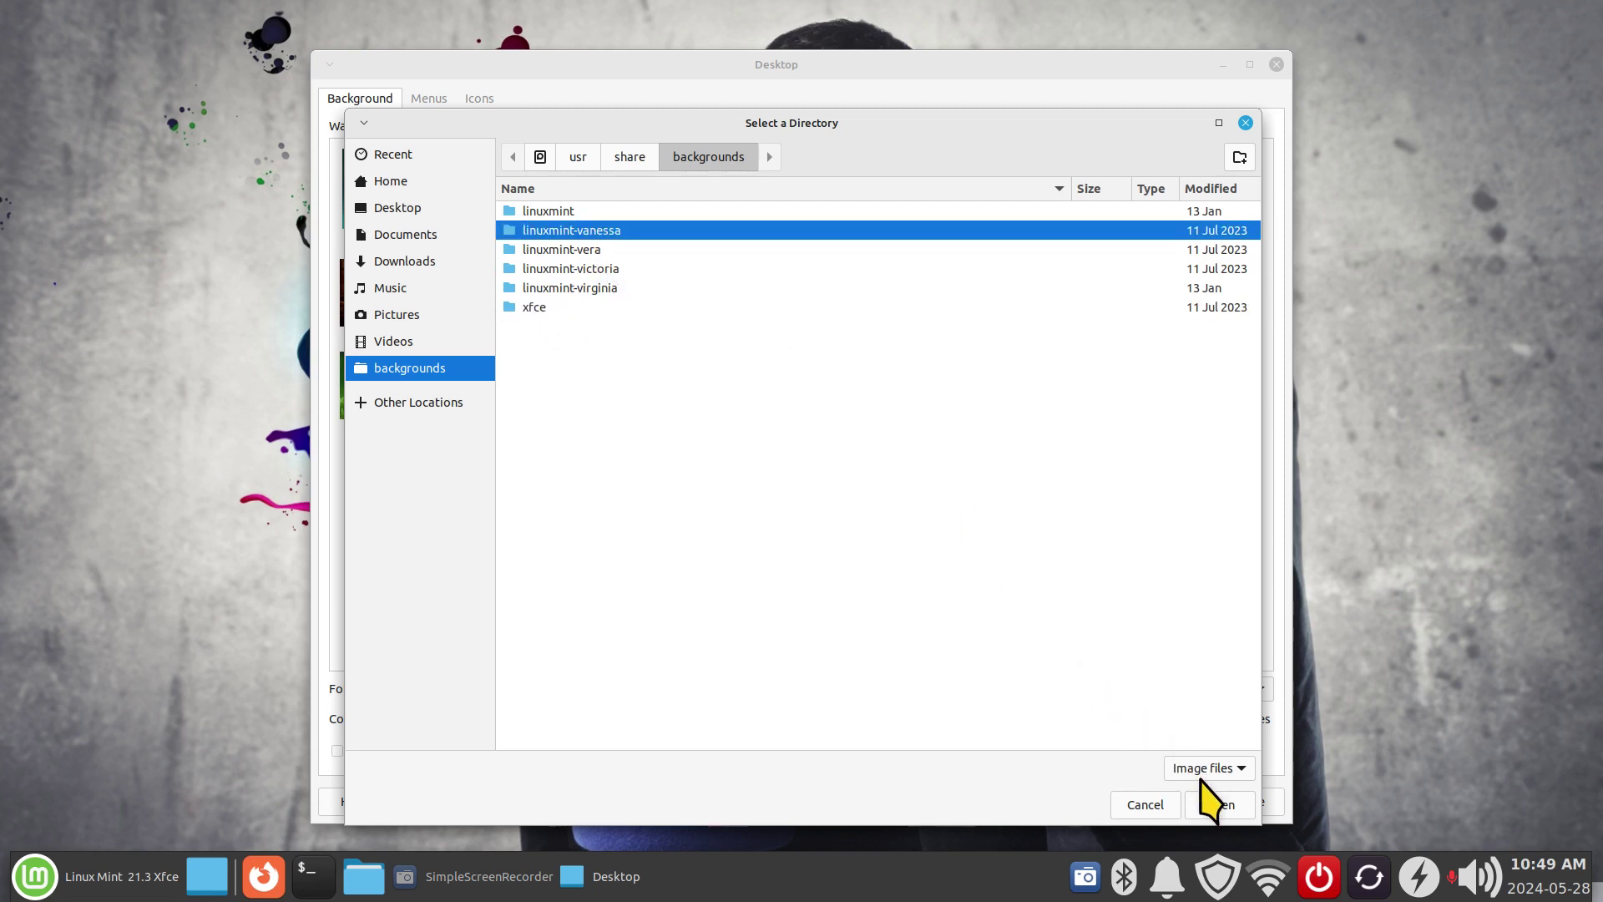
{"action": "left_click", "coordinate": [1212, 803]}
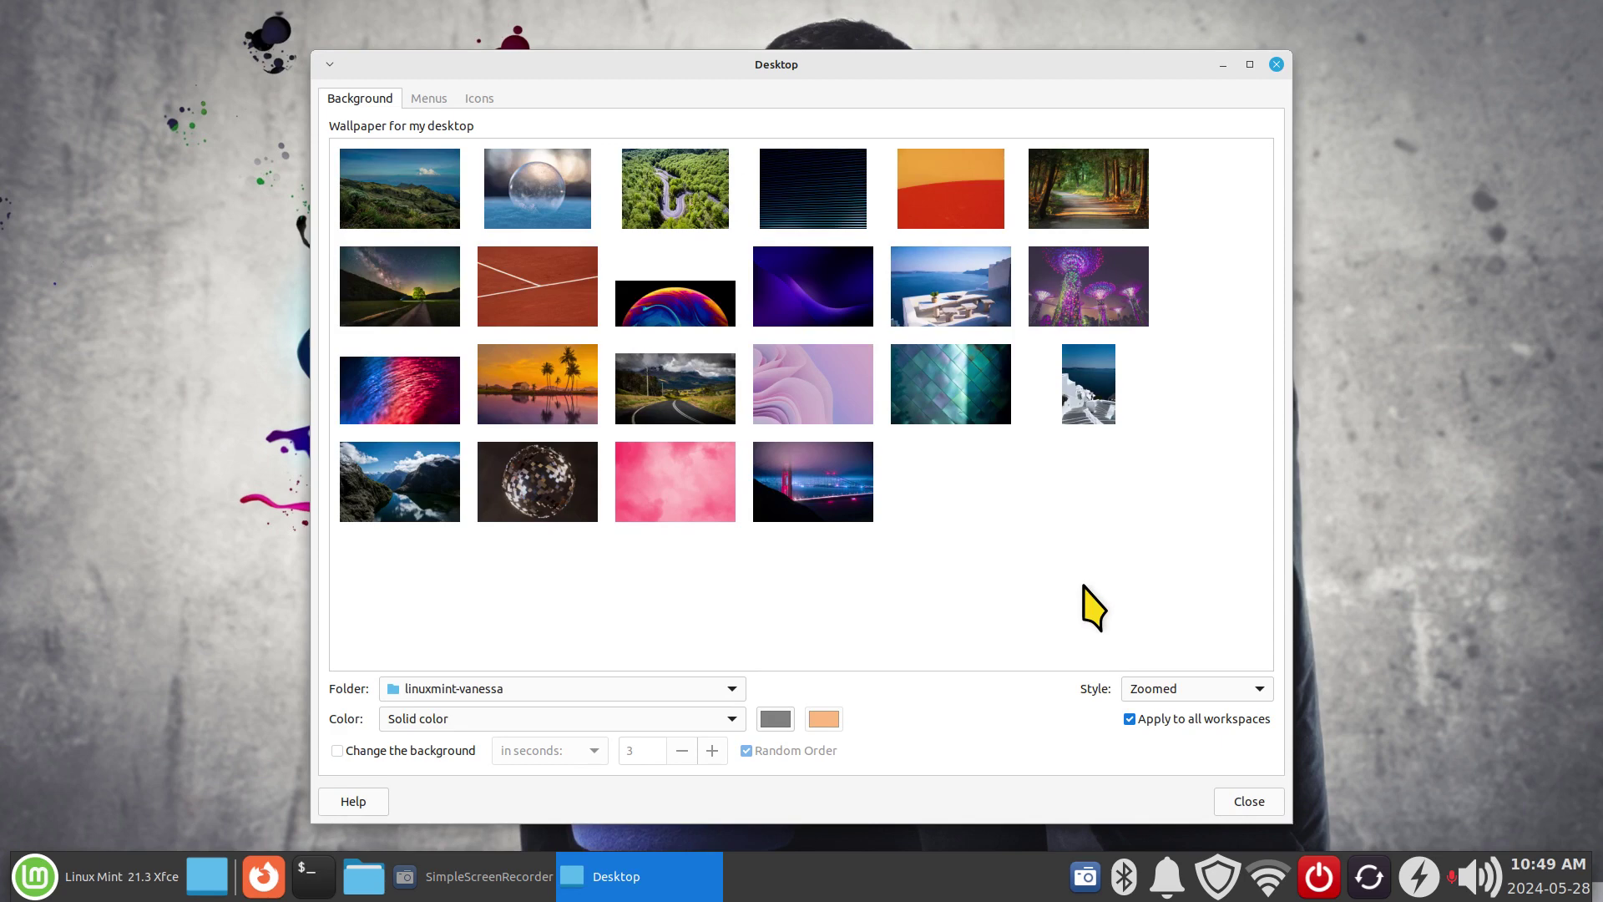
Set the Milky Way night-sky image as wallpaper and close Desktop Settings.
{"action": "left_click", "coordinate": [805, 274]}
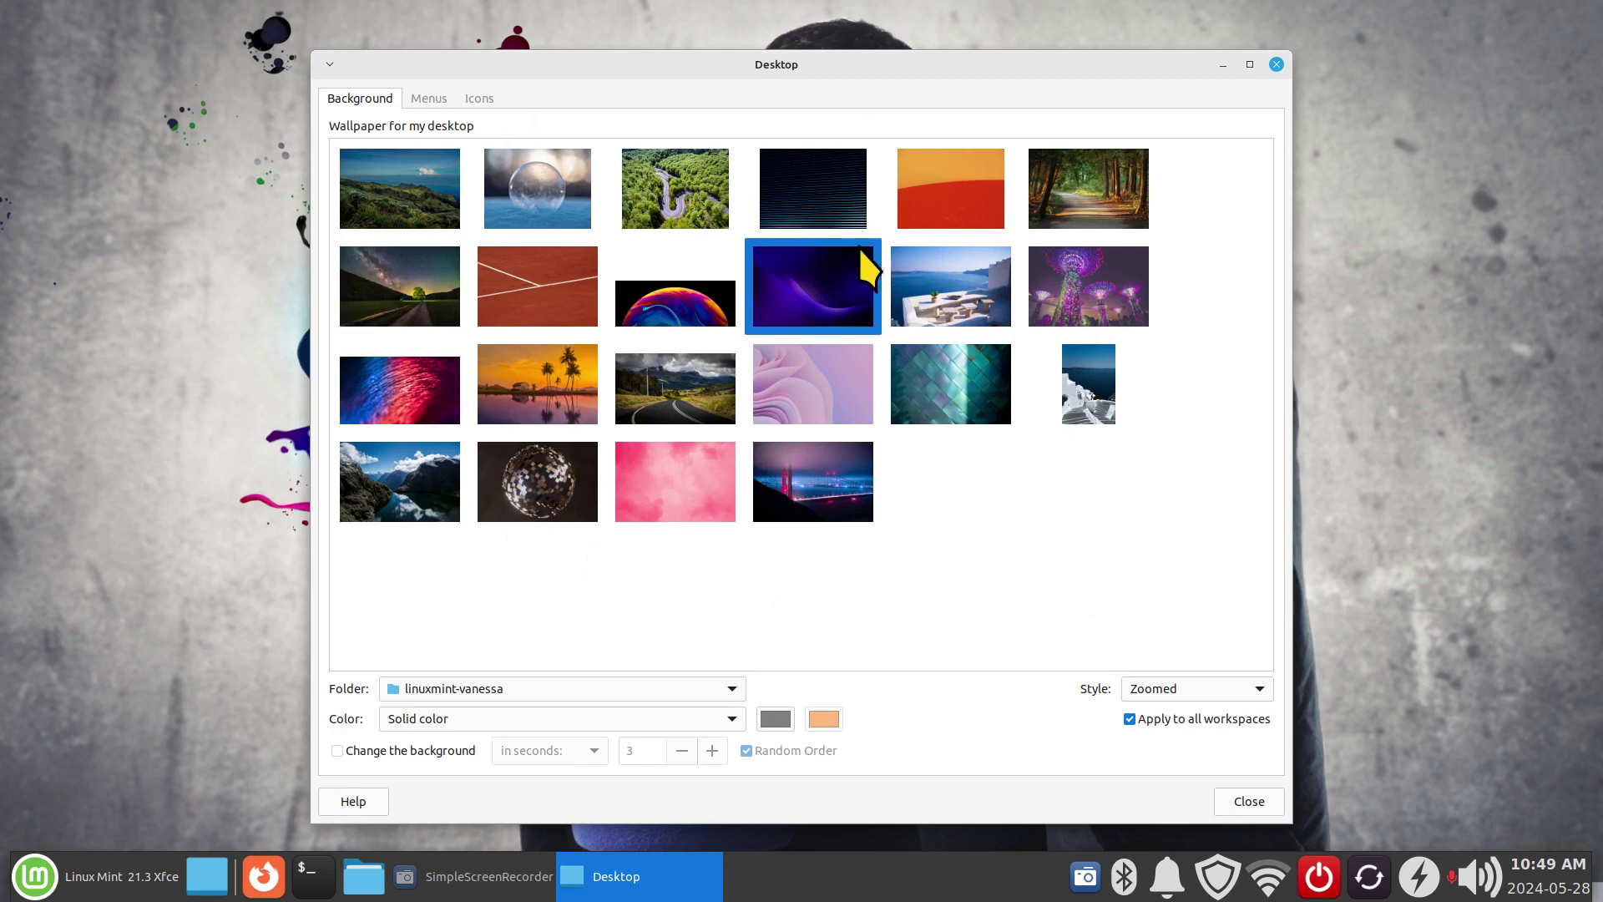
{"action": "left_click", "coordinate": [423, 275]}
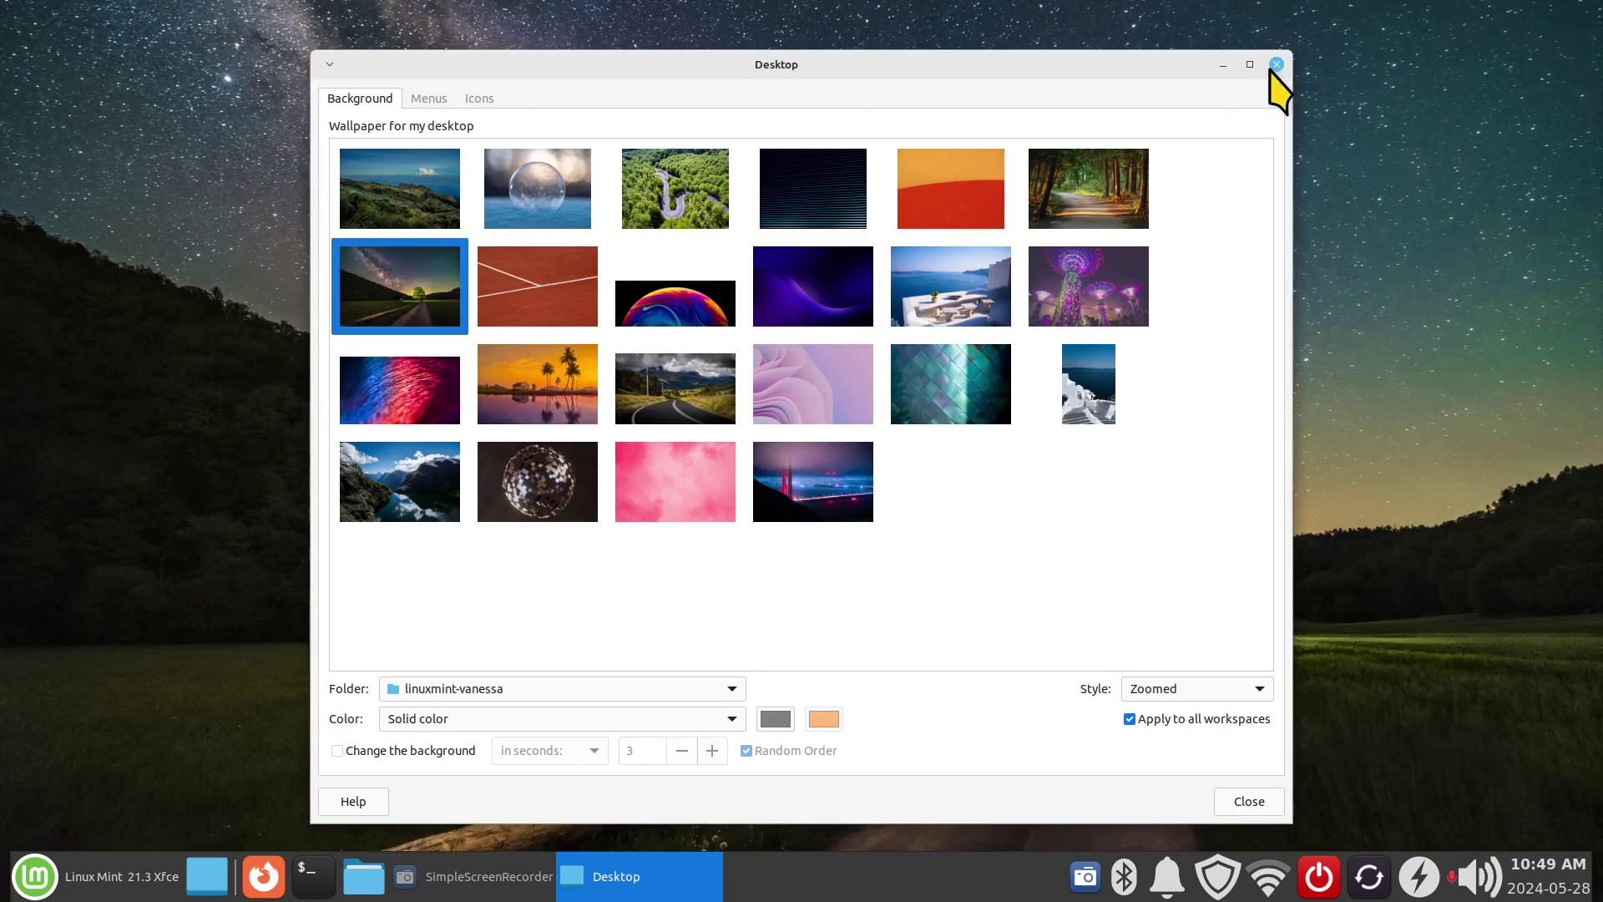
{"action": "left_click", "coordinate": [1276, 64]}
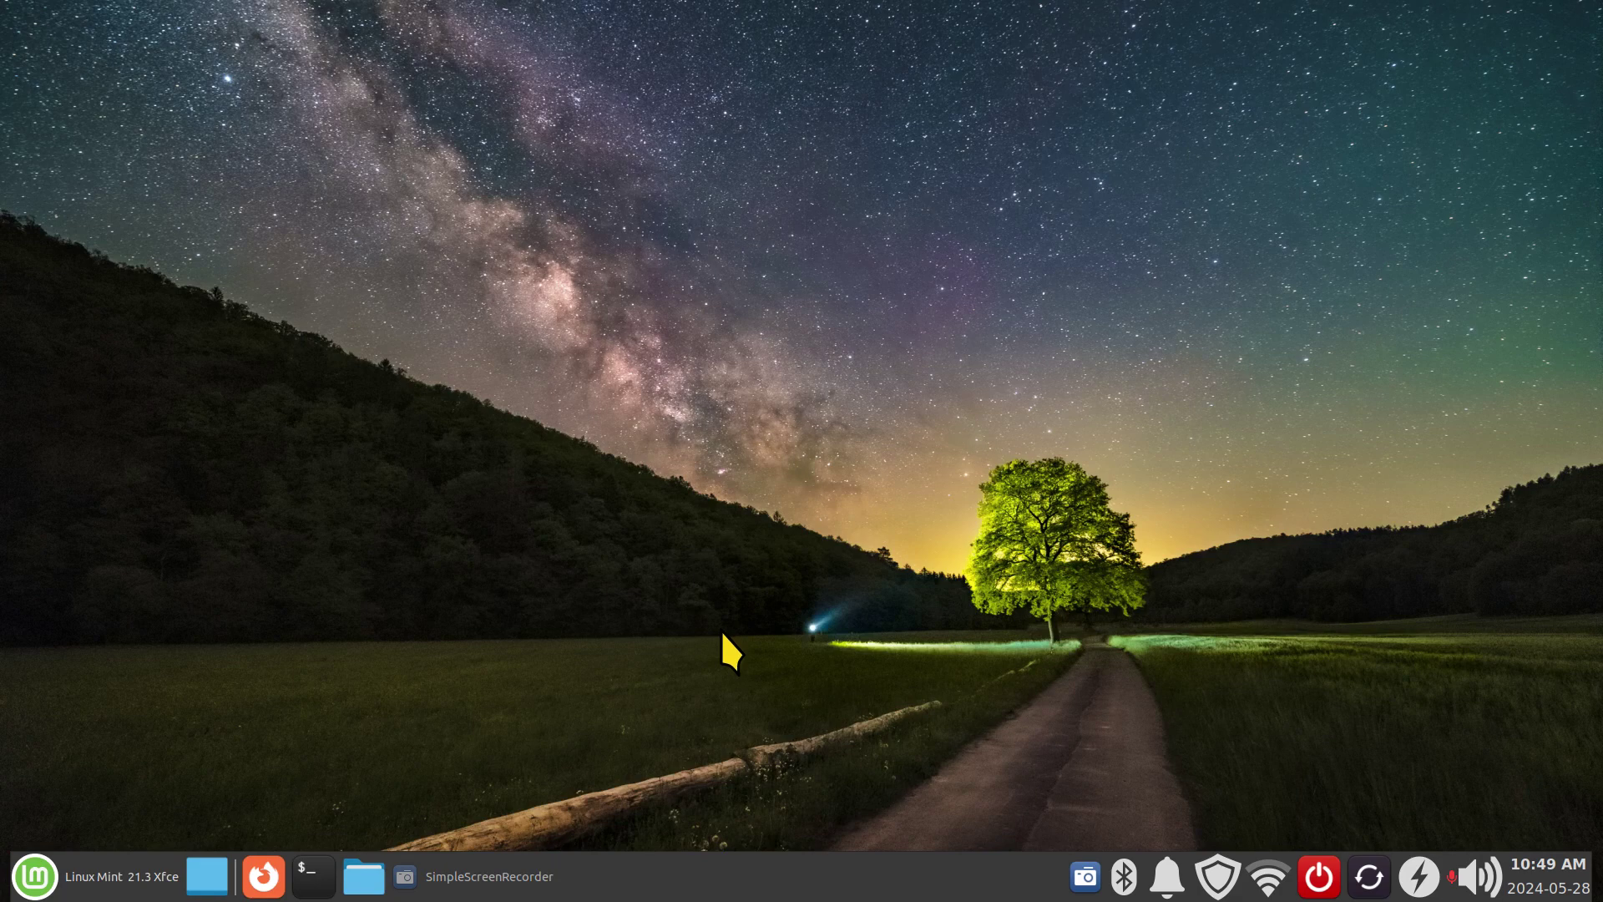